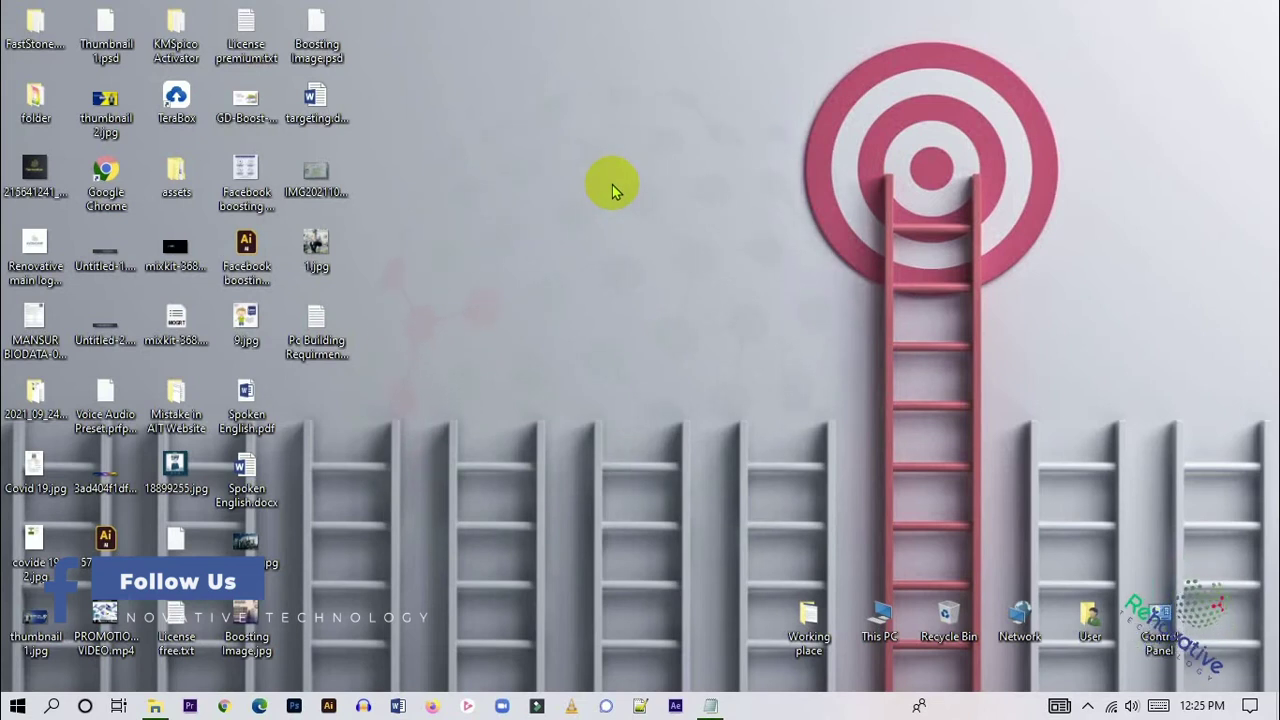
{"action": "right_click", "coordinate": [603, 177]}
{"action": "left_click", "coordinate": [652, 230]}
{"action": "right_click", "coordinate": [617, 189]}
{"action": "left_click", "coordinate": [630, 247]}
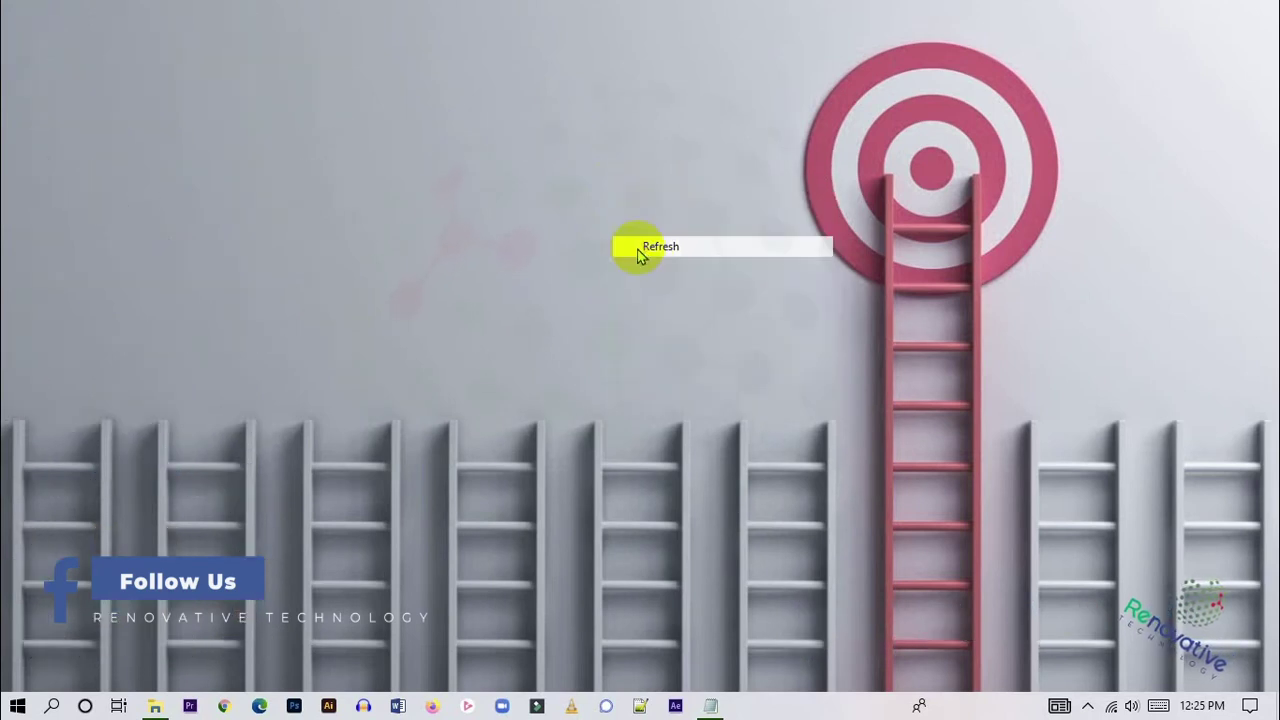
{"action": "right_click", "coordinate": [577, 186]}
{"action": "left_click", "coordinate": [595, 238]}
{"action": "right_click", "coordinate": [452, 104]}
{"action": "left_click", "coordinate": [500, 158]}
{"action": "right_click", "coordinate": [507, 157]}
{"action": "left_click", "coordinate": [540, 212]}
{"action": "right_click", "coordinate": [526, 196]}
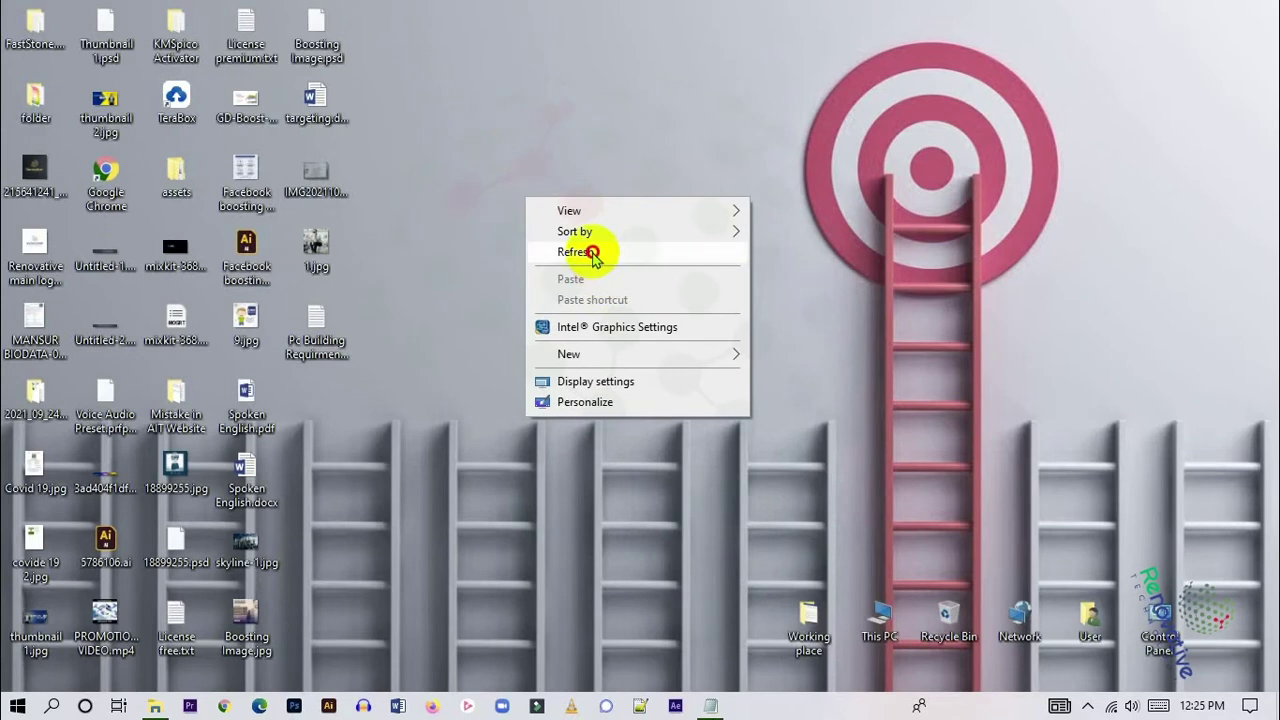
{"action": "left_click", "coordinate": [596, 252]}
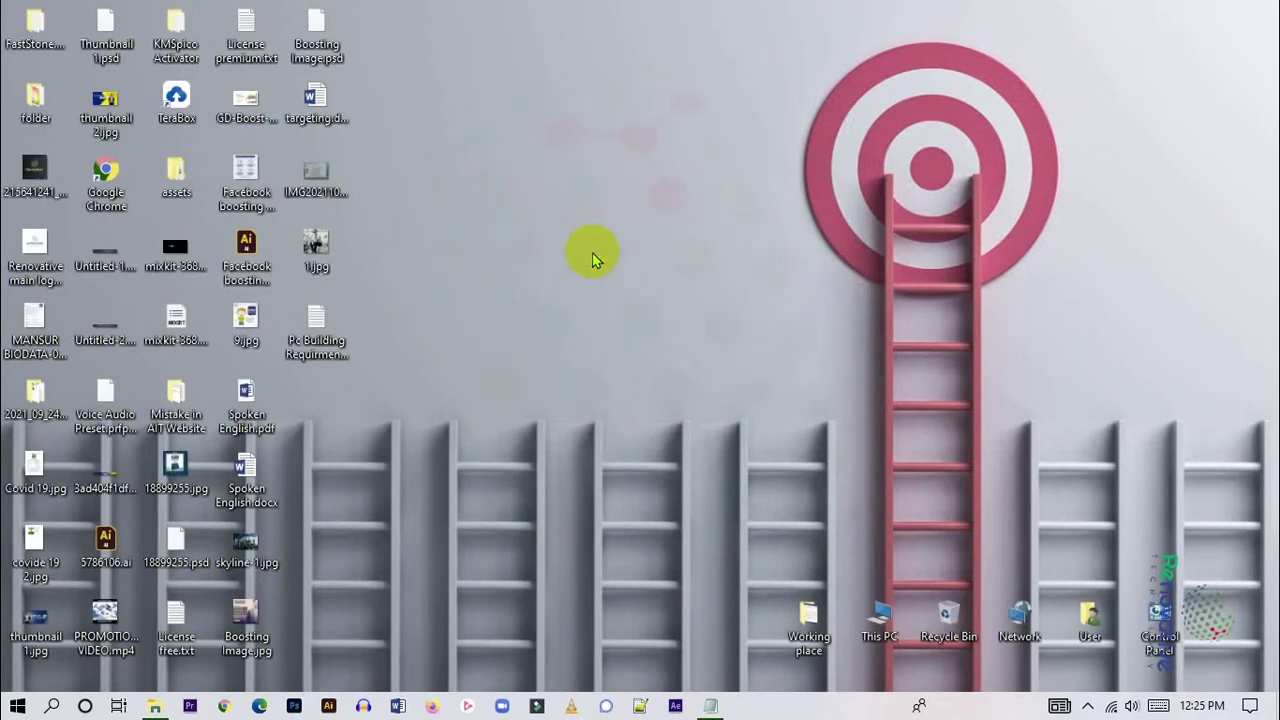
Launch Excel 2016 from the full list of installed apps and close its start screen.
{"action": "left_click", "coordinate": [17, 706]}
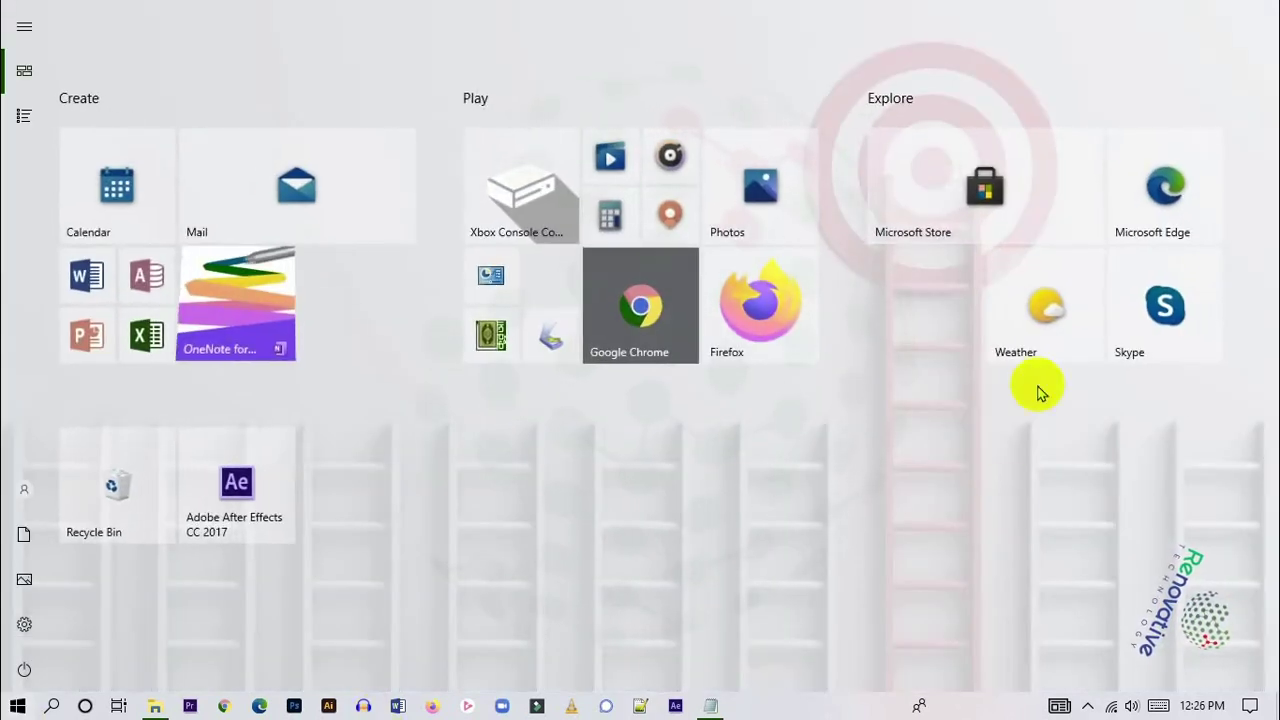
{"action": "left_click", "coordinate": [23, 124]}
{"action": "scroll", "coordinate": [651, 251], "scroll_direction": "down", "scroll_amount": 5}
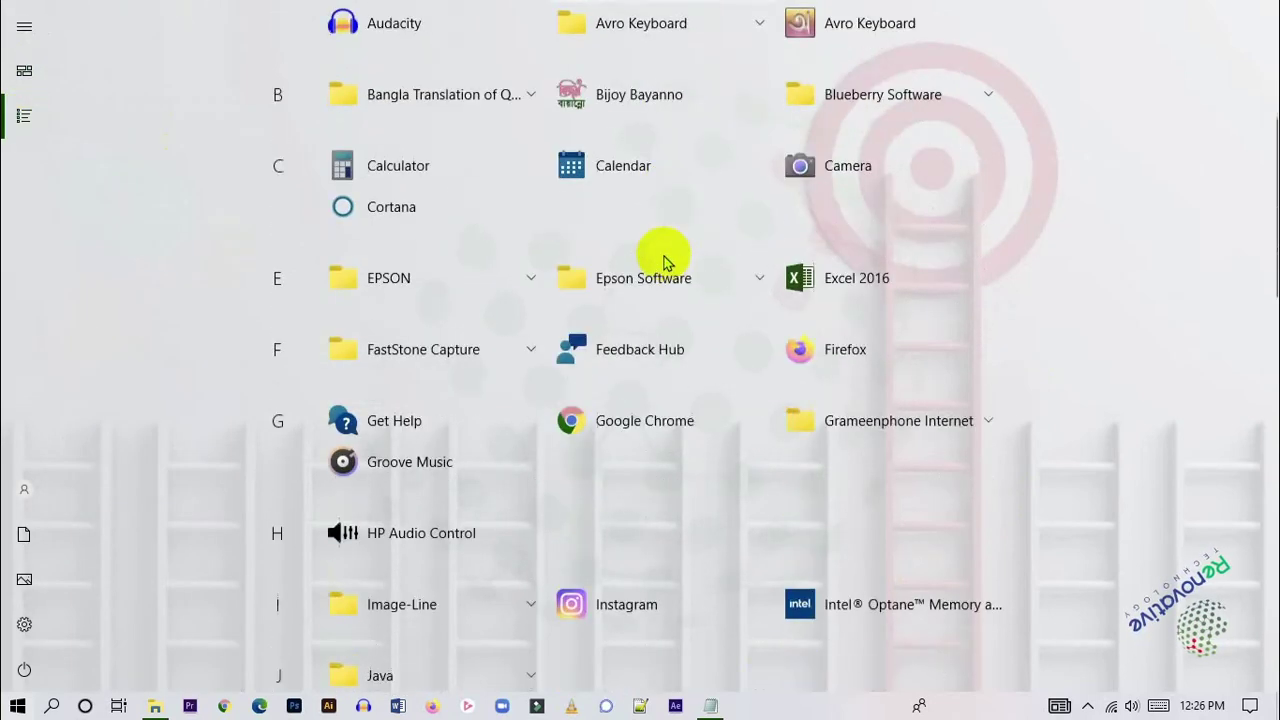
{"action": "scroll", "coordinate": [665, 262], "scroll_direction": "down", "scroll_amount": 1}
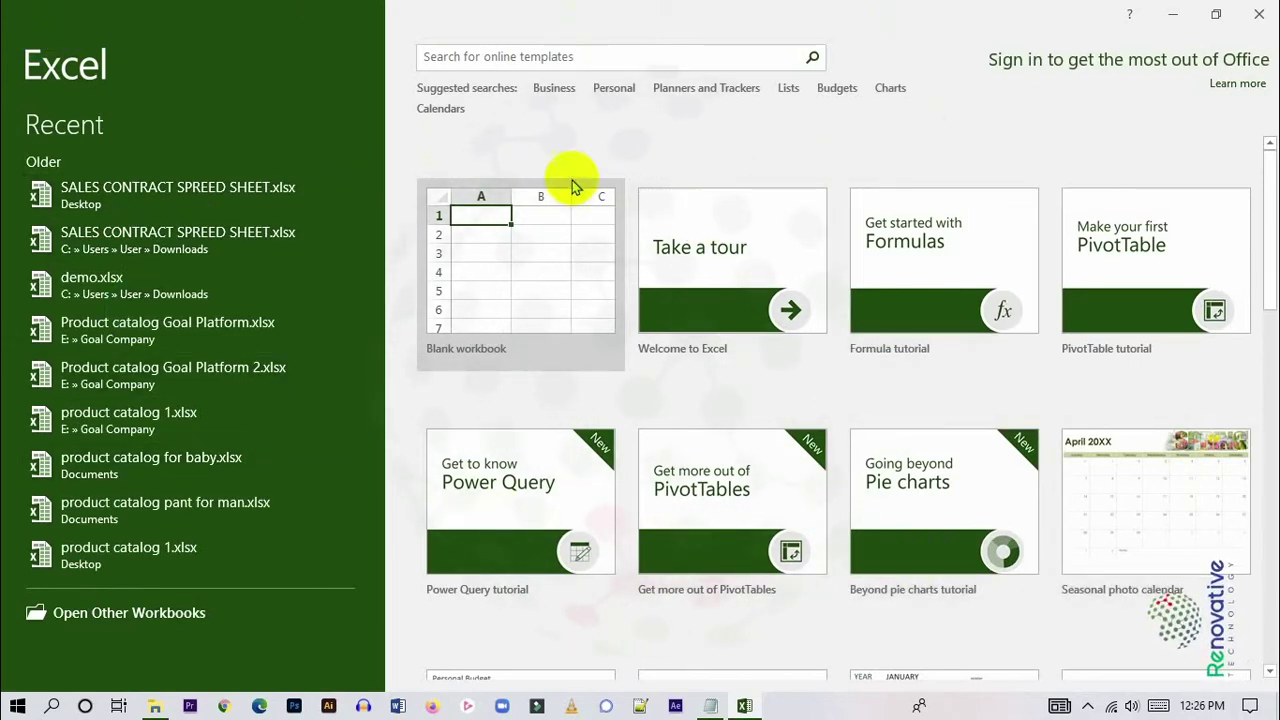
{"action": "left_click", "coordinate": [1258, 12]}
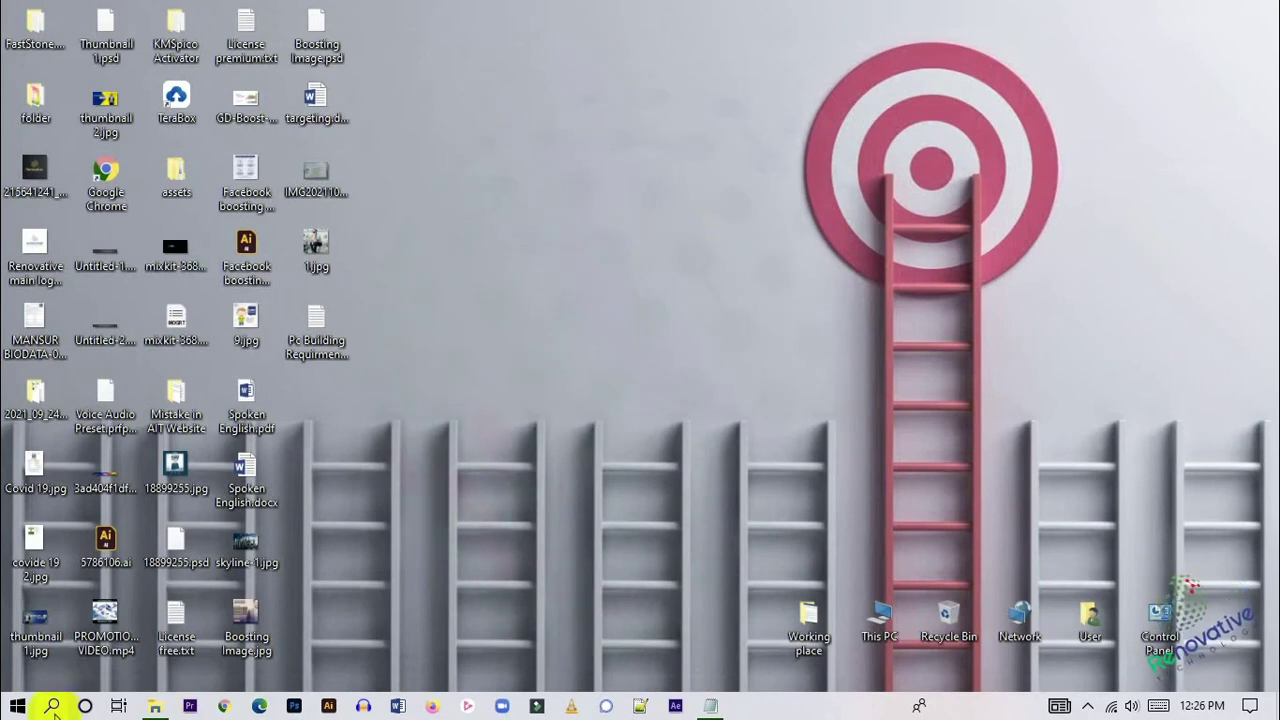
Search Windows for "ex" to launch Excel 2016, and close its start screen.
{"action": "left_click", "coordinate": [52, 707]}
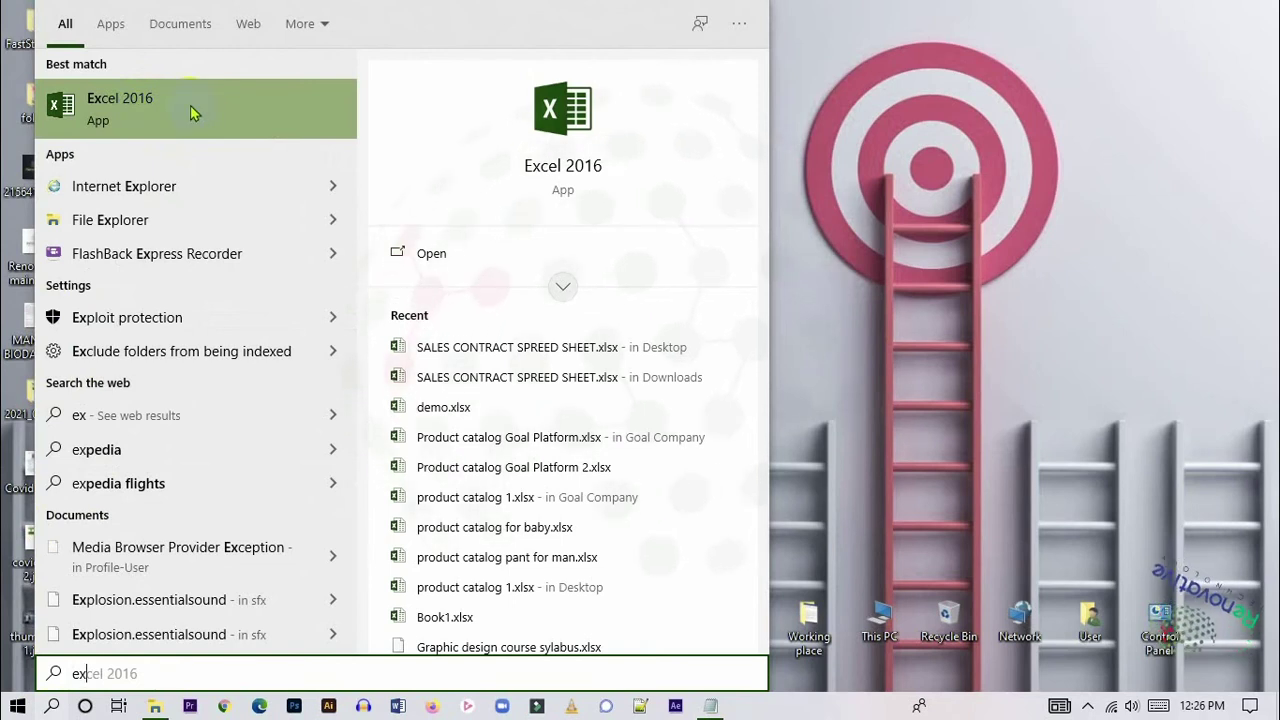
{"action": "left_click", "coordinate": [190, 105]}
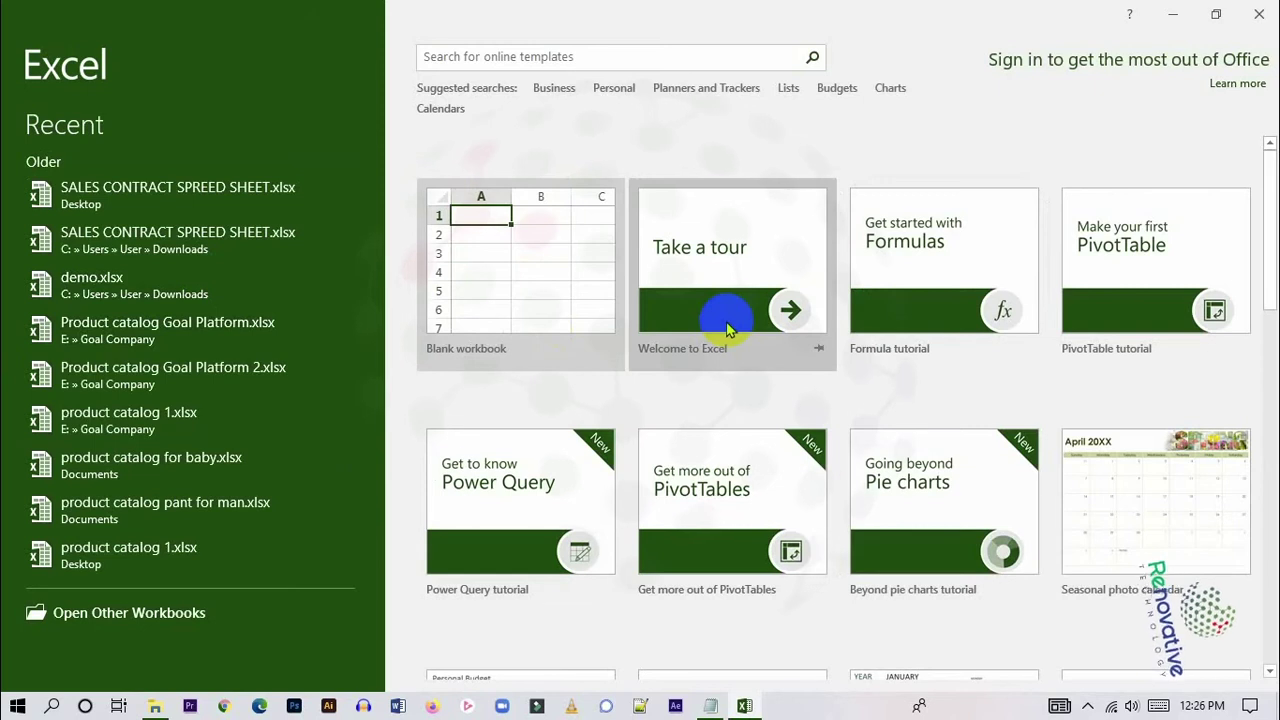
{"action": "left_click", "coordinate": [1262, 12]}
{"action": "right_click", "coordinate": [552, 189]}
{"action": "left_click", "coordinate": [606, 246]}
{"action": "right_click", "coordinate": [474, 128]}
{"action": "left_click", "coordinate": [520, 183]}
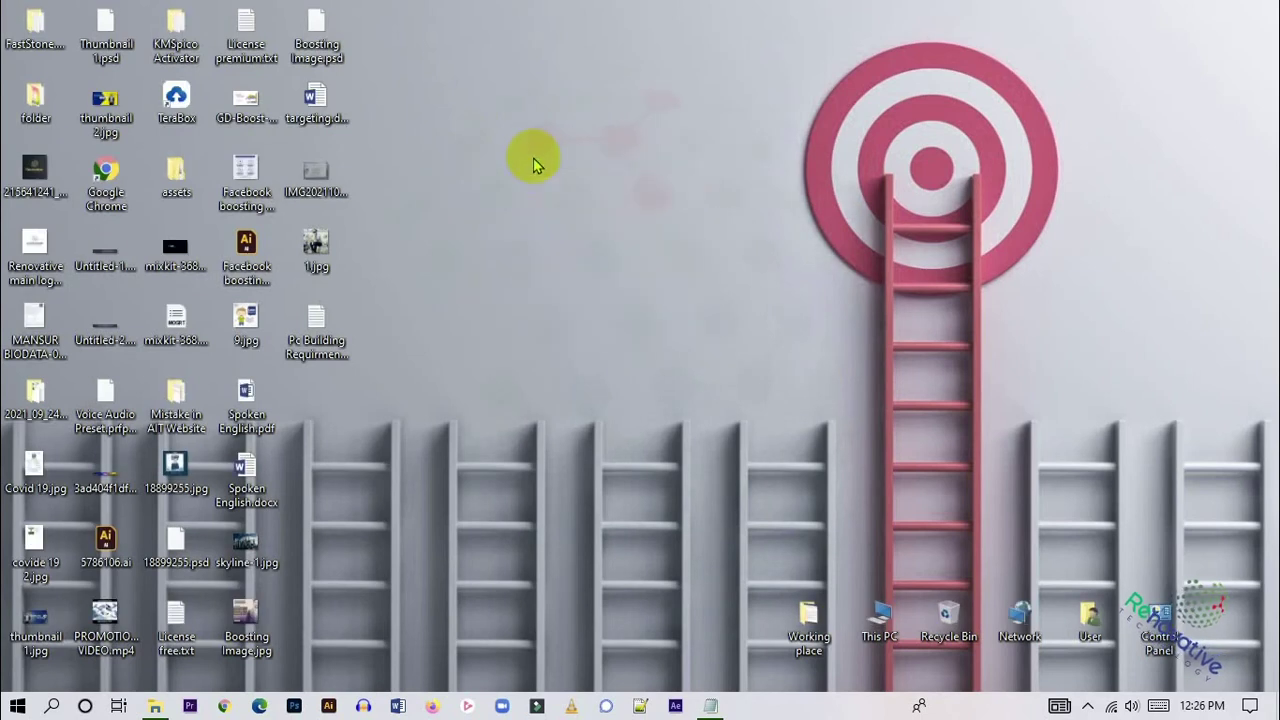
{"action": "right_click", "coordinate": [536, 158]}
{"action": "left_click", "coordinate": [445, 103]}
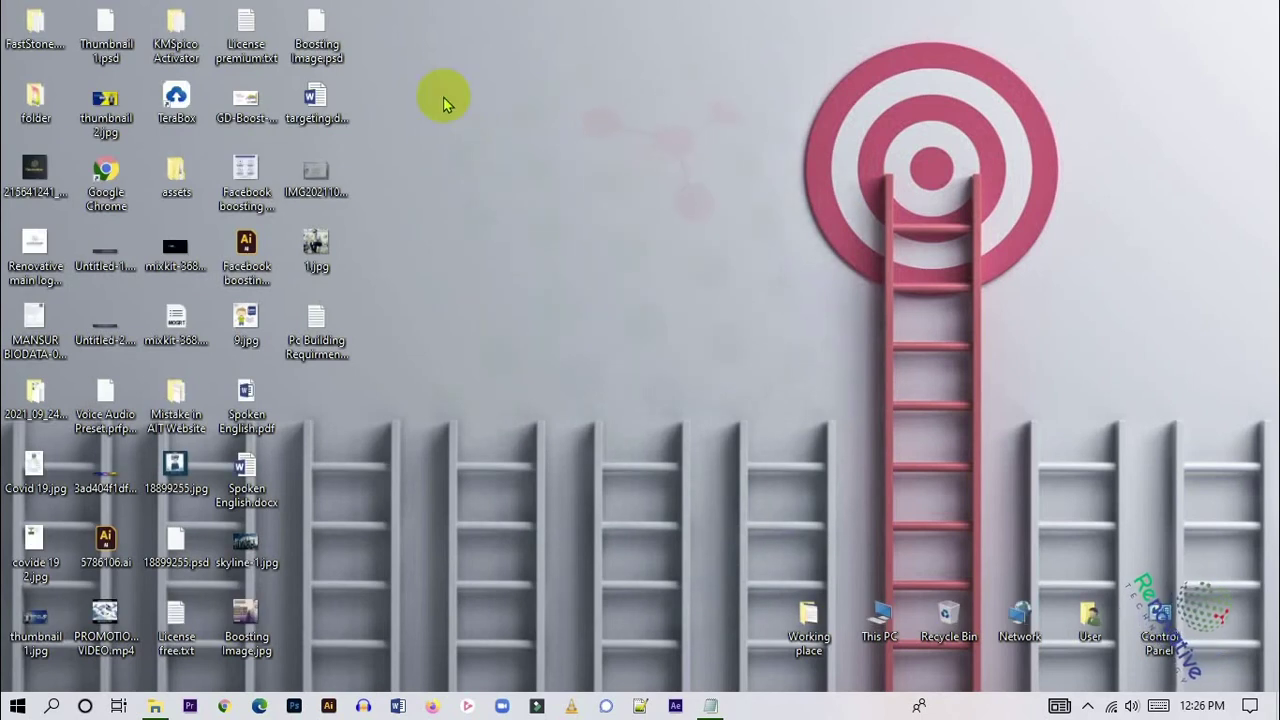
Create a new Microsoft Excel Worksheet file named "worksheet 1" directly on the desktop and open it.
{"action": "right_click", "coordinate": [445, 103]}
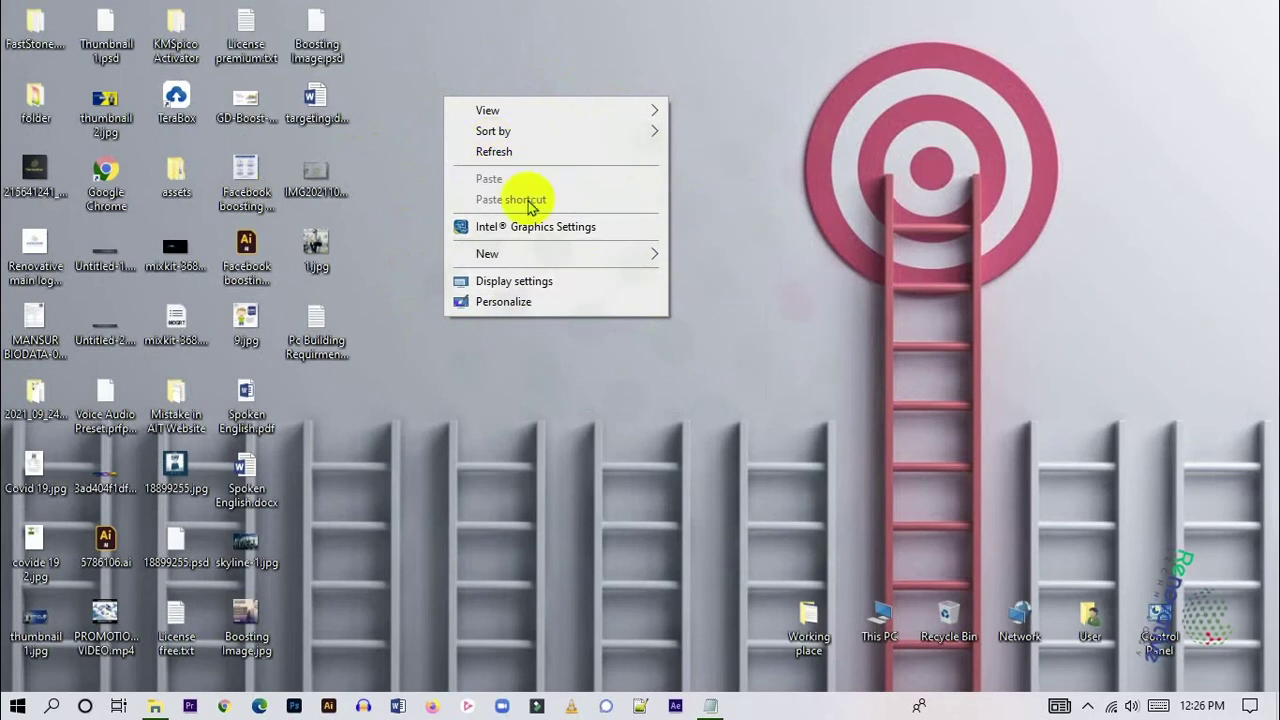
{"action": "mouse_move", "coordinate": [508, 255]}
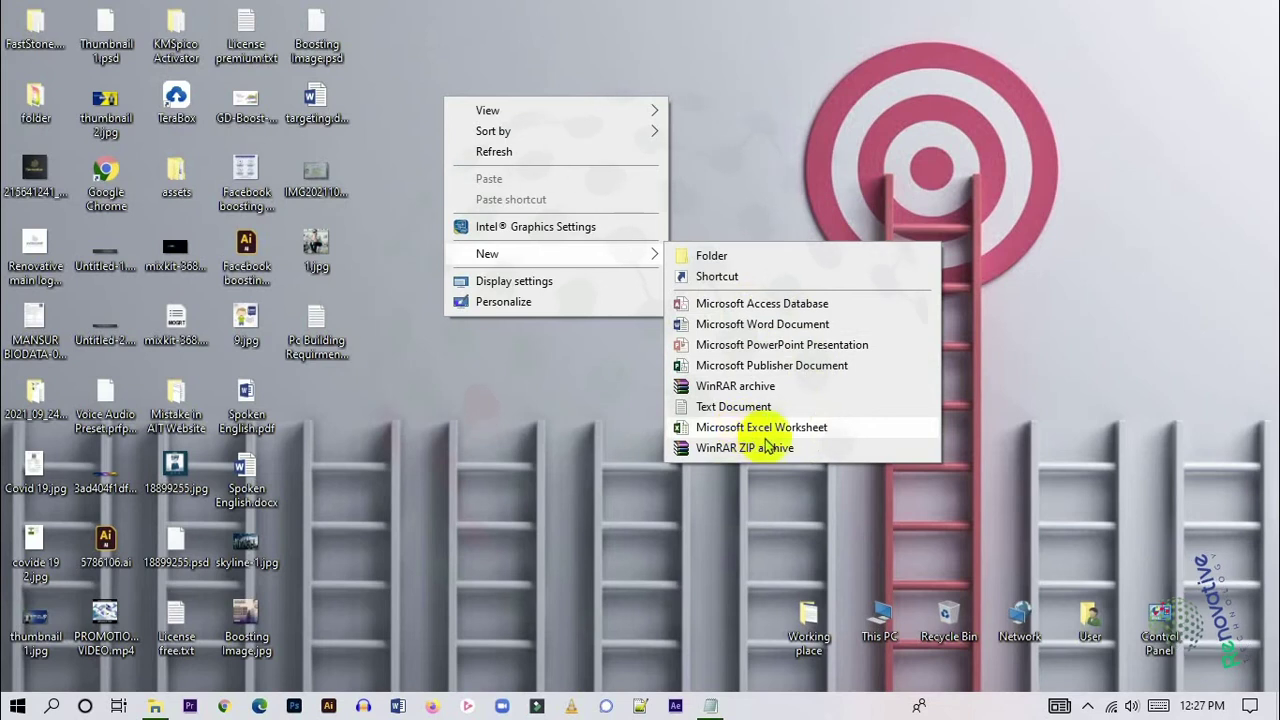
{"action": "left_click", "coordinate": [730, 427]}
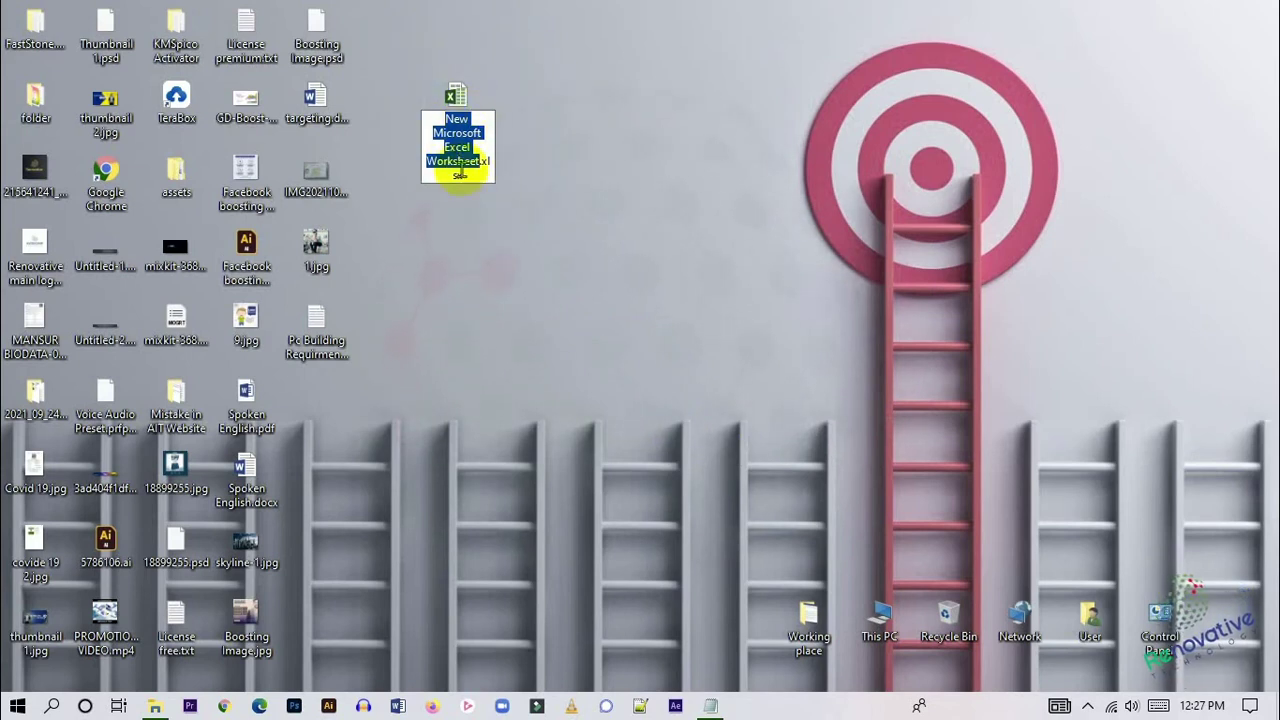
{"action": "type", "text": "worksheet 1"}
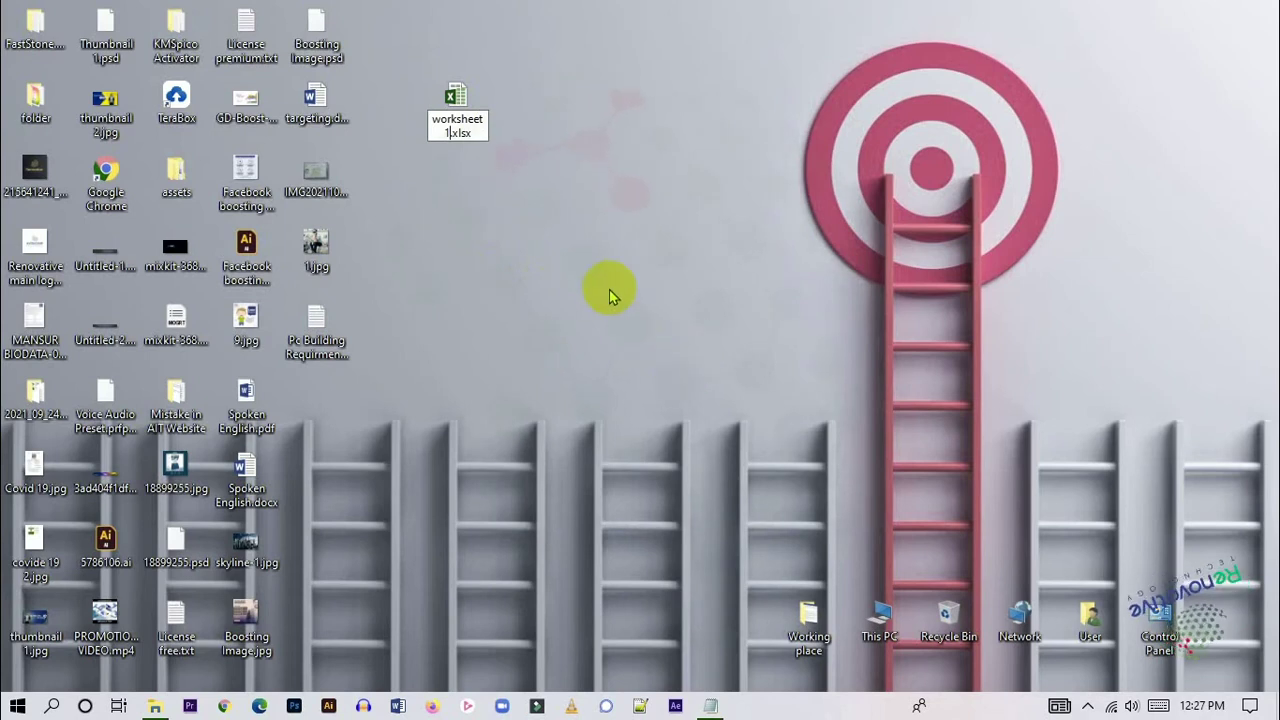
{"action": "right_click", "coordinate": [566, 141]}
{"action": "left_click", "coordinate": [649, 194]}
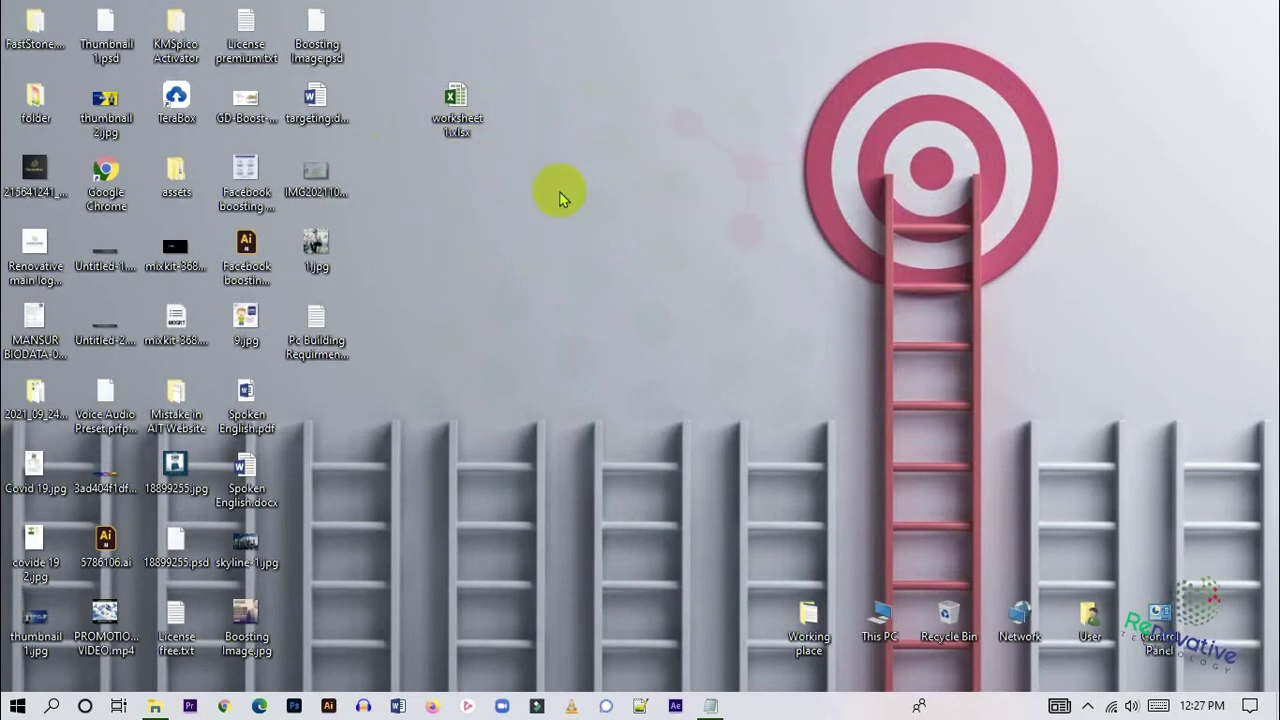
{"action": "double_click", "coordinate": [472, 118]}
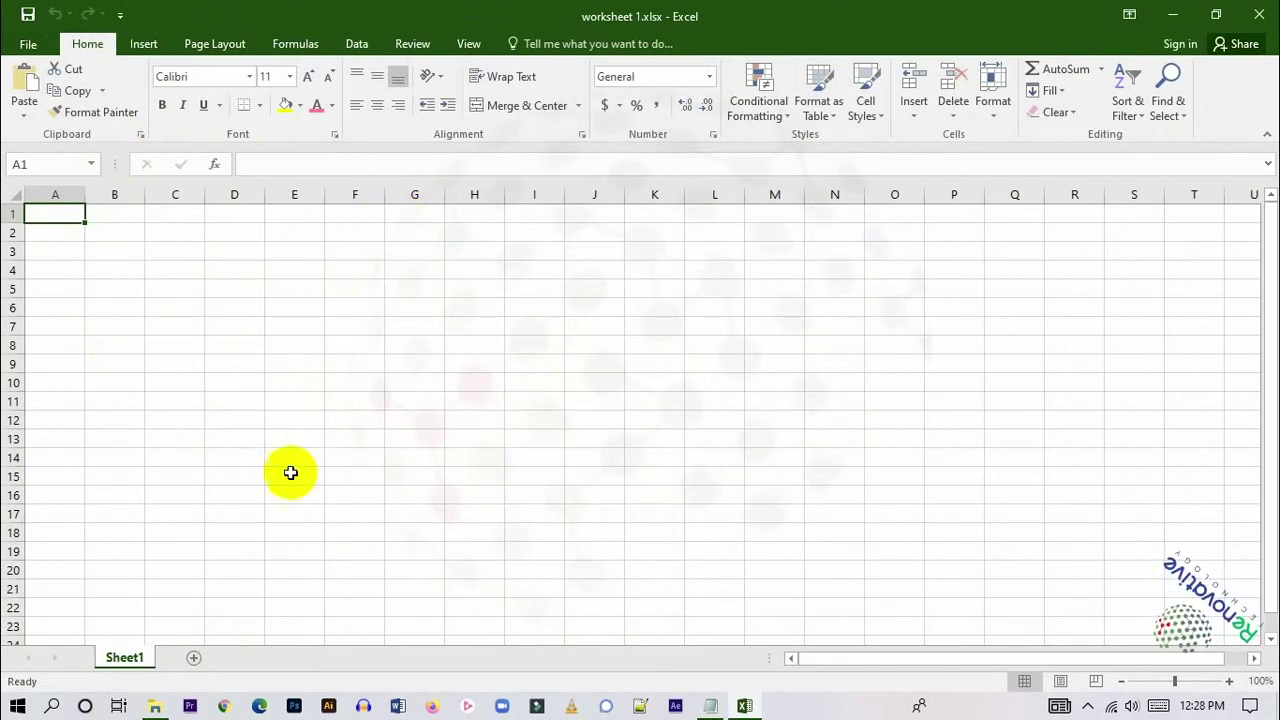
Examine the workbook's file information, the new-workbook templates and the list of recent files, and return to the sheet.
{"action": "left_click", "coordinate": [32, 44]}
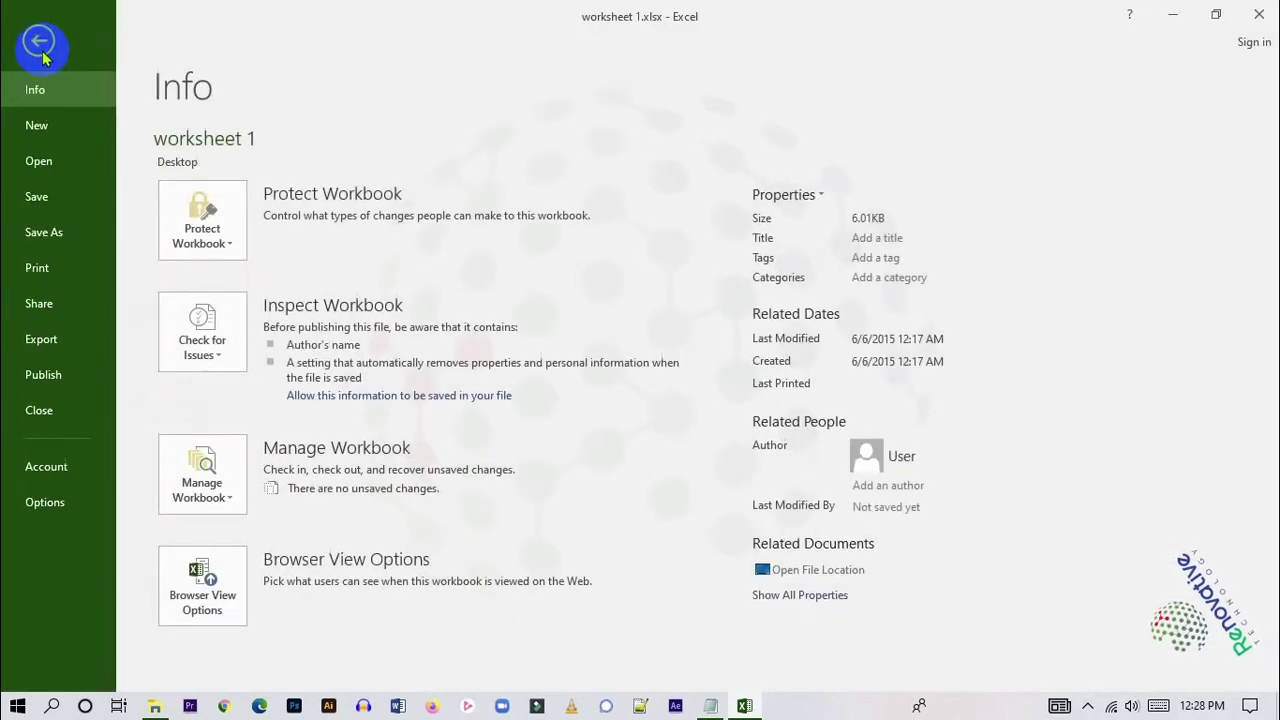
{"action": "left_click", "coordinate": [36, 128]}
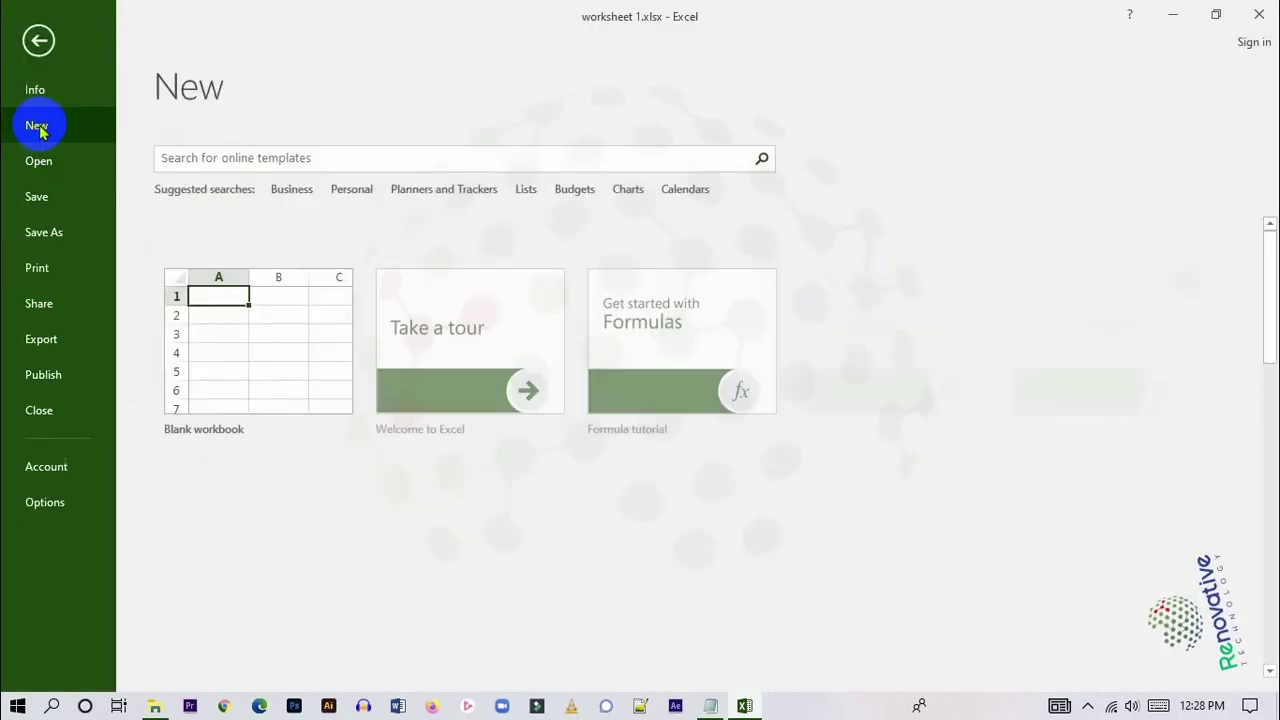
{"action": "left_click", "coordinate": [855, 428]}
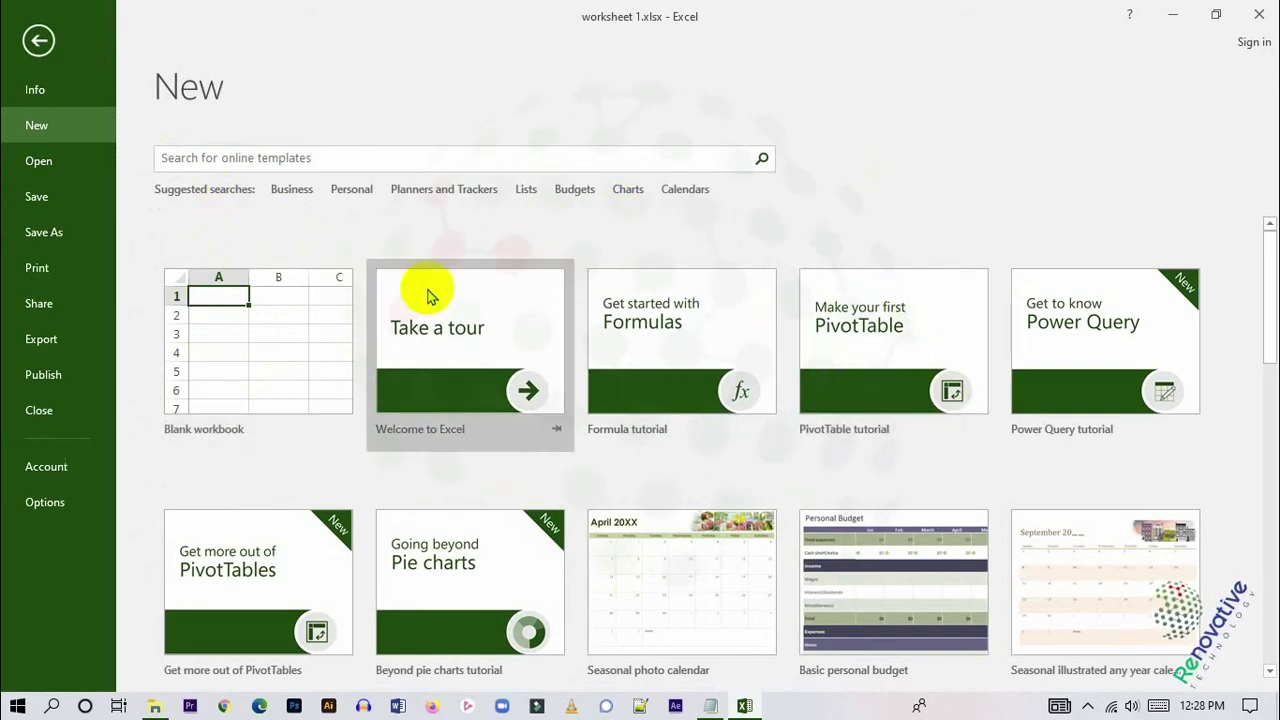
{"action": "left_click", "coordinate": [40, 164]}
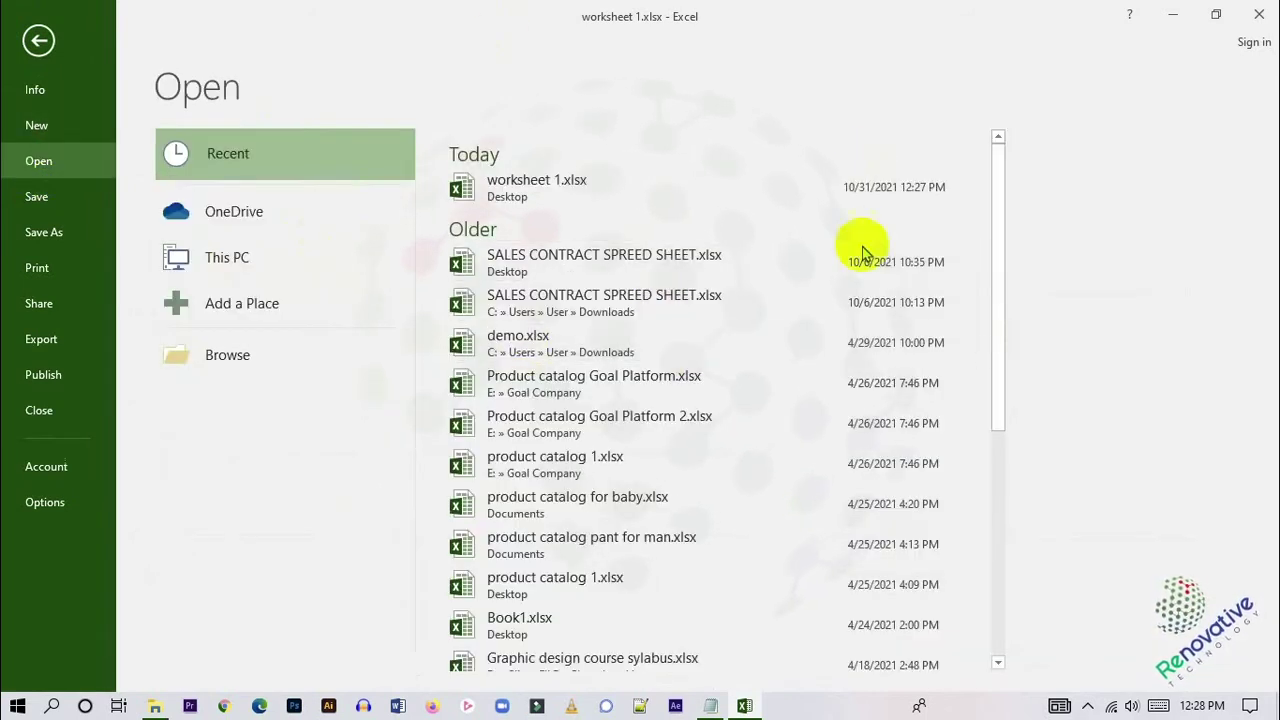
{"action": "left_click", "coordinate": [30, 126]}
{"action": "left_click", "coordinate": [49, 175]}
{"action": "left_click", "coordinate": [46, 129]}
{"action": "left_click", "coordinate": [60, 170]}
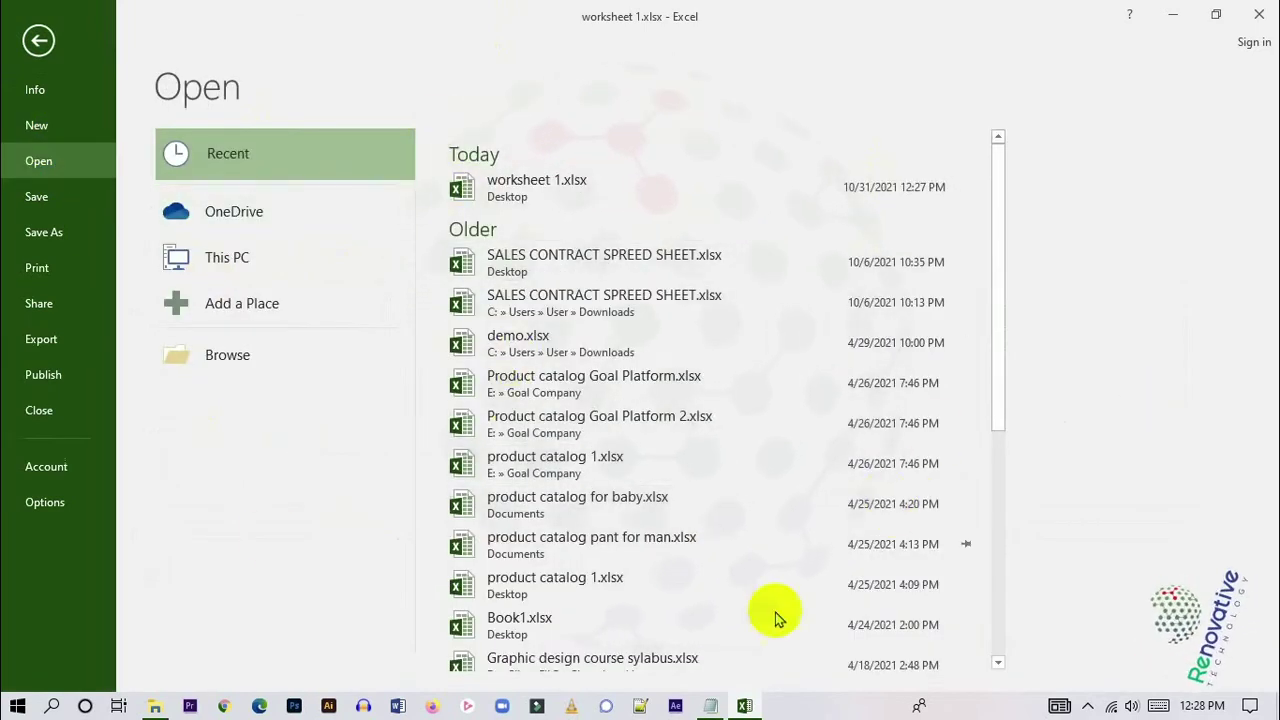
{"action": "left_click", "coordinate": [36, 125]}
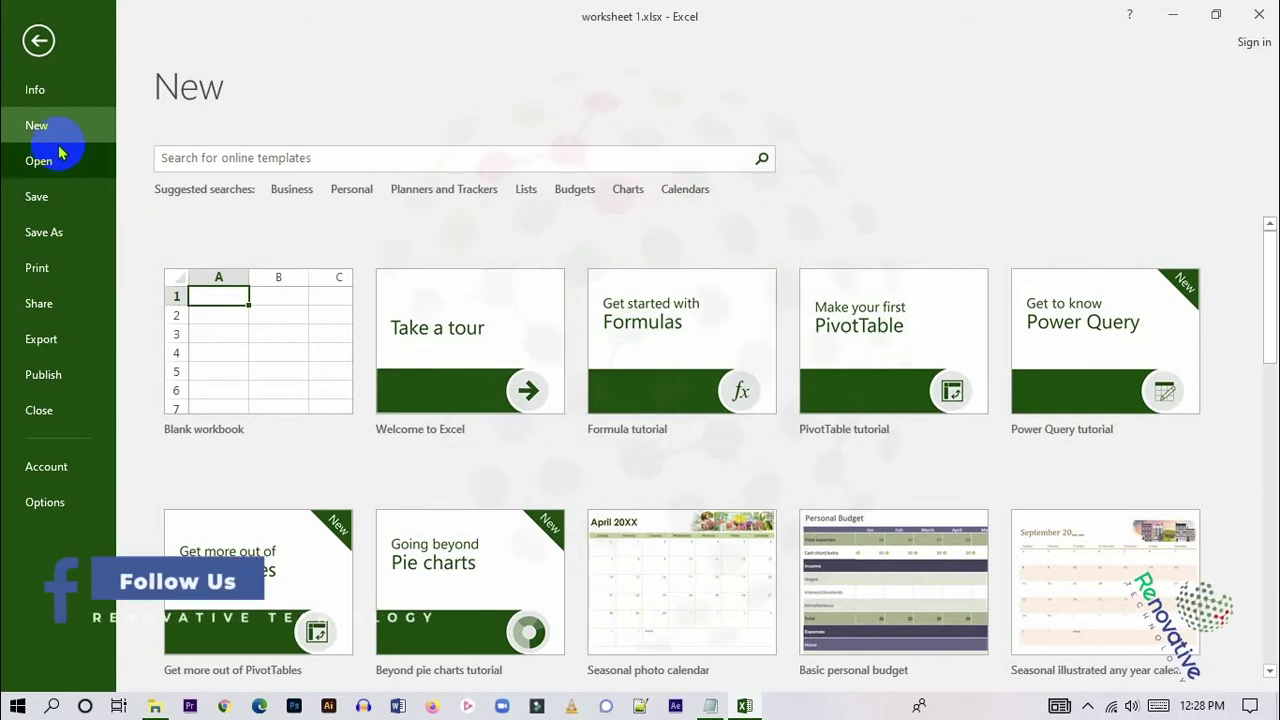
{"action": "left_click", "coordinate": [40, 40]}
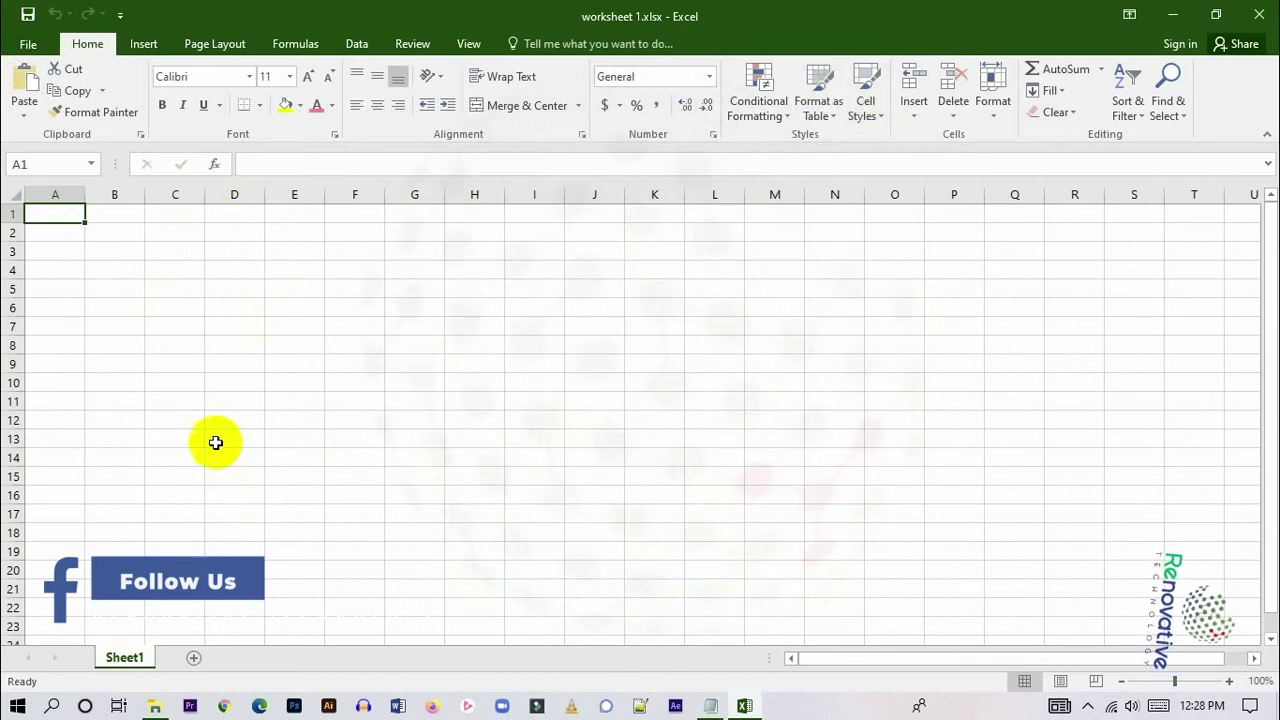
Restore the worksheet 1 window to its smaller size and maximize it again.
{"action": "double_click", "coordinate": [589, 22]}
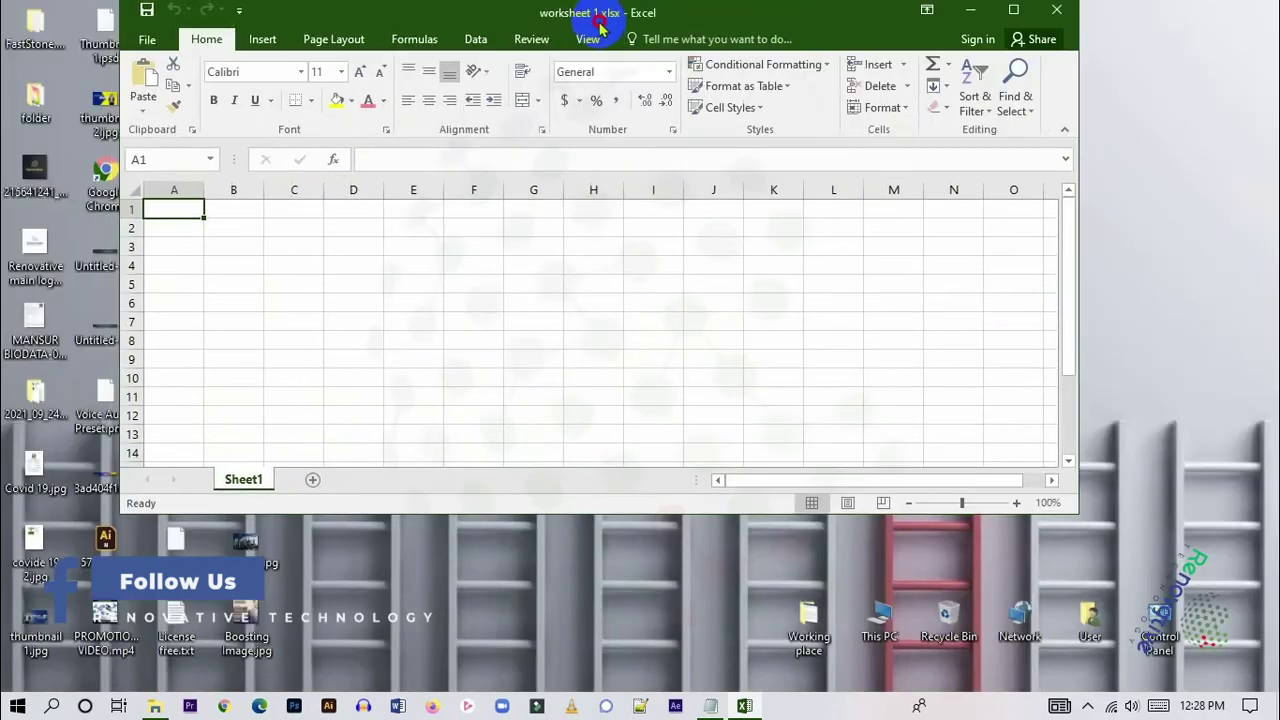
{"action": "left_click", "coordinate": [1017, 17]}
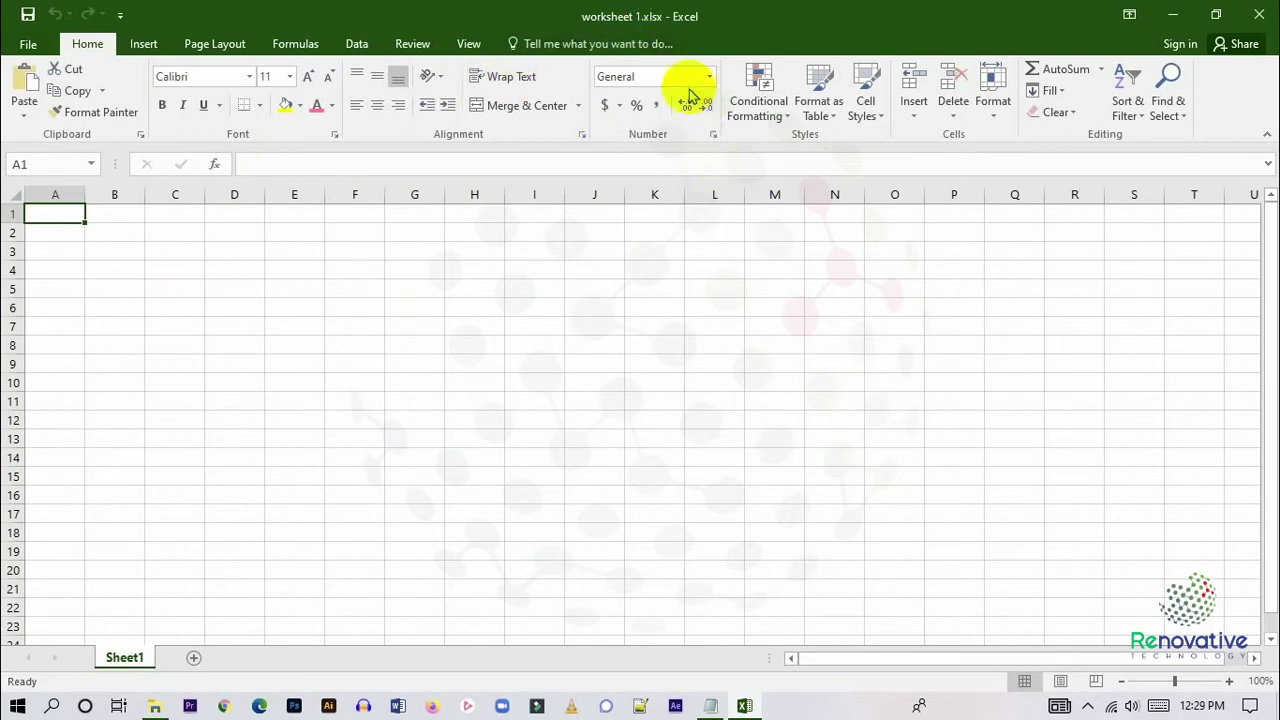
{"action": "left_click", "coordinate": [657, 35]}
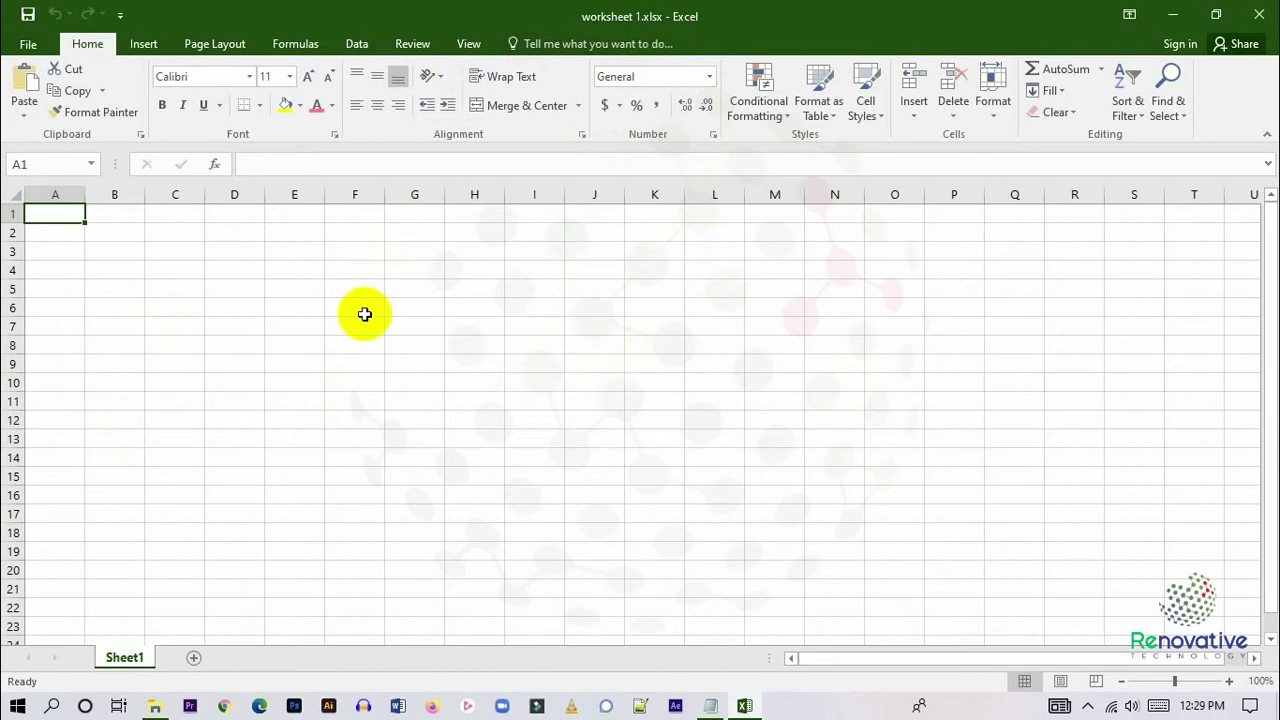
Close the workbook, delete the worksheet 1 file from the desktop and refresh the desktop.
{"action": "left_click", "coordinate": [1258, 14]}
{"action": "left_click", "coordinate": [441, 122]}
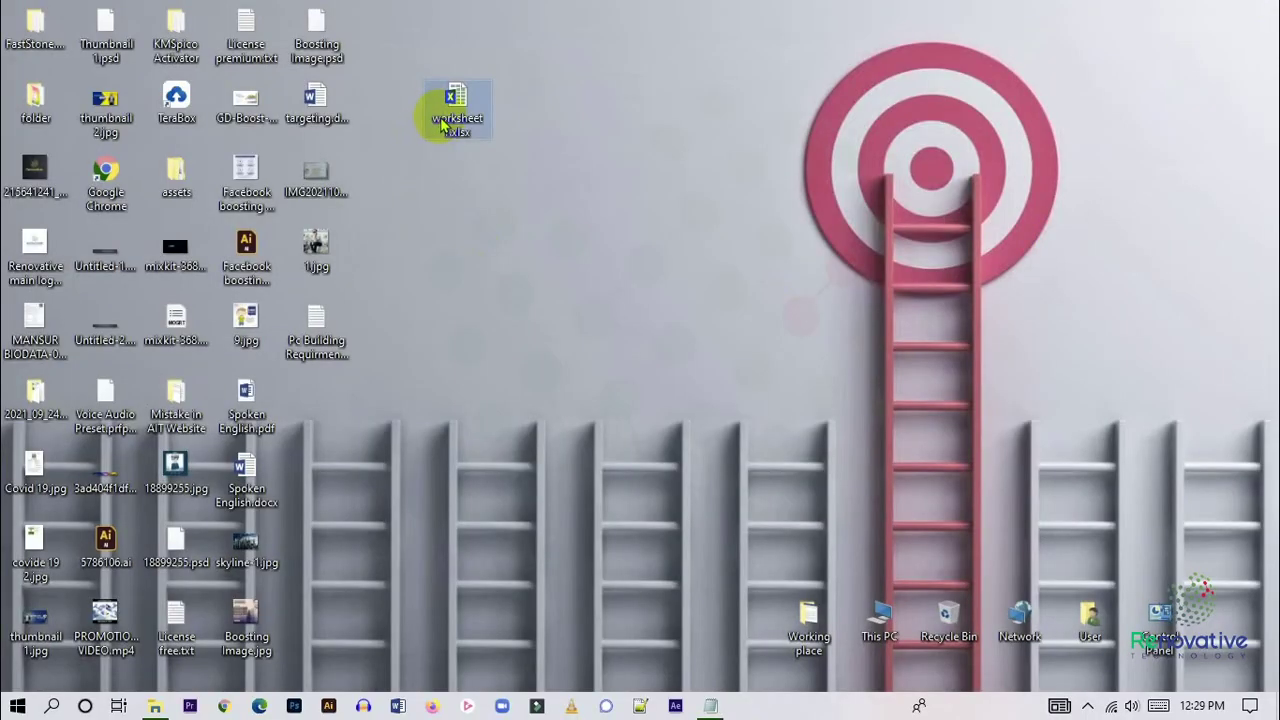
{"action": "key", "text": "Delete"}
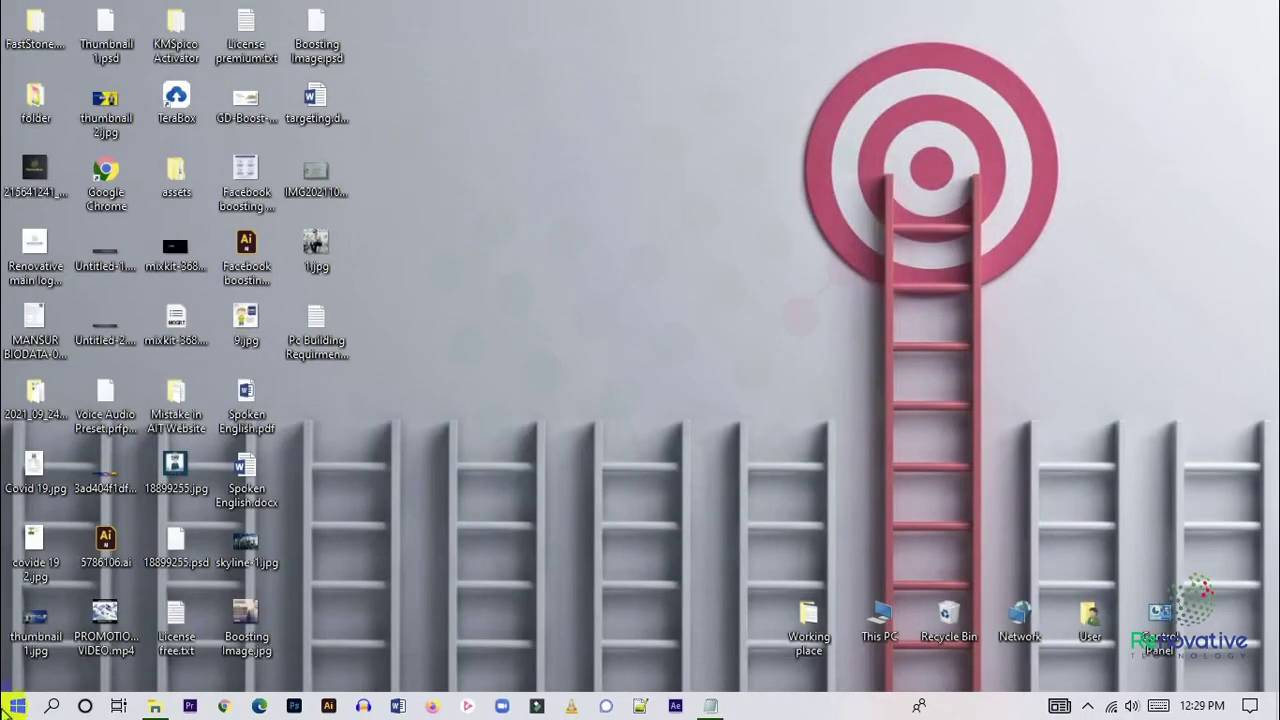
{"action": "right_click", "coordinate": [474, 206]}
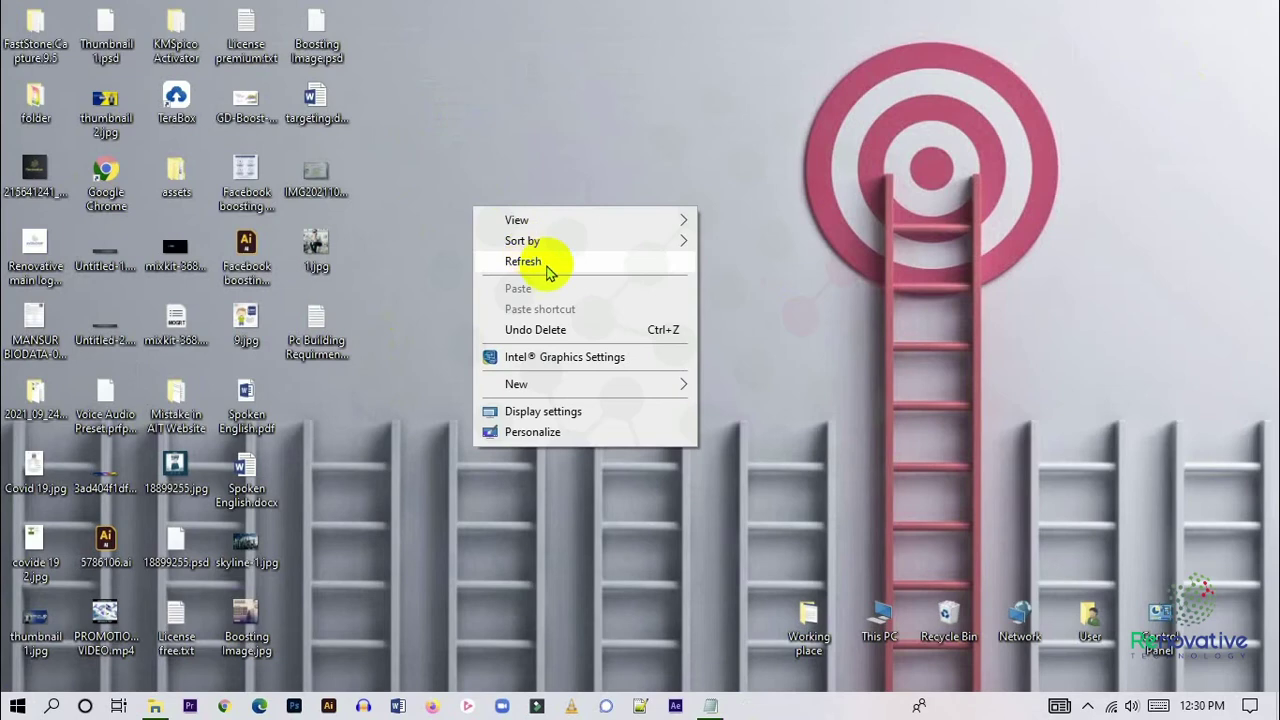
{"action": "left_click", "coordinate": [522, 262]}
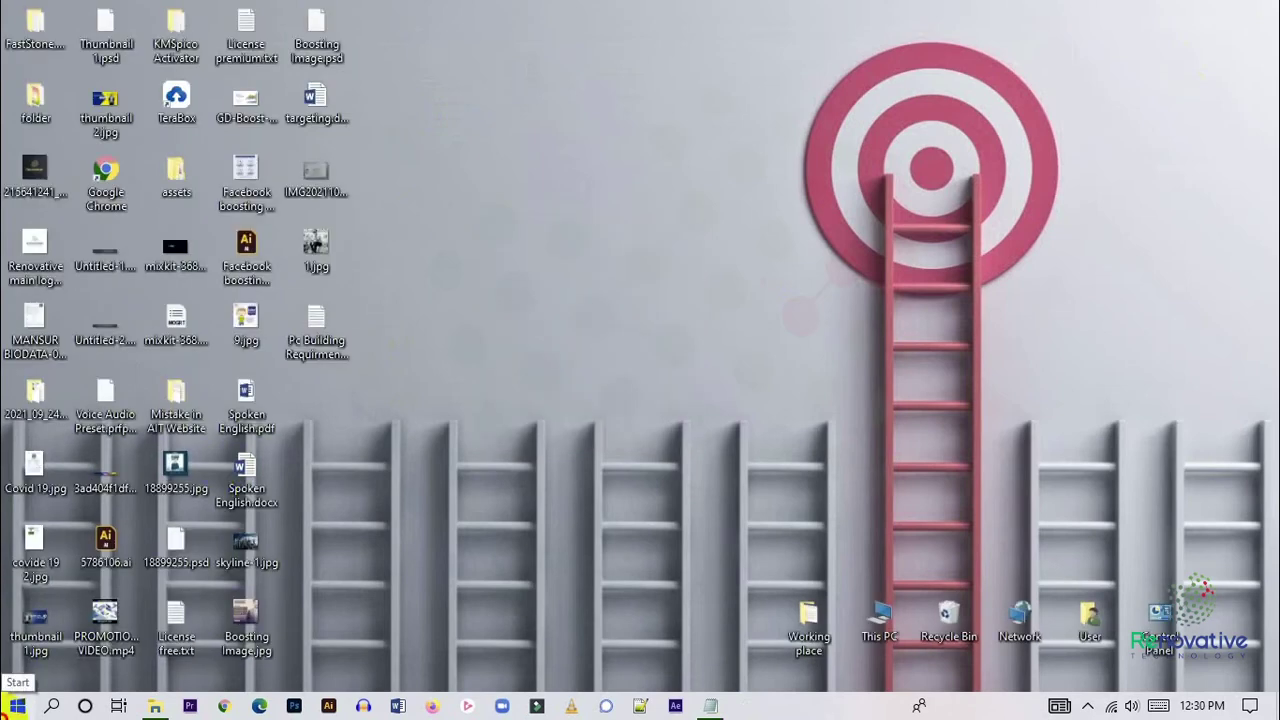
Launch Excel from its pinned Start tile and look through the workbook templates on its start screen.
{"action": "left_click", "coordinate": [17, 706]}
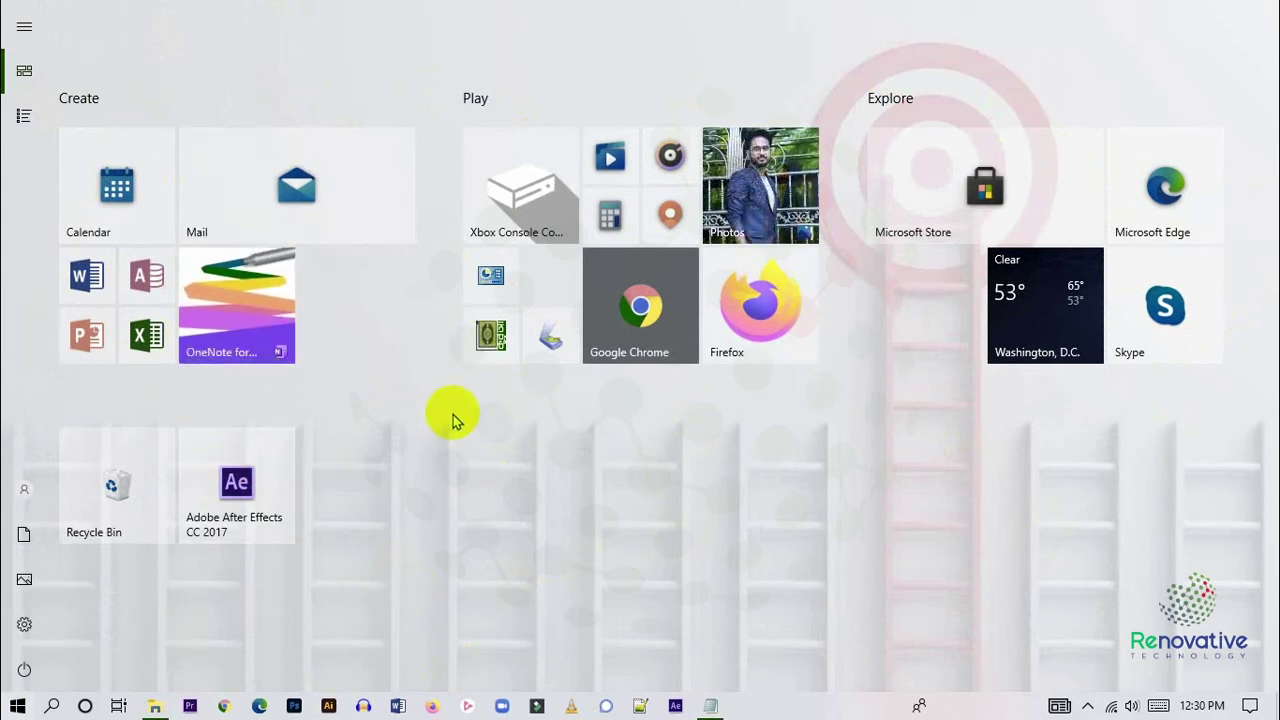
{"action": "left_click", "coordinate": [145, 340]}
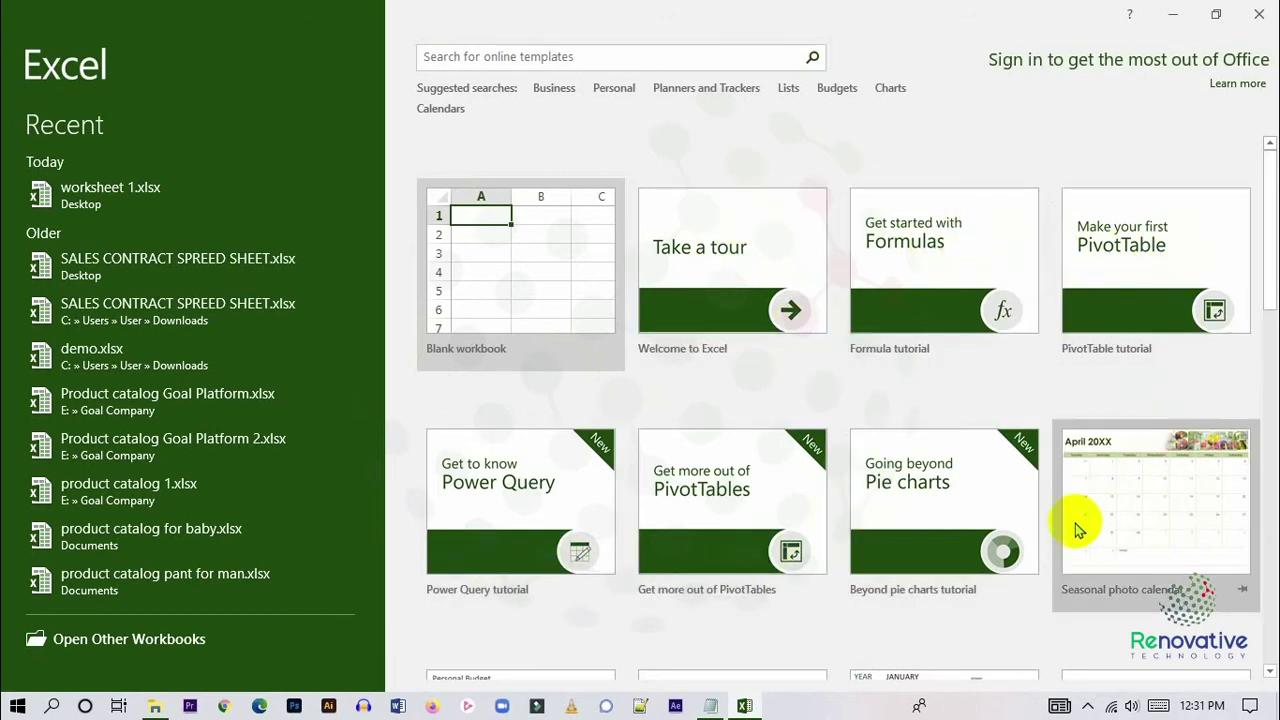
{"action": "scroll", "coordinate": [934, 563], "scroll_direction": "down", "scroll_amount": 5}
{"action": "scroll", "coordinate": [780, 472], "scroll_direction": "down", "scroll_amount": 10}
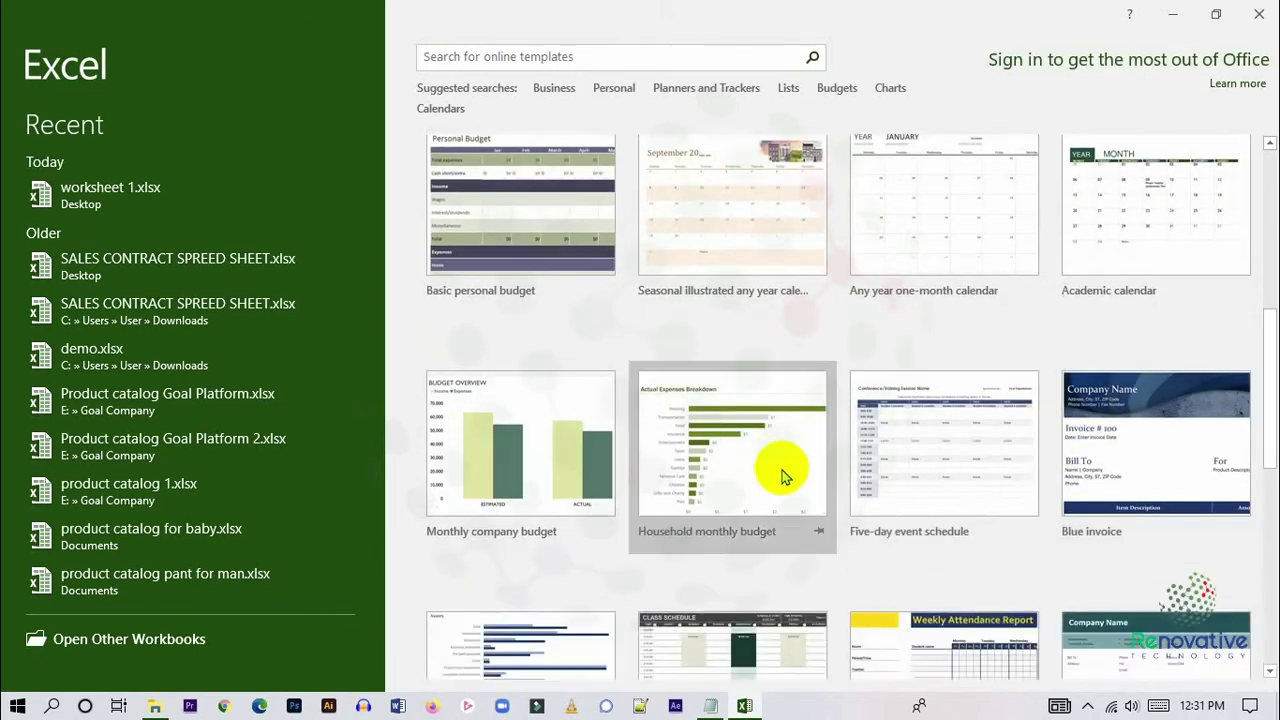
{"action": "scroll", "coordinate": [783, 476], "scroll_direction": "down", "scroll_amount": 3}
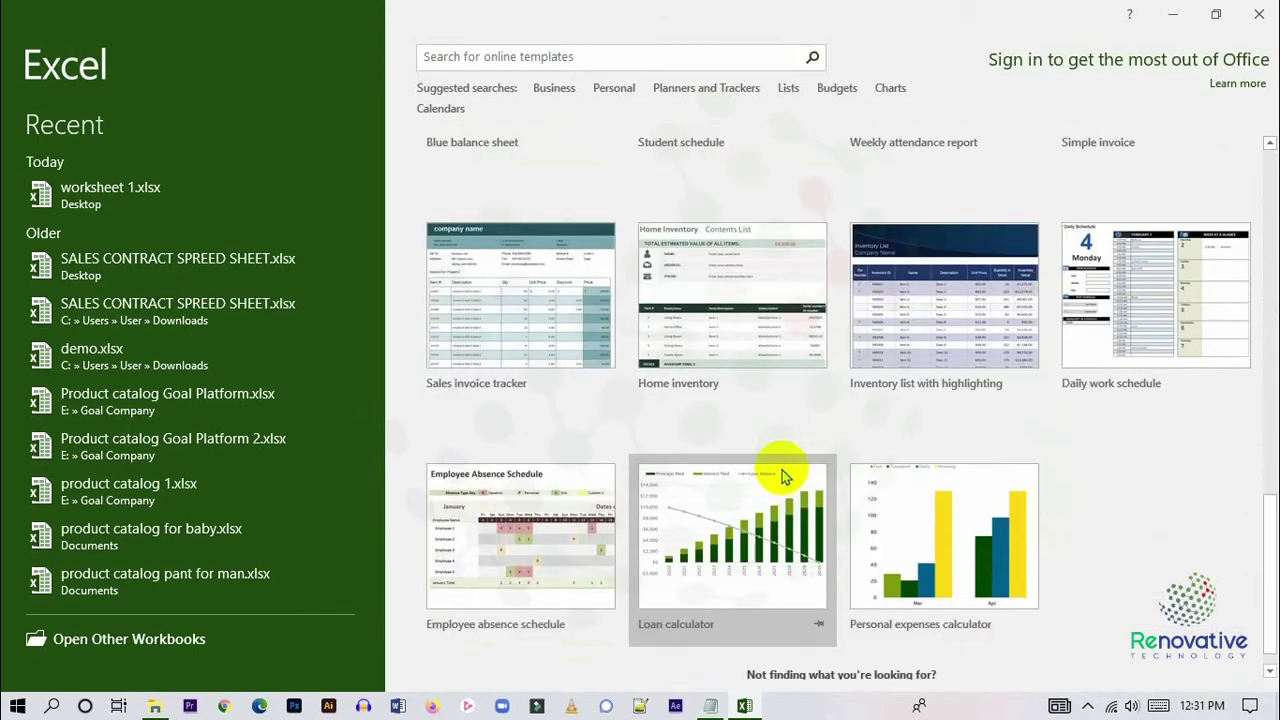
Create a blank workbook from the start screen templates.
{"action": "scroll", "coordinate": [783, 476], "scroll_direction": "up", "scroll_amount": 10}
{"action": "scroll", "coordinate": [783, 476], "scroll_direction": "up", "scroll_amount": 8}
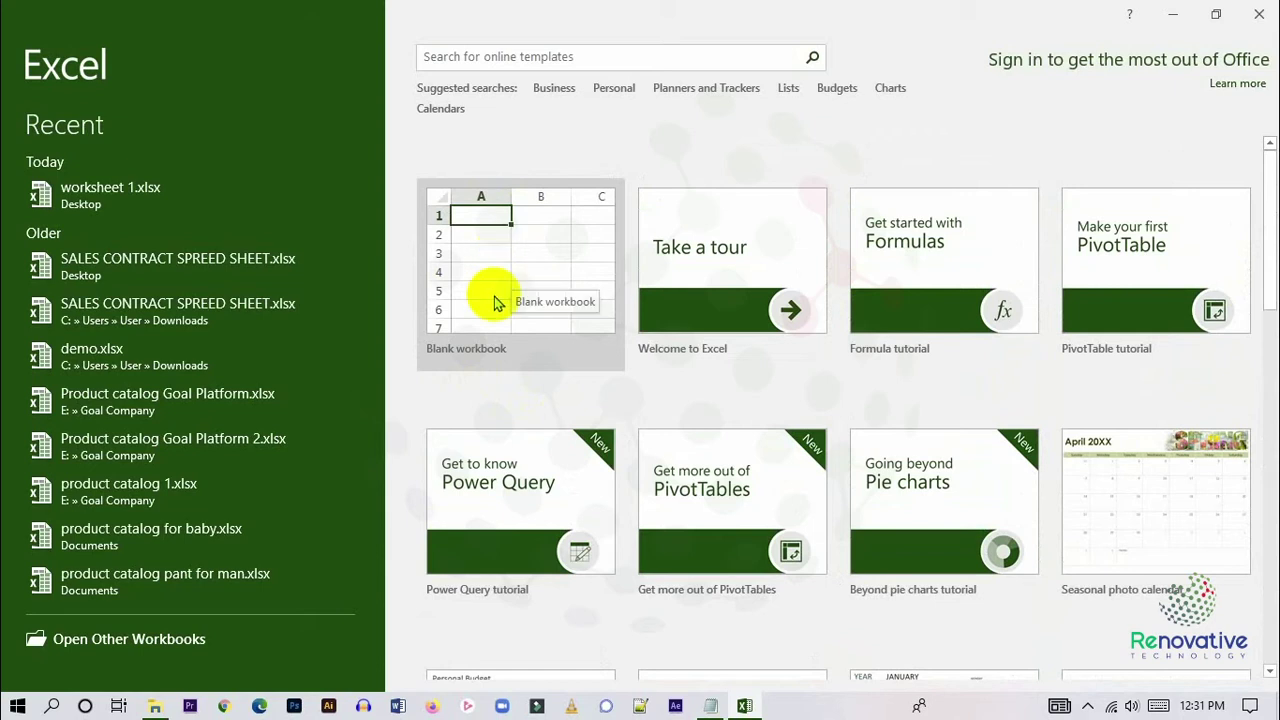
{"action": "left_click", "coordinate": [497, 303]}
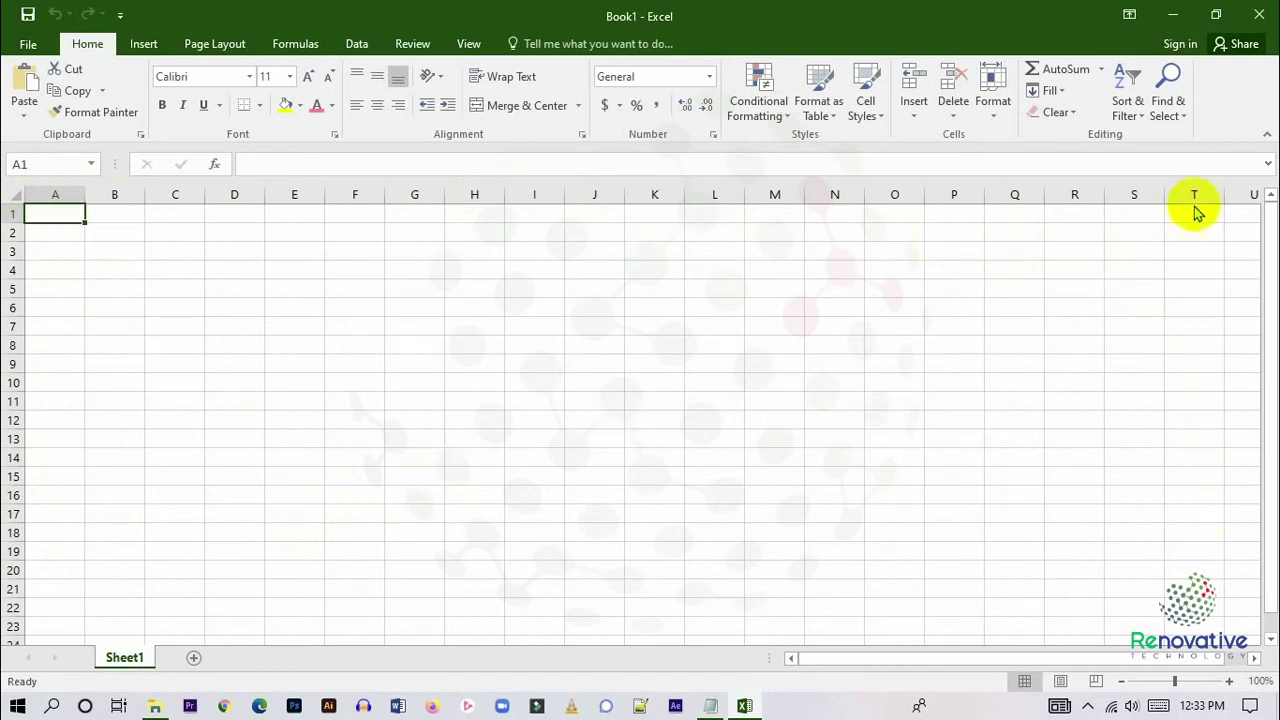
Examine the sheet's vertical and horizontal scroll bars and the formula bar with cells A1 and F8 selected.
{"action": "left_click_drag", "start_coordinate": [1270, 240], "coordinate": [1258, 224]}
{"action": "left_click_drag", "start_coordinate": [1060, 659], "coordinate": [971, 657]}
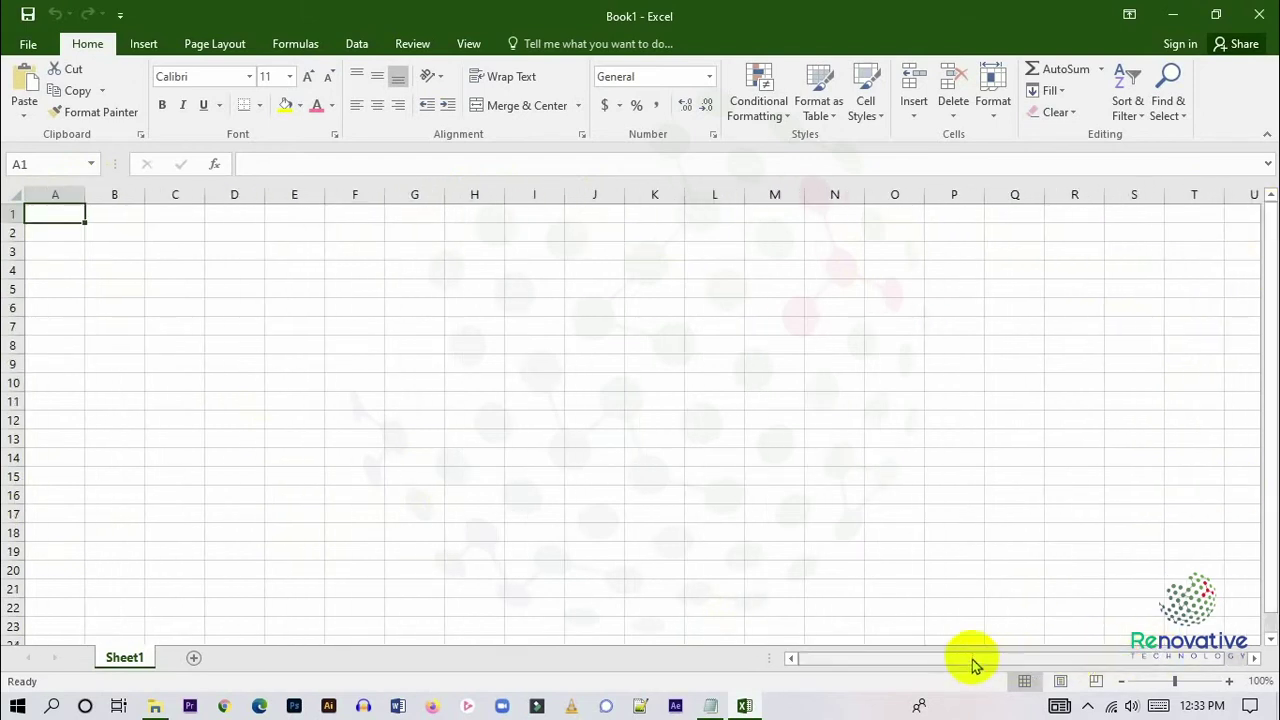
{"action": "left_click", "coordinate": [266, 167]}
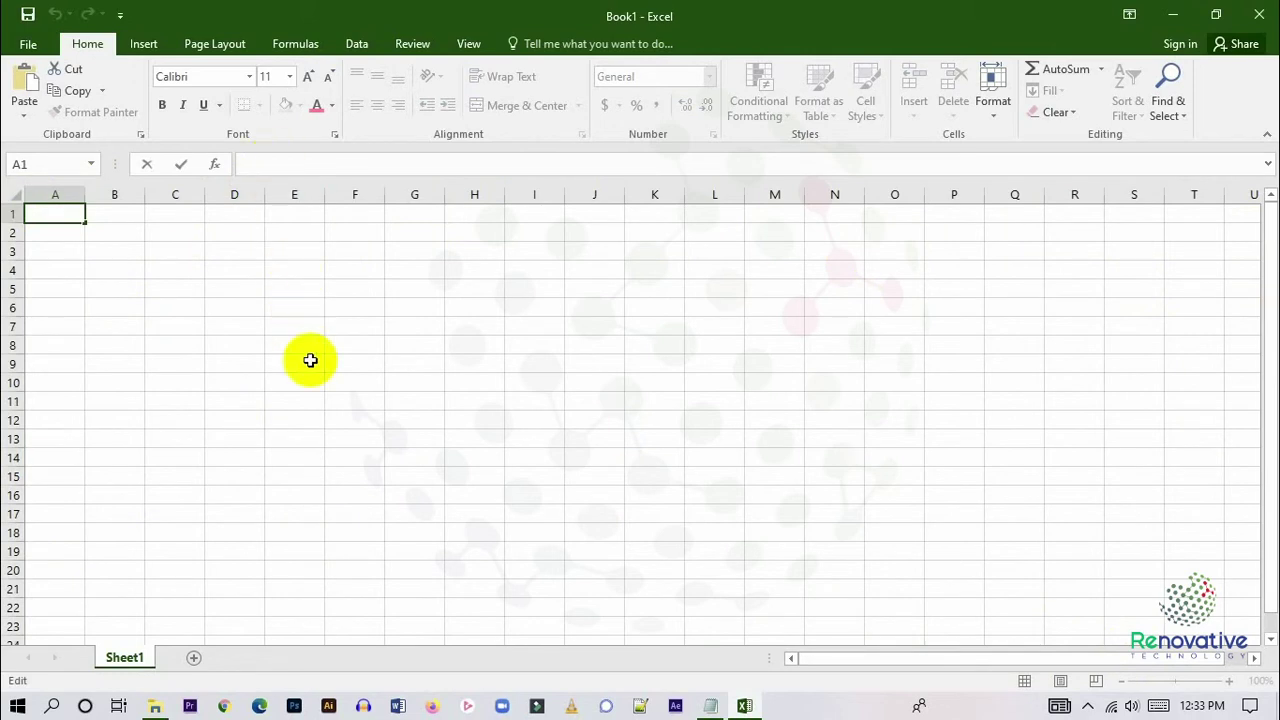
{"action": "left_click", "coordinate": [350, 342]}
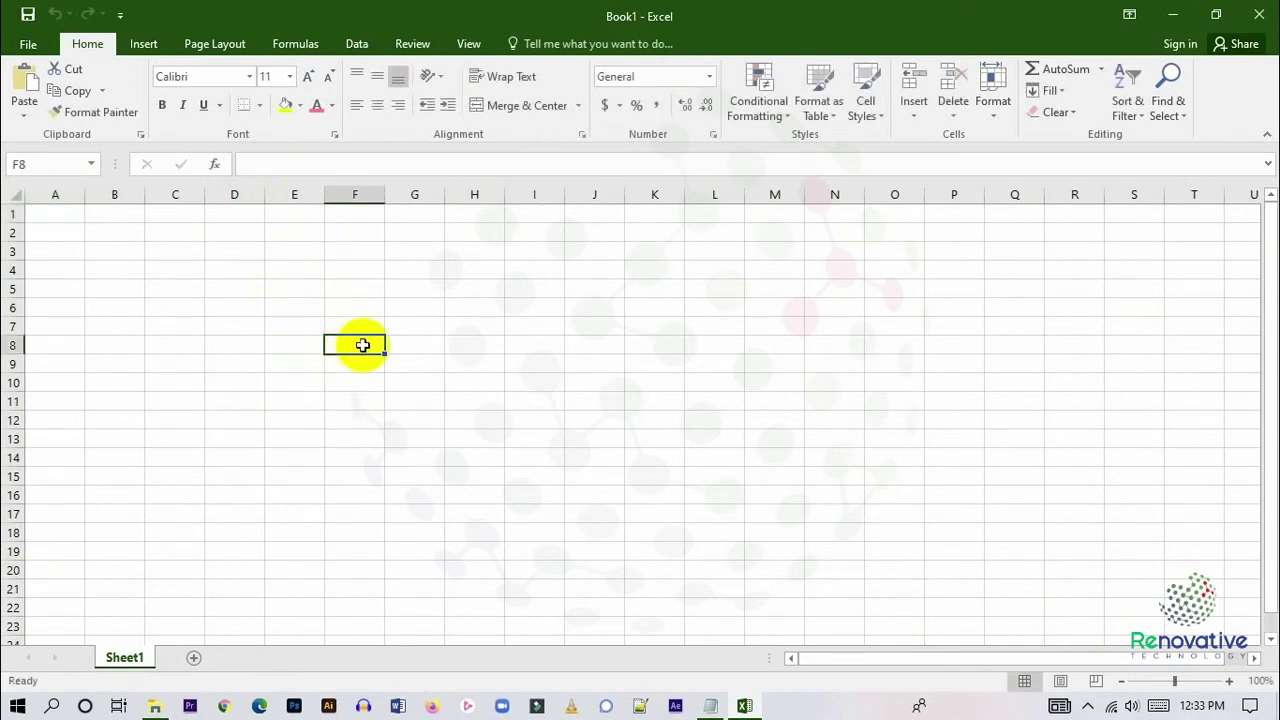
{"action": "left_click", "coordinate": [271, 163]}
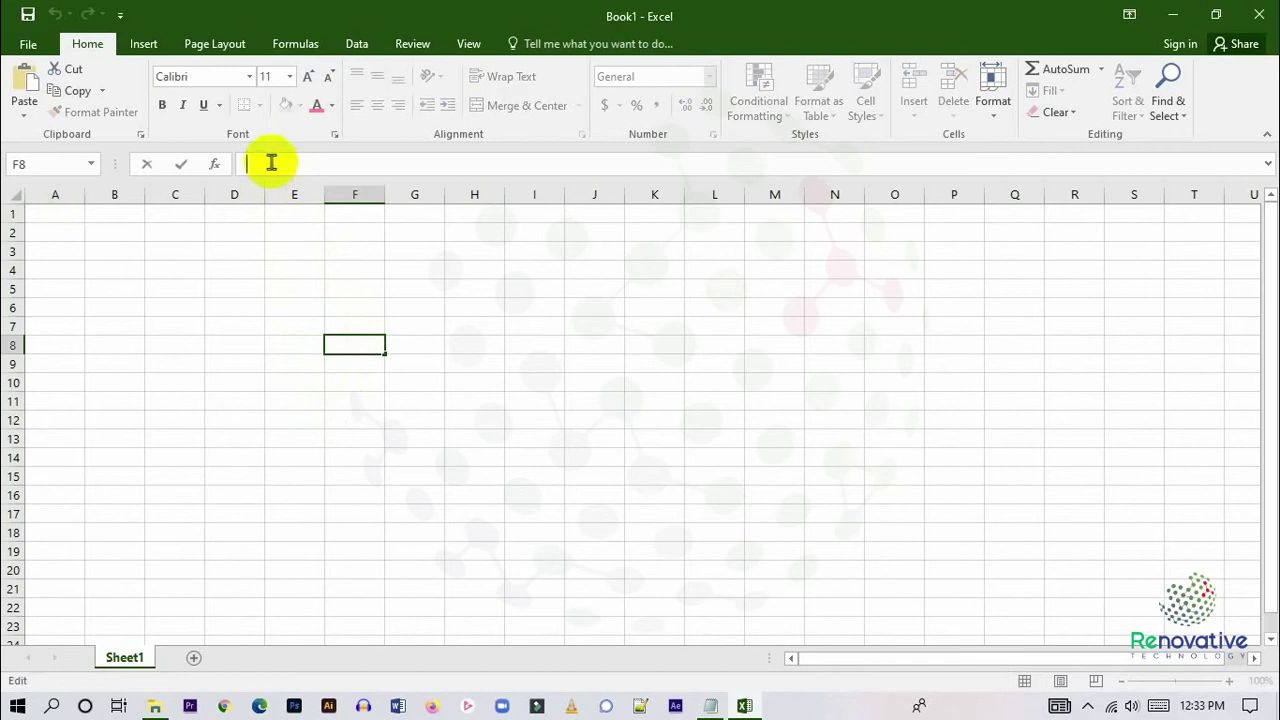
{"action": "left_click", "coordinate": [533, 397]}
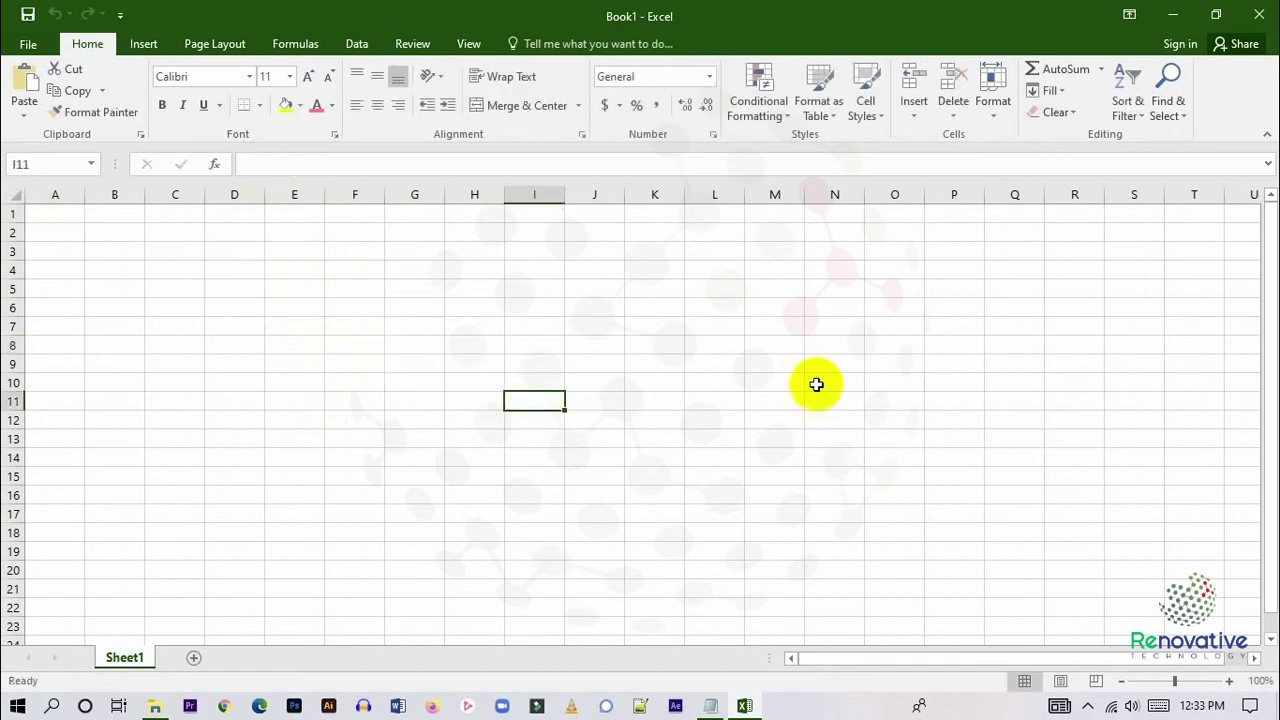
Select single cells around the sheet, including C6, K8, L5, J5, H5, A1 and B1, to examine their references.
{"action": "left_click", "coordinate": [188, 314]}
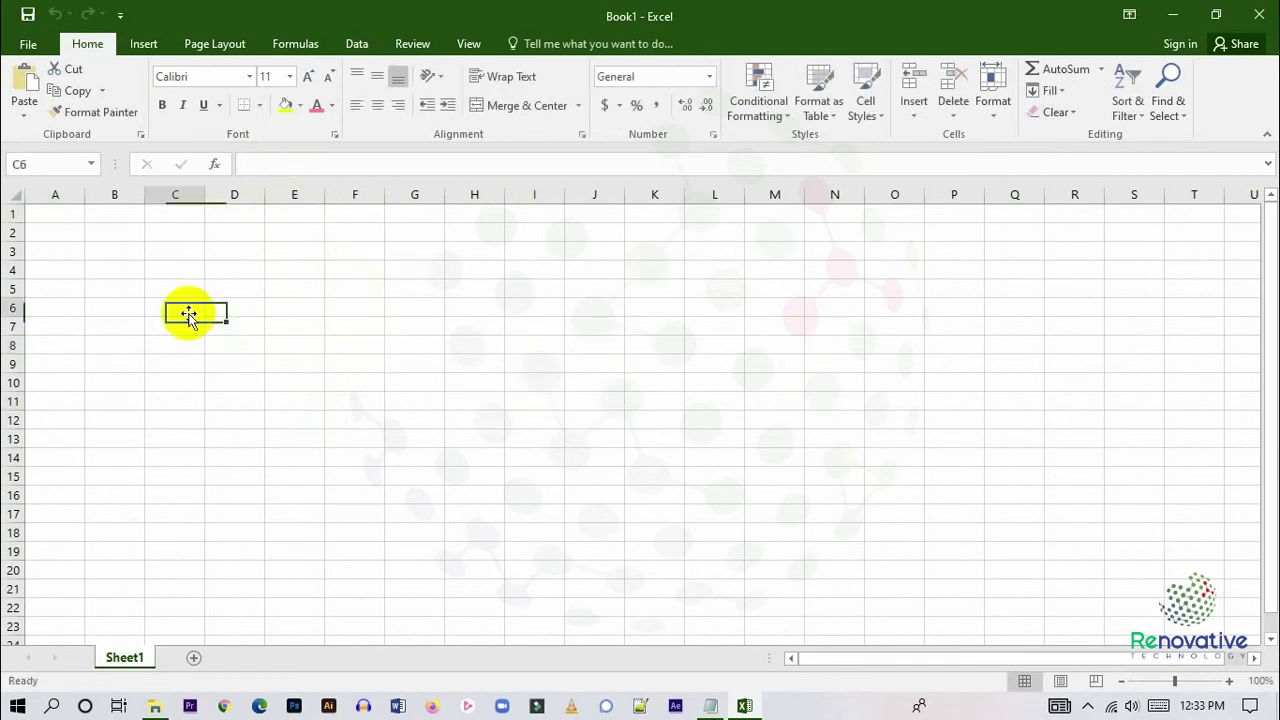
{"action": "left_click", "coordinate": [654, 343]}
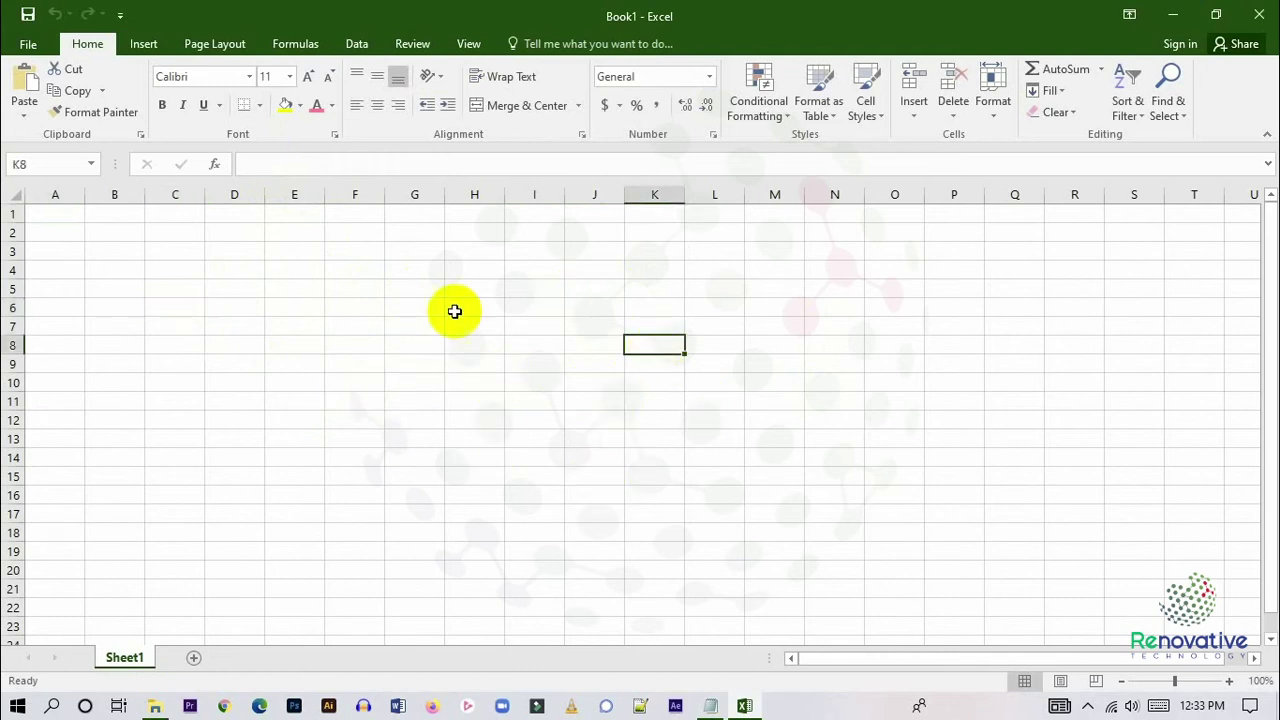
{"action": "left_click", "coordinate": [486, 266]}
{"action": "left_click", "coordinate": [731, 291]}
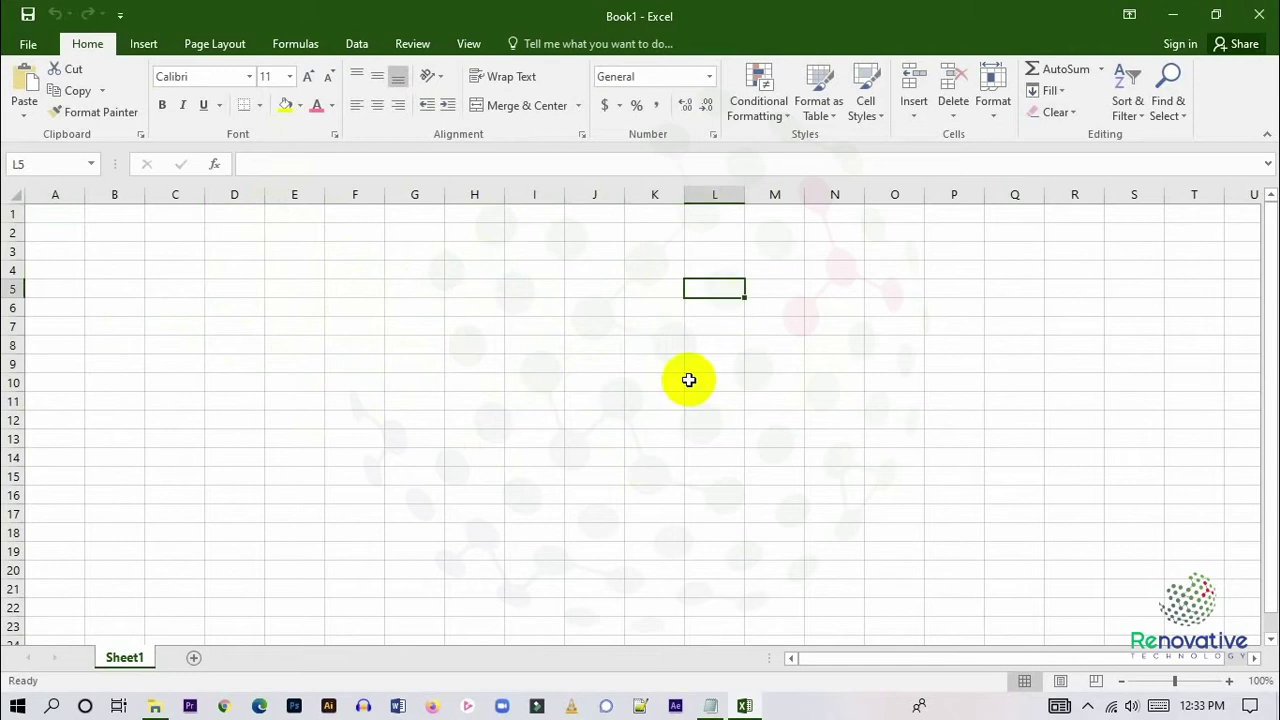
{"action": "left_click", "coordinate": [621, 291]}
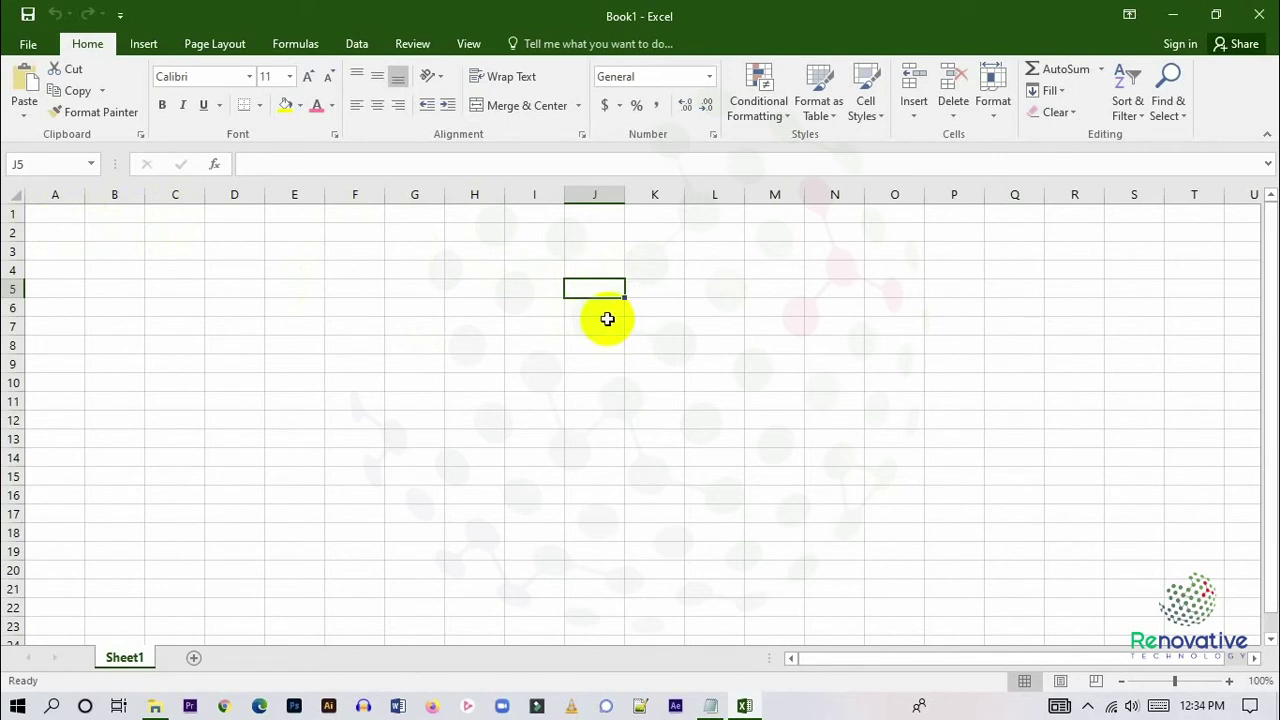
{"action": "left_click", "coordinate": [465, 290]}
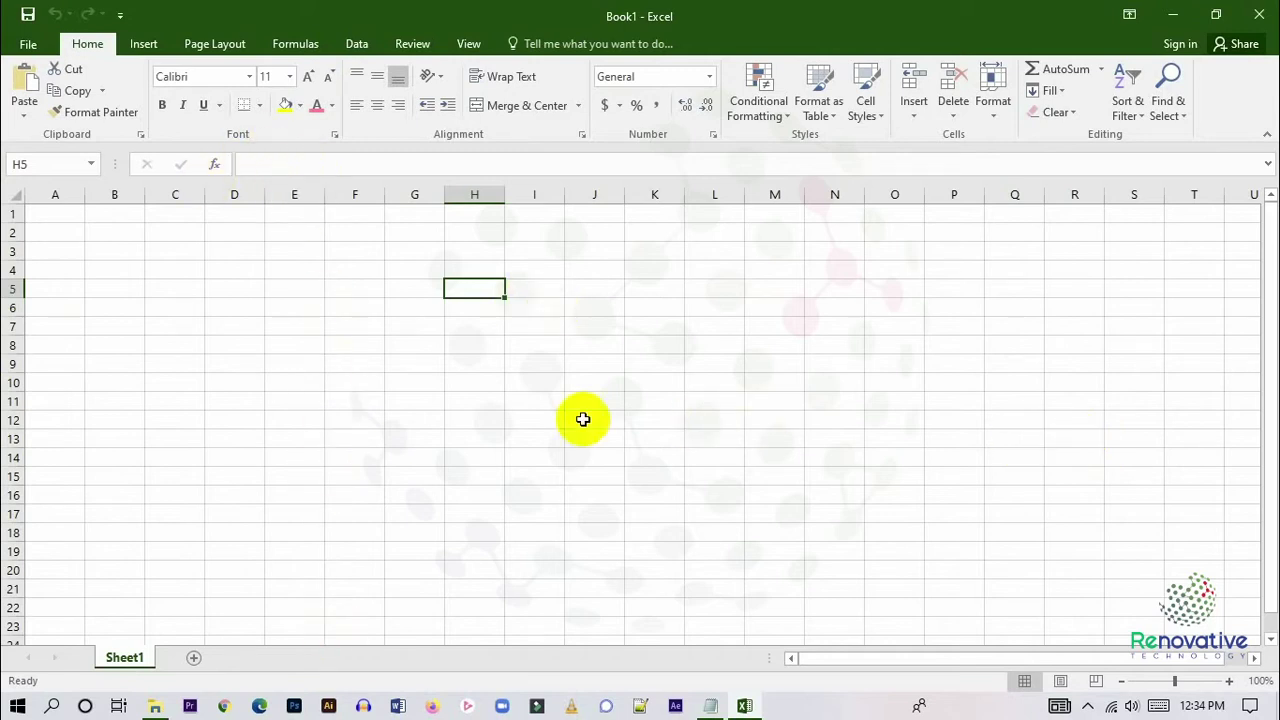
{"action": "left_click", "coordinate": [40, 214]}
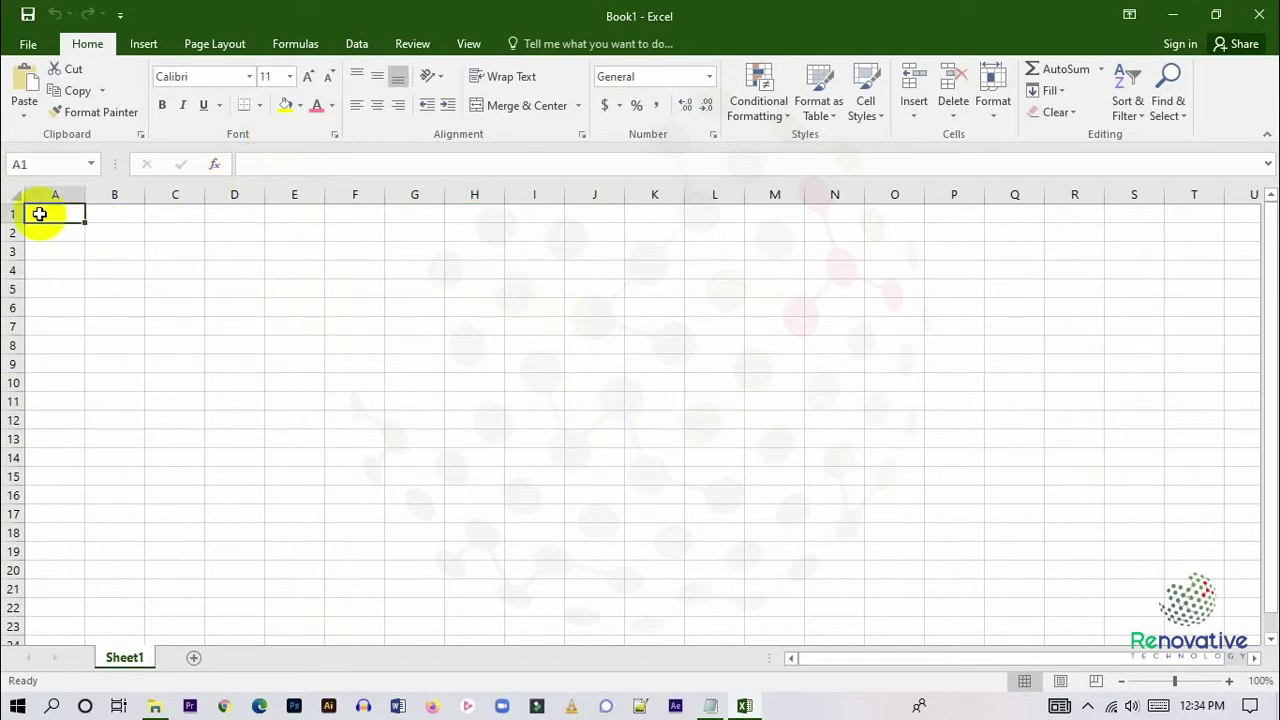
{"action": "left_click", "coordinate": [100, 214]}
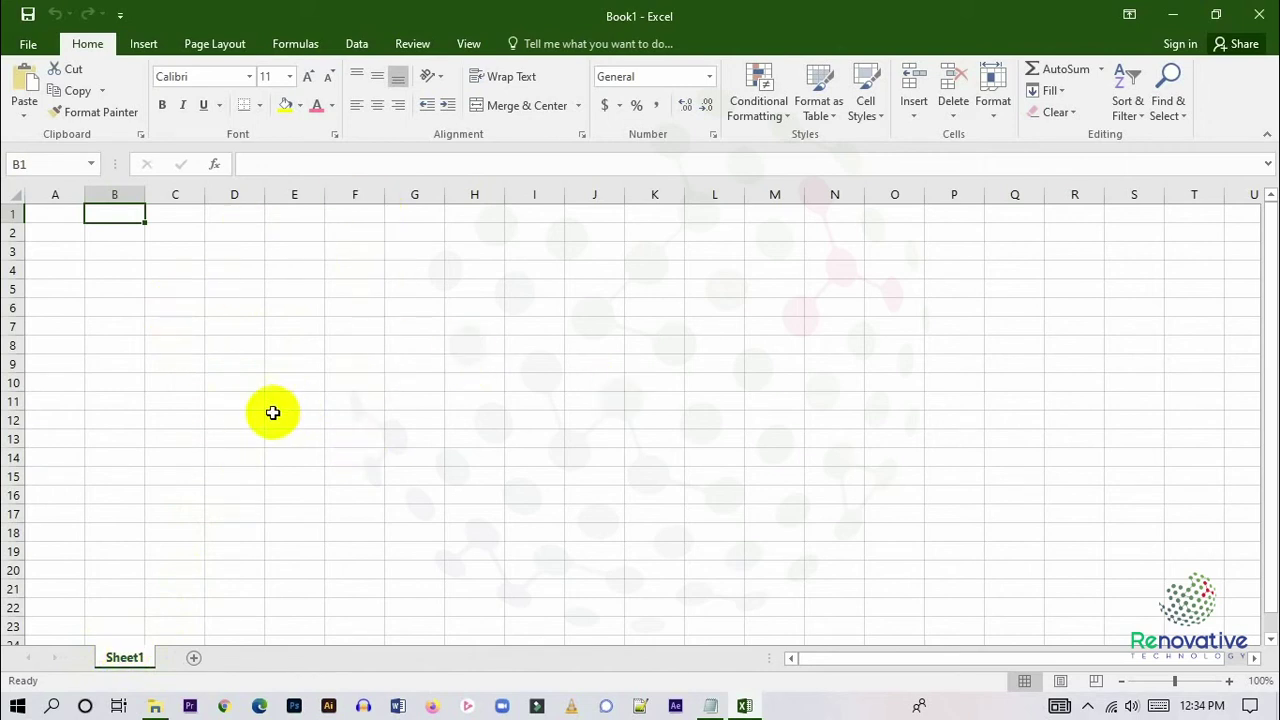
Add two new worksheets after Sheet1 and switch between the three sheets.
{"action": "left_click", "coordinate": [194, 659]}
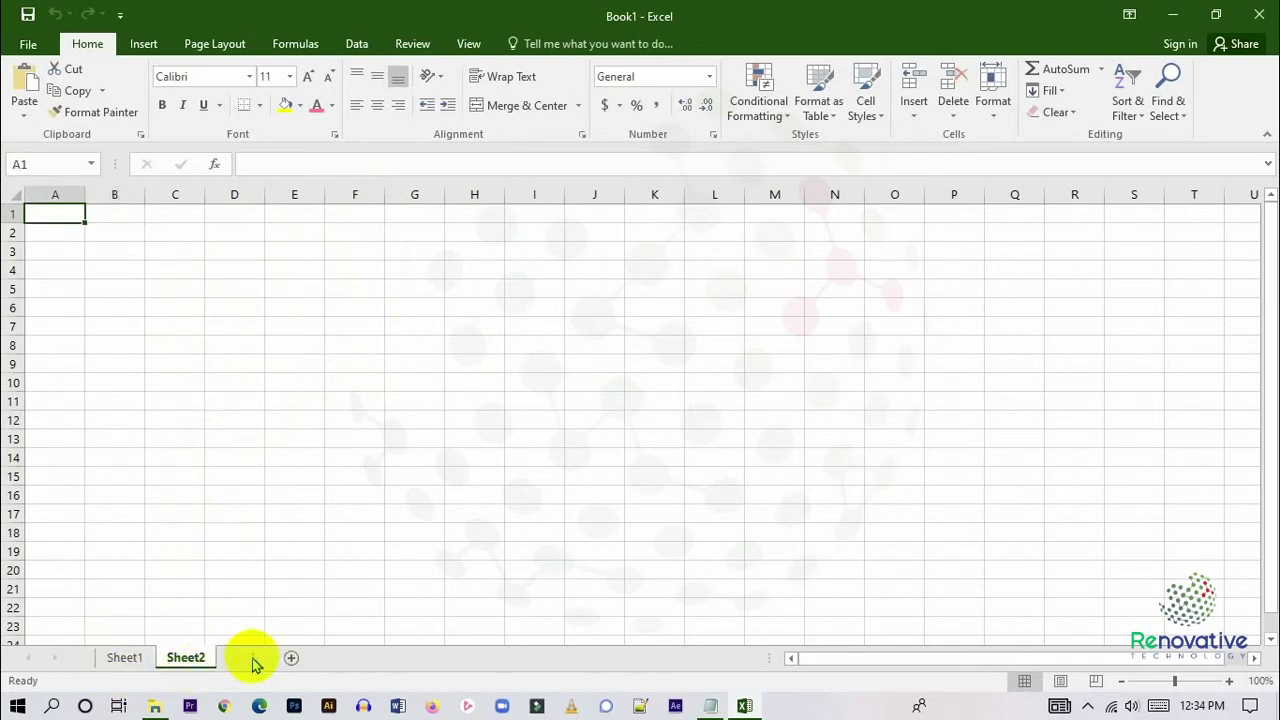
{"action": "left_click", "coordinate": [127, 660]}
{"action": "left_click", "coordinate": [186, 658]}
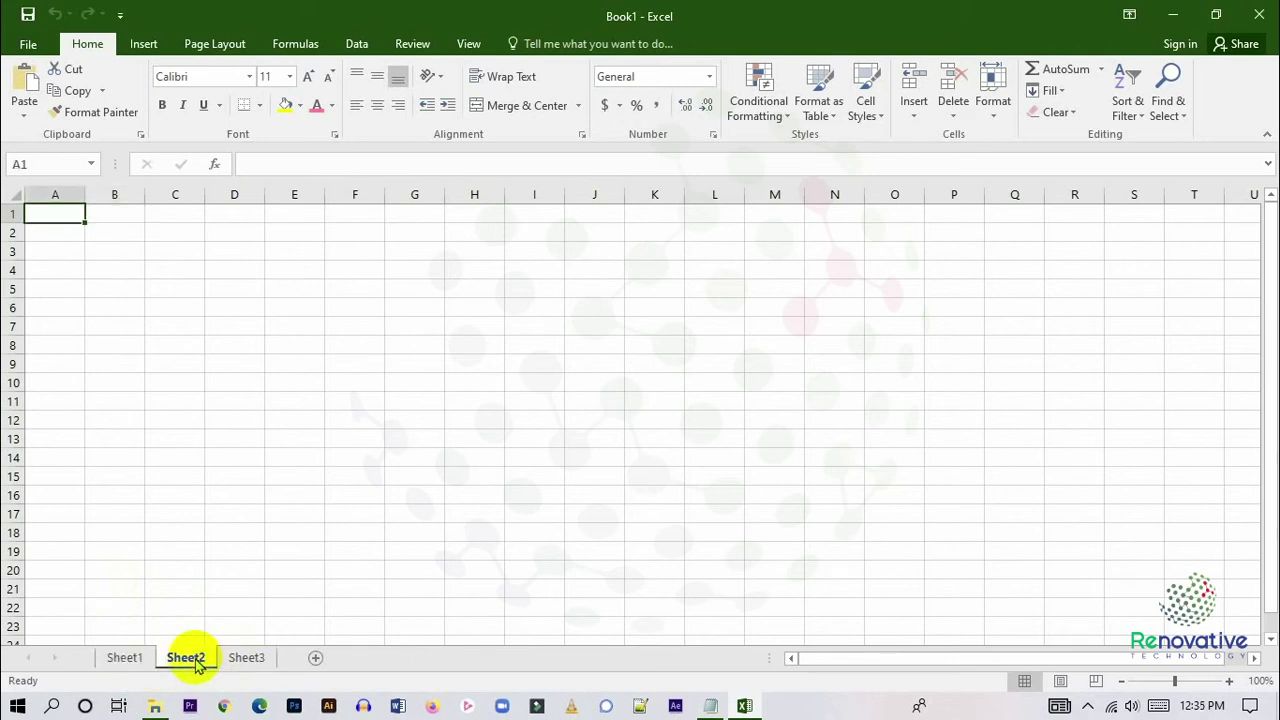
{"action": "left_click", "coordinate": [245, 658], "text": "ctrl"}
{"action": "left_click", "coordinate": [124, 660]}
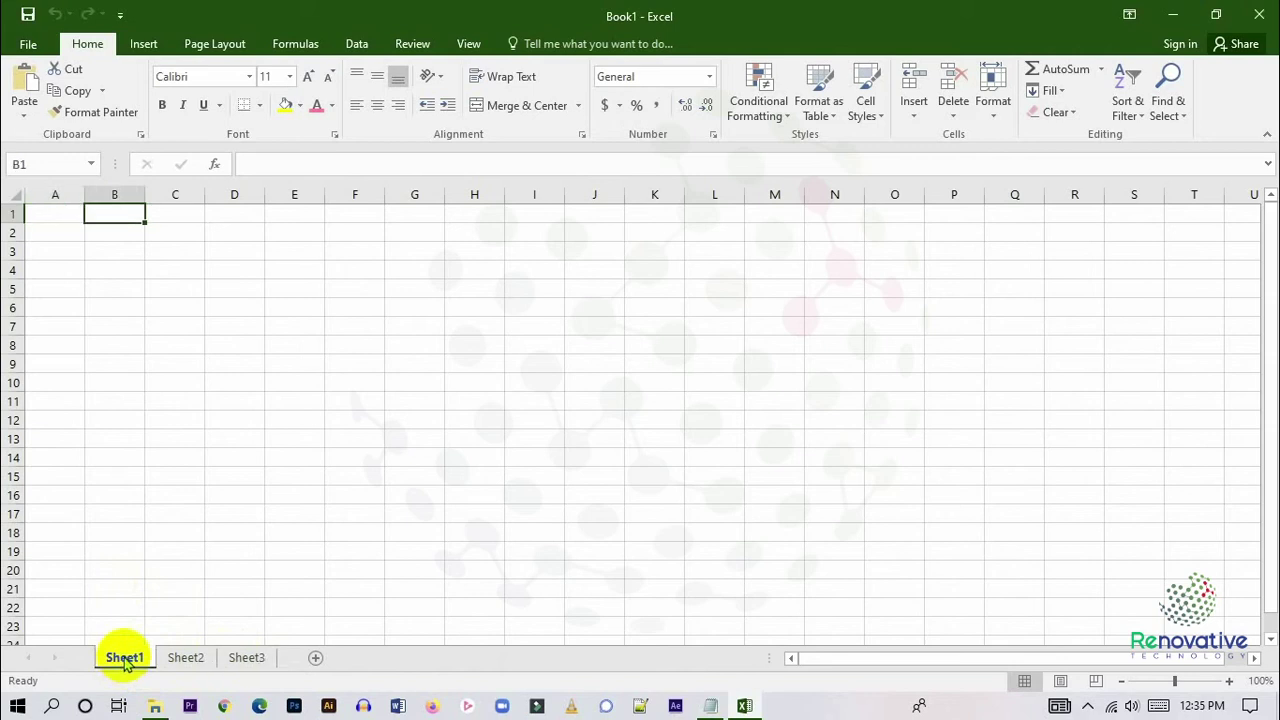
{"action": "left_click", "coordinate": [186, 660]}
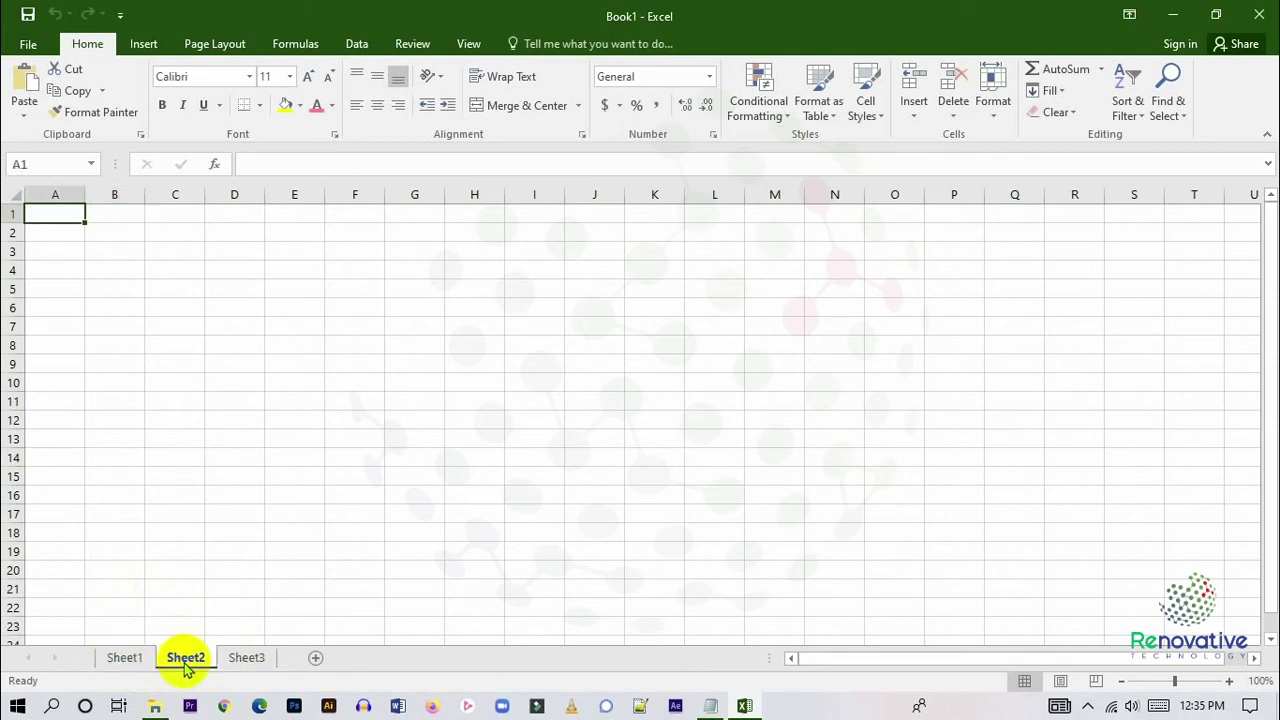
Delete Sheet2 and Sheet3 from the workbook.
{"action": "right_click", "coordinate": [189, 665]}
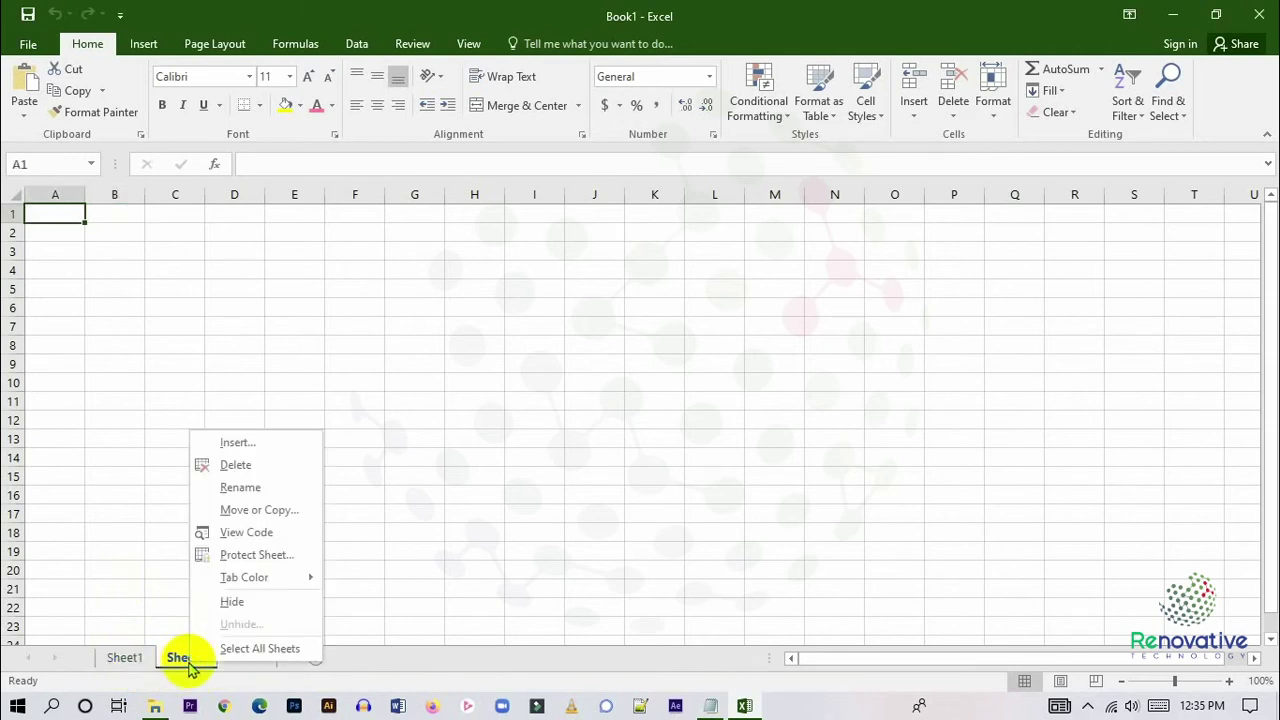
{"action": "left_click", "coordinate": [231, 463]}
{"action": "right_click", "coordinate": [193, 664]}
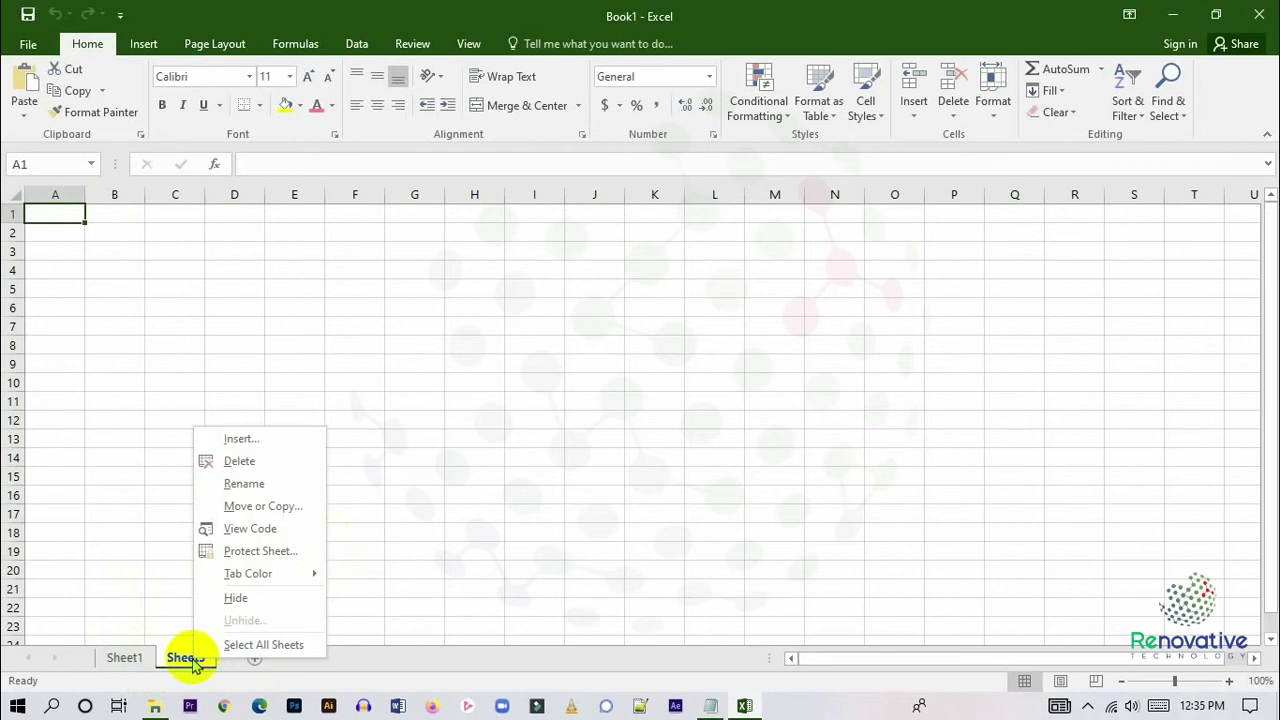
{"action": "left_click", "coordinate": [232, 460]}
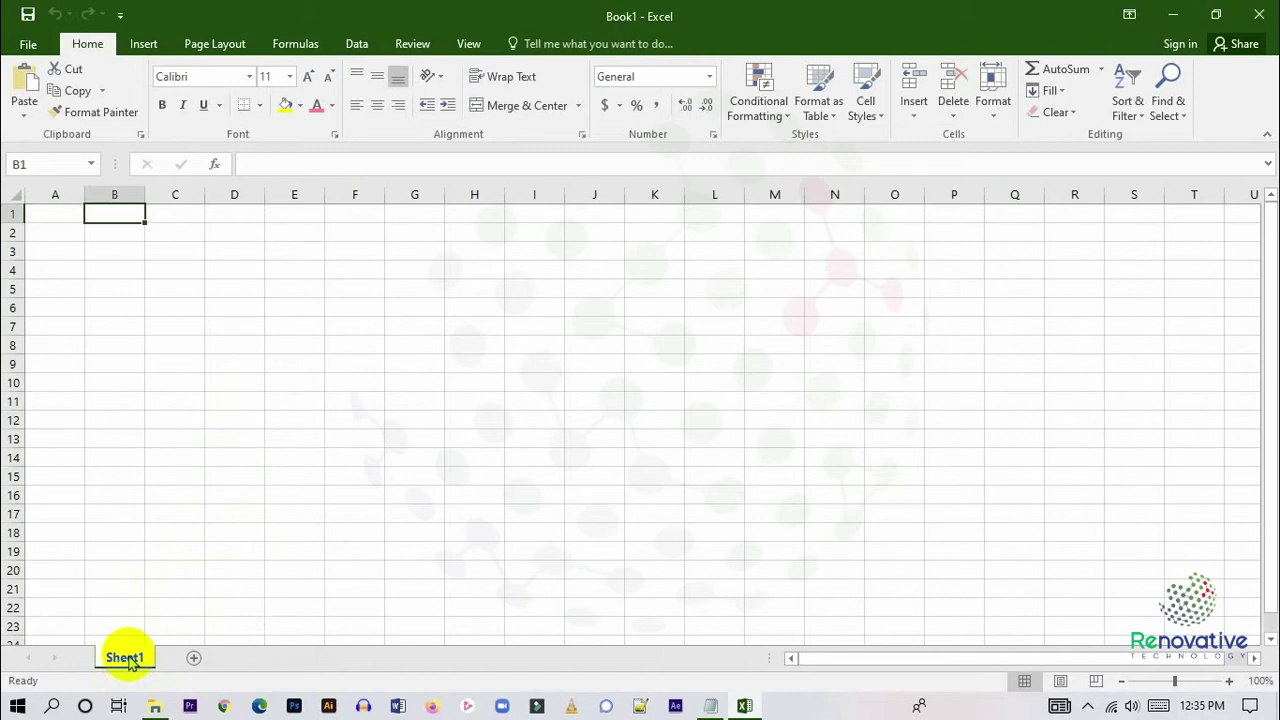
Select cell A1 and examine the Format options for cell size, visibility, sheets and protection.
{"action": "left_click", "coordinate": [234, 340]}
{"action": "left_click", "coordinate": [57, 218]}
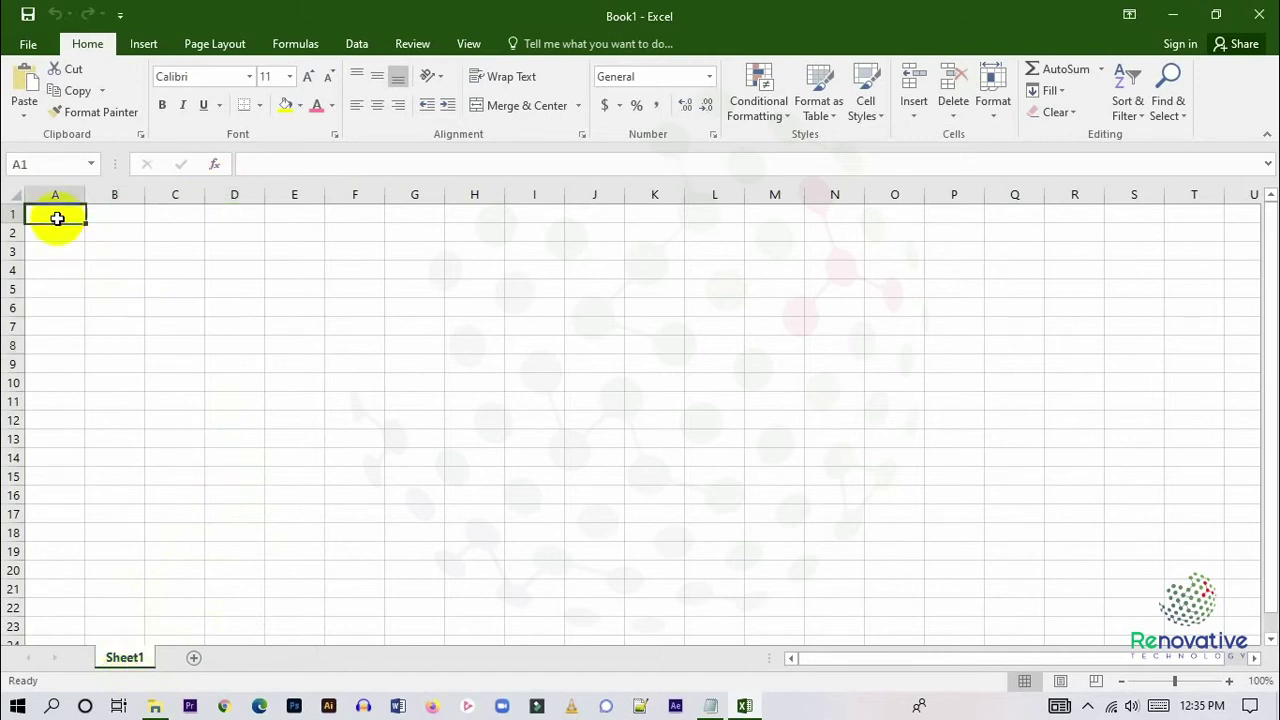
{"action": "left_click", "coordinate": [1000, 125]}
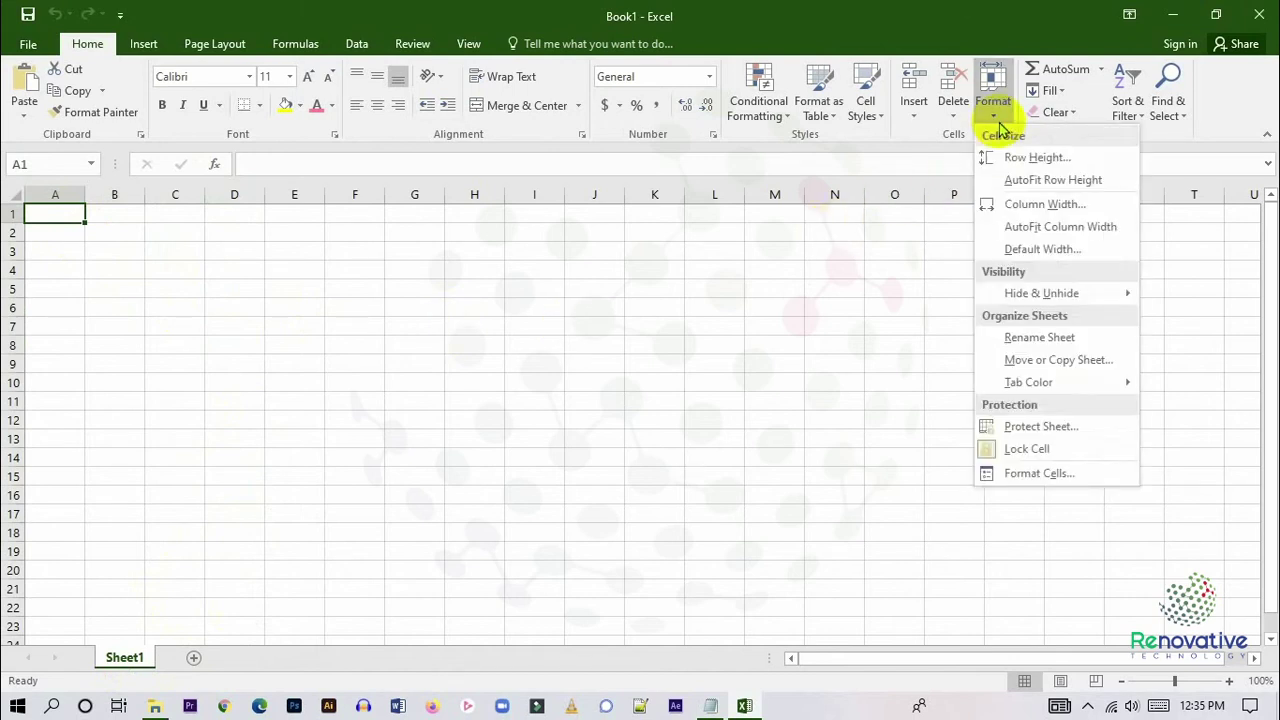
{"action": "left_click", "coordinate": [650, 437]}
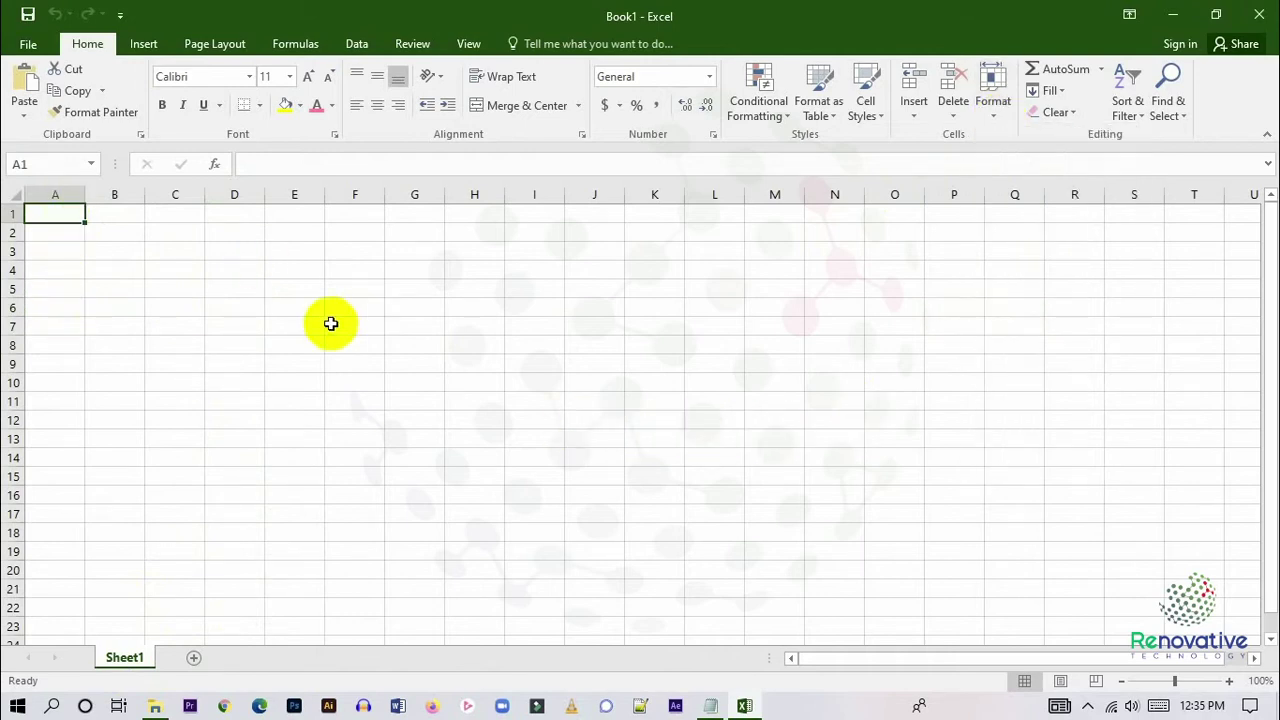
Select the range A1:P22 and single cells such as E10, G2 and G6 to examine the worksheet's cell area.
{"action": "left_click", "coordinate": [300, 343]}
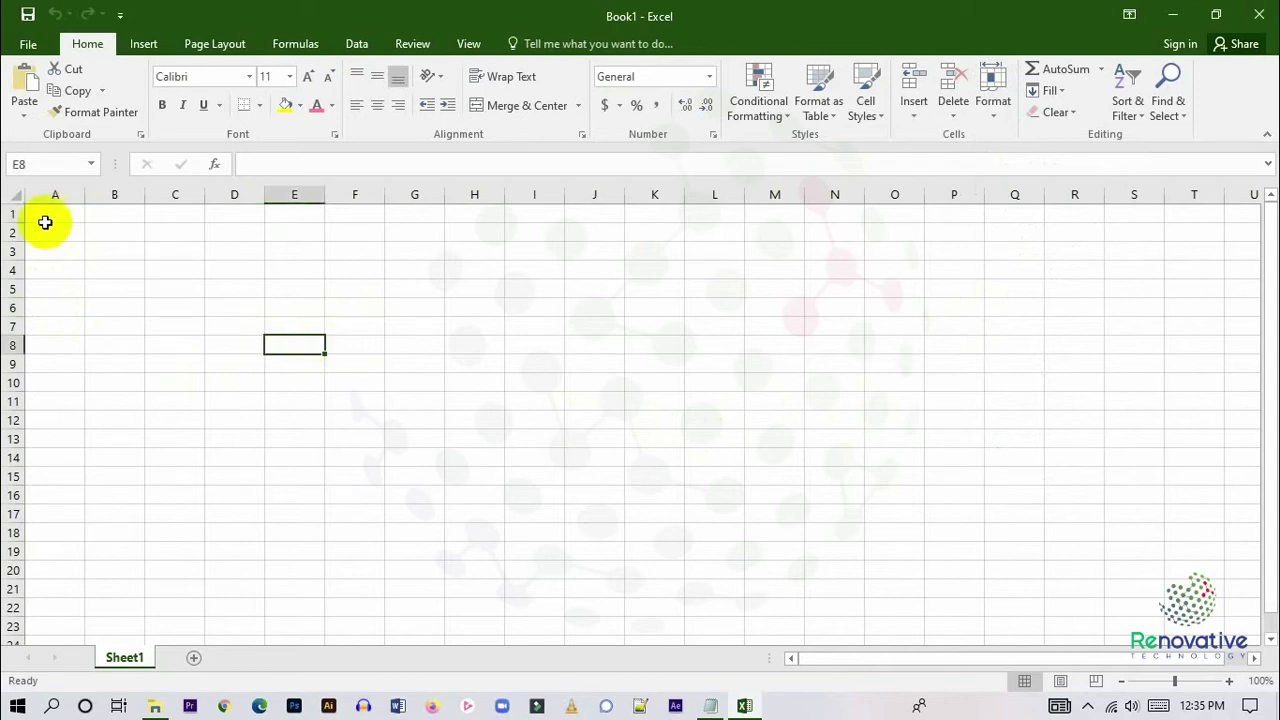
{"action": "mouse_move", "coordinate": [49, 217]}
{"action": "left_mouse_down"}
{"action": "mouse_move", "coordinate": [245, 326]}
{"action": "mouse_move", "coordinate": [965, 608]}
{"action": "left_mouse_up"}
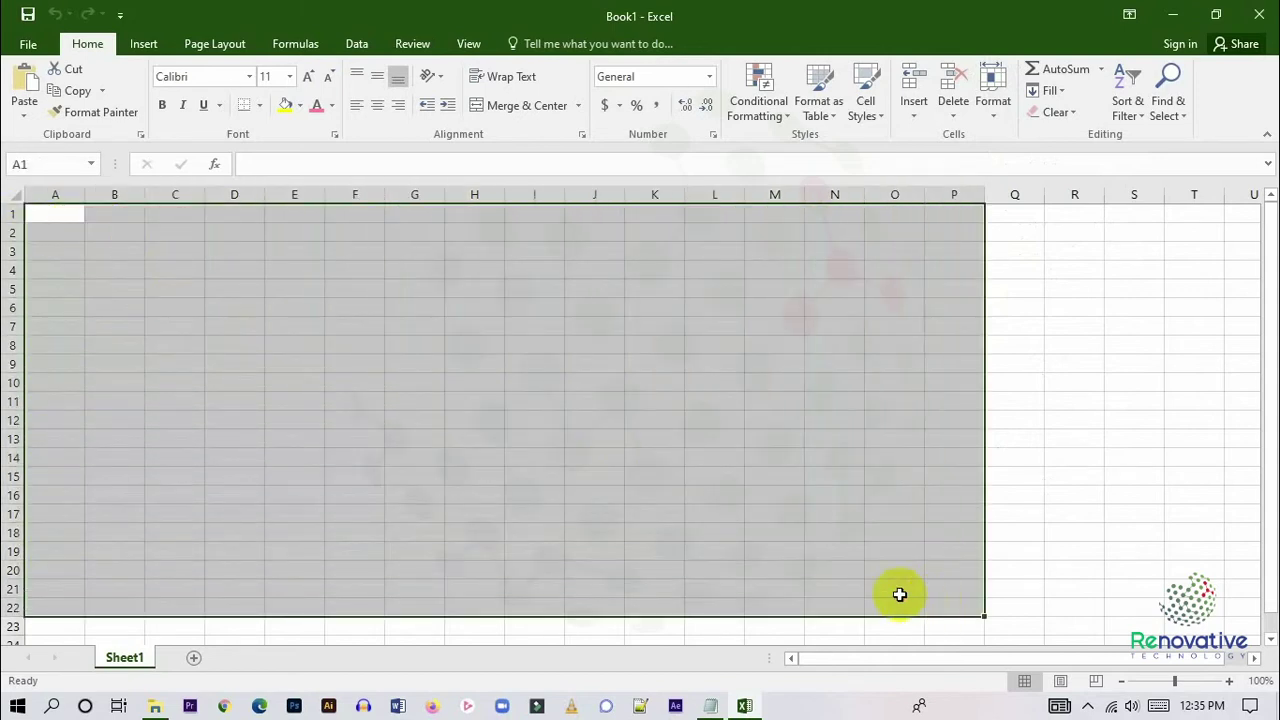
{"action": "left_click", "coordinate": [323, 390]}
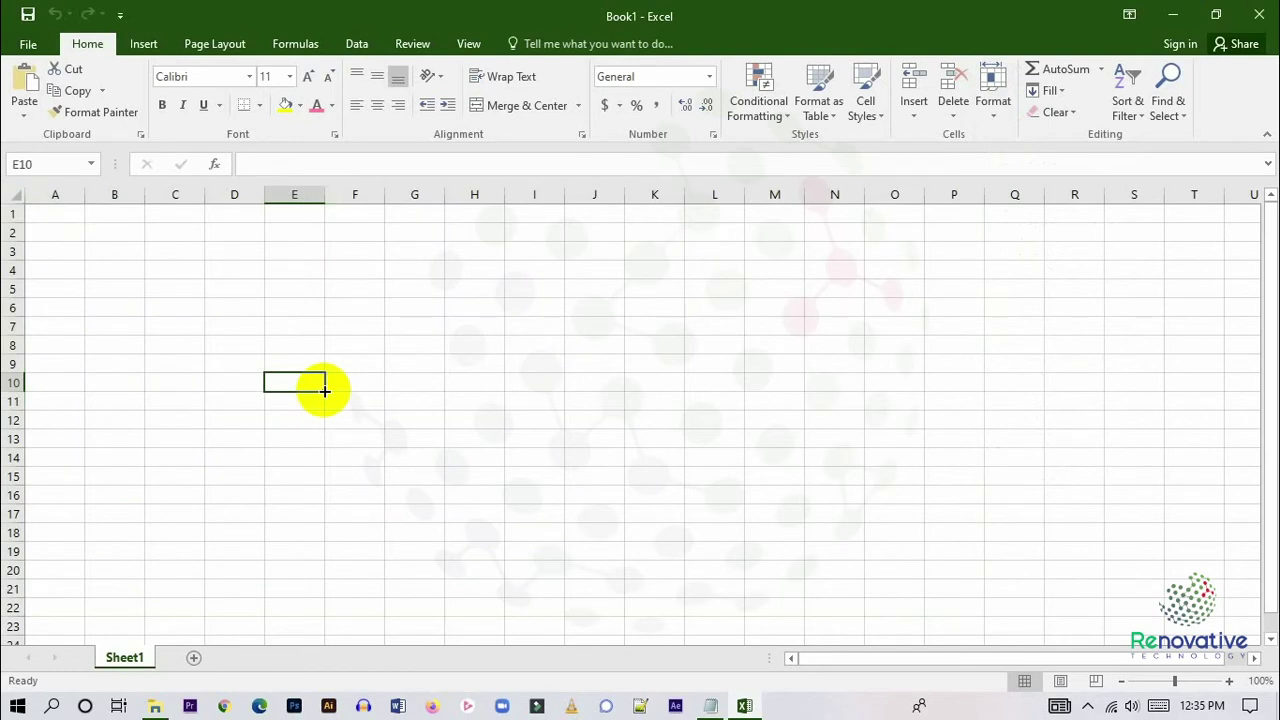
{"action": "left_click", "coordinate": [508, 272]}
{"action": "left_click", "coordinate": [420, 236]}
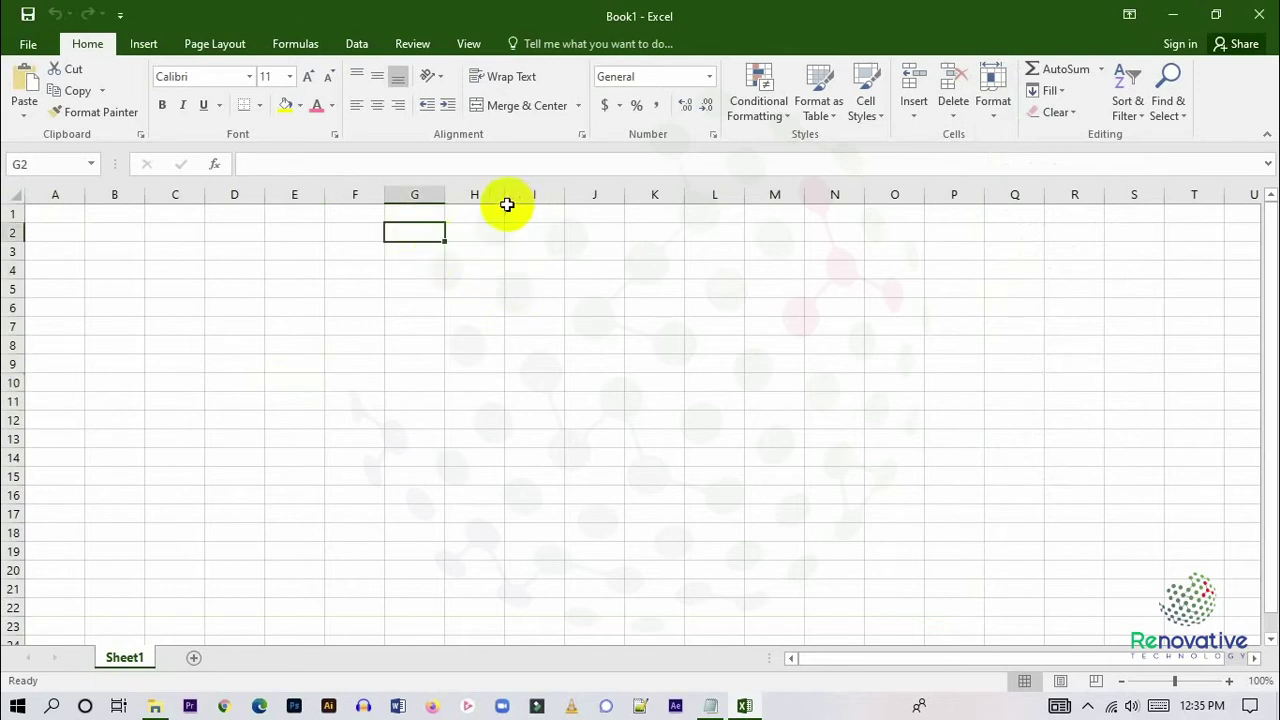
{"action": "left_click", "coordinate": [431, 312]}
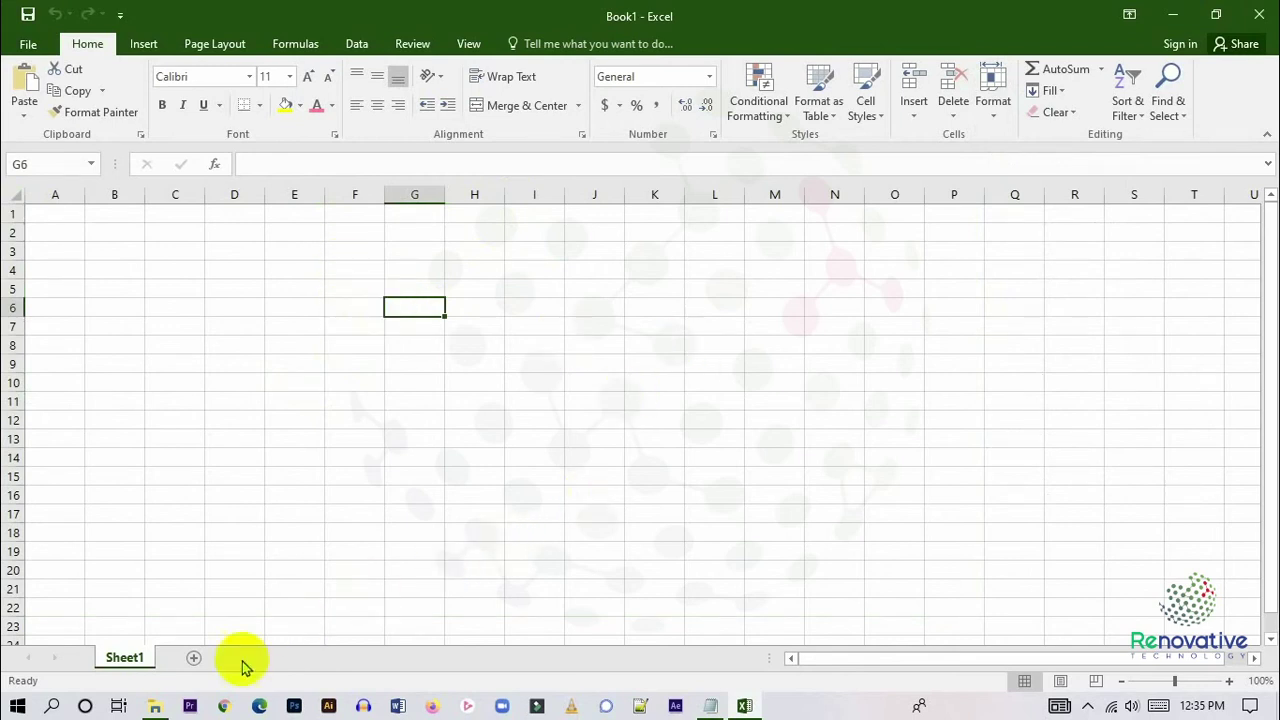
Switch to Word by launching it from its Start tile and create a blank document.
{"action": "left_click", "coordinate": [14, 706]}
{"action": "left_click", "coordinate": [95, 283]}
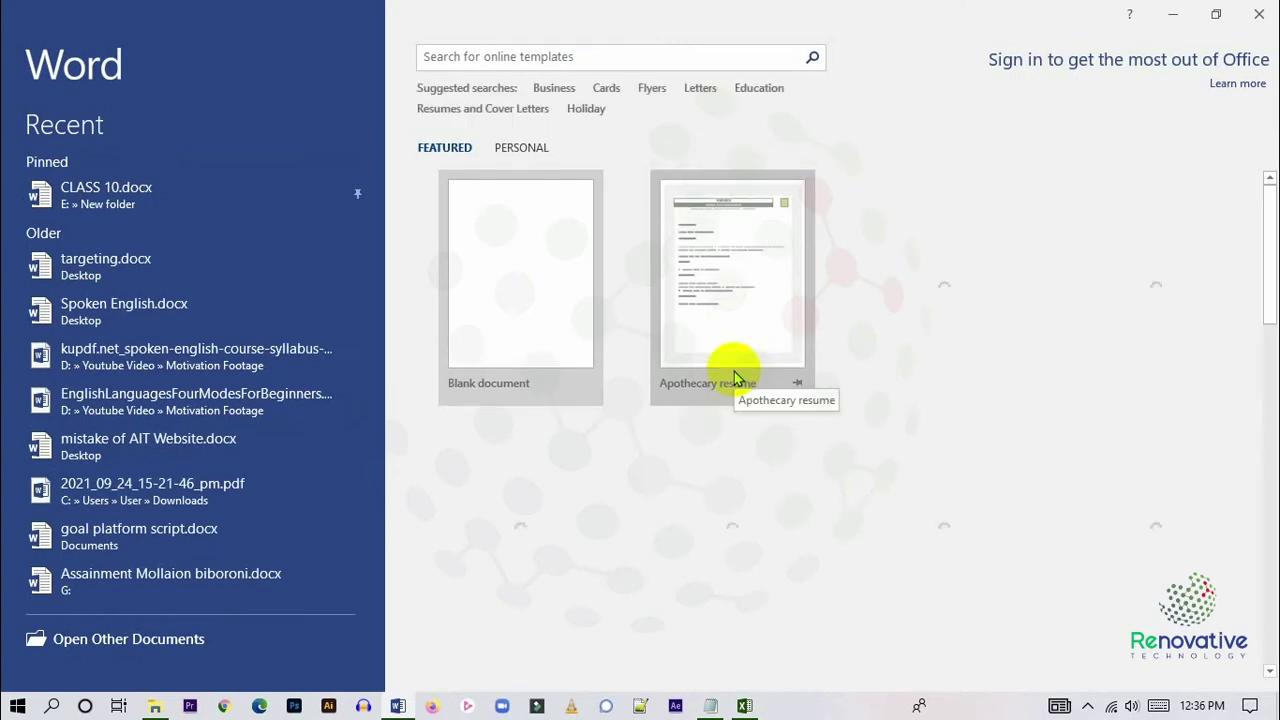
{"action": "left_click", "coordinate": [540, 307]}
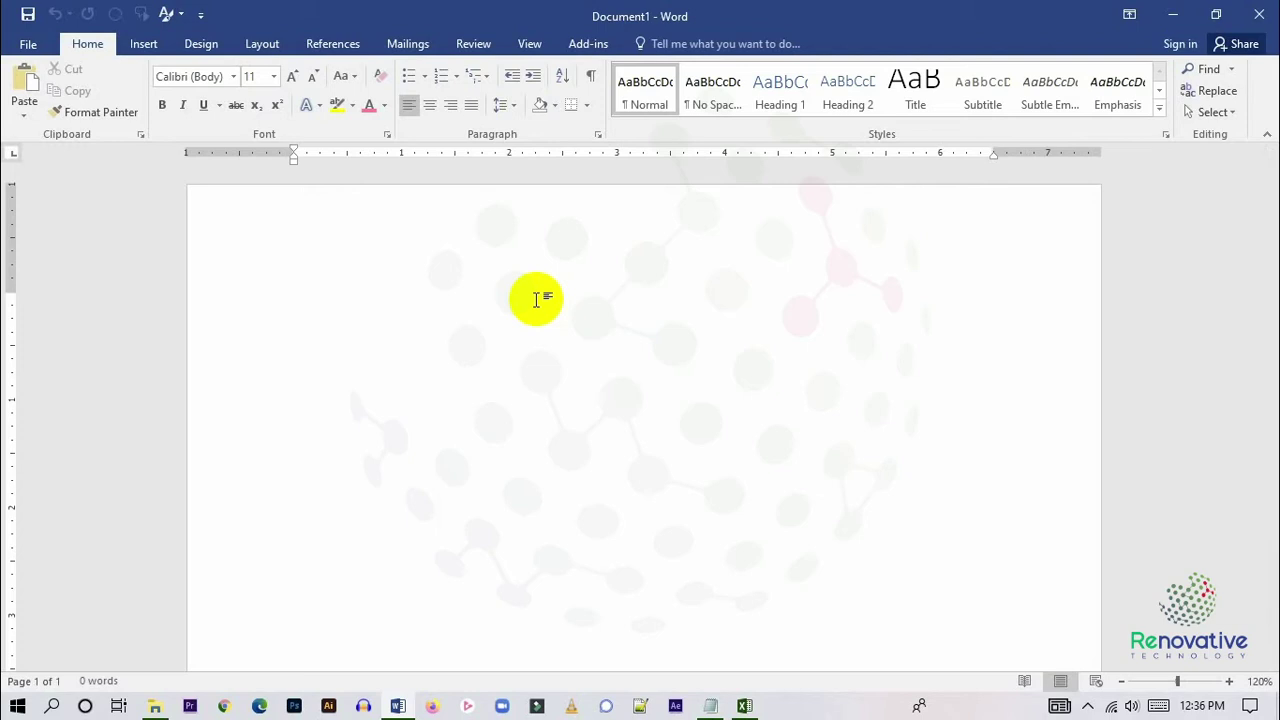
Enter the centred heading "Excel" on the document's first line.
{"action": "type", "text": "E"}
{"action": "key", "text": "BackSpace"}
{"action": "key", "text": "ctrl+e"}
{"action": "type", "text": "Excel"}
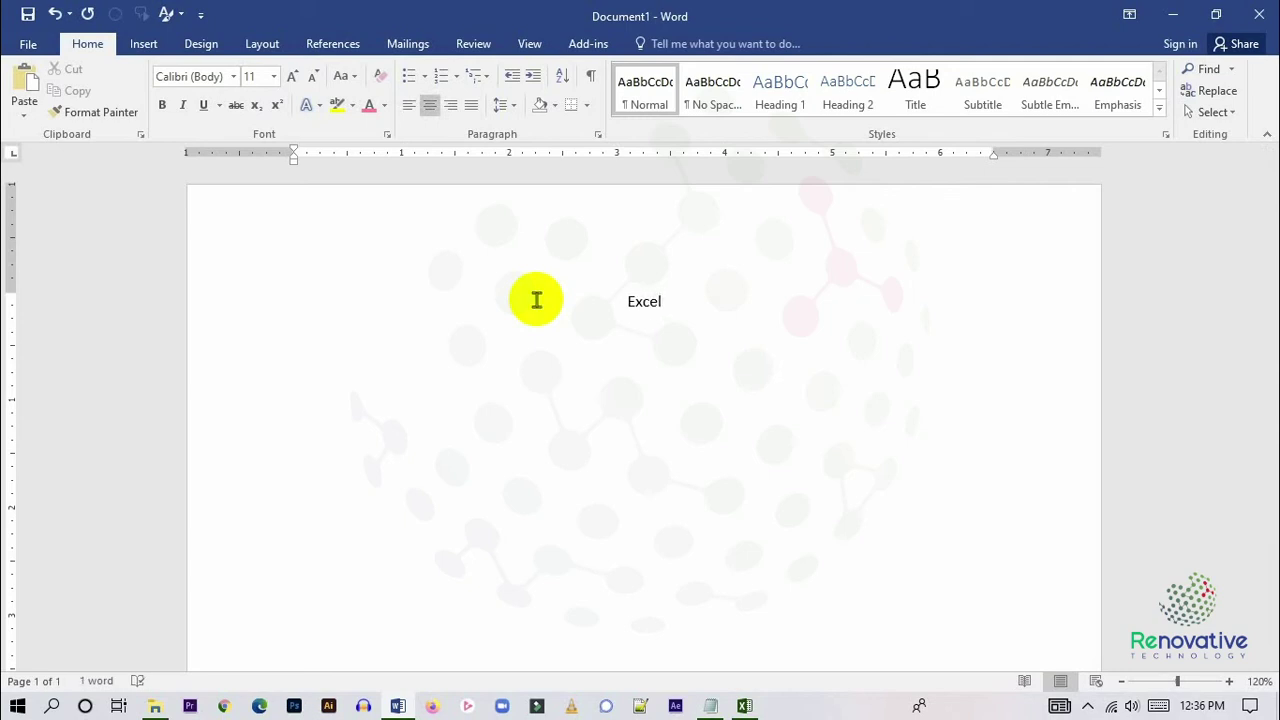
Enlarge the "Excel" heading to font size 23 and underline it.
{"action": "left_click_drag", "start_coordinate": [665, 301], "coordinate": [594, 300]}
{"action": "key", "text": "ctrl+bracketright"}
{"action": "key", "text": "ctrl+bracketright"}
{"action": "key", "text": "ctrl+bracketright"}
{"action": "key", "text": "ctrl+bracketright"}
{"action": "key", "text": "ctrl+bracketright"}
{"action": "key", "text": "ctrl+bracketright"}
{"action": "key", "text": "ctrl+bracketright"}
{"action": "key", "text": "ctrl+bracketright"}
{"action": "key", "text": "ctrl+bracketright"}
{"action": "key", "text": "ctrl+bracketright"}
{"action": "key", "text": "ctrl+bracketright"}
{"action": "key", "text": "ctrl+bracketright"}
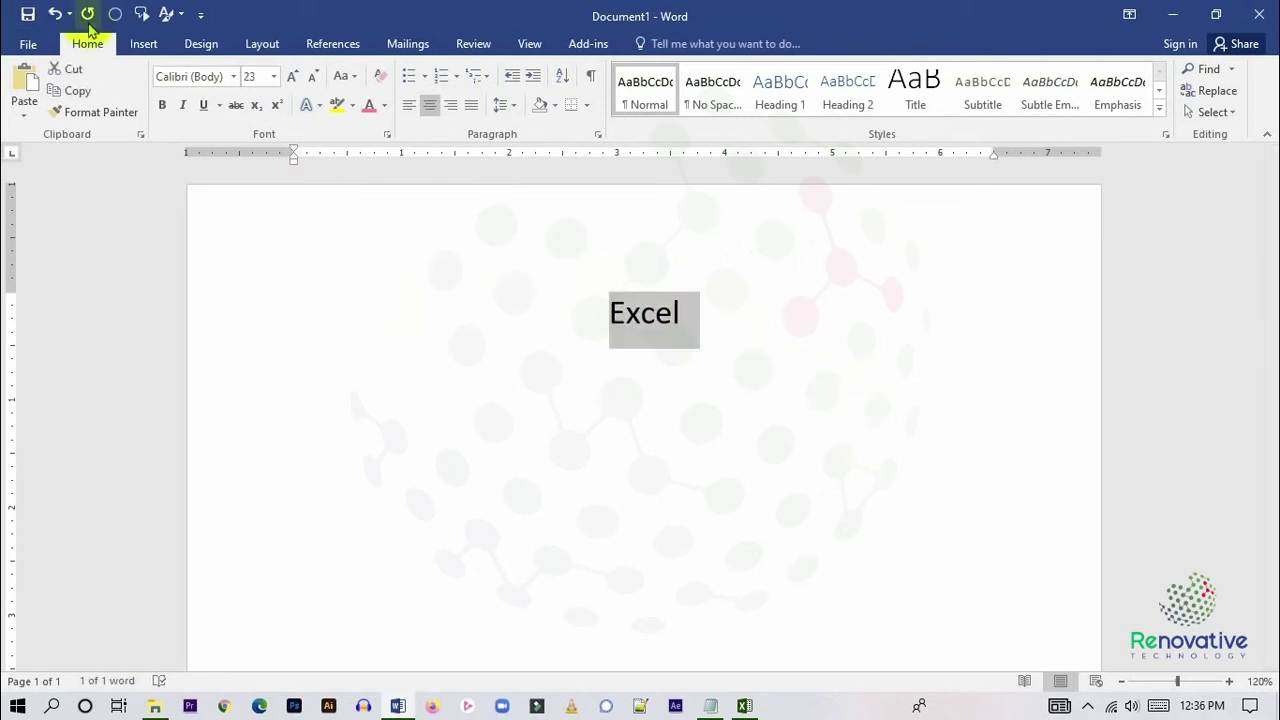
{"action": "left_click", "coordinate": [204, 105]}
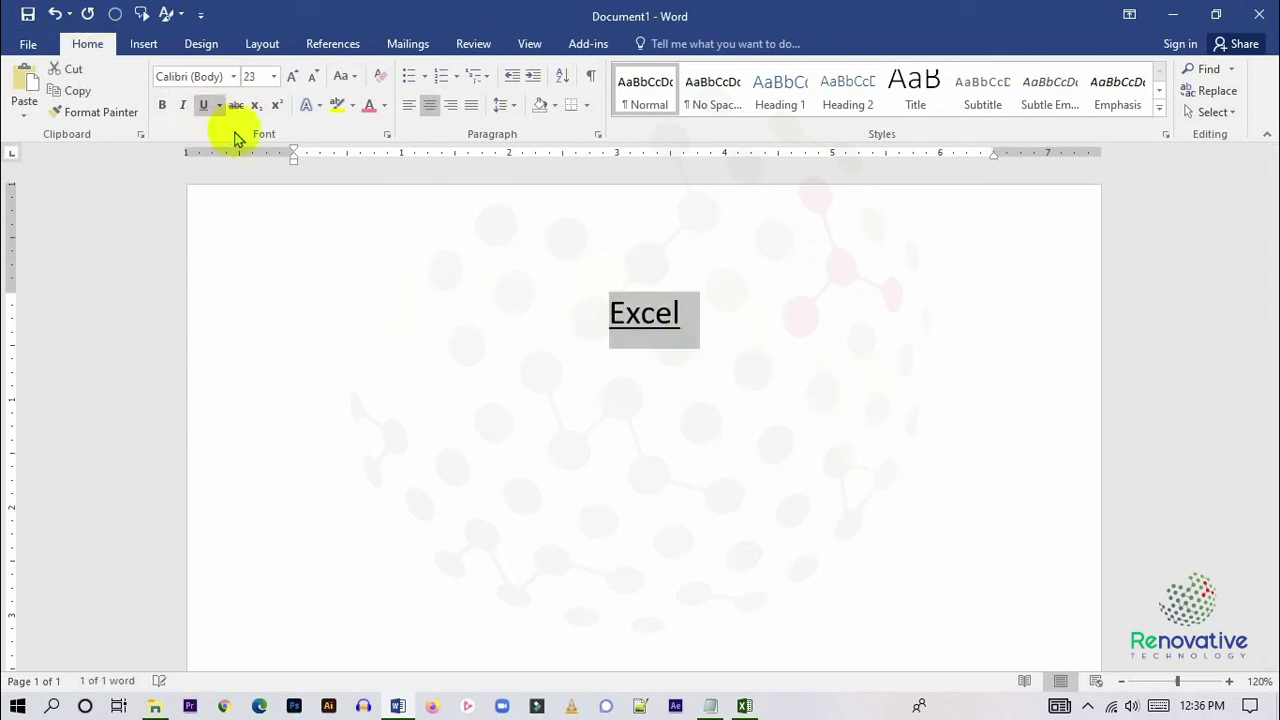
Add a left-aligned line without underline below the "Excel" heading reading "Cell: 171,79,8691".
{"action": "left_click", "coordinate": [793, 341]}
{"action": "key", "text": "ctrl+l"}
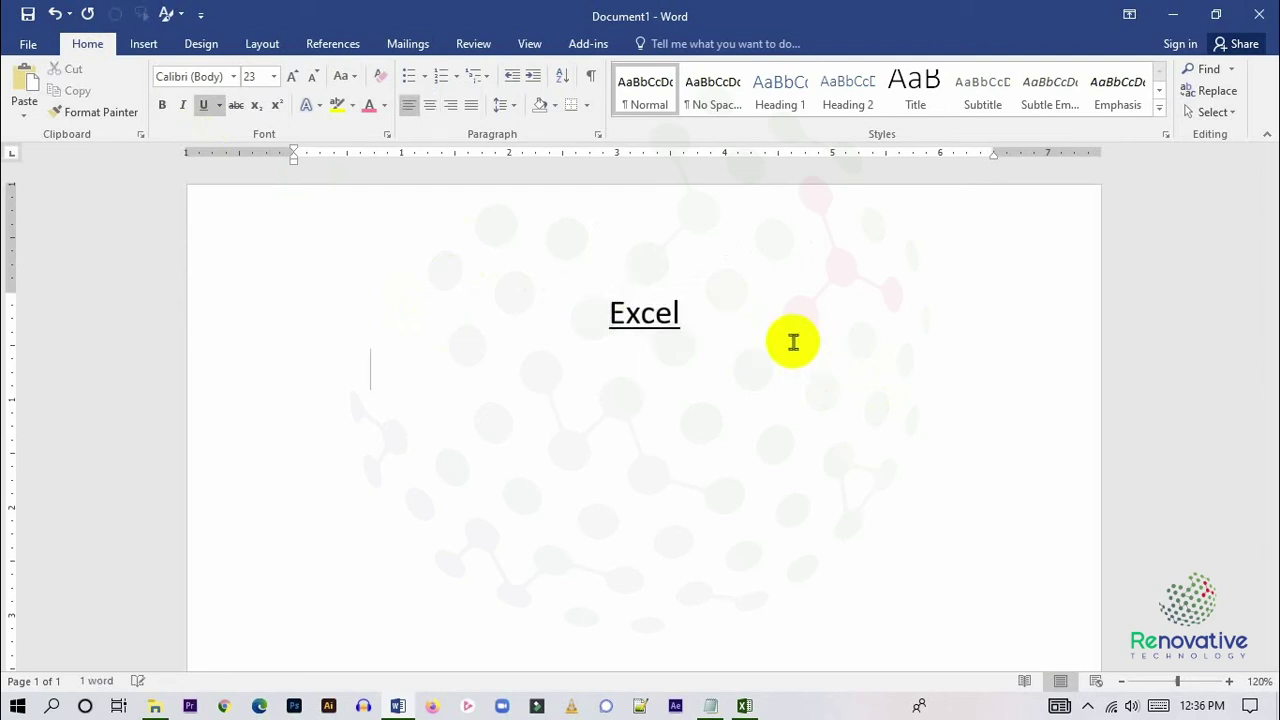
{"action": "type", "text": "Cel"}
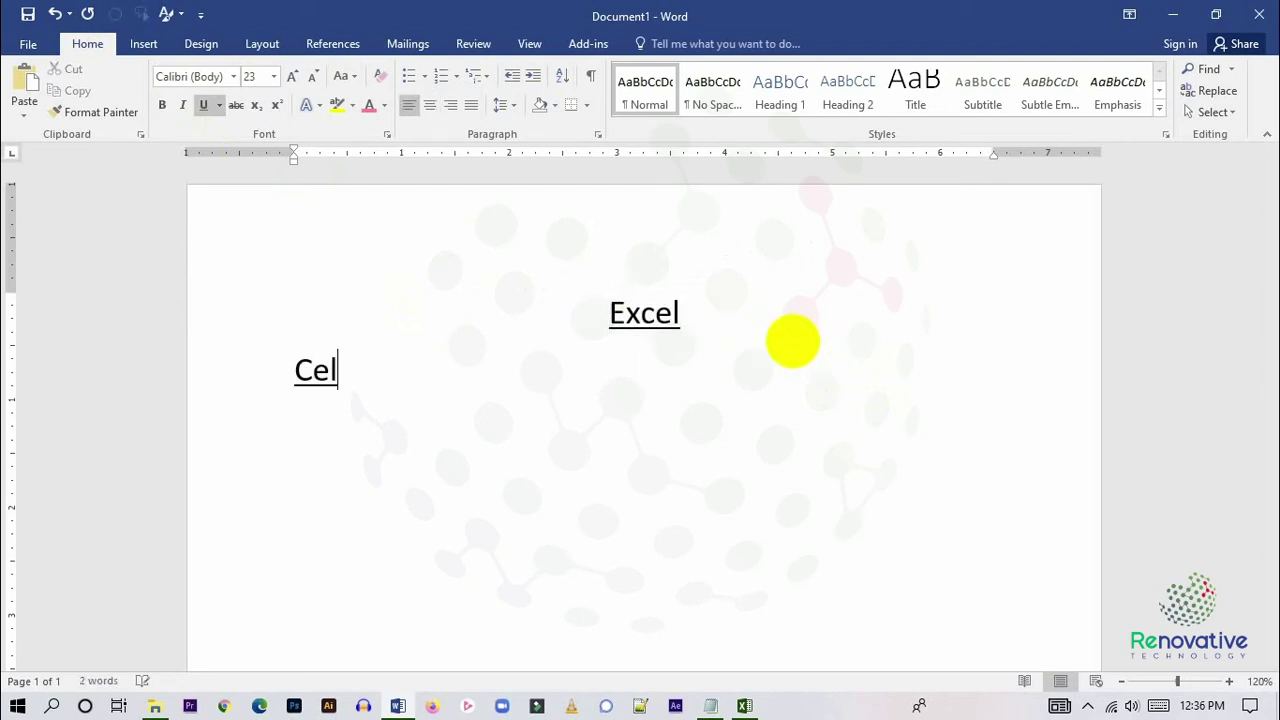
{"action": "key", "text": "BackSpace"}
{"action": "key", "text": "BackSpace"}
{"action": "key", "text": "BackSpace"}
{"action": "key", "text": "ctrl+u"}
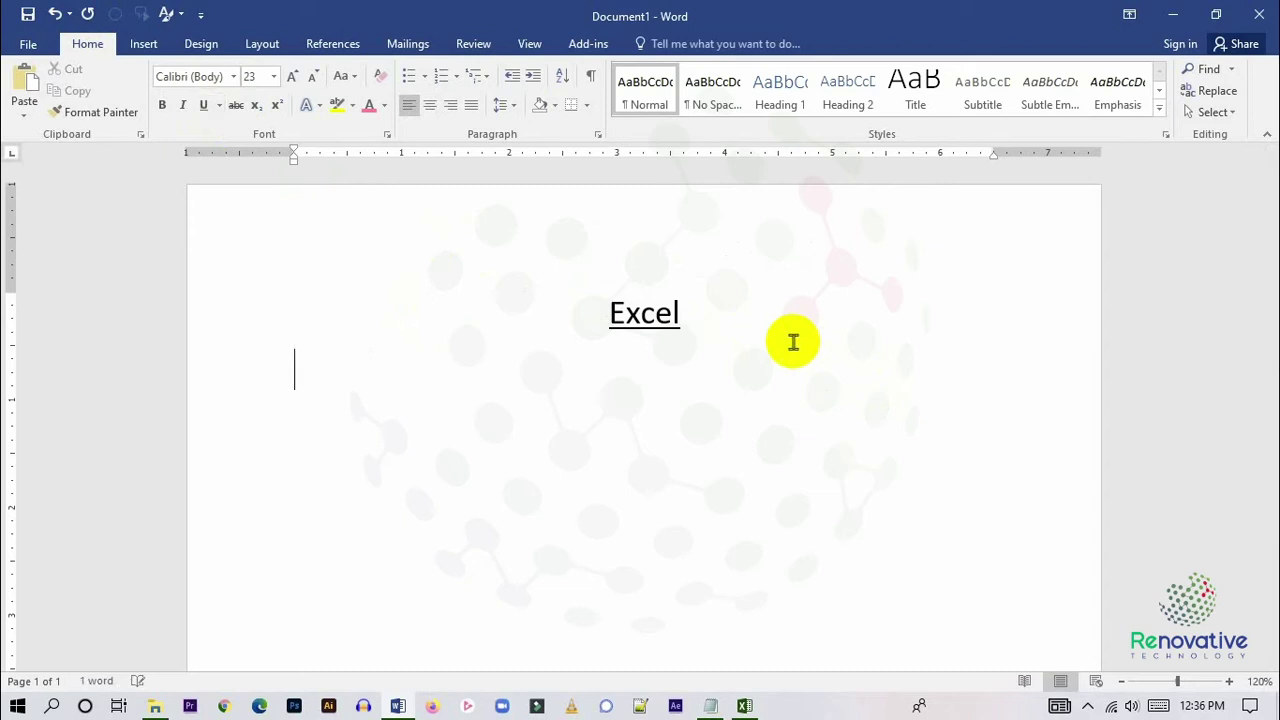
{"action": "type", "text": "Cell: 17"}
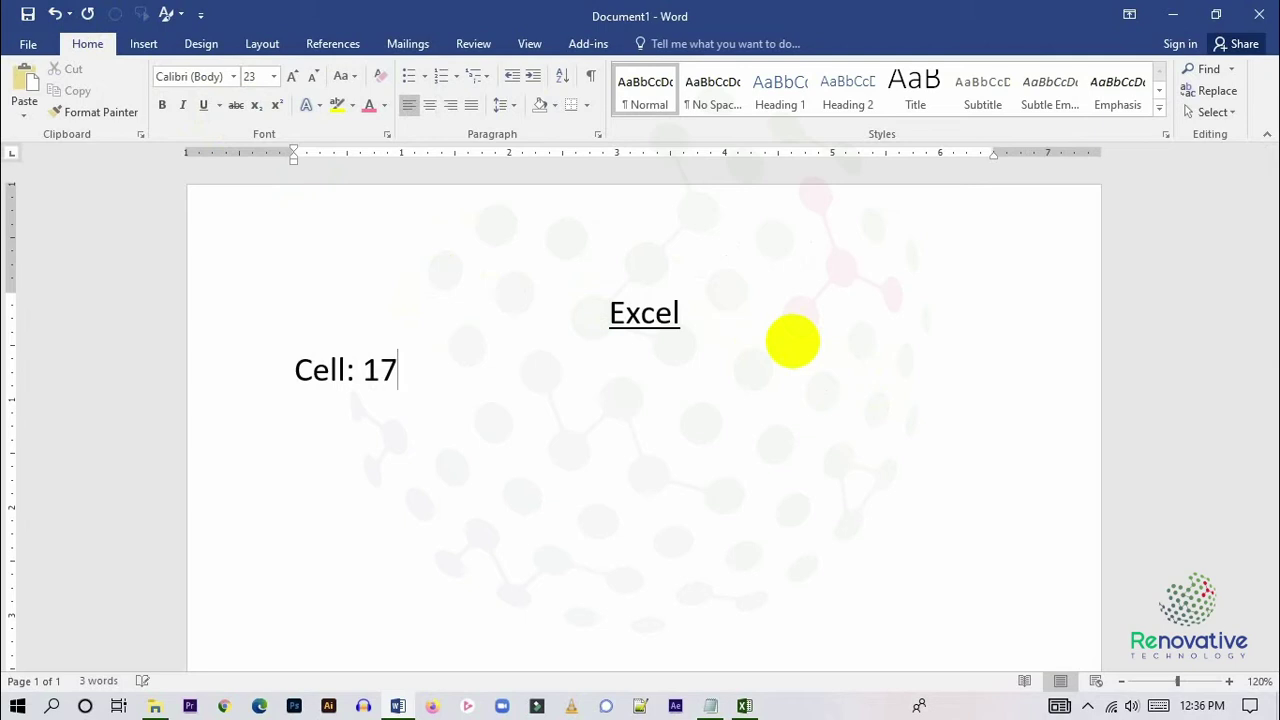
{"action": "type", "text": "1,79,8"}
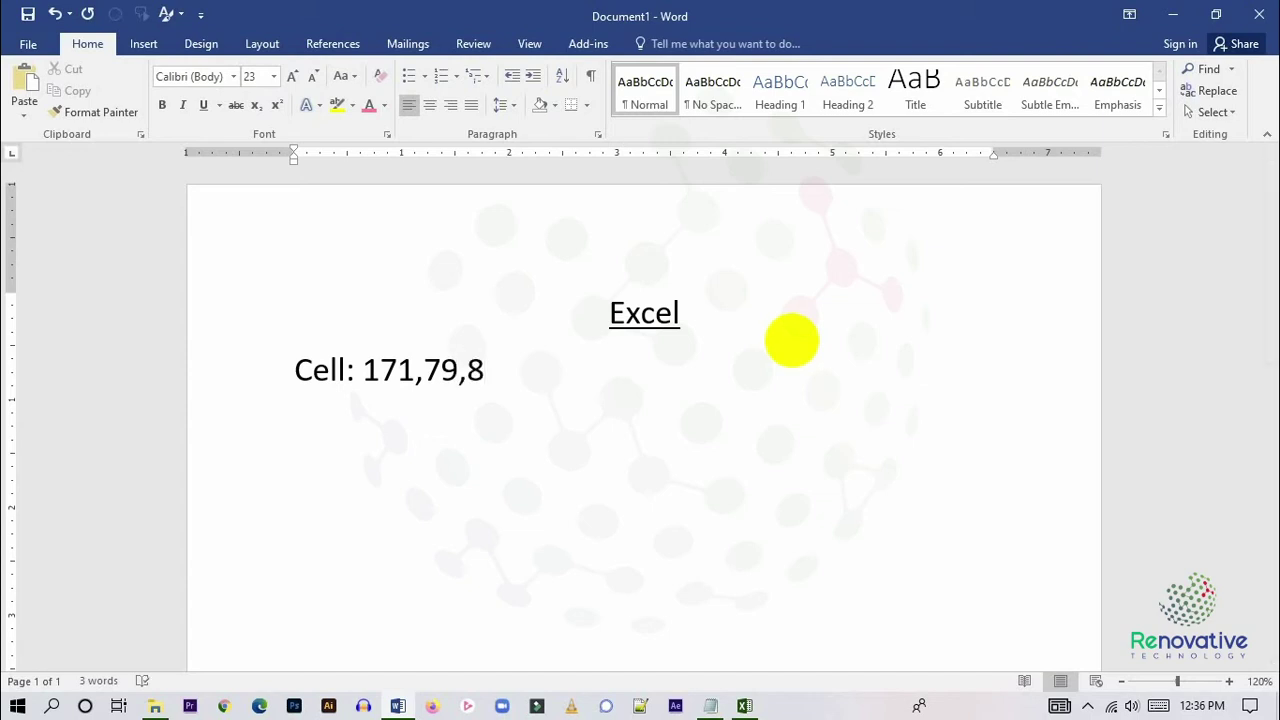
{"action": "type", "text": "691 "}
Add the line "Row: 10,48,576" below the Cell line.
{"action": "type", "text": "Row: "}
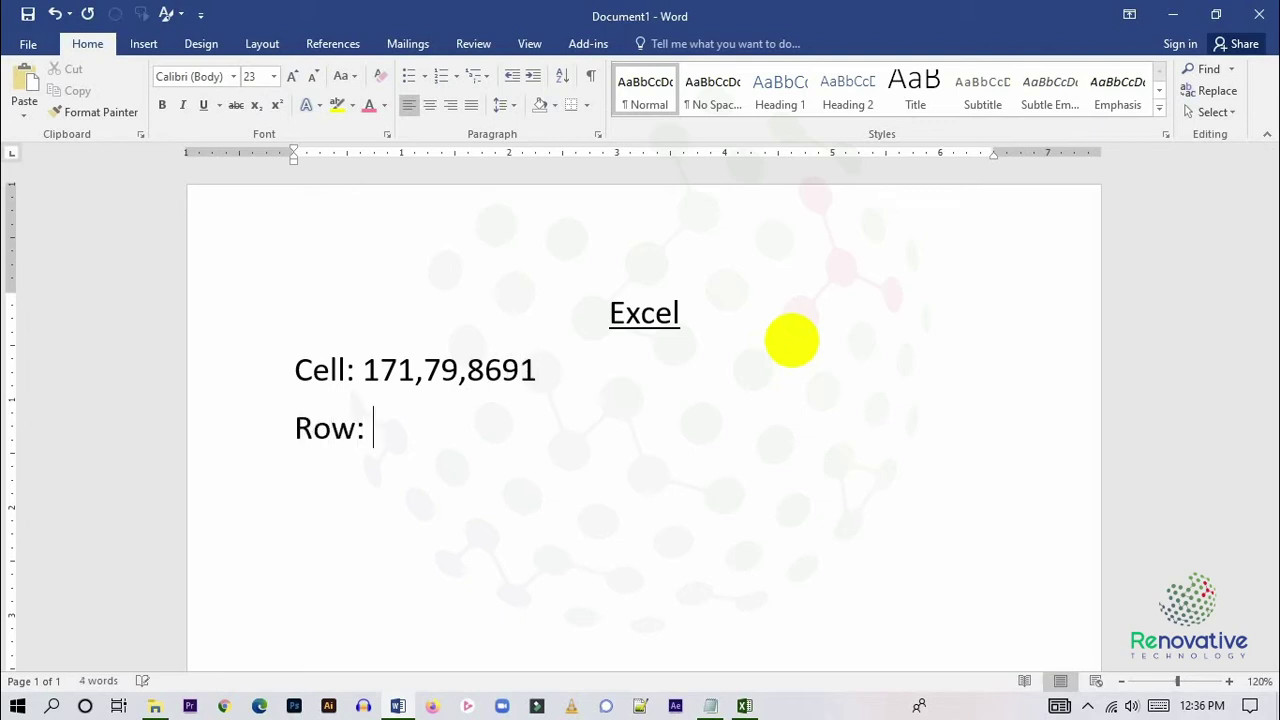
{"action": "type", "text": "10,48"}
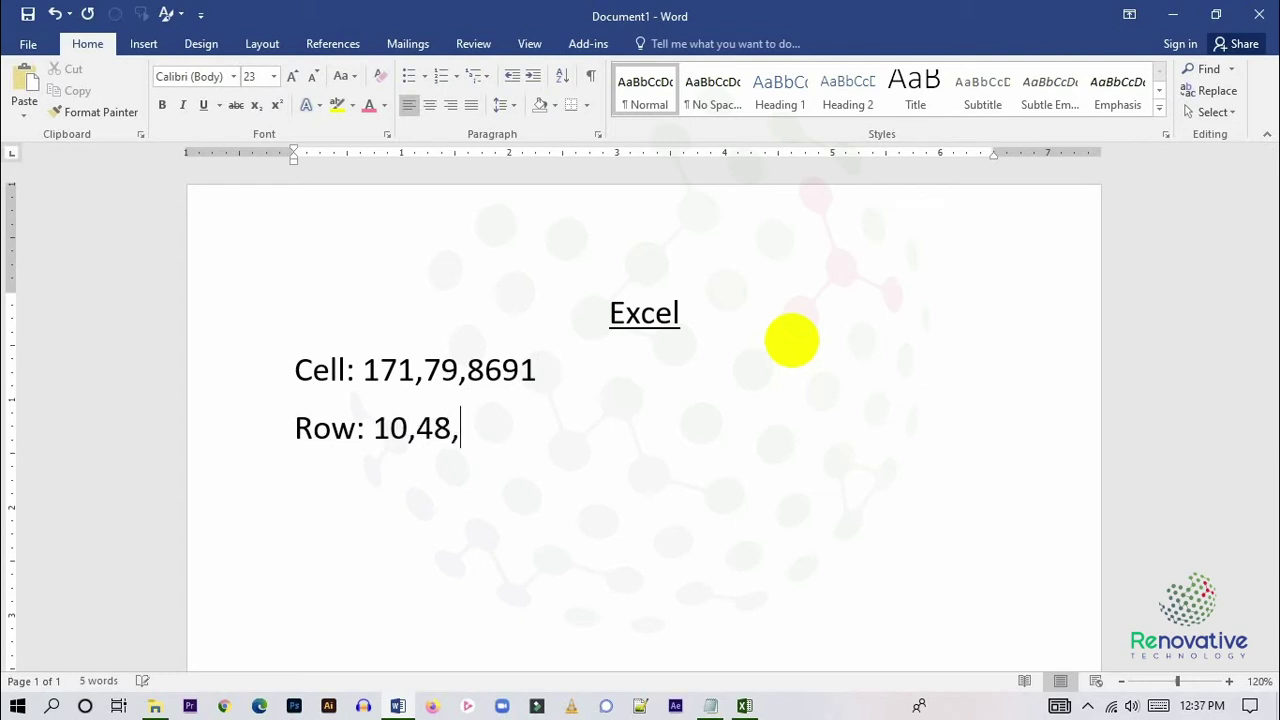
{"action": "type", "text": ",576"}
{"action": "key", "text": "Return"}
Add the line "Column: 16384" and insert spaces after the commas in the row value so it reads "10, 48, 576".
{"action": "type", "text": "Colo"}
{"action": "key", "text": "BackSpace"}
{"action": "type", "text": "umn: 163"}
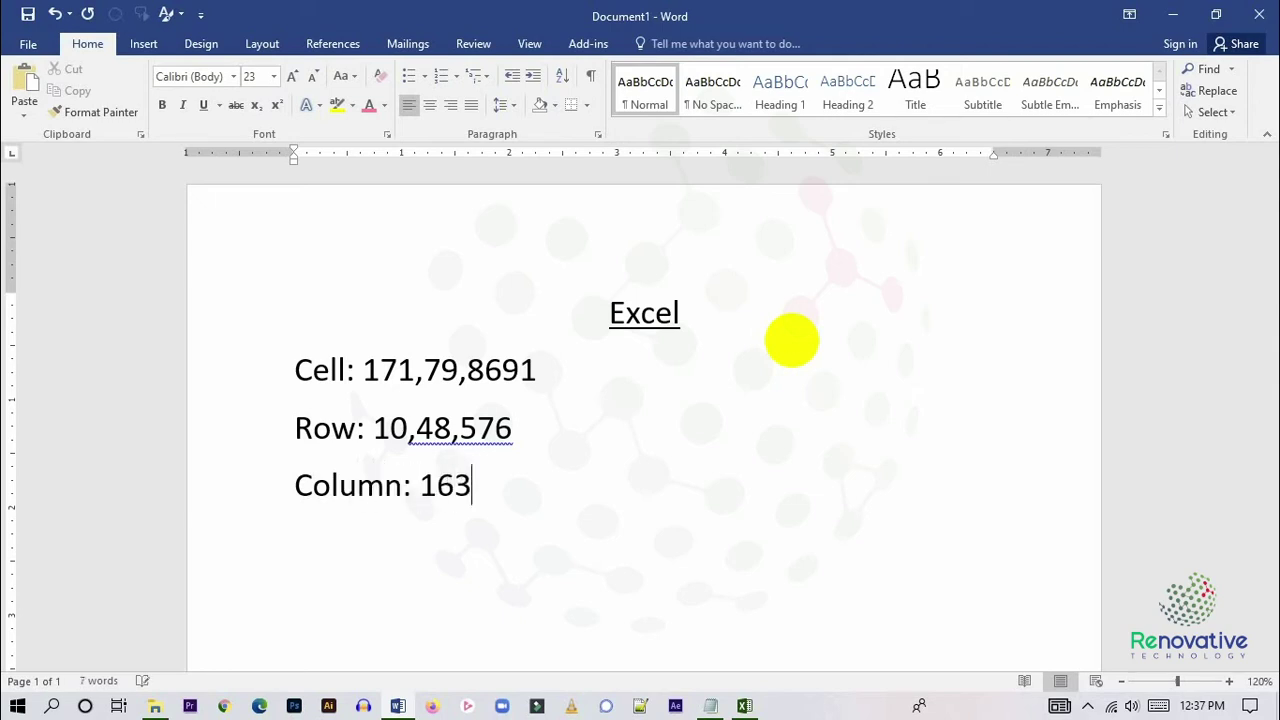
{"action": "type", "text": "84"}
{"action": "left_click", "coordinate": [460, 428]}
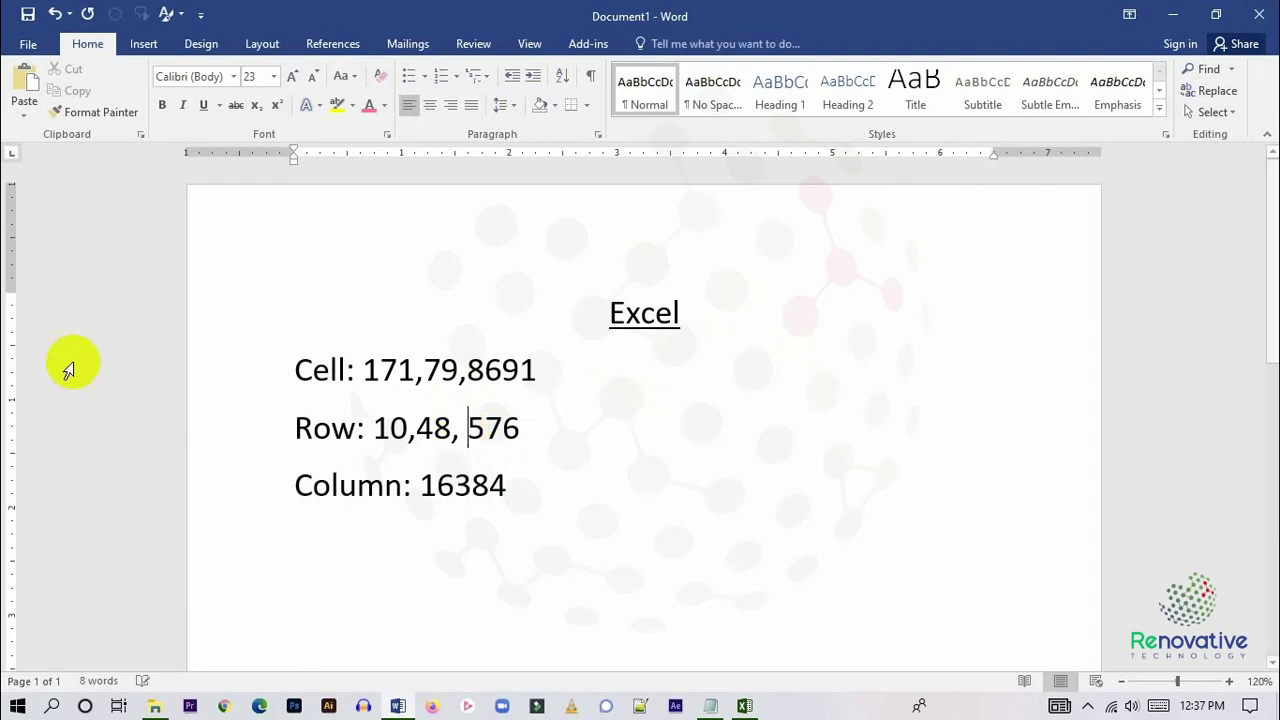
{"action": "left_click", "coordinate": [423, 428]}
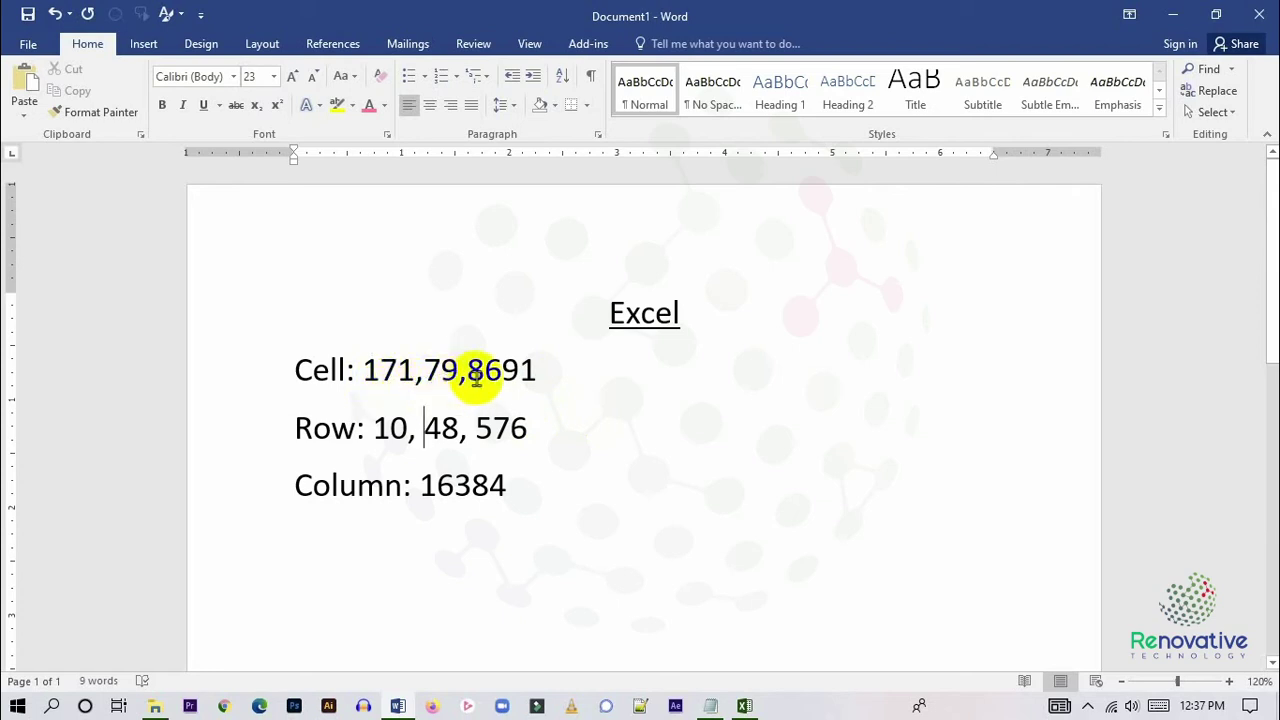
Highlight the Cell value and the Cell, Row and Column lines in turn to review the worksheet limits.
{"action": "left_click", "coordinate": [545, 376]}
{"action": "left_click_drag", "start_coordinate": [484, 372], "coordinate": [375, 372]}
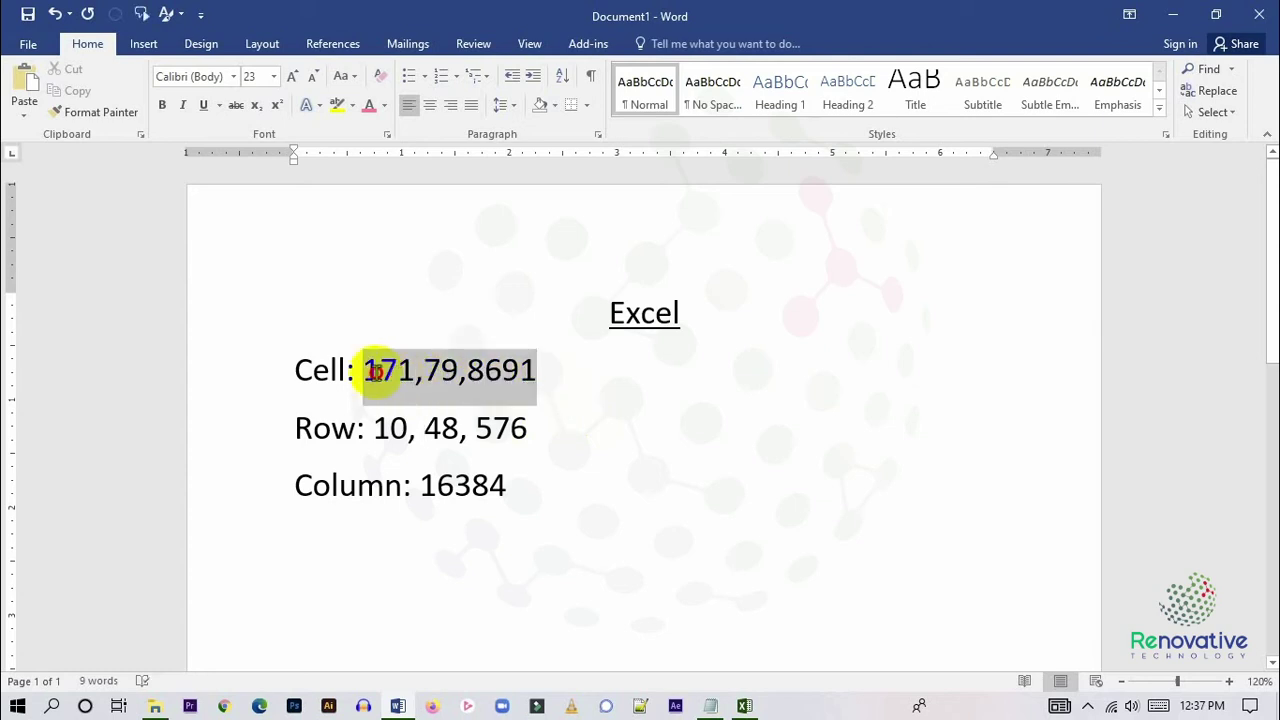
{"action": "left_click_drag", "start_coordinate": [540, 372], "coordinate": [370, 378]}
{"action": "left_click", "coordinate": [522, 428]}
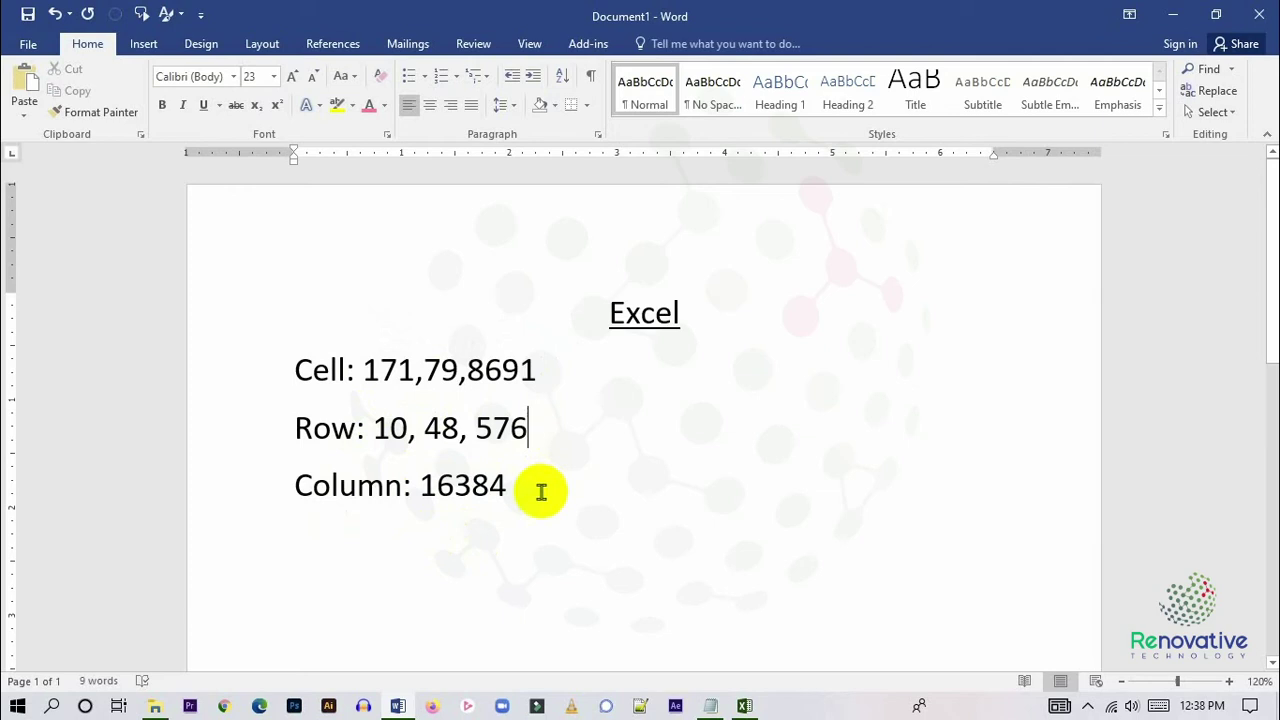
{"action": "left_click_drag", "start_coordinate": [540, 491], "coordinate": [310, 402]}
{"action": "left_click", "coordinate": [677, 511]}
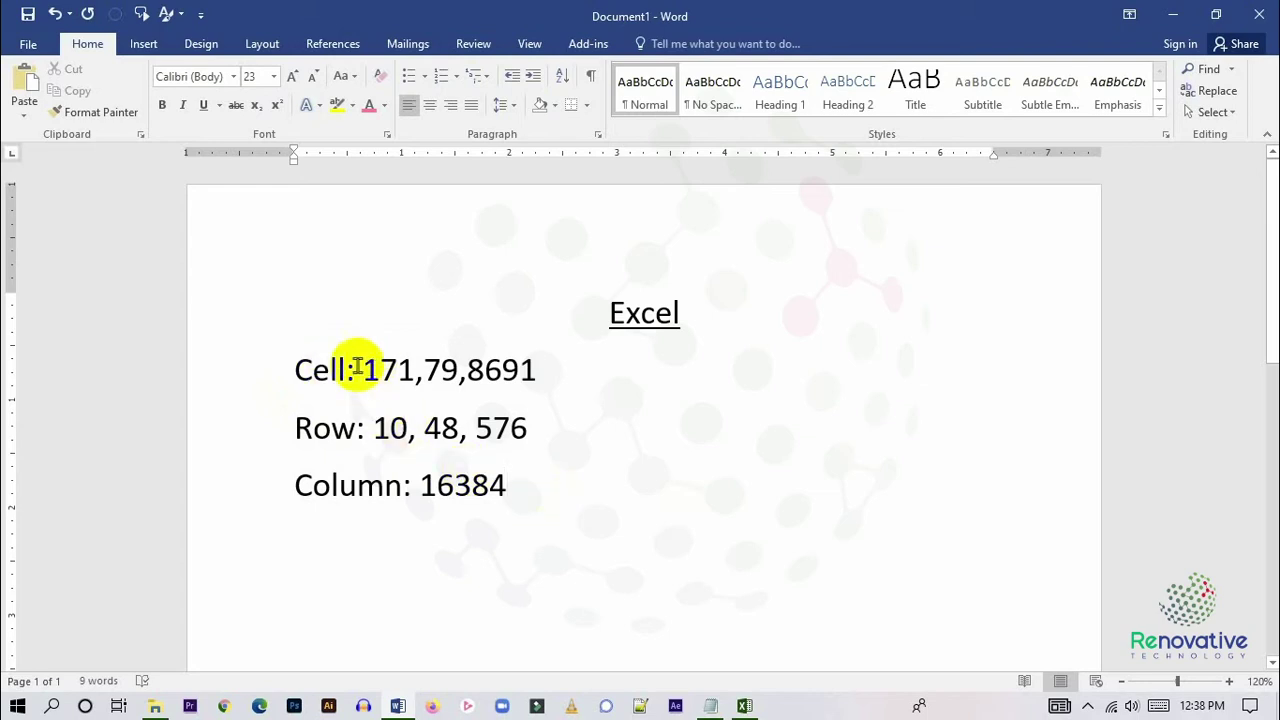
{"action": "left_click_drag", "start_coordinate": [298, 370], "coordinate": [531, 385]}
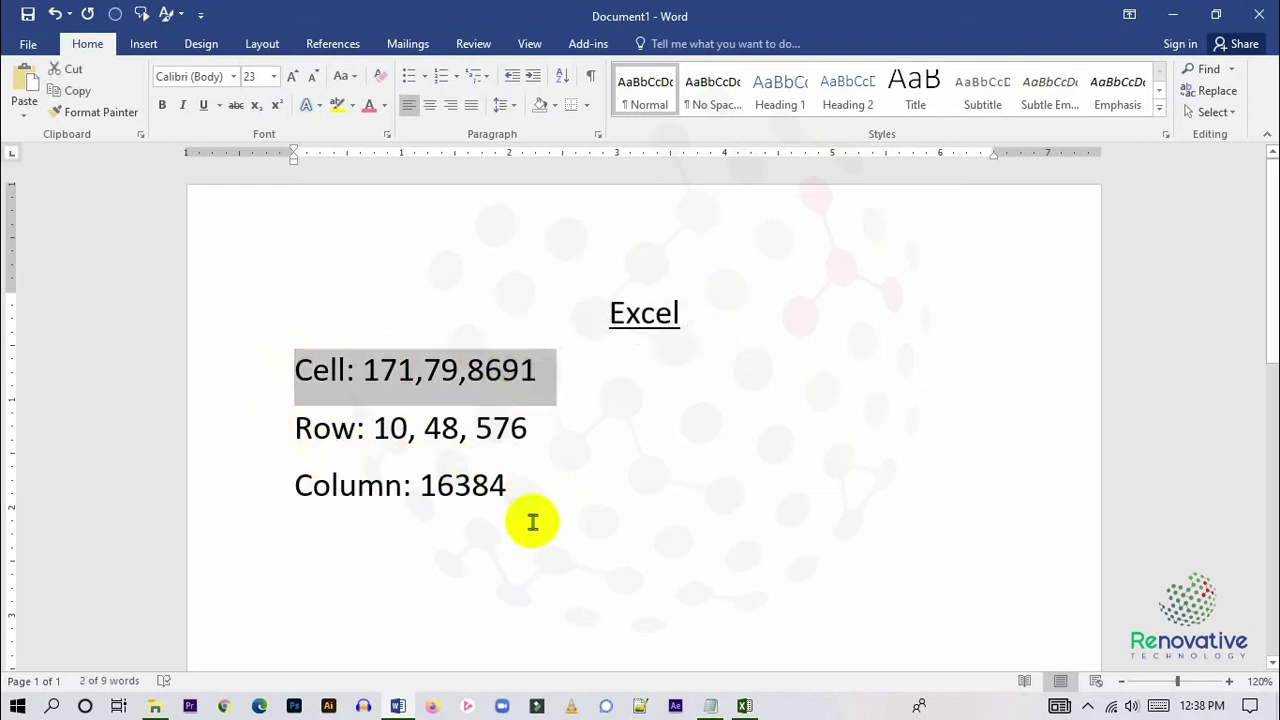
{"action": "left_click", "coordinate": [516, 486]}
{"action": "left_click_drag", "start_coordinate": [500, 486], "coordinate": [294, 429]}
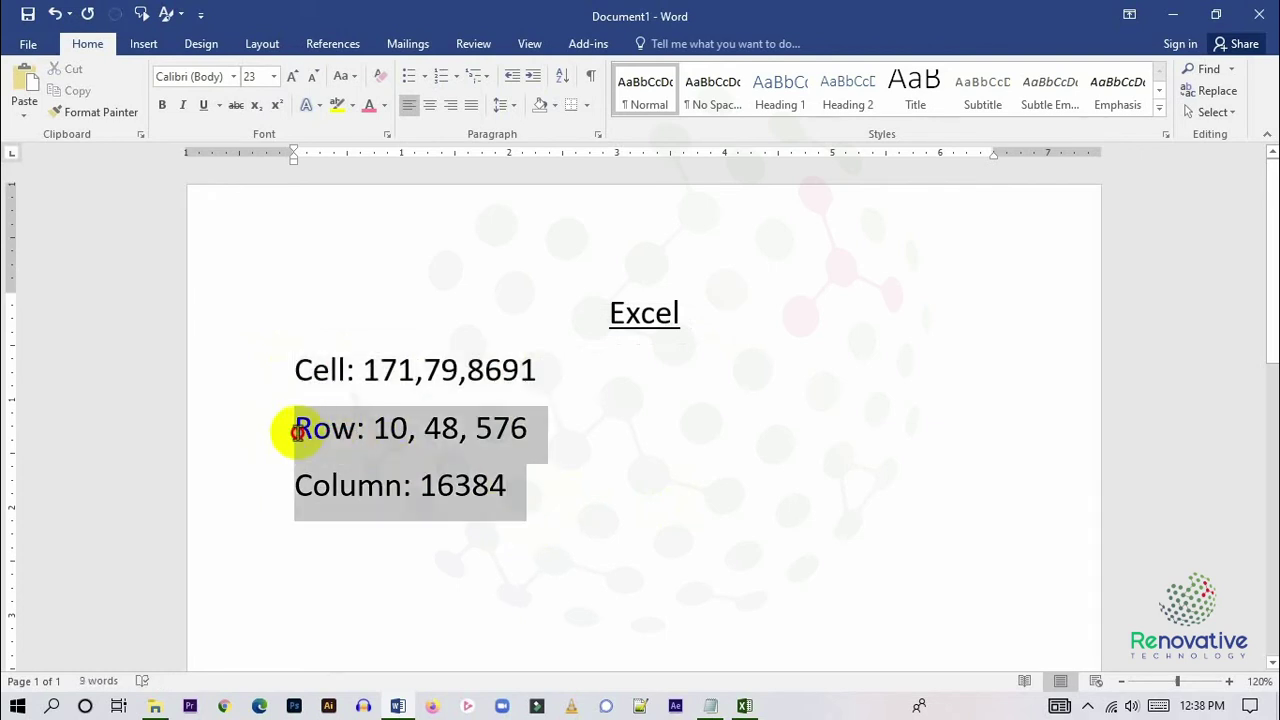
{"action": "left_click", "coordinate": [510, 508]}
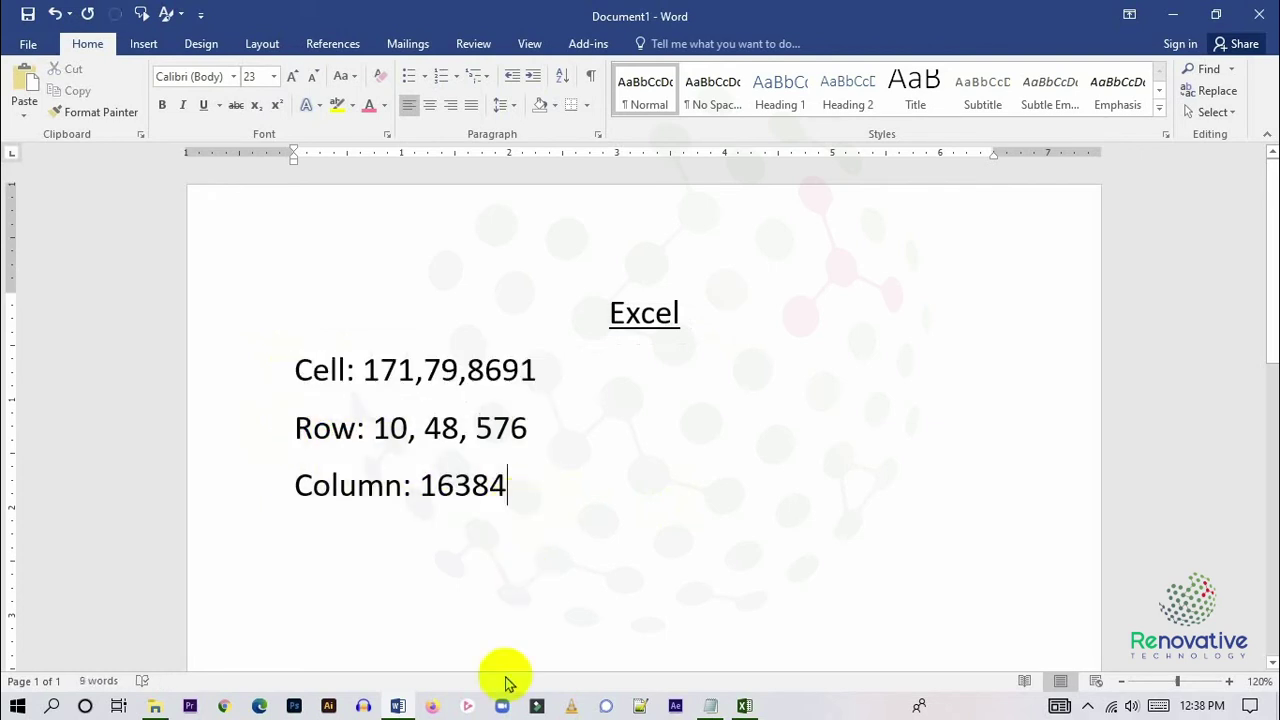
Switch to the Excel workbook and select cells F7, I12, G9, H3 and G3 to examine the empty grid.
{"action": "left_click", "coordinate": [745, 706]}
{"action": "left_click", "coordinate": [351, 328]}
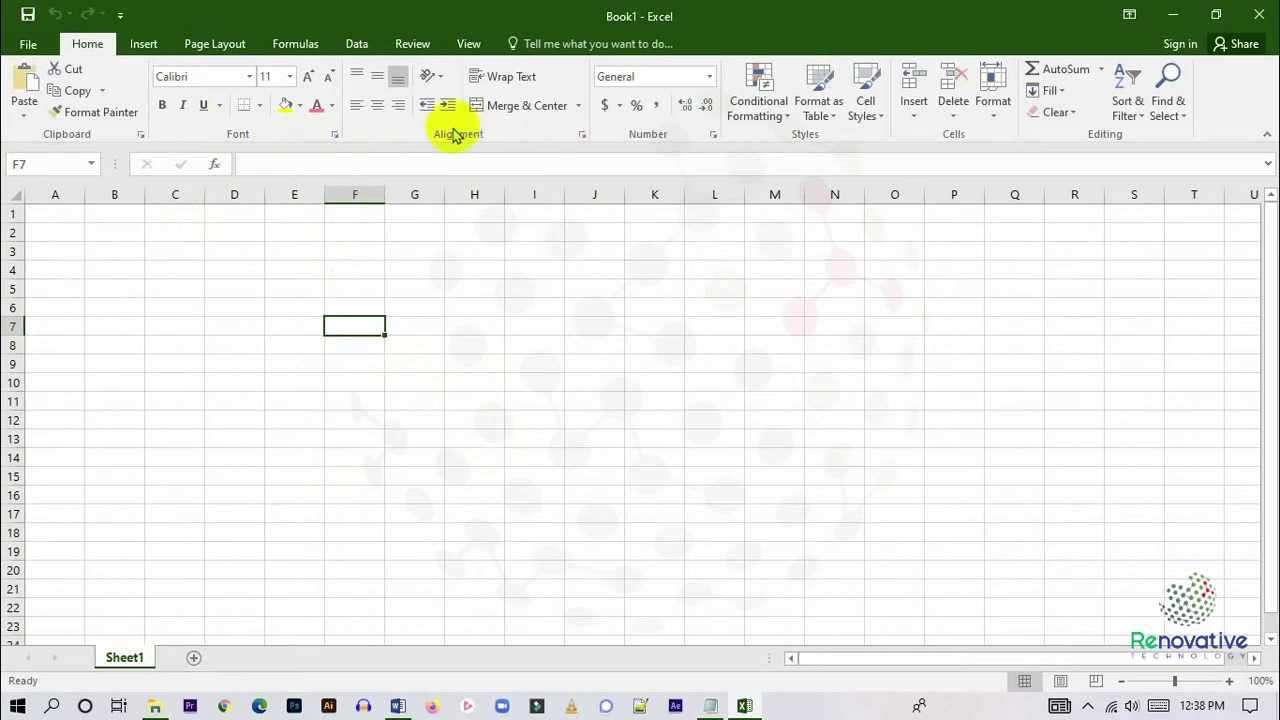
{"action": "left_click", "coordinate": [521, 416]}
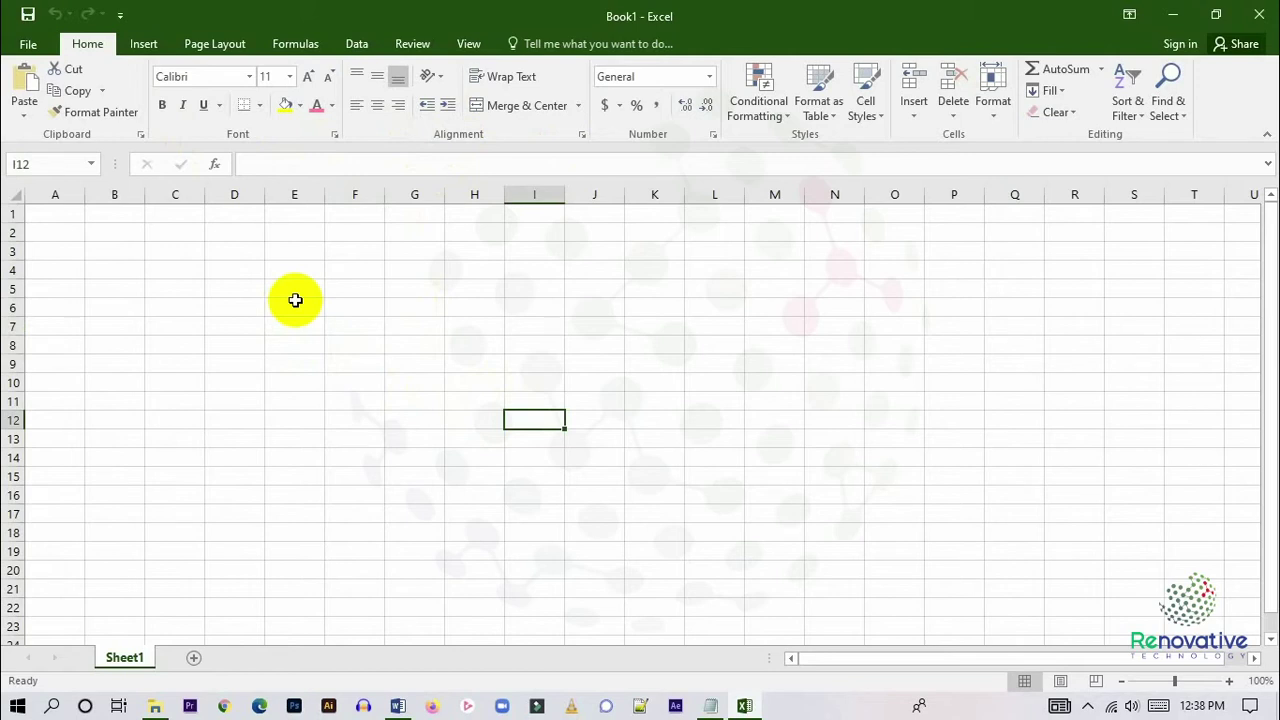
{"action": "left_click", "coordinate": [414, 362]}
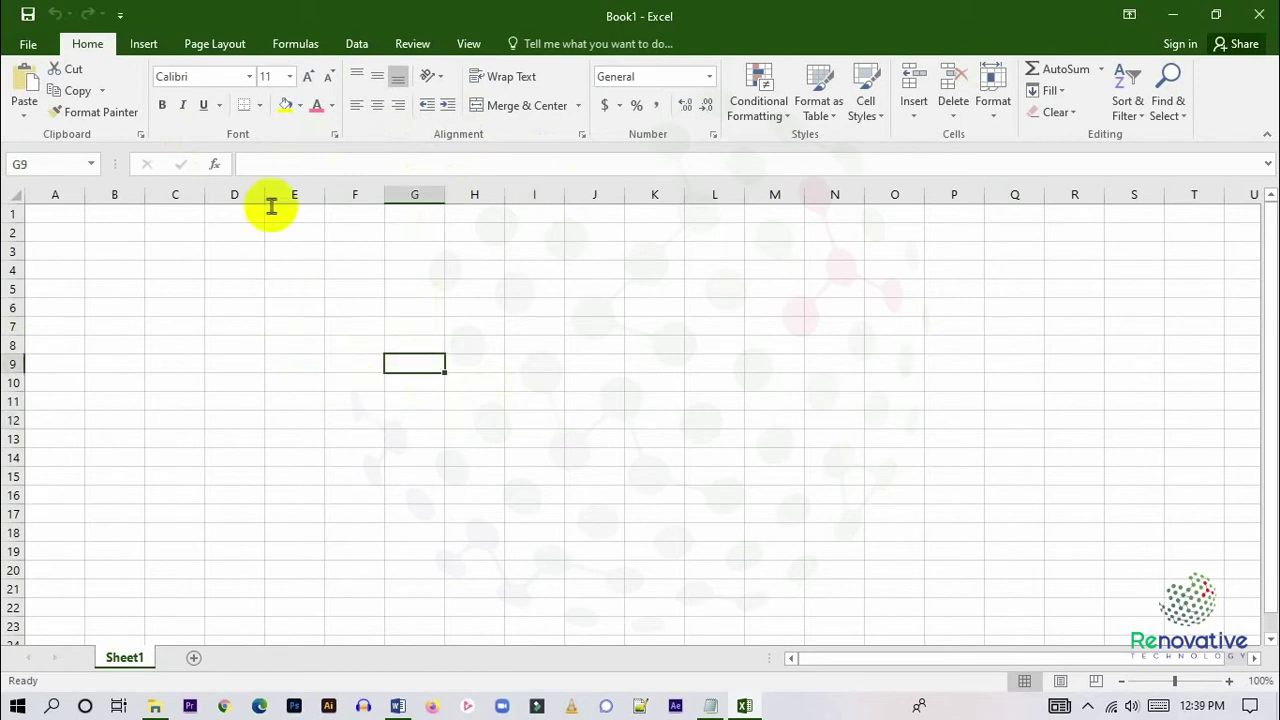
{"action": "left_click", "coordinate": [476, 255]}
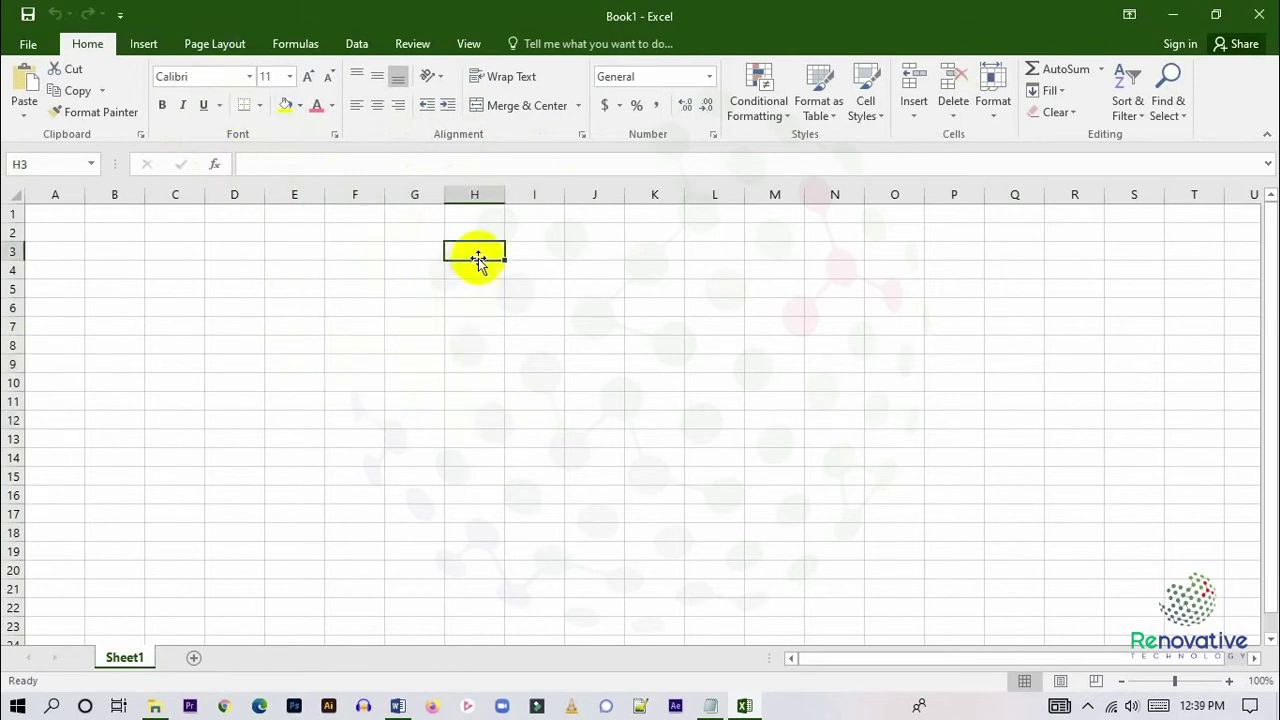
{"action": "left_click", "coordinate": [536, 417]}
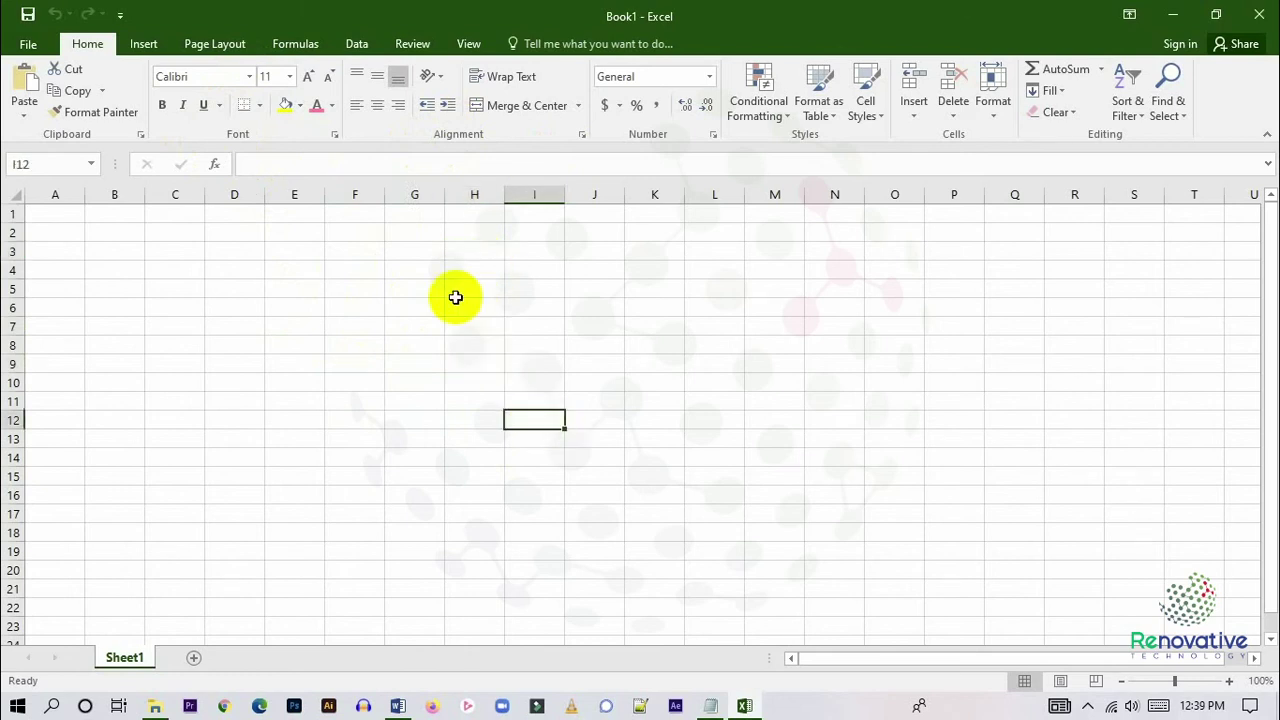
{"action": "left_click", "coordinate": [414, 254]}
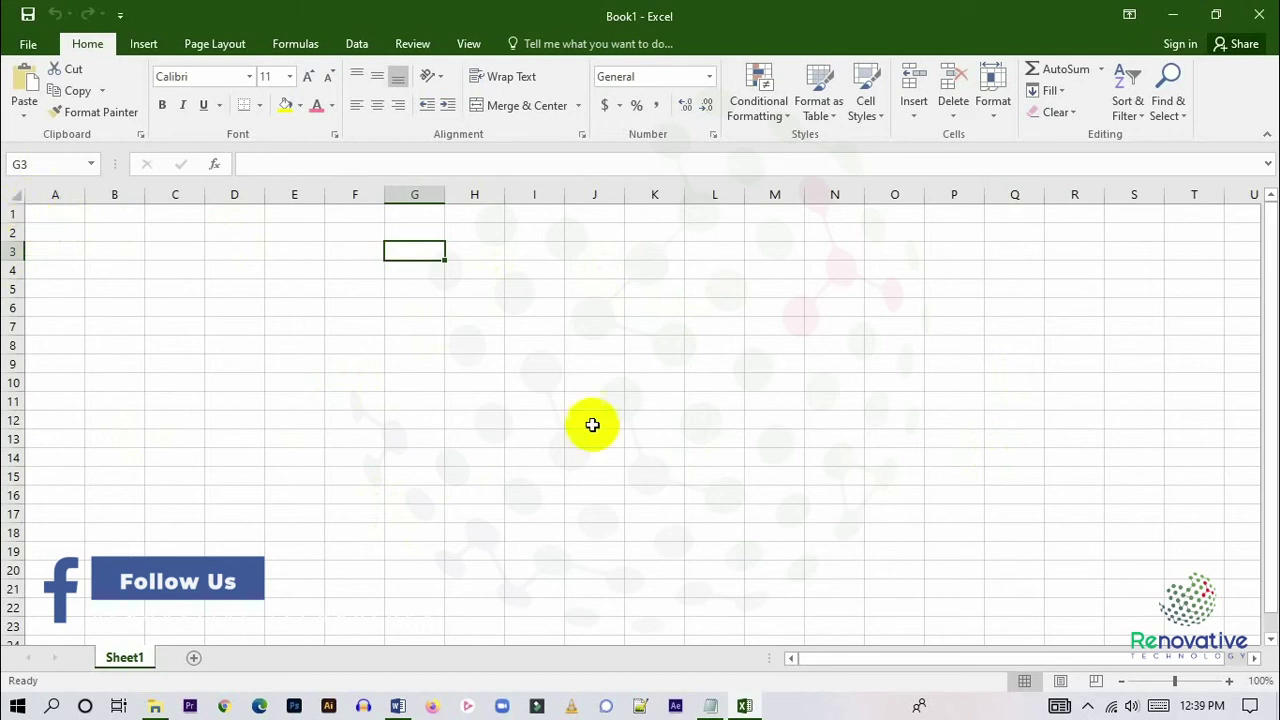
Check the print preview of the empty worksheet and return to the sheet.
{"action": "left_click", "coordinate": [30, 44]}
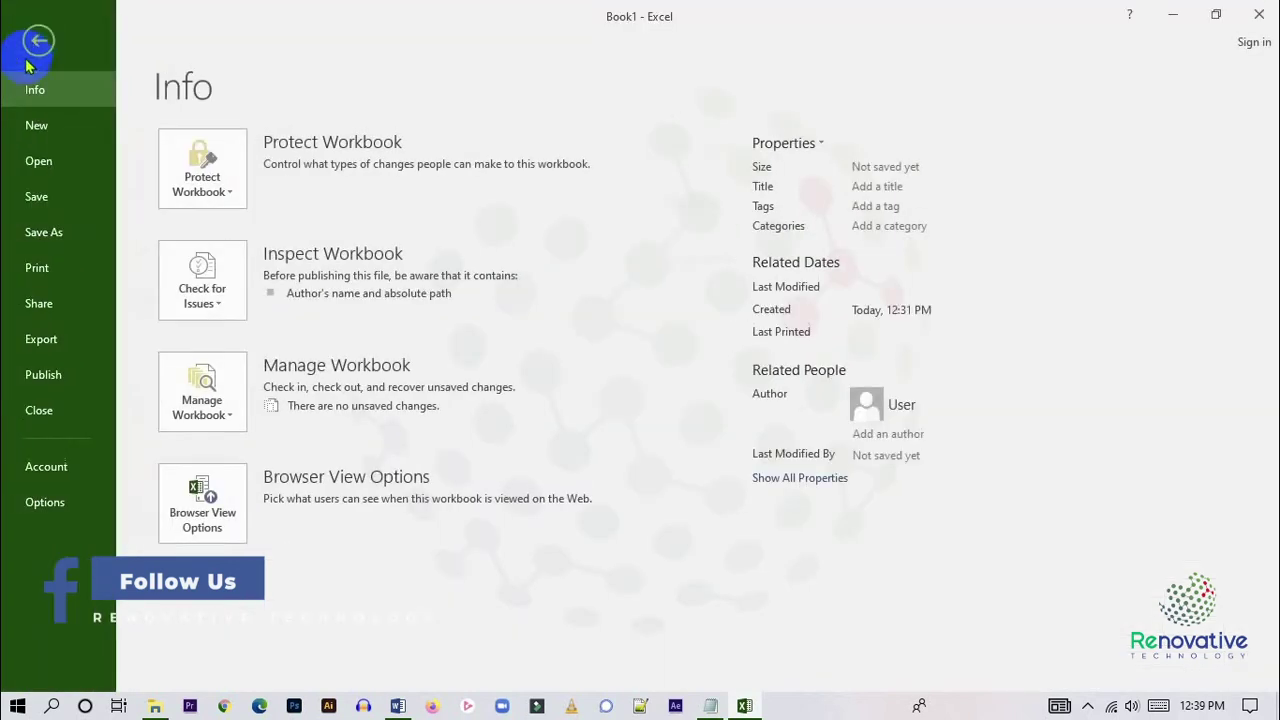
{"action": "left_click", "coordinate": [28, 276]}
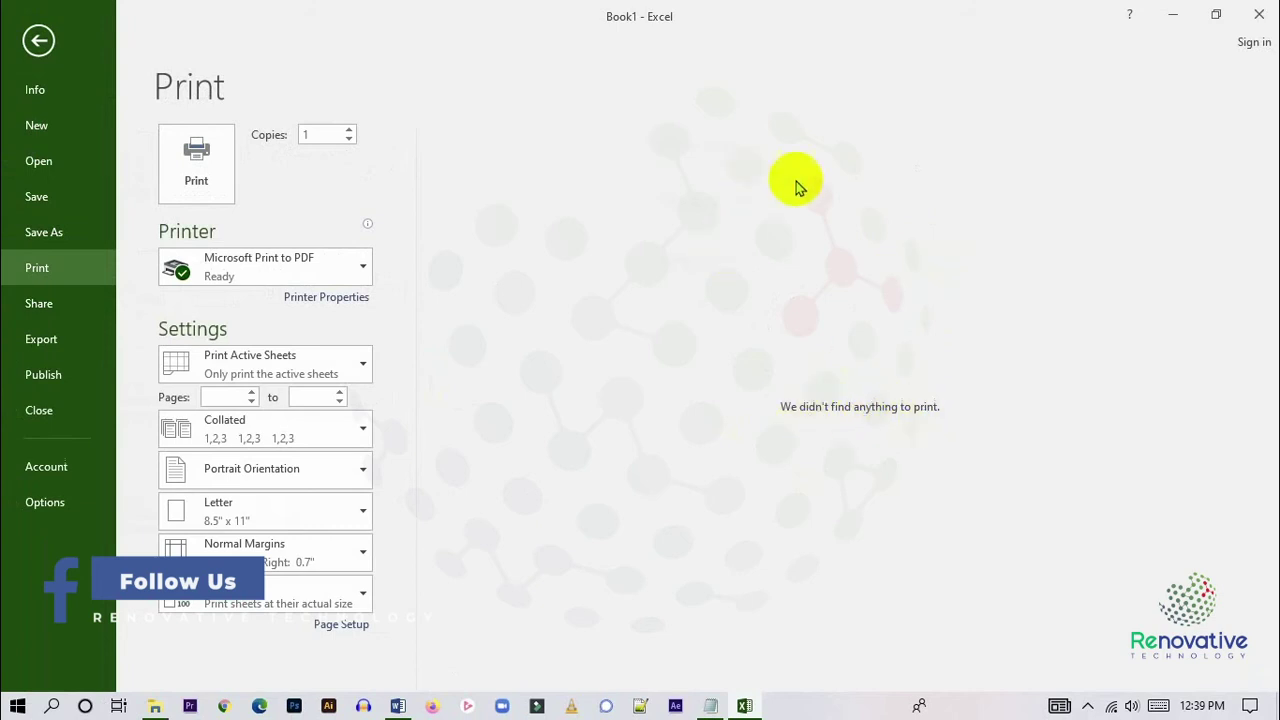
{"action": "left_click", "coordinate": [35, 40]}
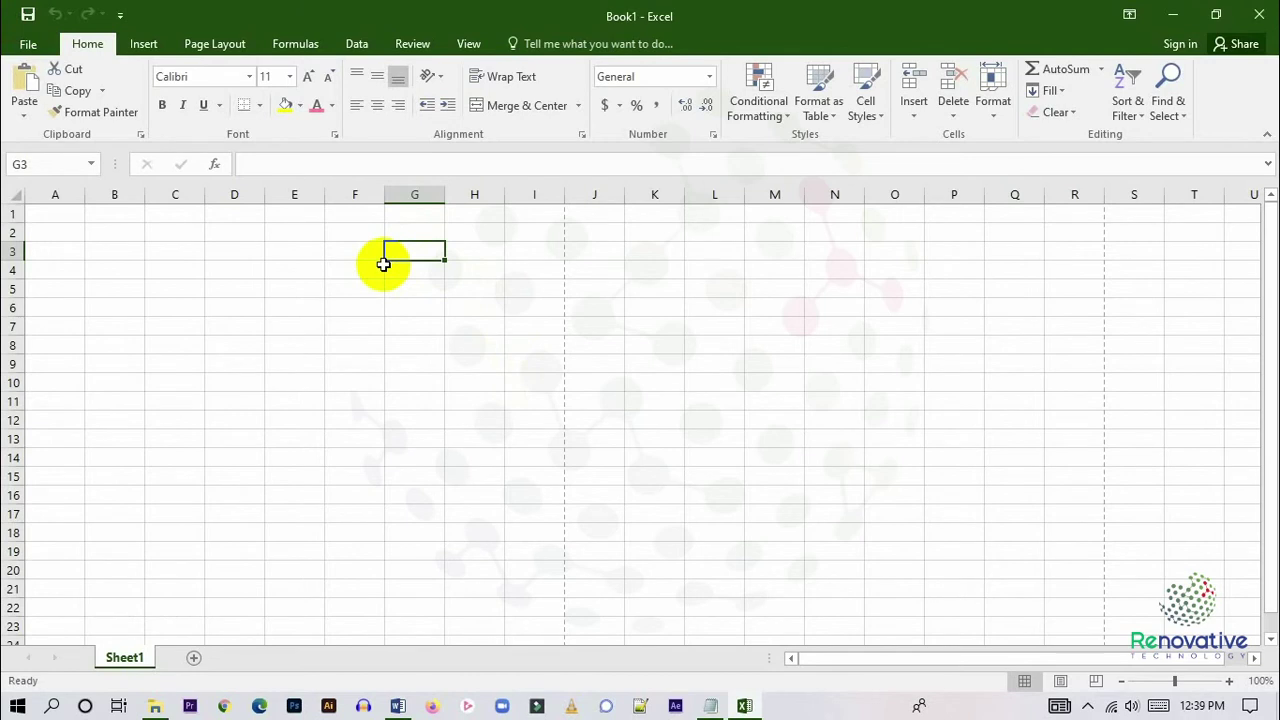
Enter "Renovative Technology" in cell G3 and check the worksheet's print preview.
{"action": "type", "text": "Renovative Technology"}
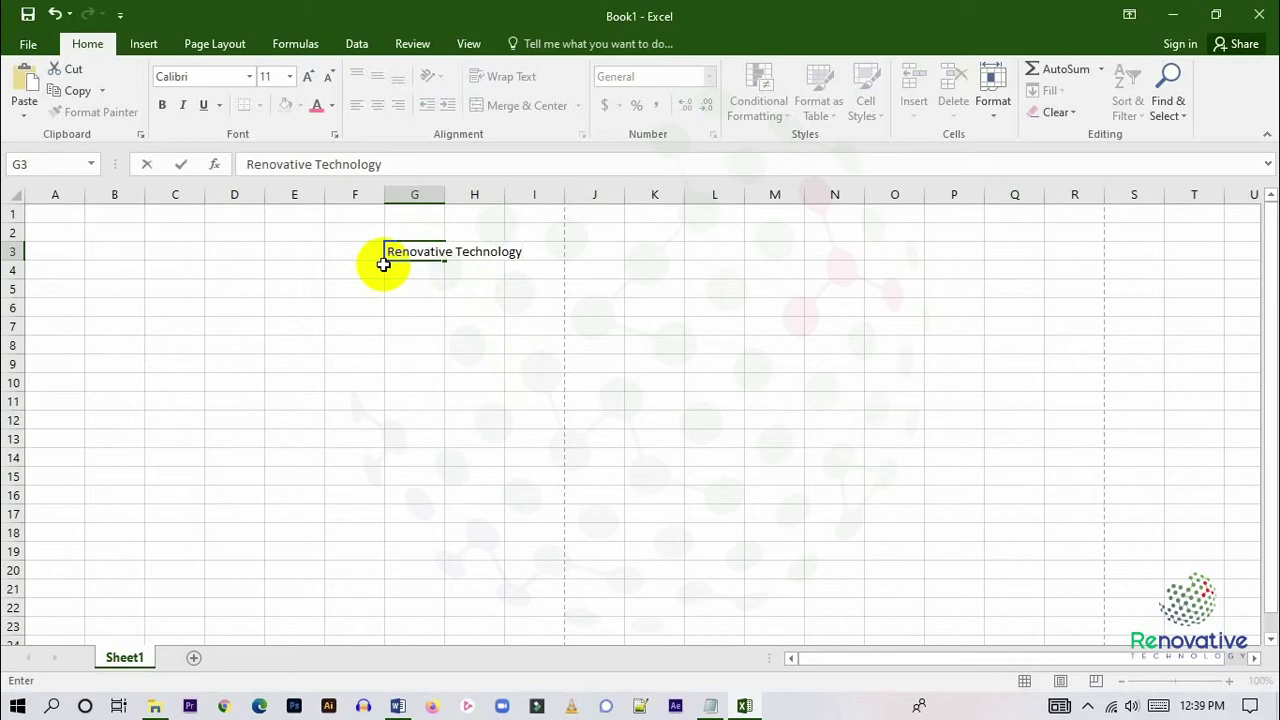
{"action": "left_click_drag", "start_coordinate": [430, 401], "coordinate": [432, 419]}
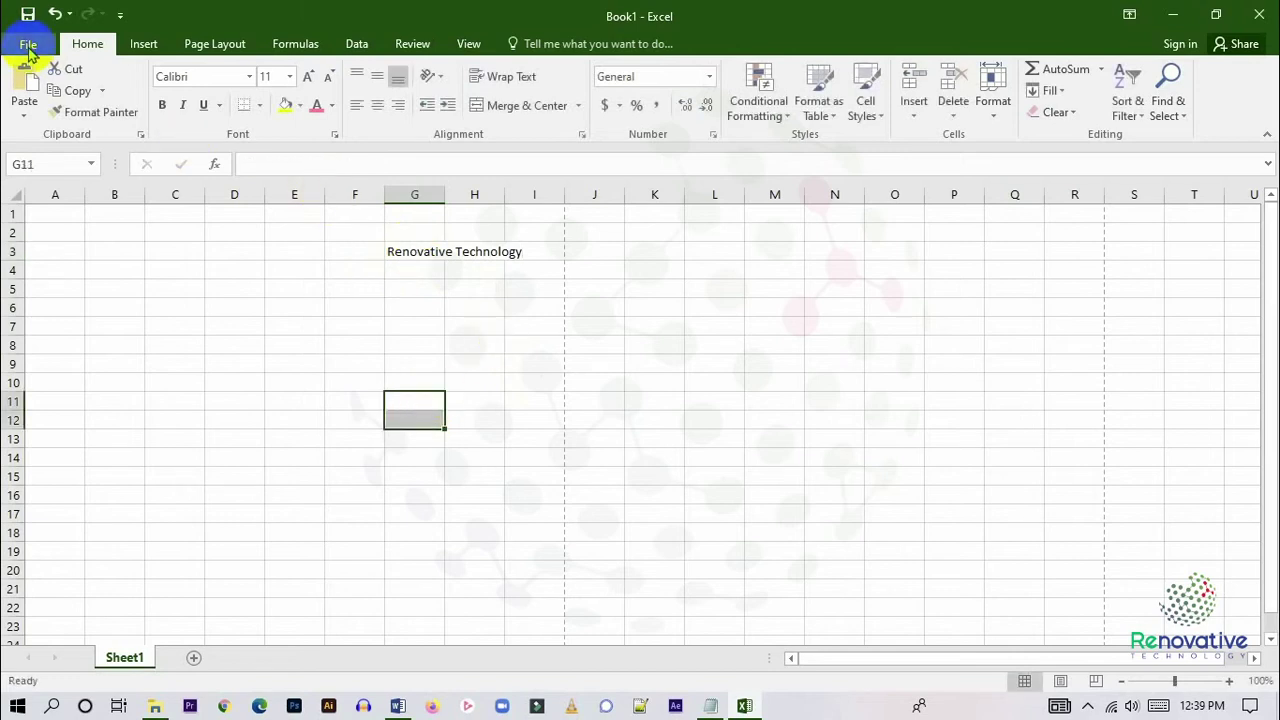
{"action": "left_click", "coordinate": [28, 45]}
{"action": "left_click", "coordinate": [36, 267]}
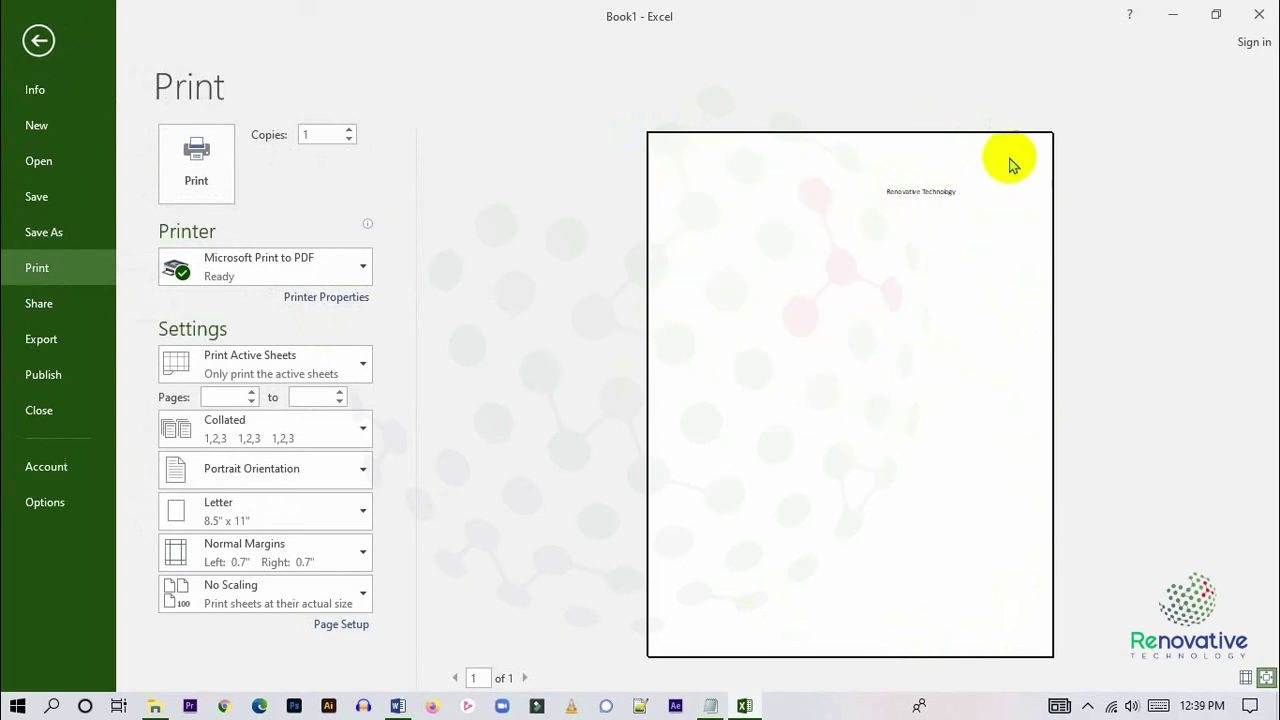
{"action": "left_click", "coordinate": [36, 38]}
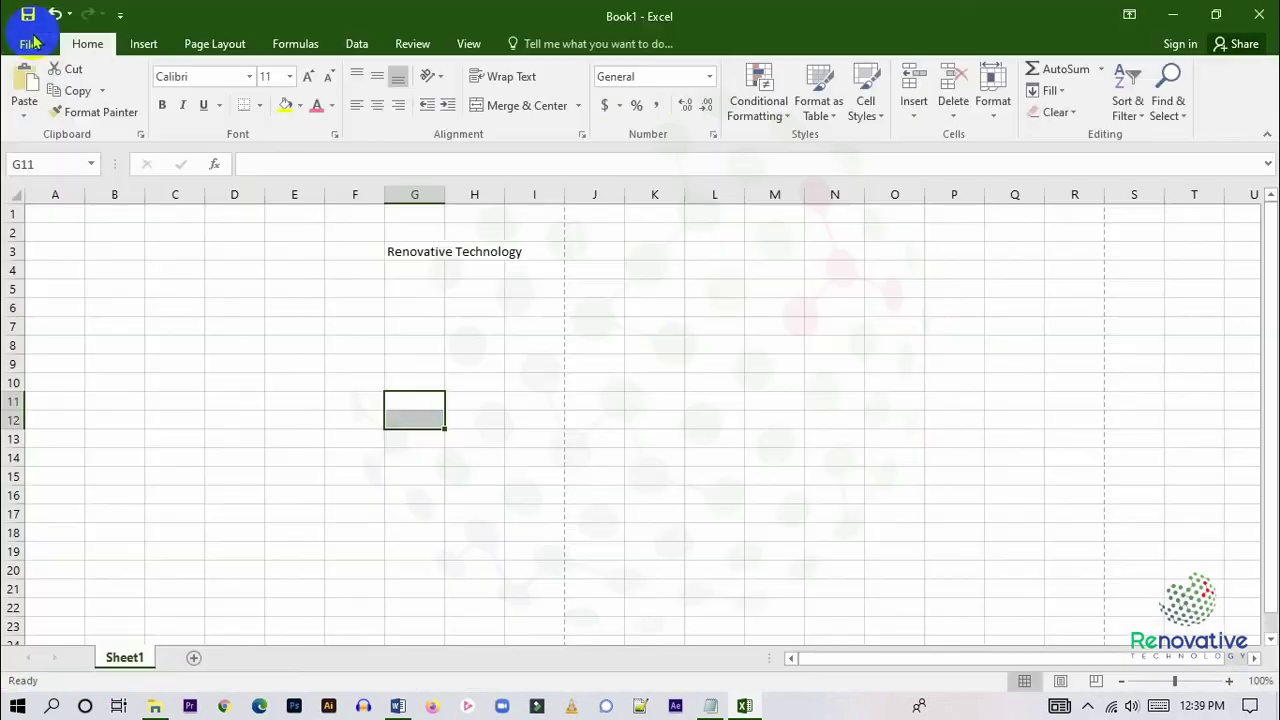
Select cells G3, H3 and H7 to examine which cell holds the overflowing "Renovative Technology" text.
{"action": "left_click", "coordinate": [496, 252]}
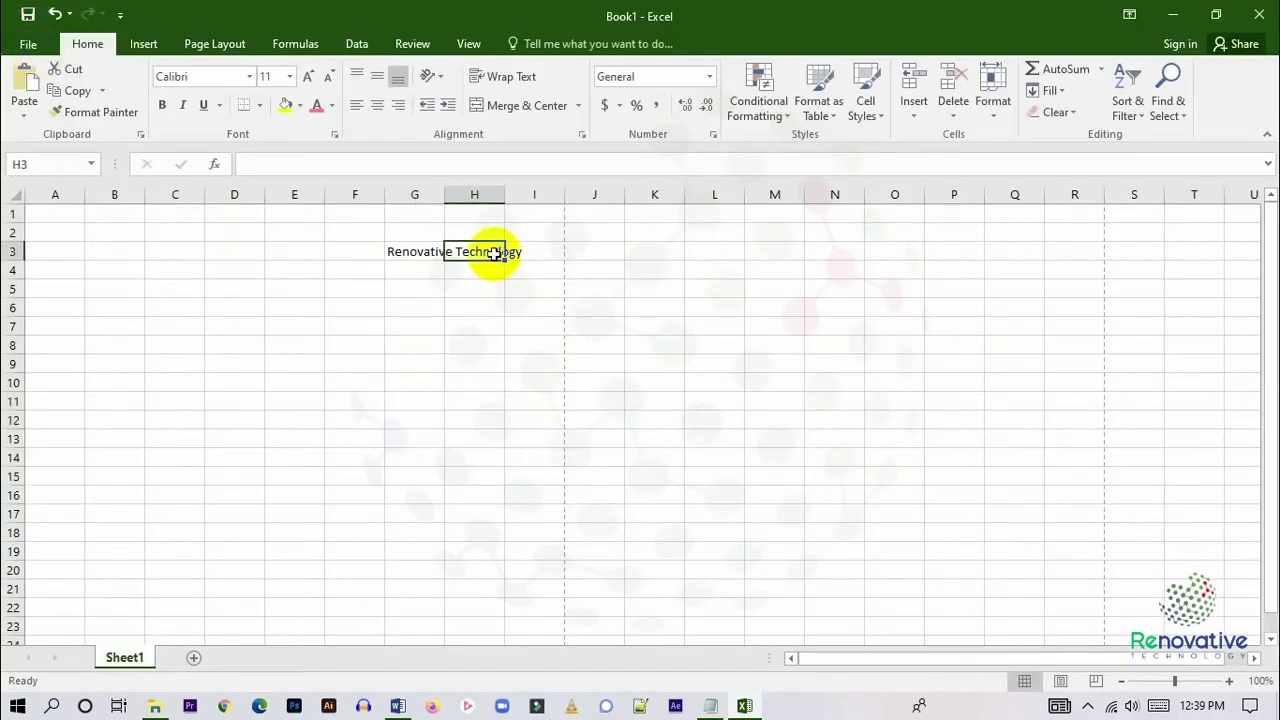
{"action": "left_click", "coordinate": [408, 252]}
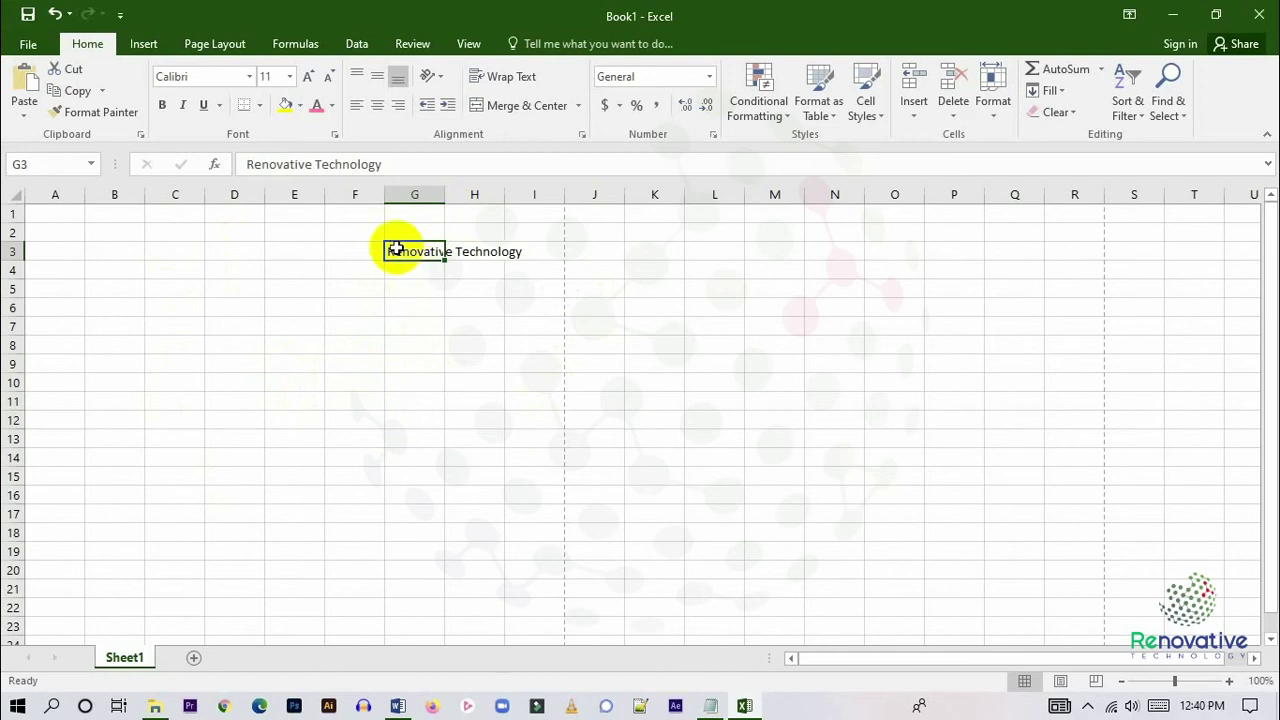
{"action": "left_click", "coordinate": [478, 328]}
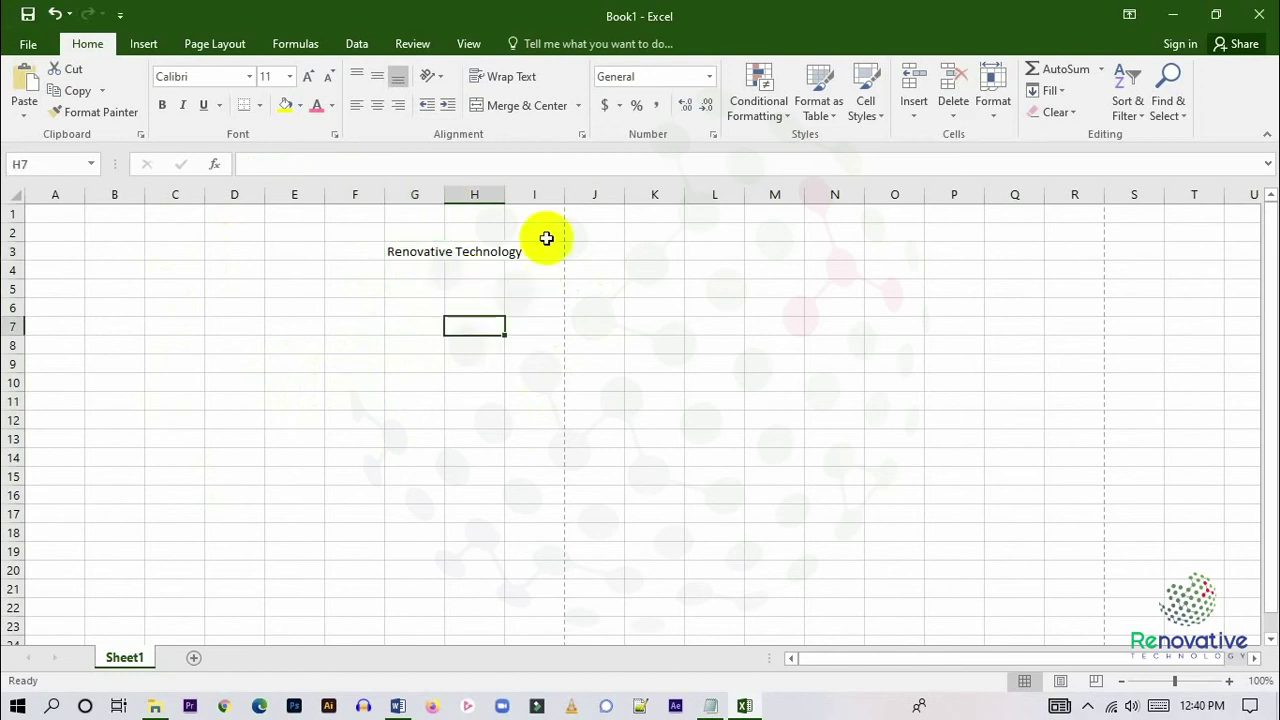
{"action": "left_click", "coordinate": [498, 249]}
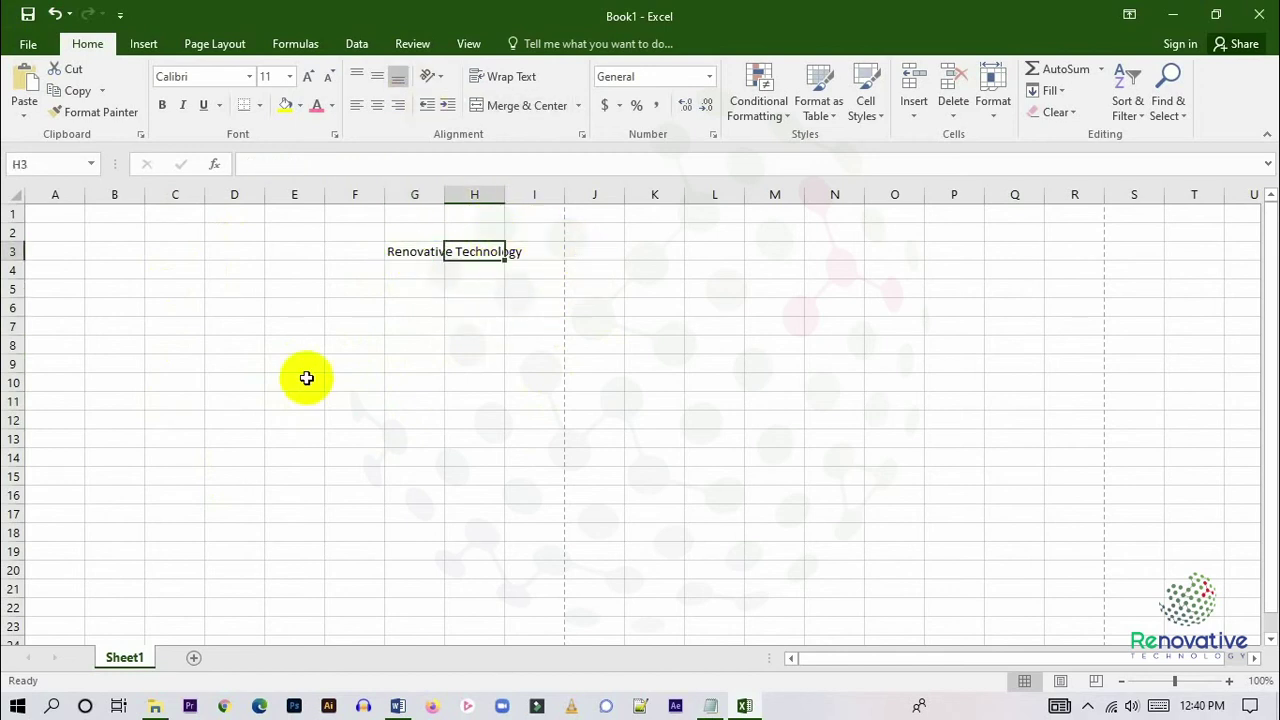
Try a much wider column I and undo the width change.
{"action": "left_click_drag", "start_coordinate": [566, 192], "coordinate": [814, 370]}
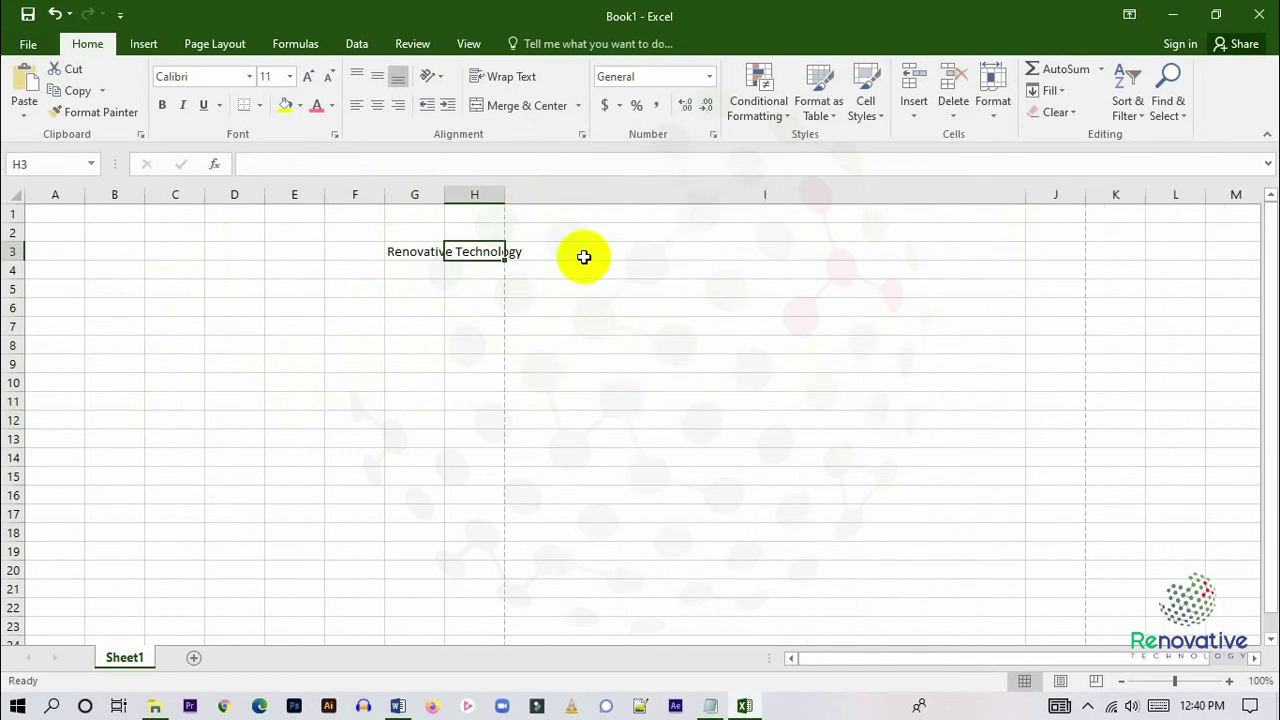
{"action": "key", "text": "ctrl+z"}
{"action": "left_click", "coordinate": [584, 345]}
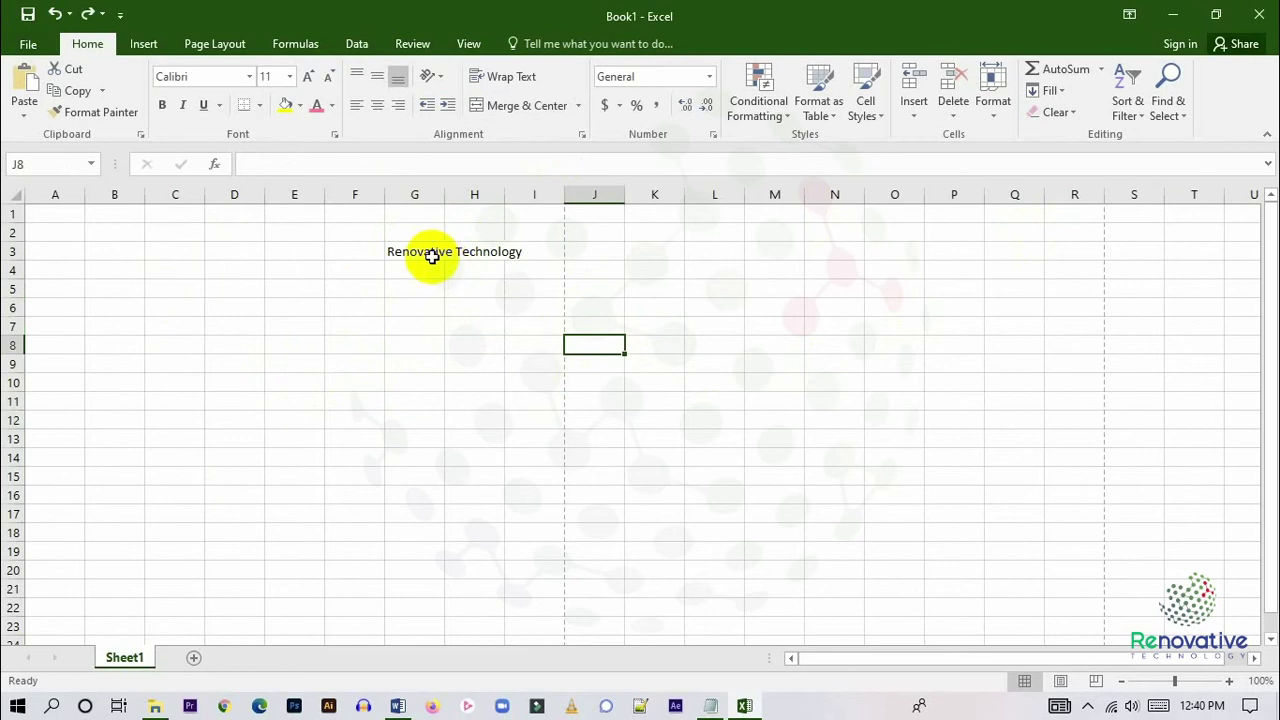
Clear the "Renovative Technology" text from cell G3.
{"action": "left_click", "coordinate": [429, 251]}
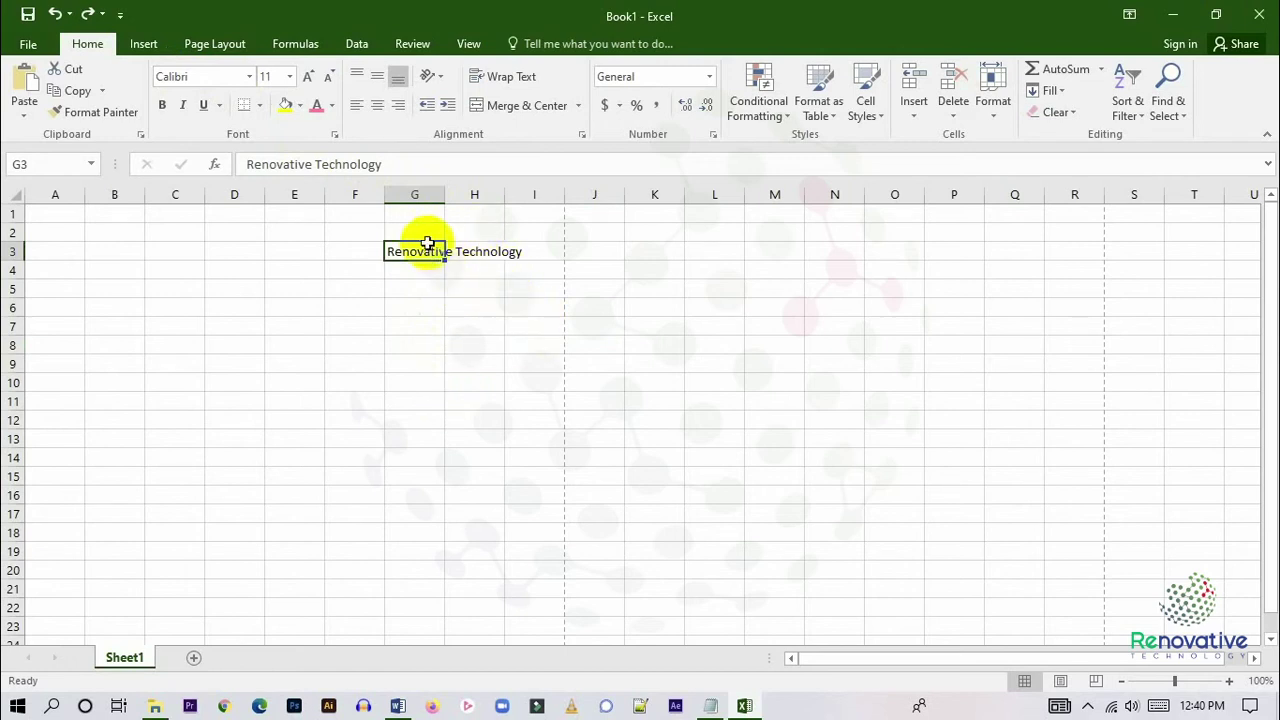
{"action": "left_click_drag", "start_coordinate": [400, 164], "coordinate": [239, 157]}
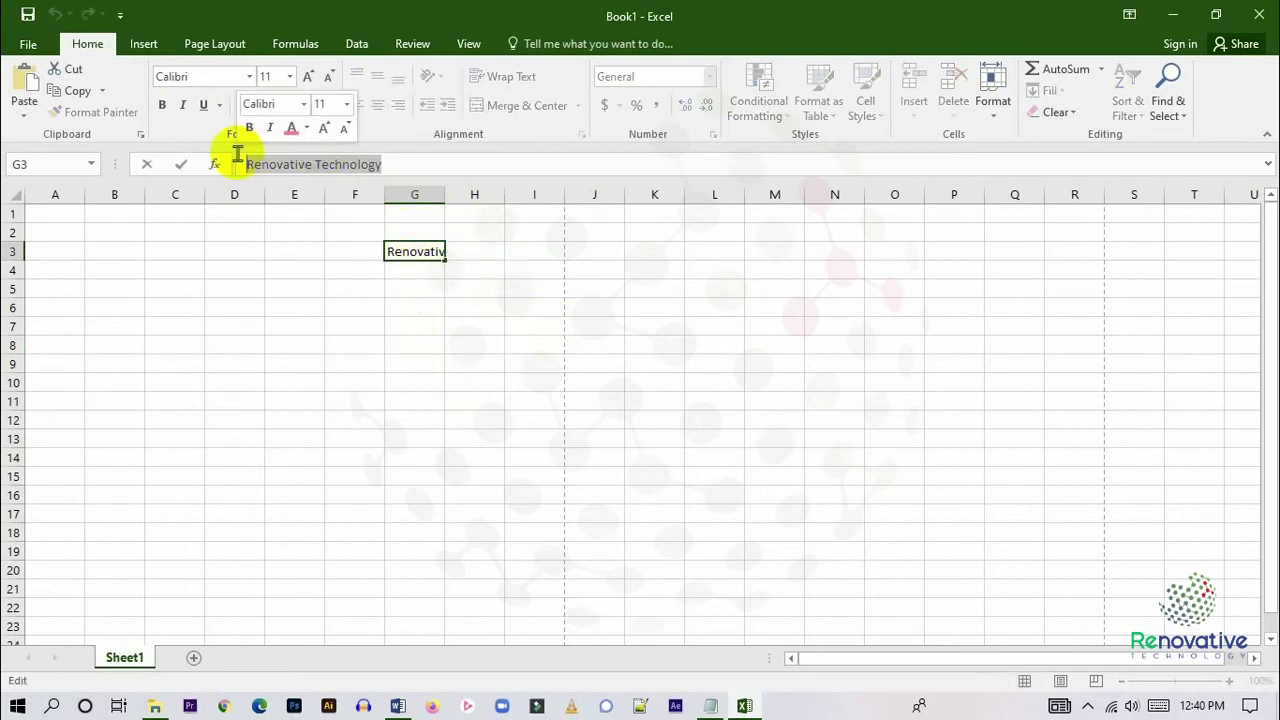
{"action": "key", "text": "Delete"}
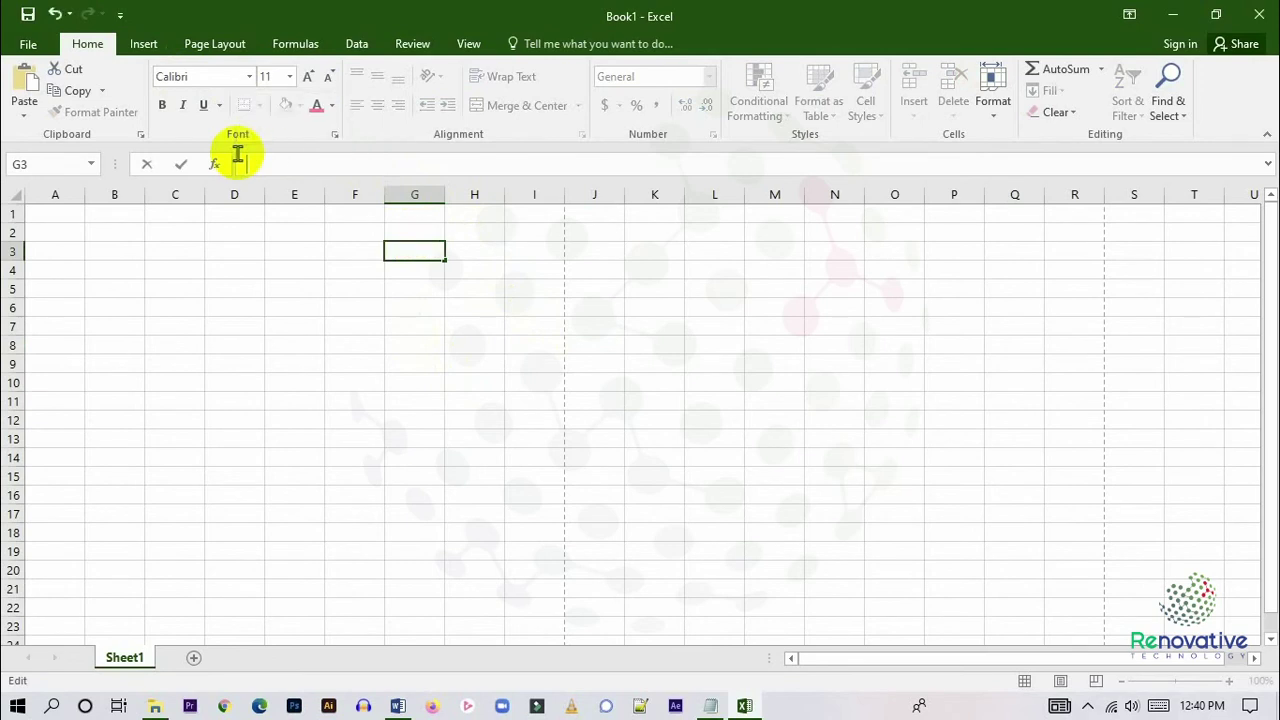
{"action": "left_click", "coordinate": [470, 458]}
Enter a person's first name in cell D4 and reselect the cell.
{"action": "left_click", "coordinate": [232, 271]}
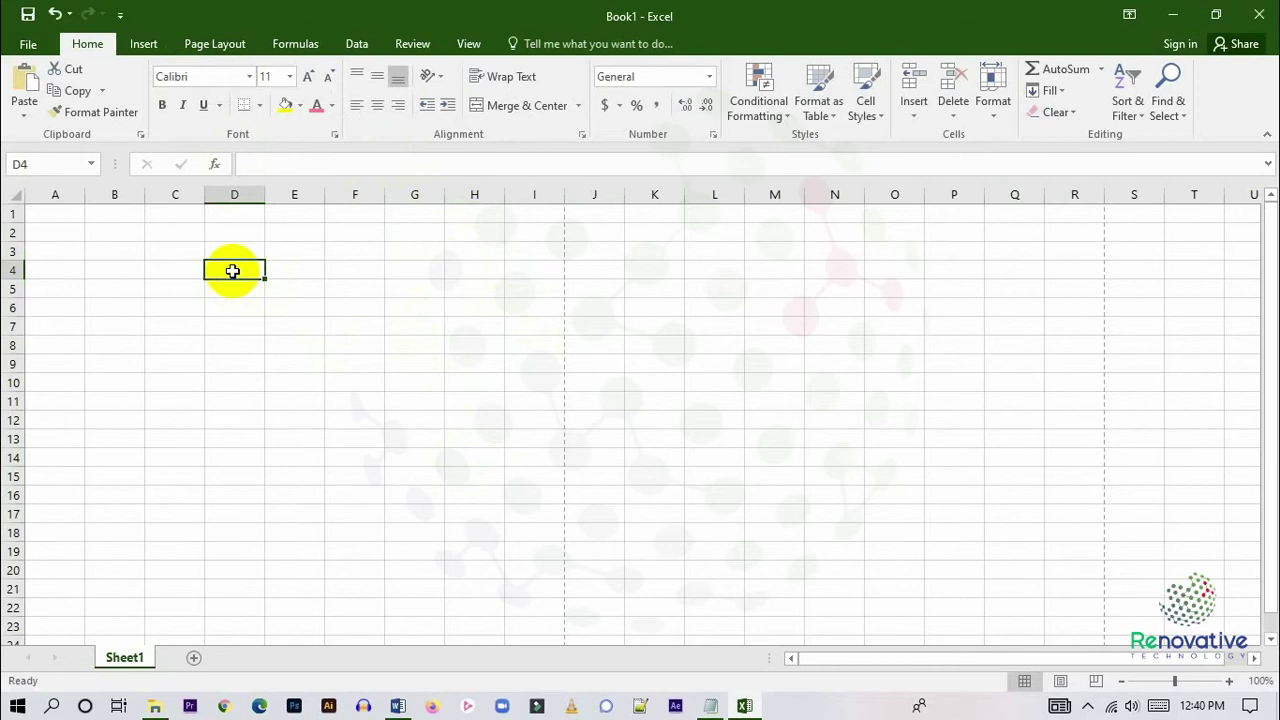
{"action": "type", "text": "Monjur"}
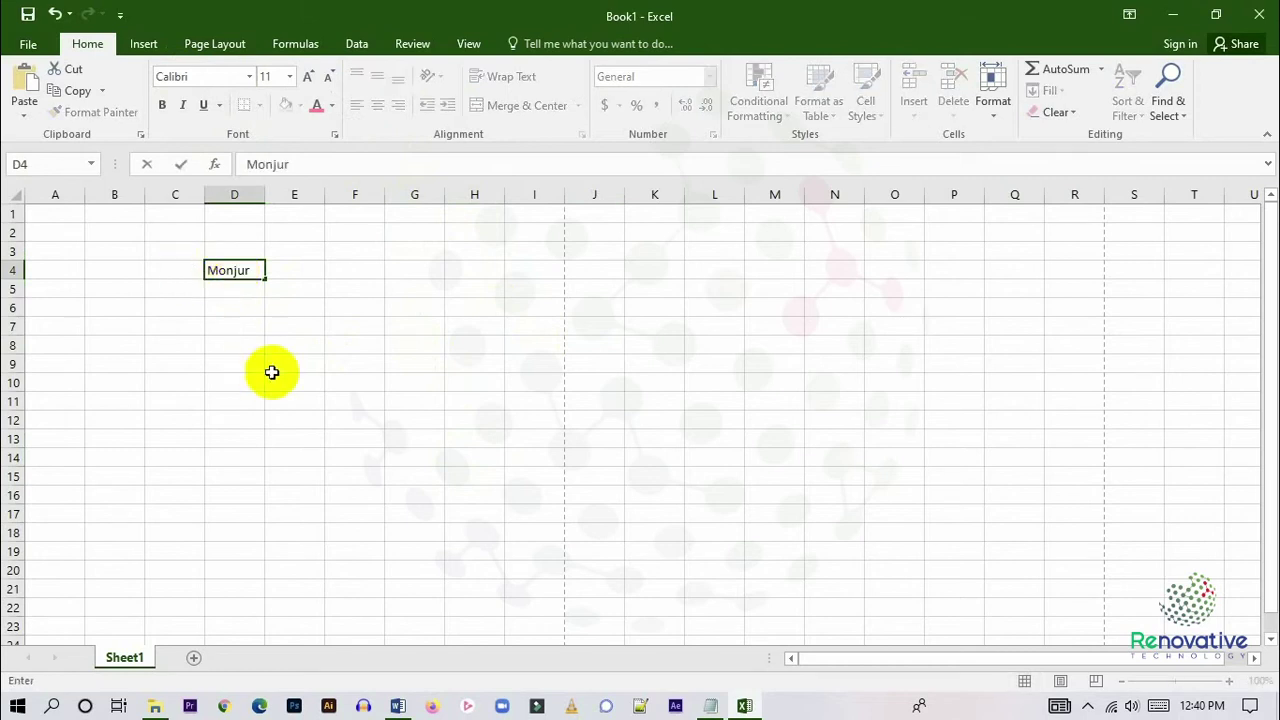
{"action": "left_click", "coordinate": [271, 368]}
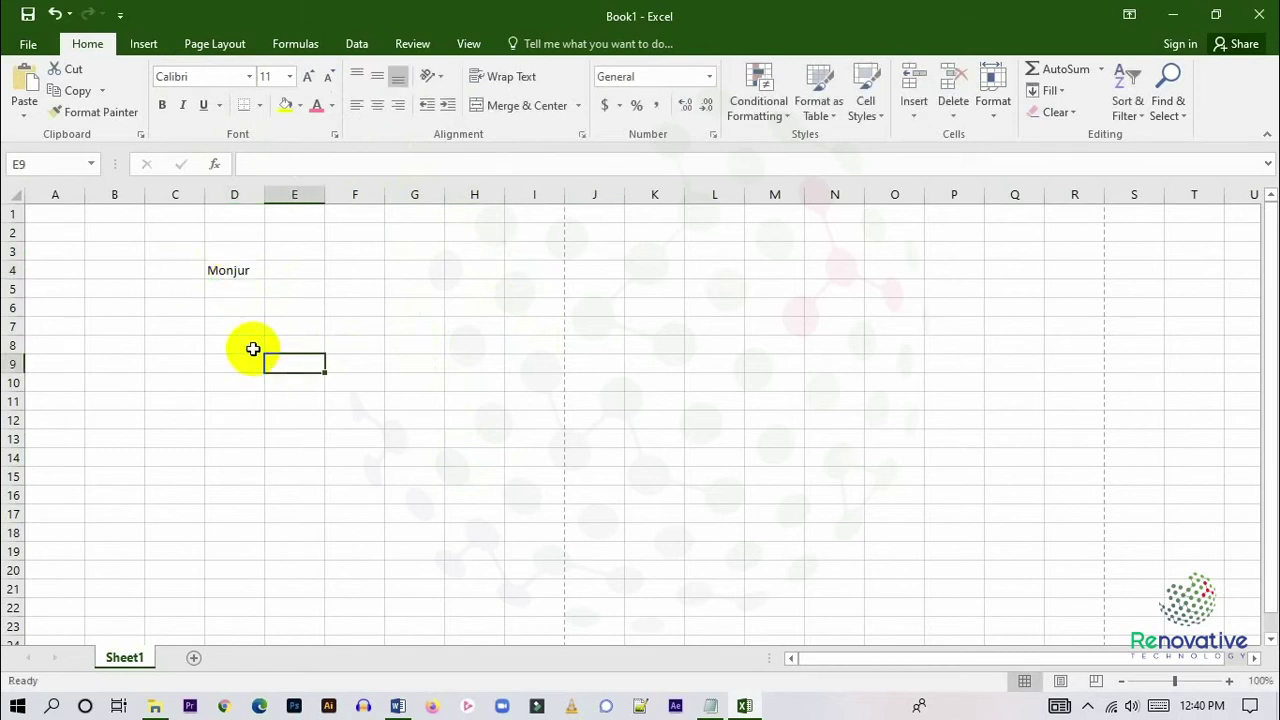
{"action": "left_click", "coordinate": [244, 268]}
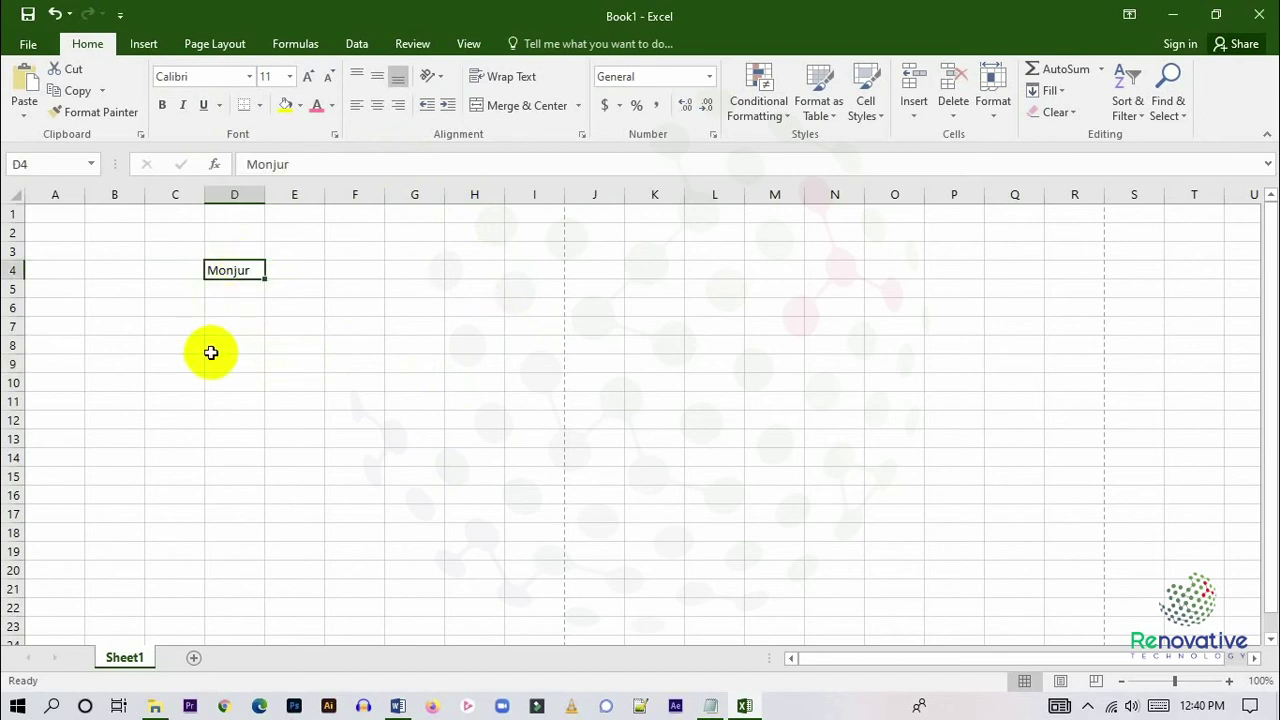
{"action": "scroll", "coordinate": [210, 351], "scroll_direction": "up", "scroll_amount": 3}
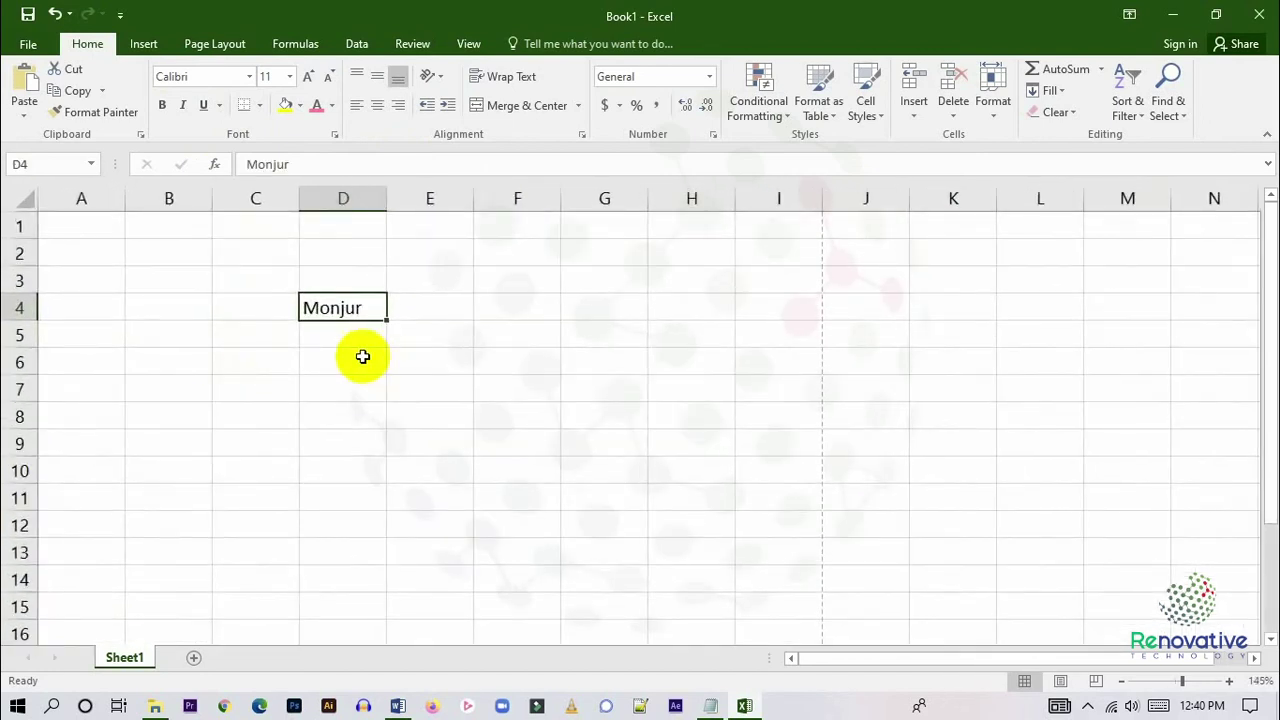
{"action": "scroll", "coordinate": [362, 355], "scroll_direction": "down", "scroll_amount": 1}
{"action": "left_click", "coordinate": [386, 343]}
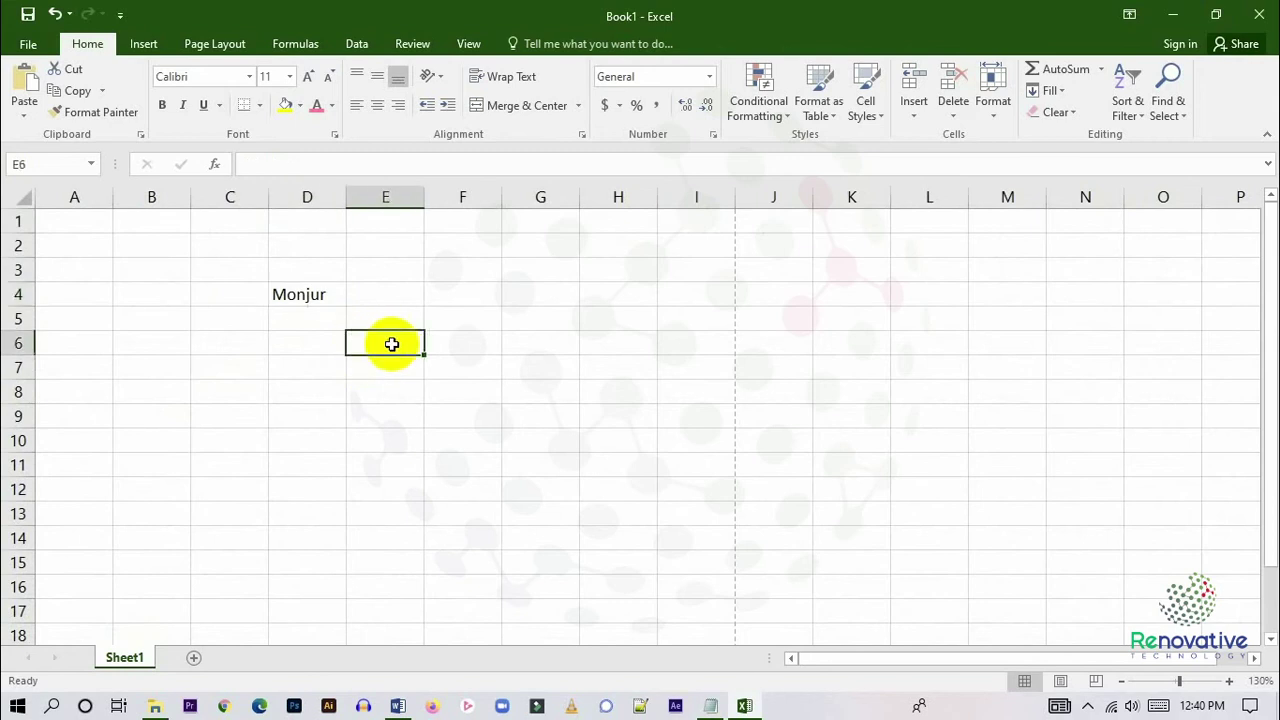
{"action": "left_click", "coordinate": [316, 292]}
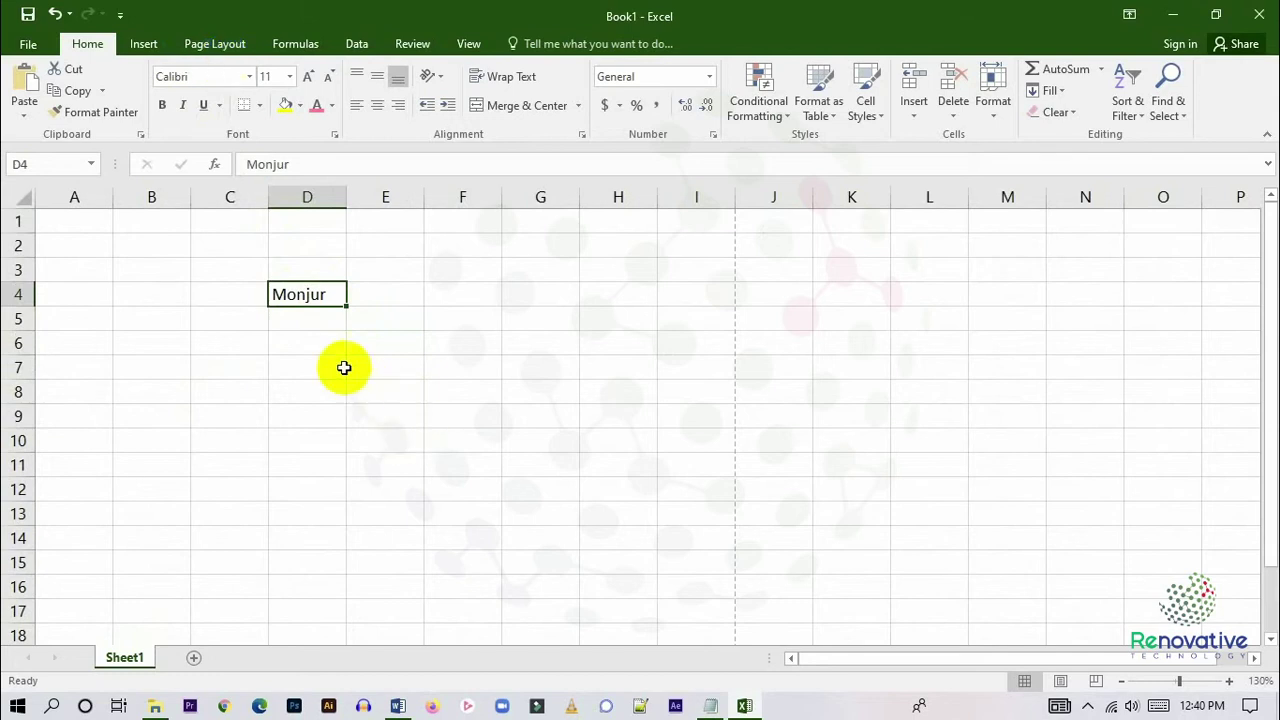
Open the list of fonts for cell D4, close it unchanged and erase the name from the cell.
{"action": "left_click", "coordinate": [252, 78]}
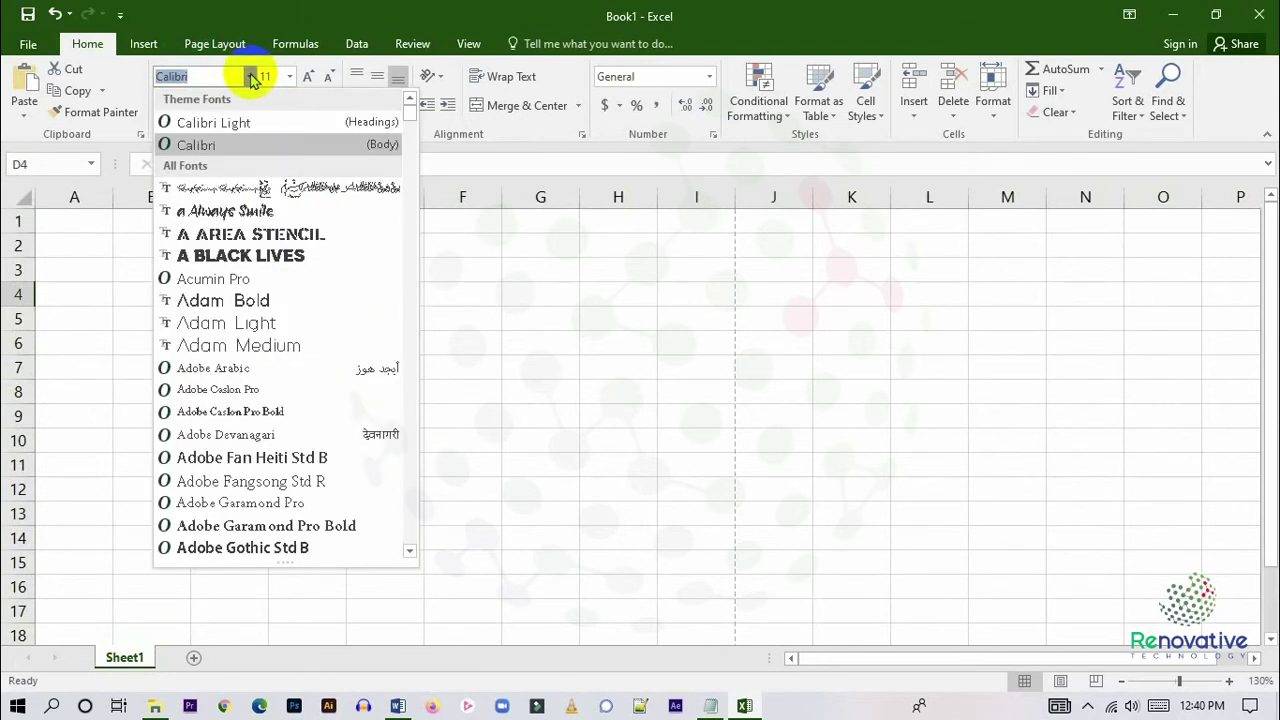
{"action": "key", "text": "Escape"}
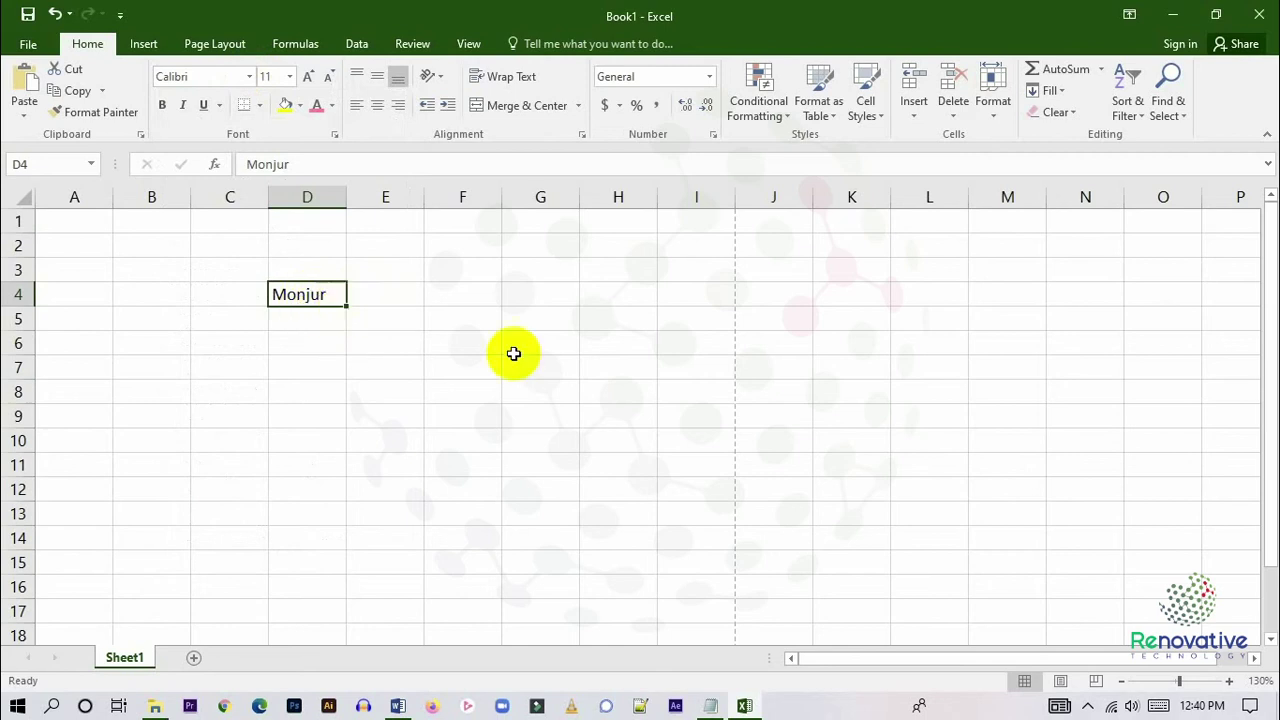
{"action": "left_click_drag", "start_coordinate": [307, 163], "coordinate": [206, 163]}
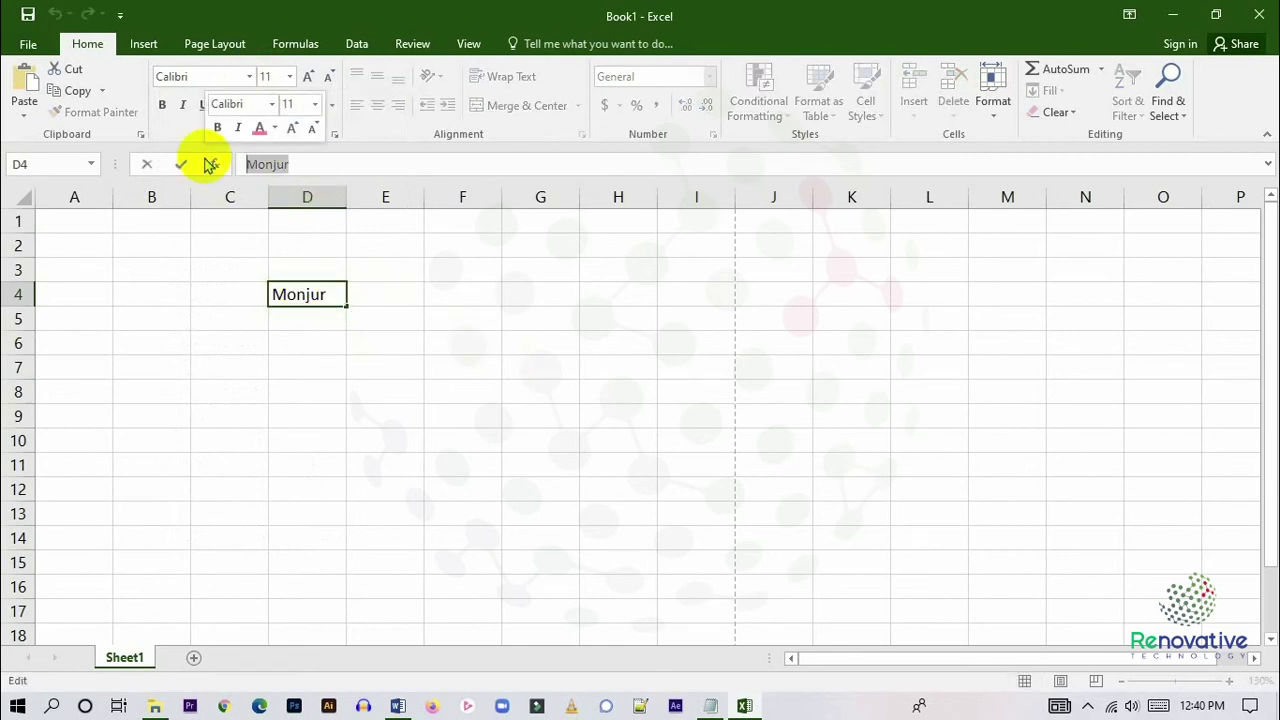
{"action": "key", "text": "BackSpace"}
Enter the person's first name in cell G4.
{"action": "left_click", "coordinate": [526, 294]}
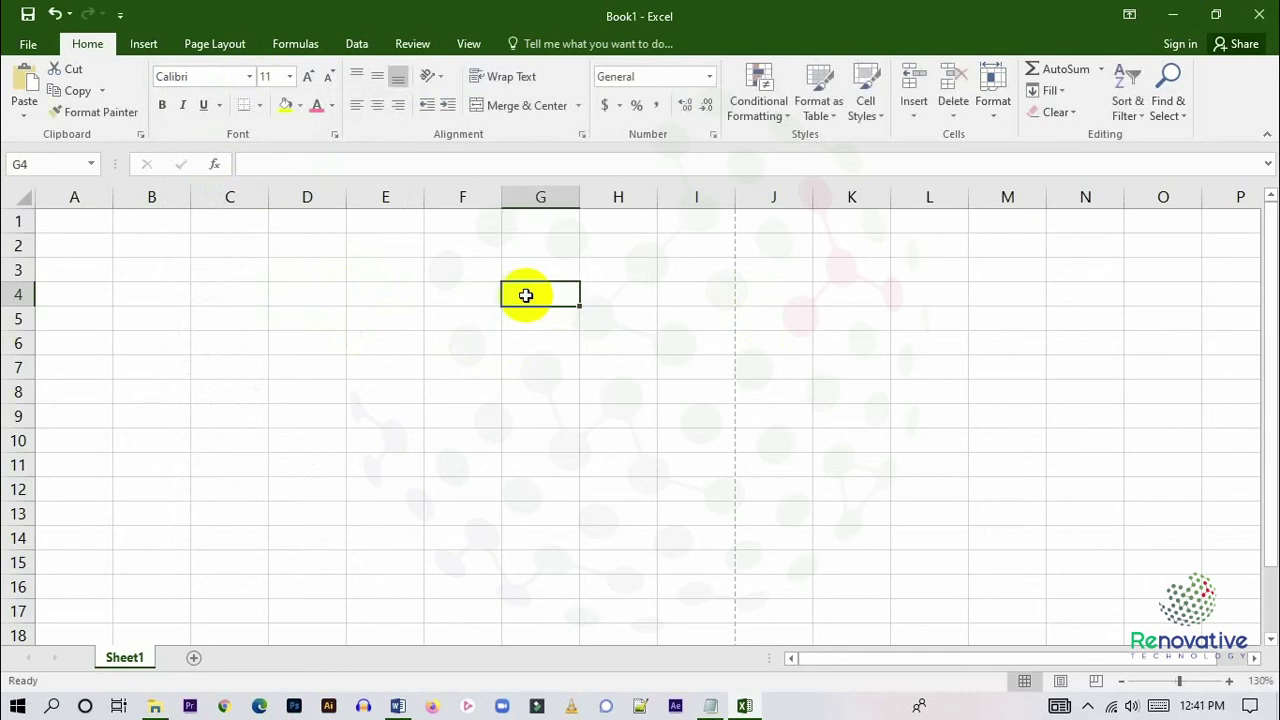
{"action": "type", "text": "Monjur"}
{"action": "left_click", "coordinate": [777, 489]}
Preview several fonts on the name in cell G4 and apply Adam Bold.
{"action": "left_click", "coordinate": [563, 295]}
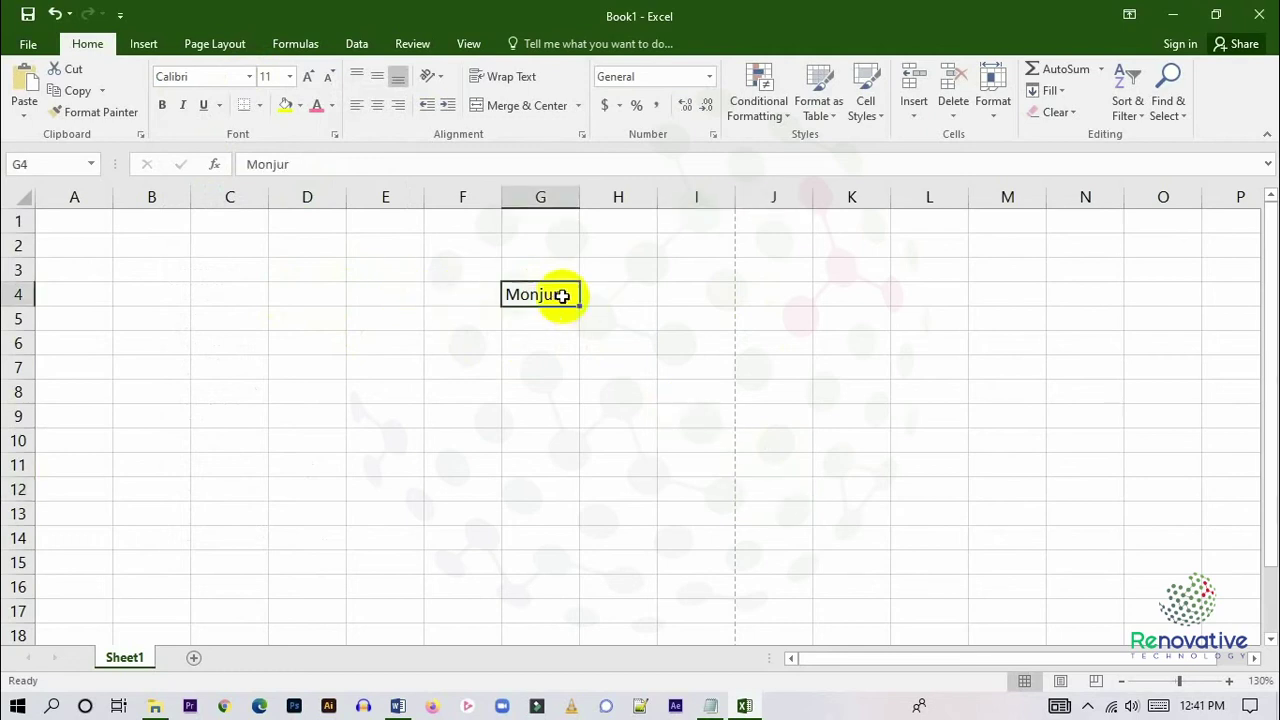
{"action": "left_click", "coordinate": [250, 78]}
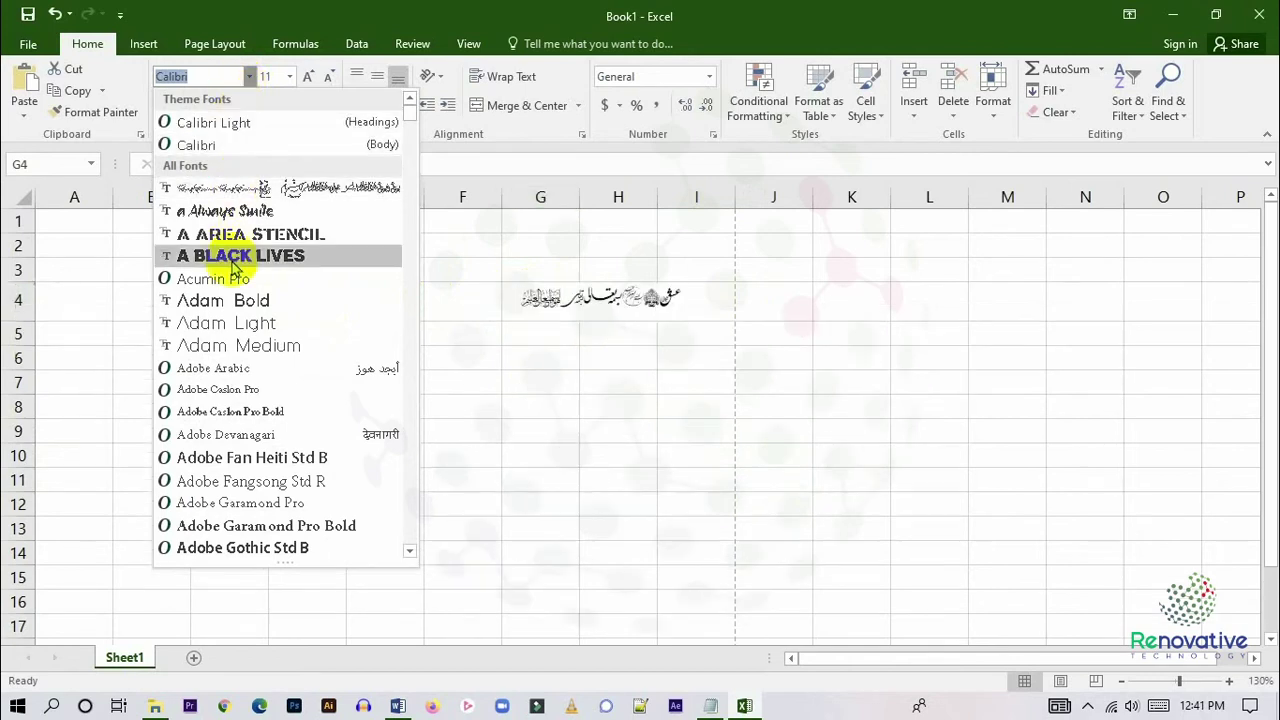
{"action": "scroll", "coordinate": [210, 320], "scroll_direction": "down", "scroll_amount": 6}
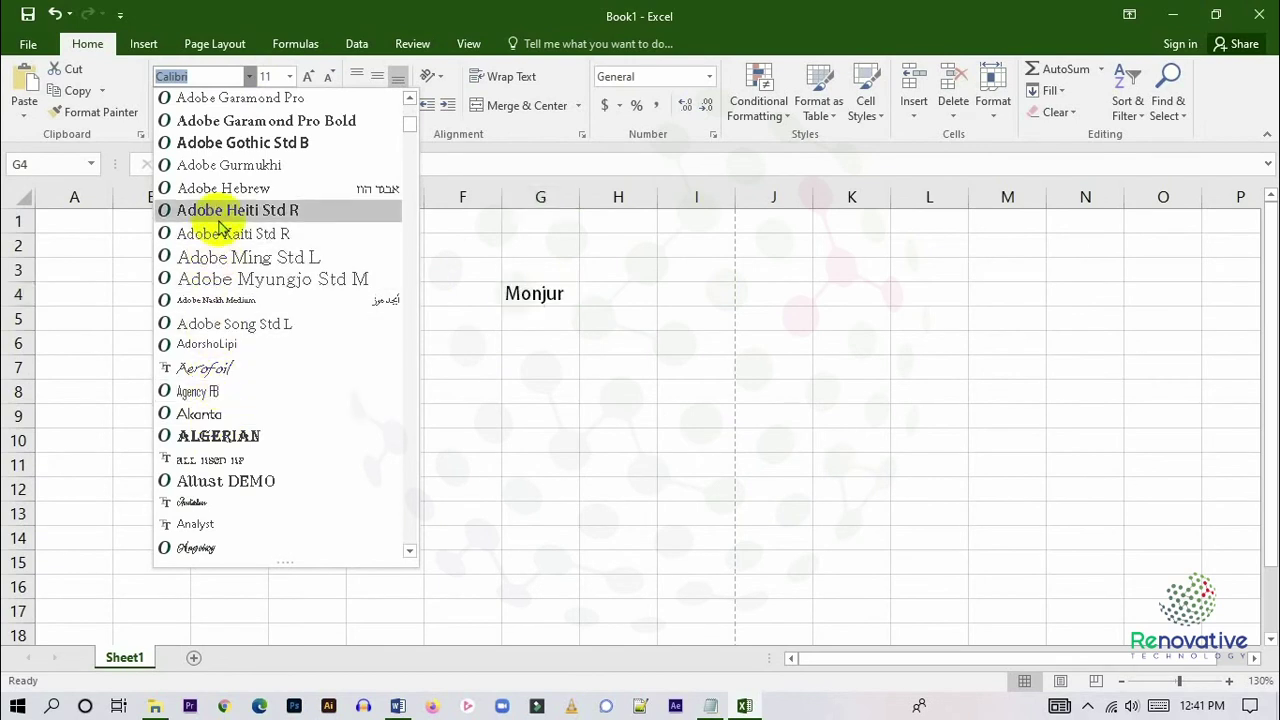
{"action": "scroll", "coordinate": [220, 228], "scroll_direction": "up", "scroll_amount": 3}
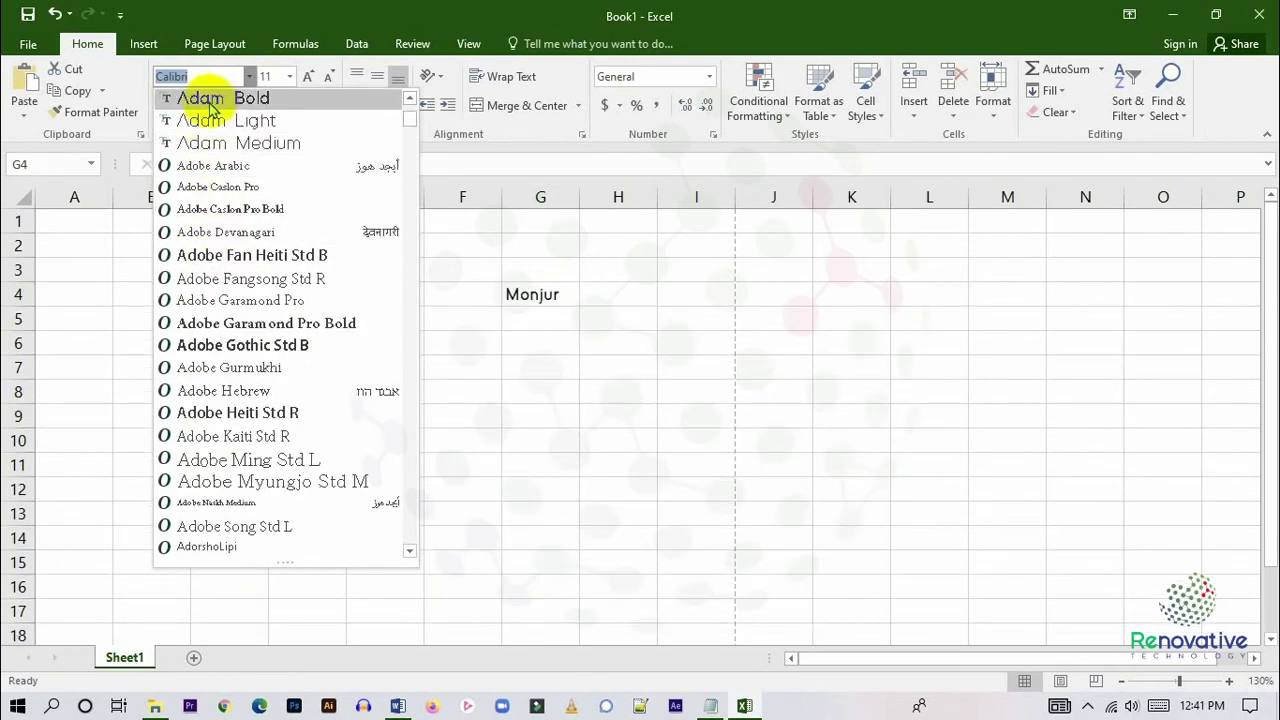
{"action": "left_click", "coordinate": [212, 100]}
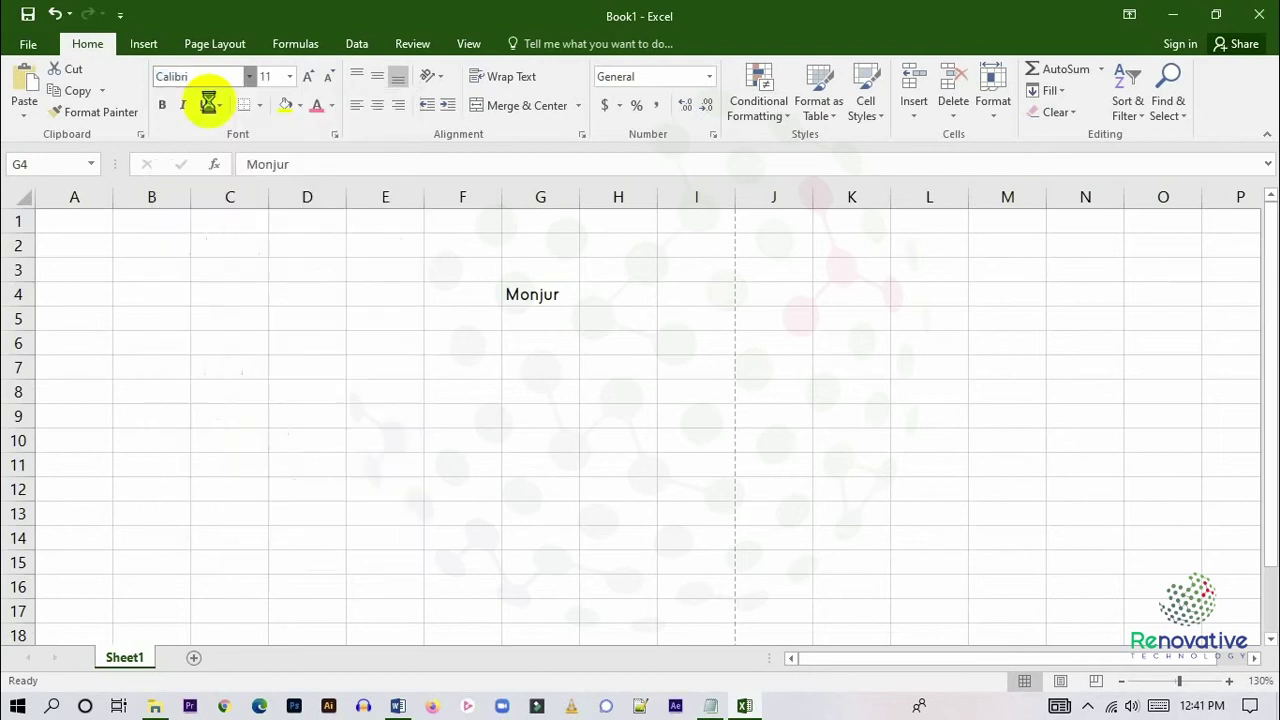
{"action": "left_click", "coordinate": [603, 341]}
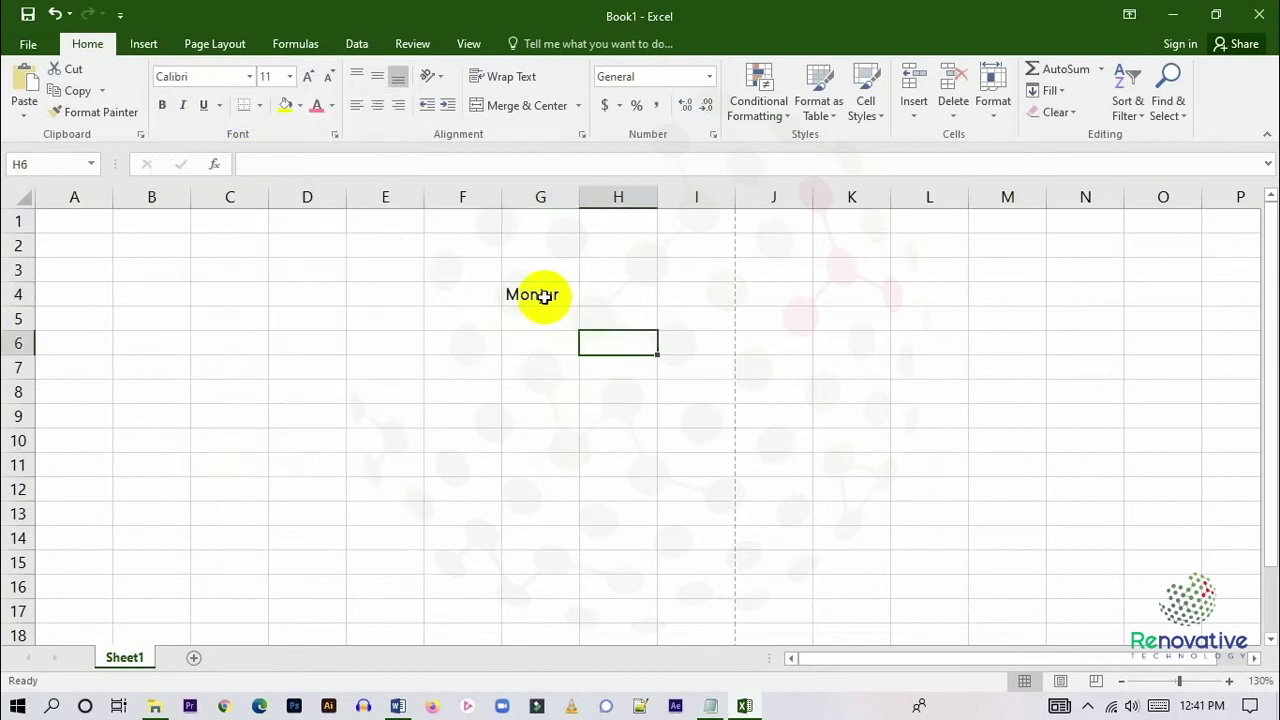
Try larger and smaller font sizes on the name in cell G4 and leave it at size 12.
{"action": "left_click", "coordinate": [543, 296]}
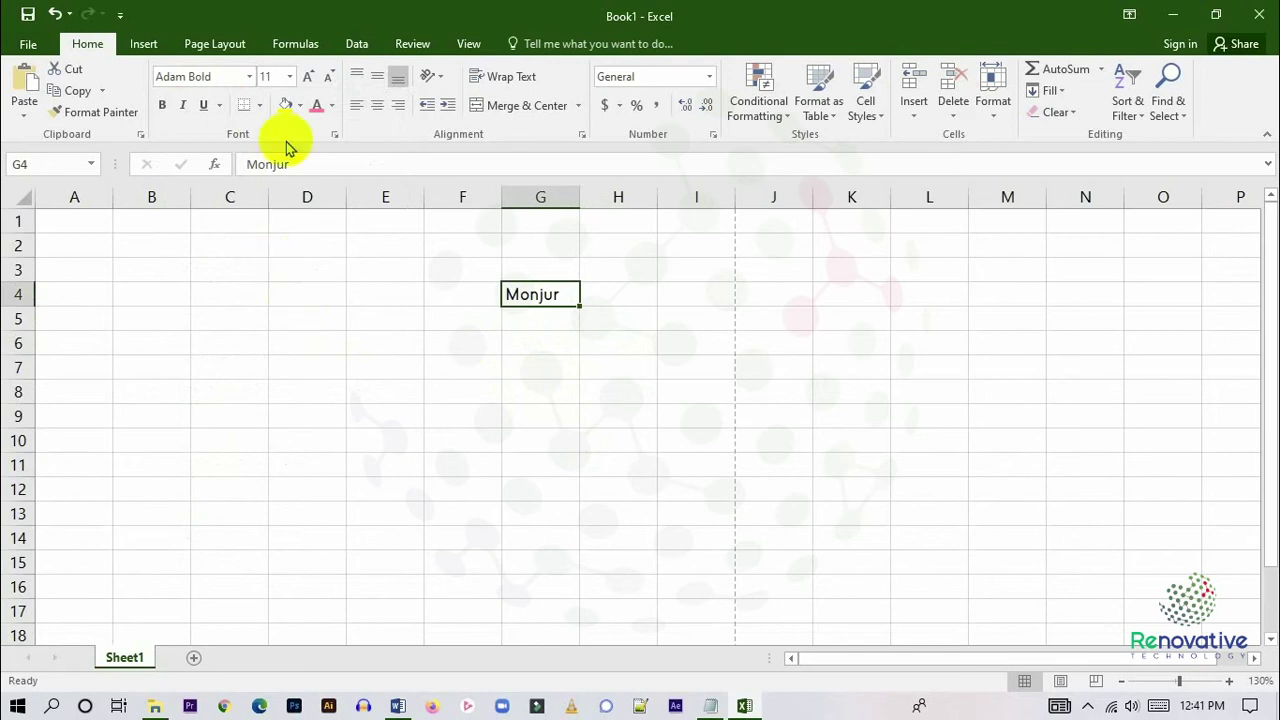
{"action": "left_click", "coordinate": [258, 75]}
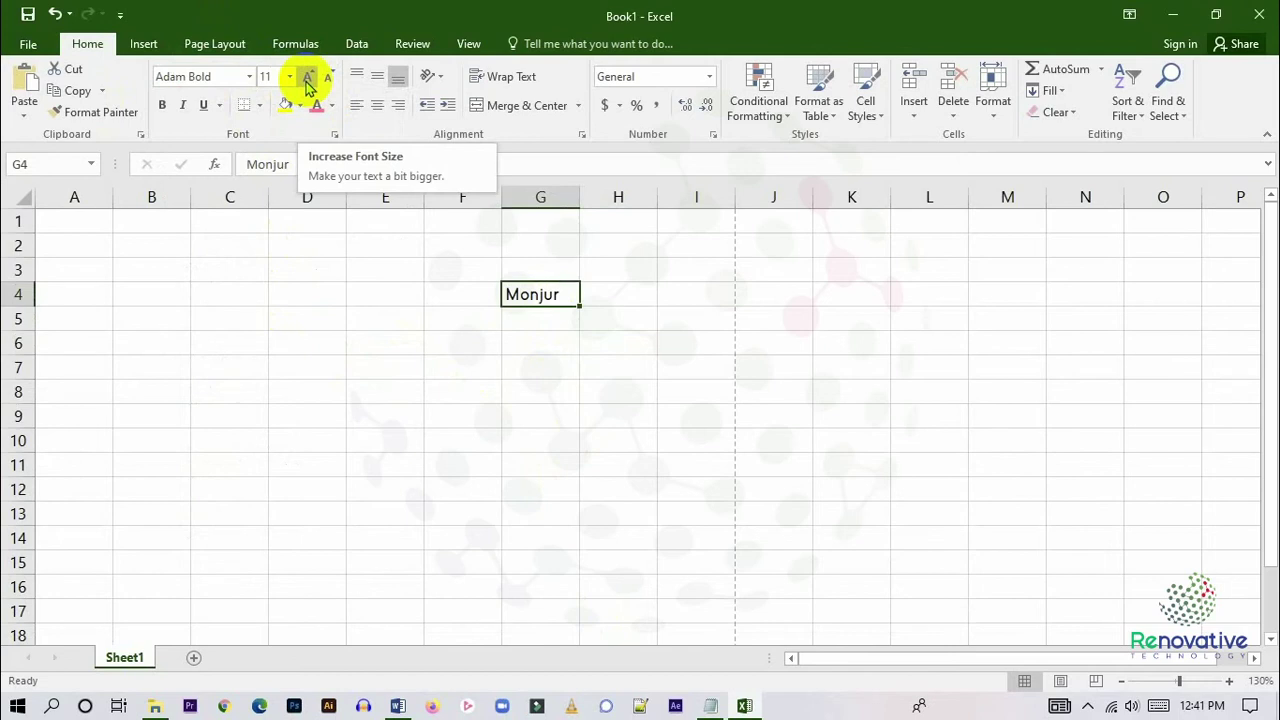
{"action": "left_click", "coordinate": [289, 77]}
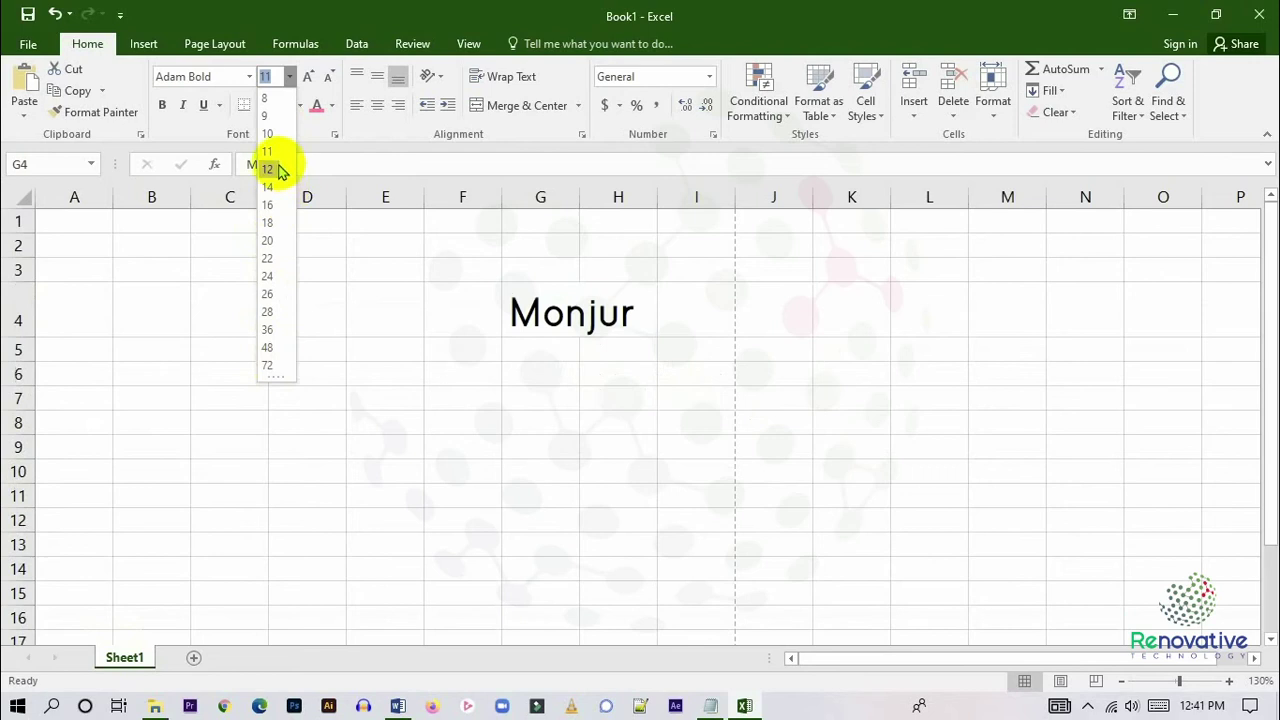
{"action": "left_click", "coordinate": [308, 77]}
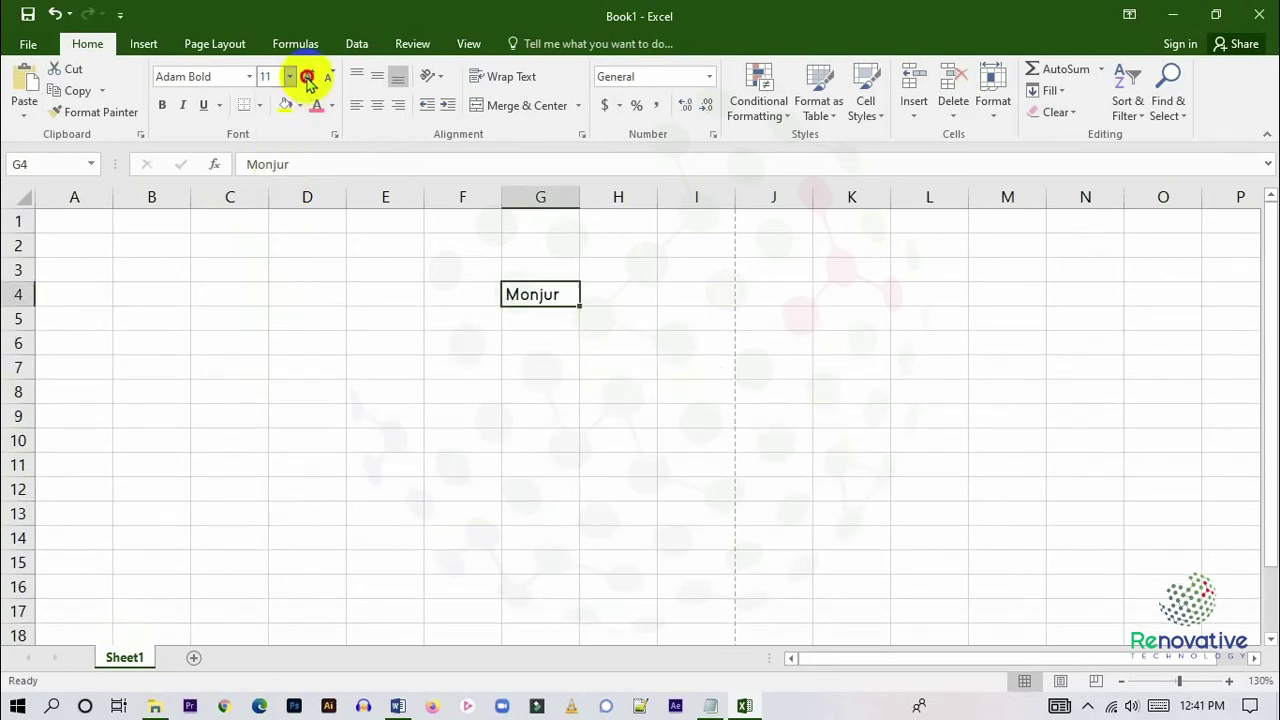
{"action": "left_click", "coordinate": [308, 77]}
{"action": "left_click", "coordinate": [326, 80]}
{"action": "left_click", "coordinate": [326, 80]}
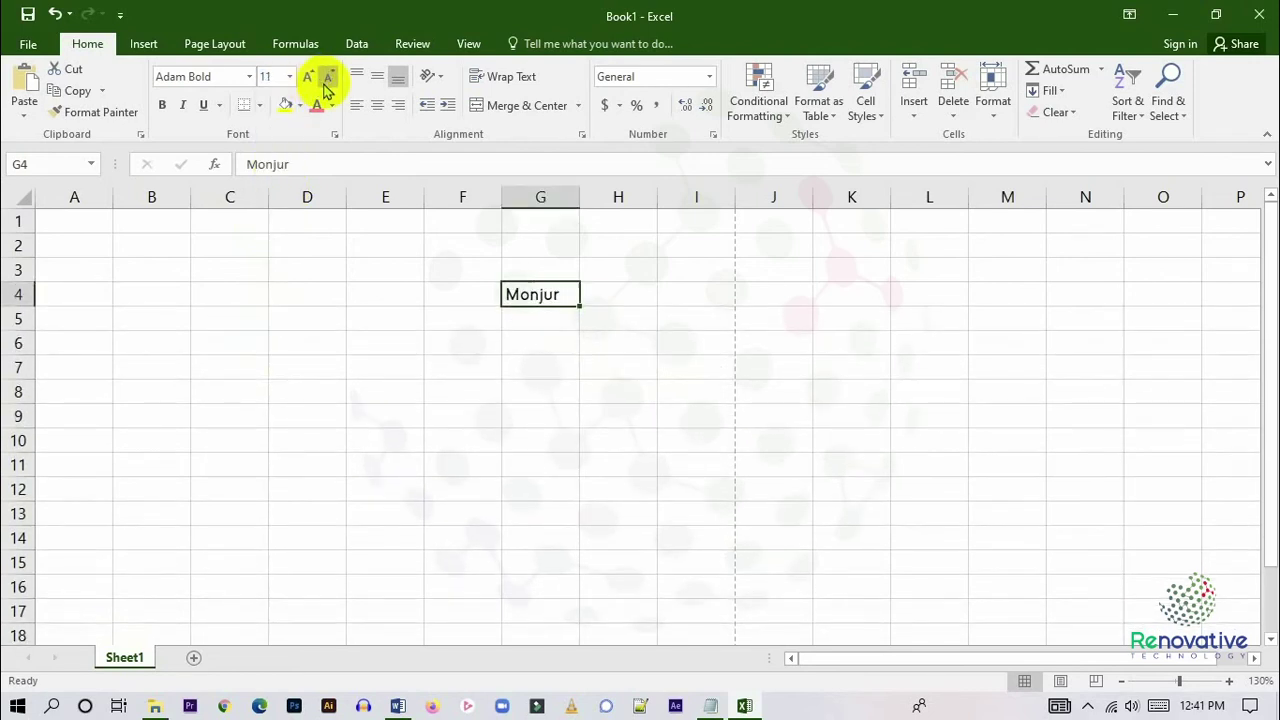
{"action": "left_click", "coordinate": [308, 78]}
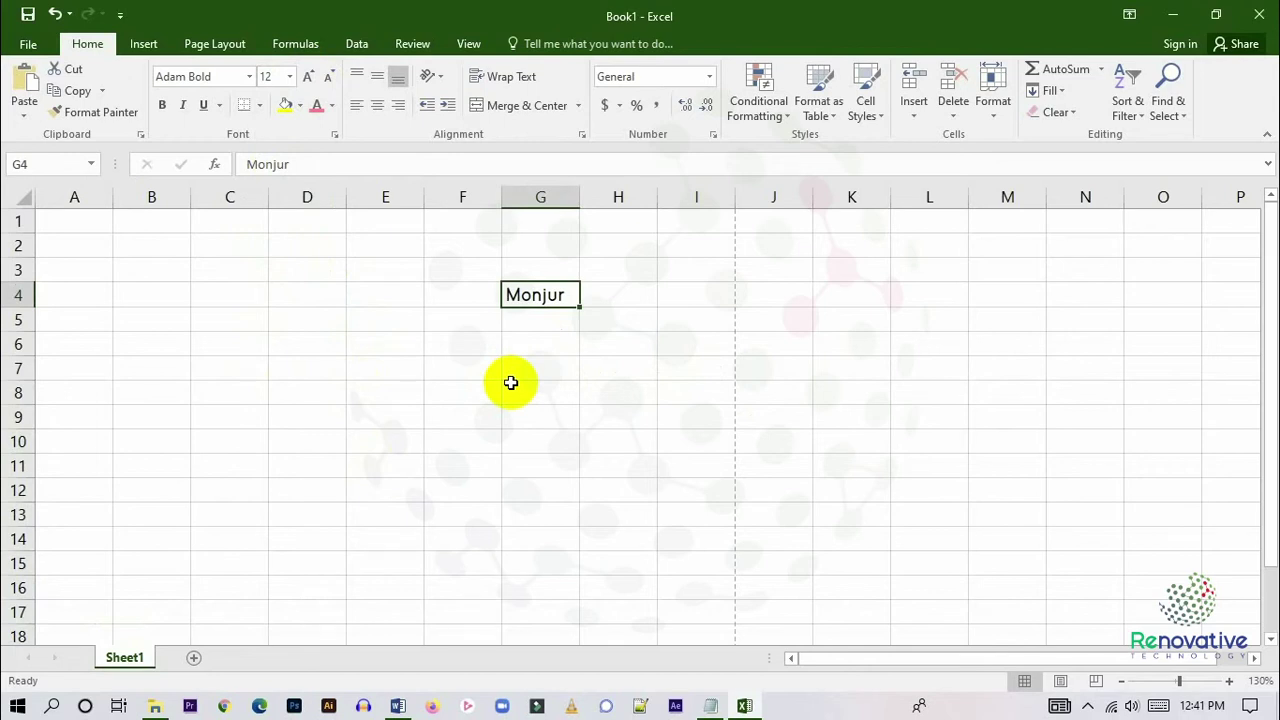
Try to resize the name in cell G4, once with the cell selected and once with its text highlighted.
{"action": "key", "text": "ctrl+bracketleft"}
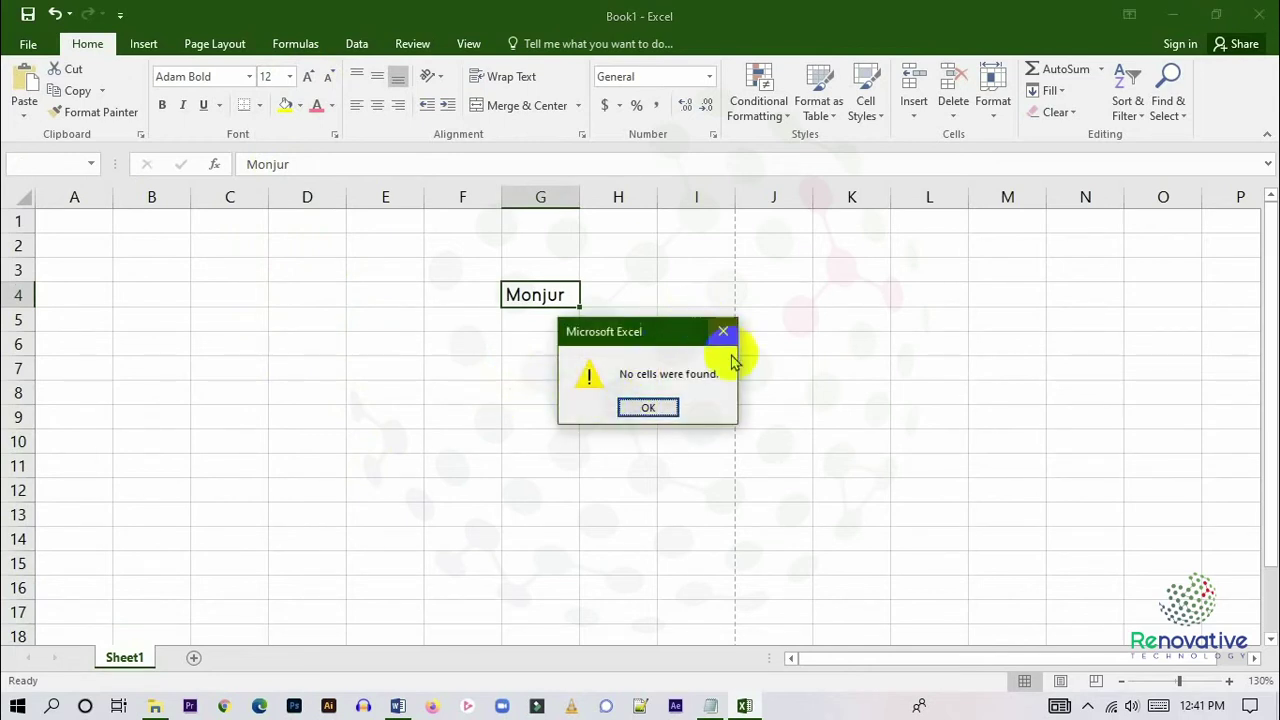
{"action": "left_click", "coordinate": [723, 332]}
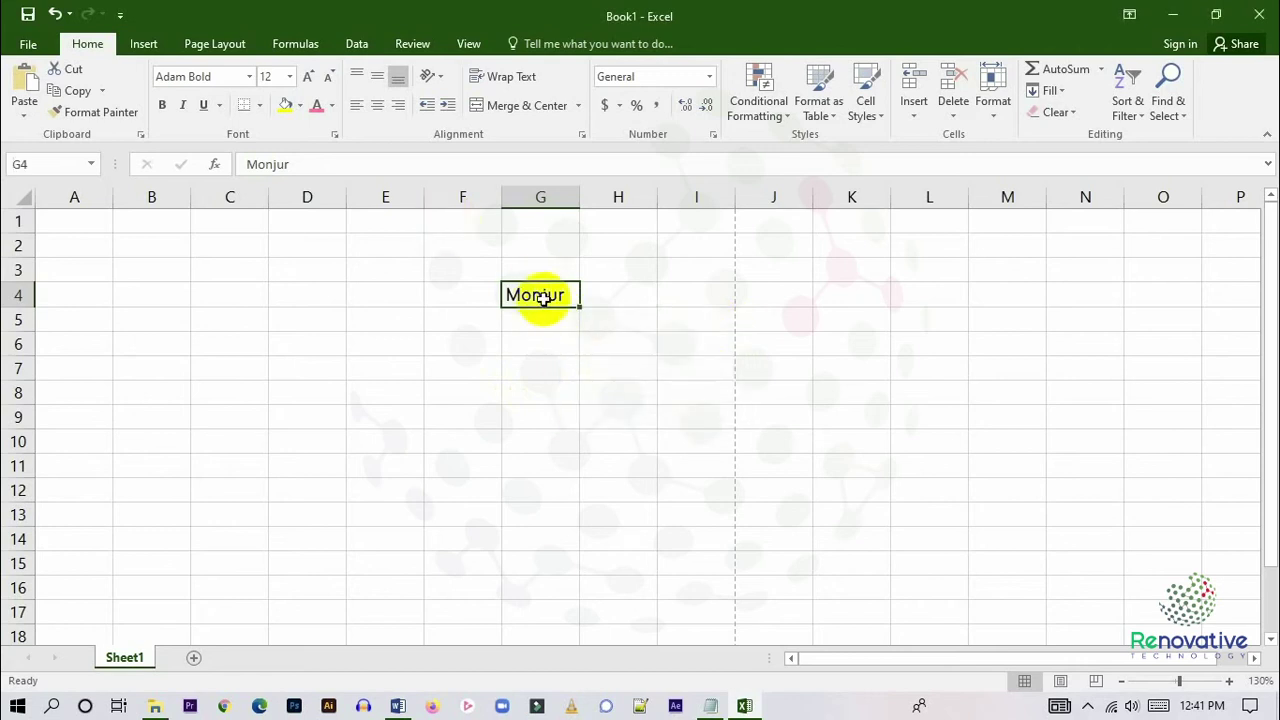
{"action": "left_click_drag", "start_coordinate": [564, 293], "coordinate": [505, 303]}
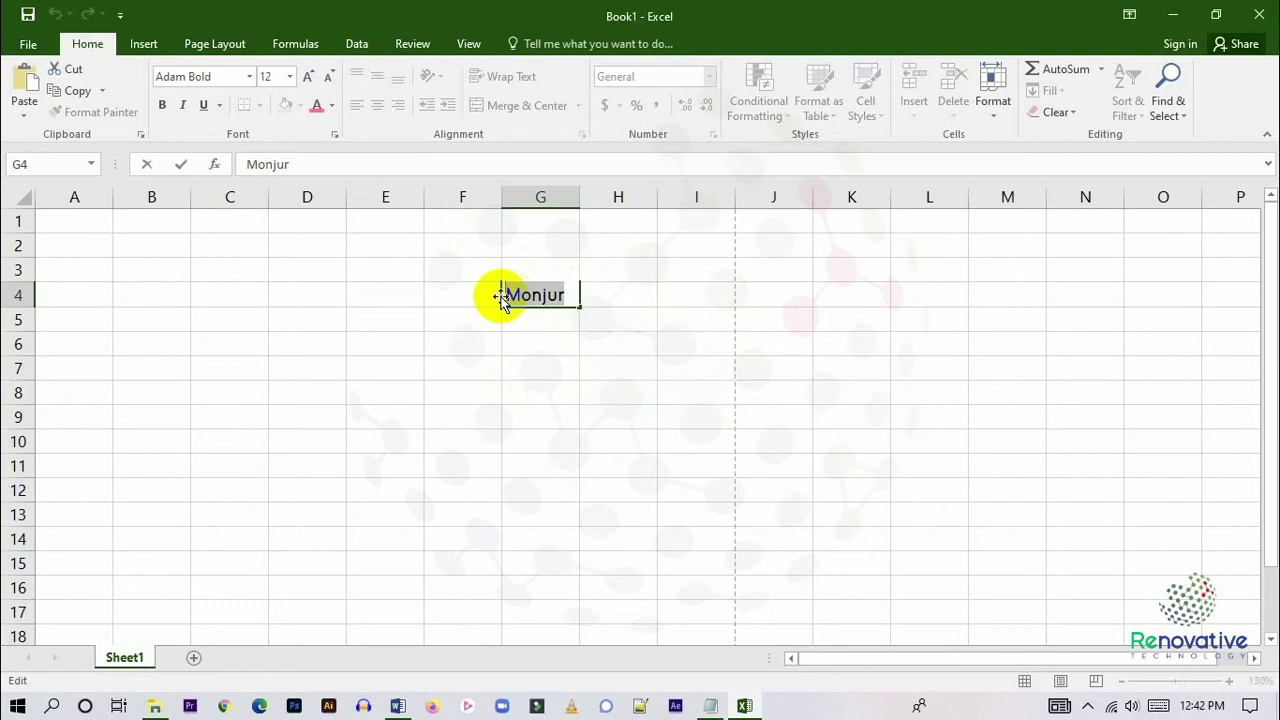
{"action": "left_click", "coordinate": [565, 362]}
{"action": "left_click", "coordinate": [558, 293]}
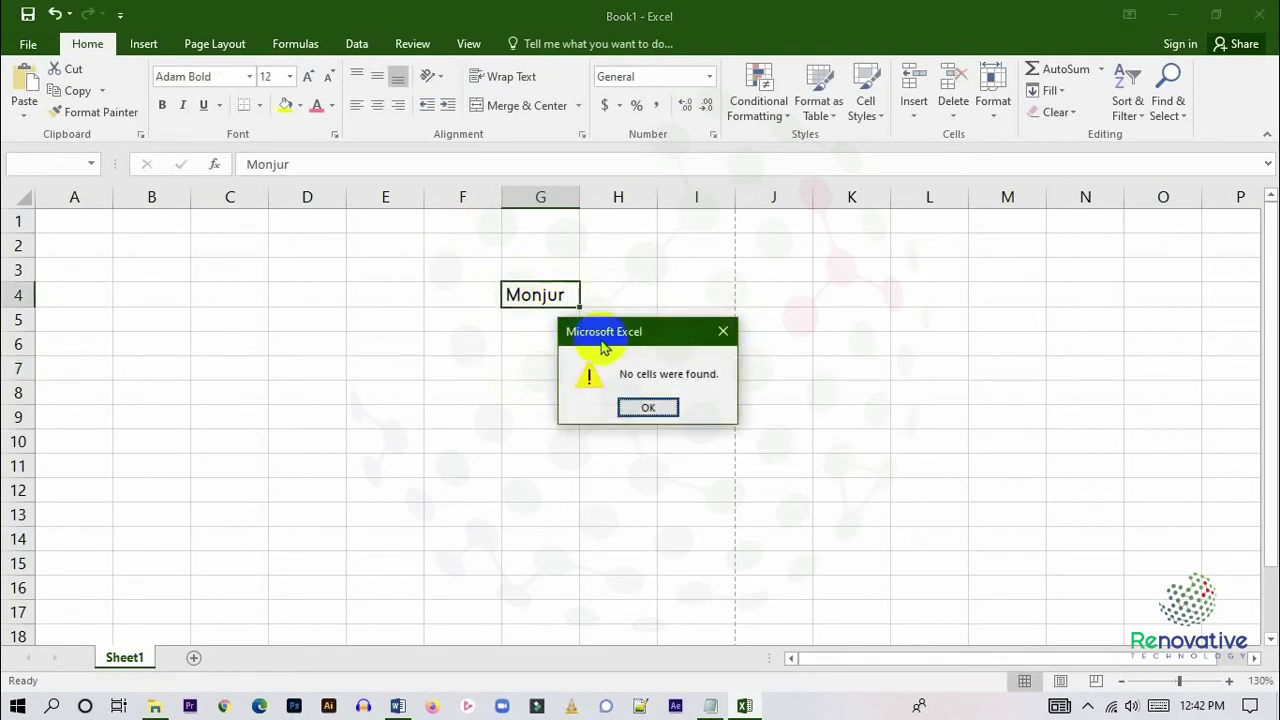
{"action": "left_click", "coordinate": [651, 410]}
{"action": "double_click", "coordinate": [567, 292]}
{"action": "left_click_drag", "start_coordinate": [563, 294], "coordinate": [498, 293]}
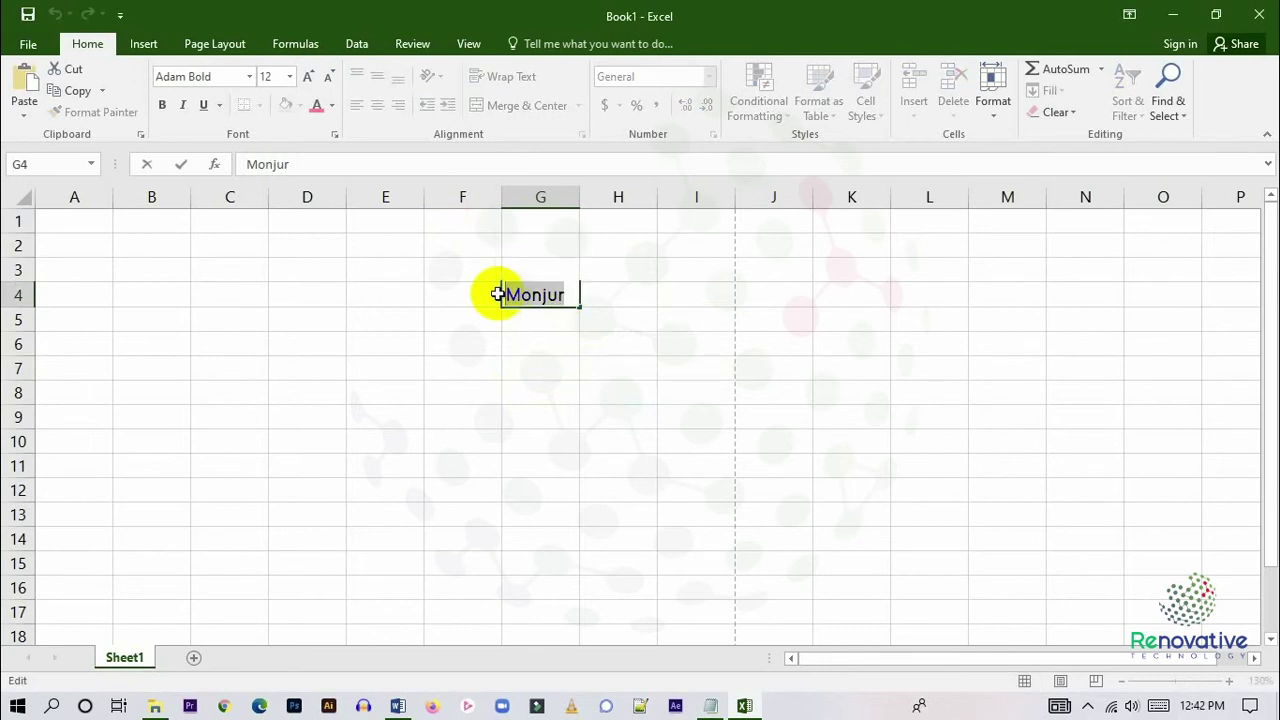
{"action": "left_click", "coordinate": [620, 366]}
{"action": "left_click", "coordinate": [543, 290]}
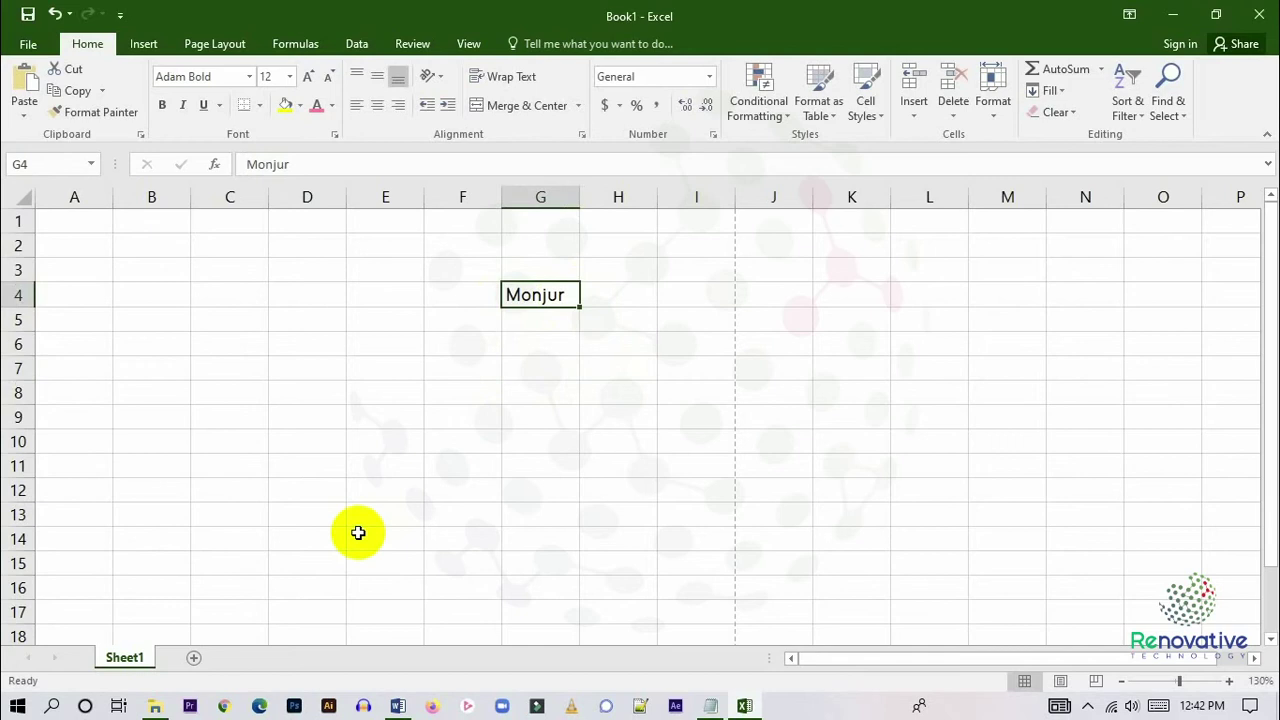
Switch to the Word document, enlarge the "Excel" heading to font size 34 and return to the Excel workbook.
{"action": "left_click", "coordinate": [405, 703]}
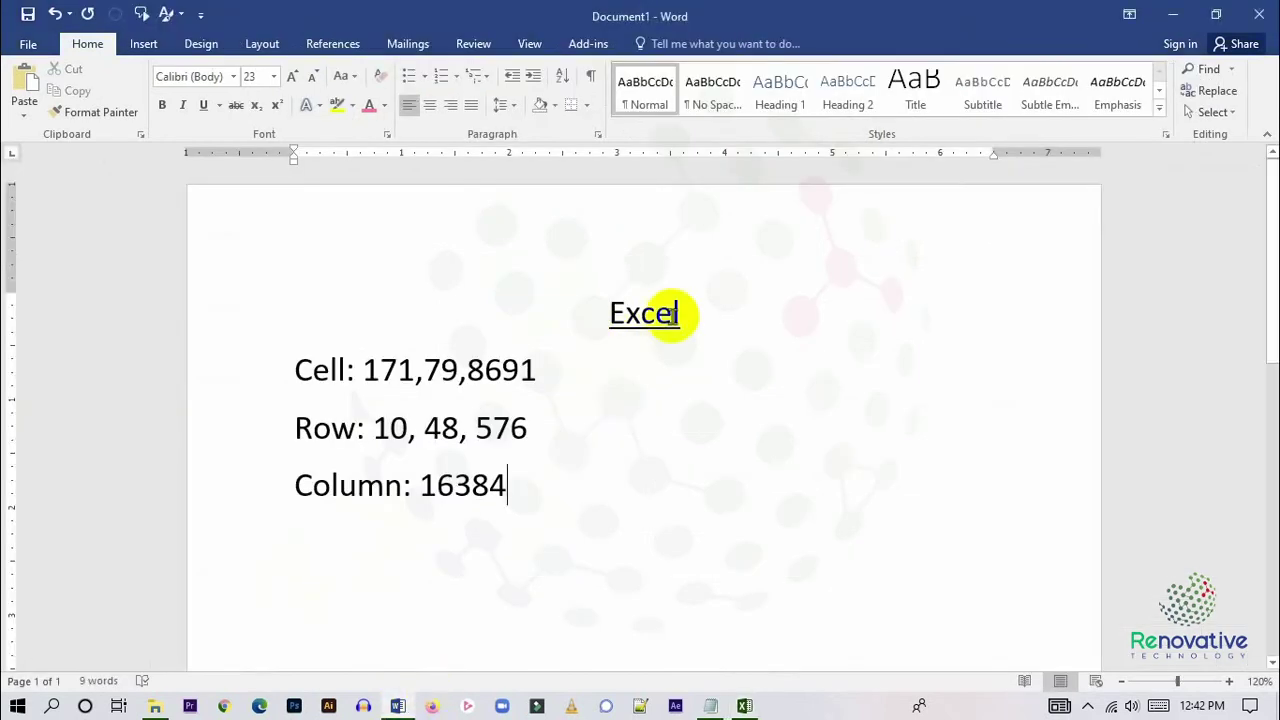
{"action": "double_click", "coordinate": [605, 318]}
{"action": "key", "text": "ctrl+bracketright"}
{"action": "key", "text": "ctrl+bracketright"}
{"action": "key", "text": "ctrl+bracketright"}
{"action": "key", "text": "ctrl+bracketright"}
{"action": "key", "text": "ctrl+bracketright"}
{"action": "key", "text": "ctrl+bracketright"}
{"action": "key", "text": "ctrl+bracketright"}
{"action": "key", "text": "ctrl+bracketright"}
{"action": "key", "text": "ctrl+bracketright"}
{"action": "key", "text": "ctrl+bracketright"}
{"action": "key", "text": "ctrl+bracketright"}
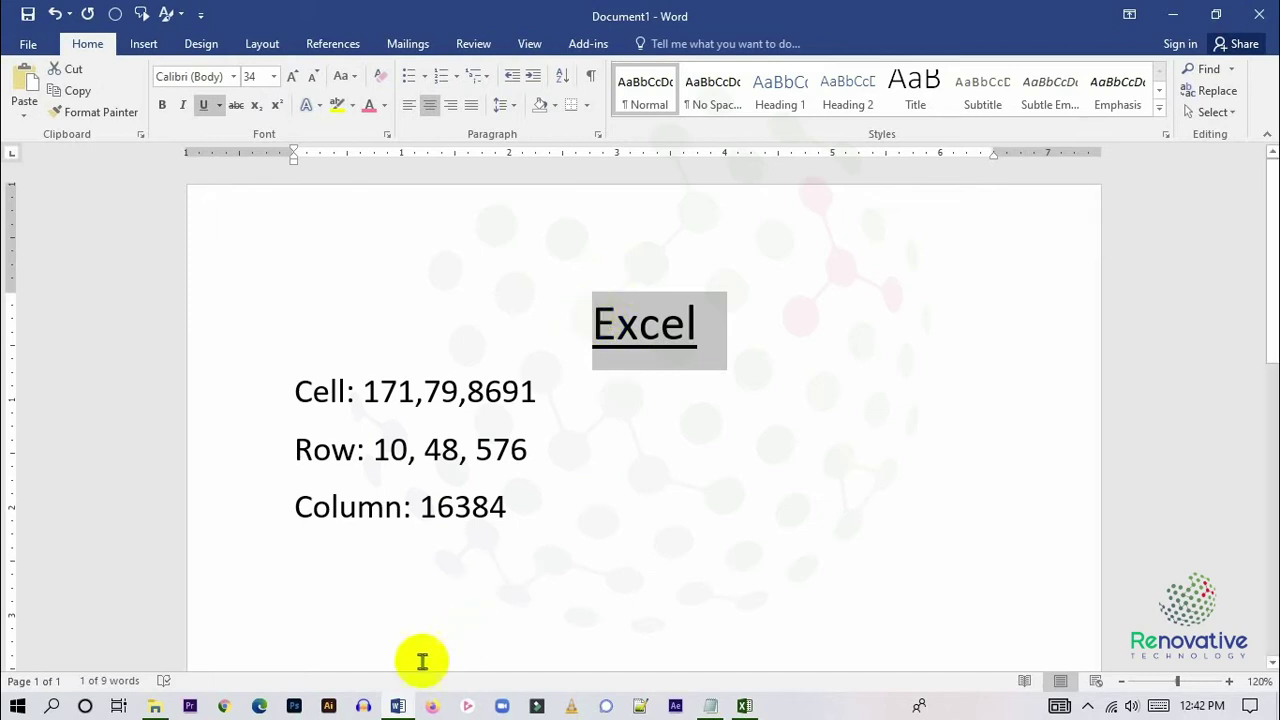
{"action": "left_click", "coordinate": [745, 706]}
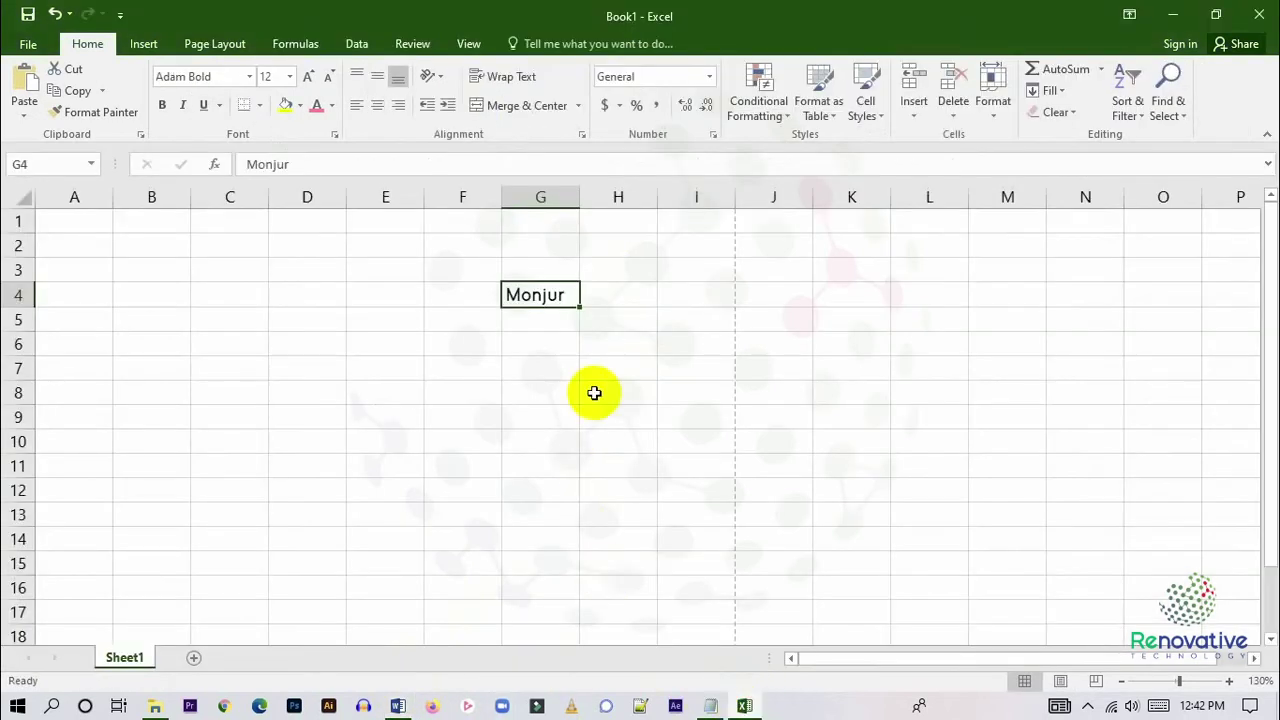
Increase the font size of the name in cell G4 to 16 and reduce it back to 12.
{"action": "left_click", "coordinate": [582, 316]}
{"action": "left_click", "coordinate": [560, 292]}
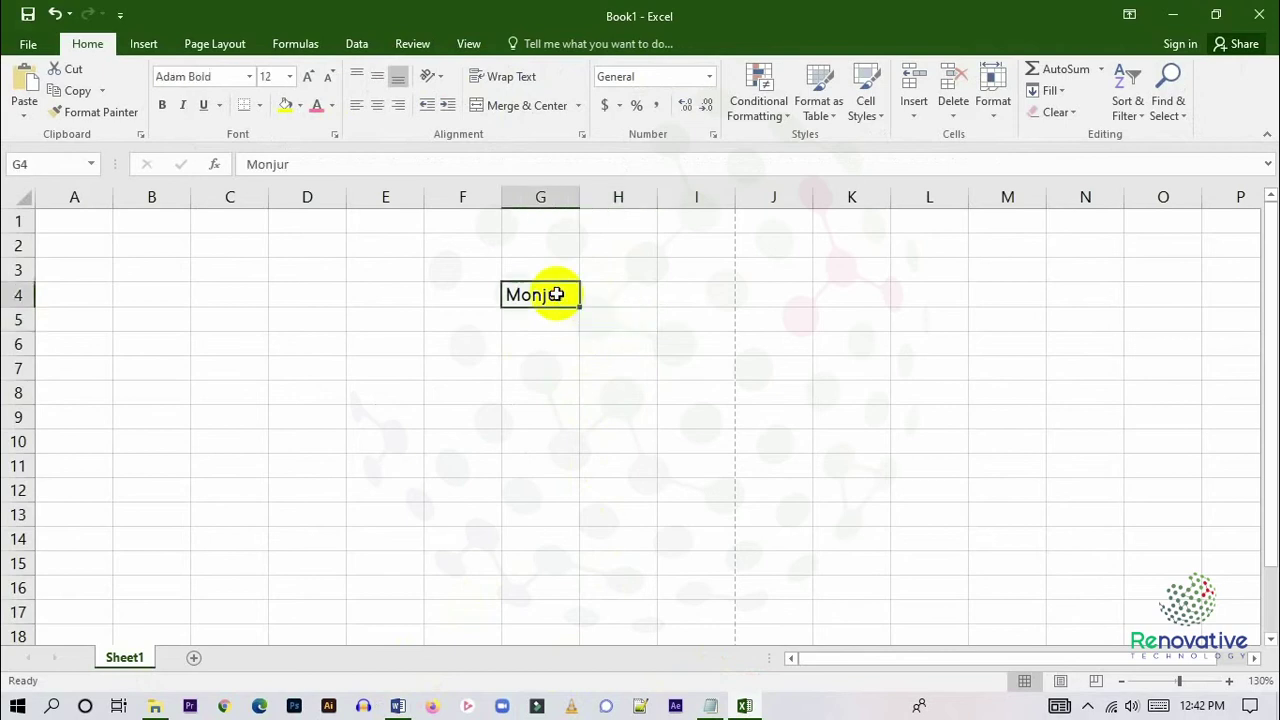
{"action": "left_click", "coordinate": [309, 77]}
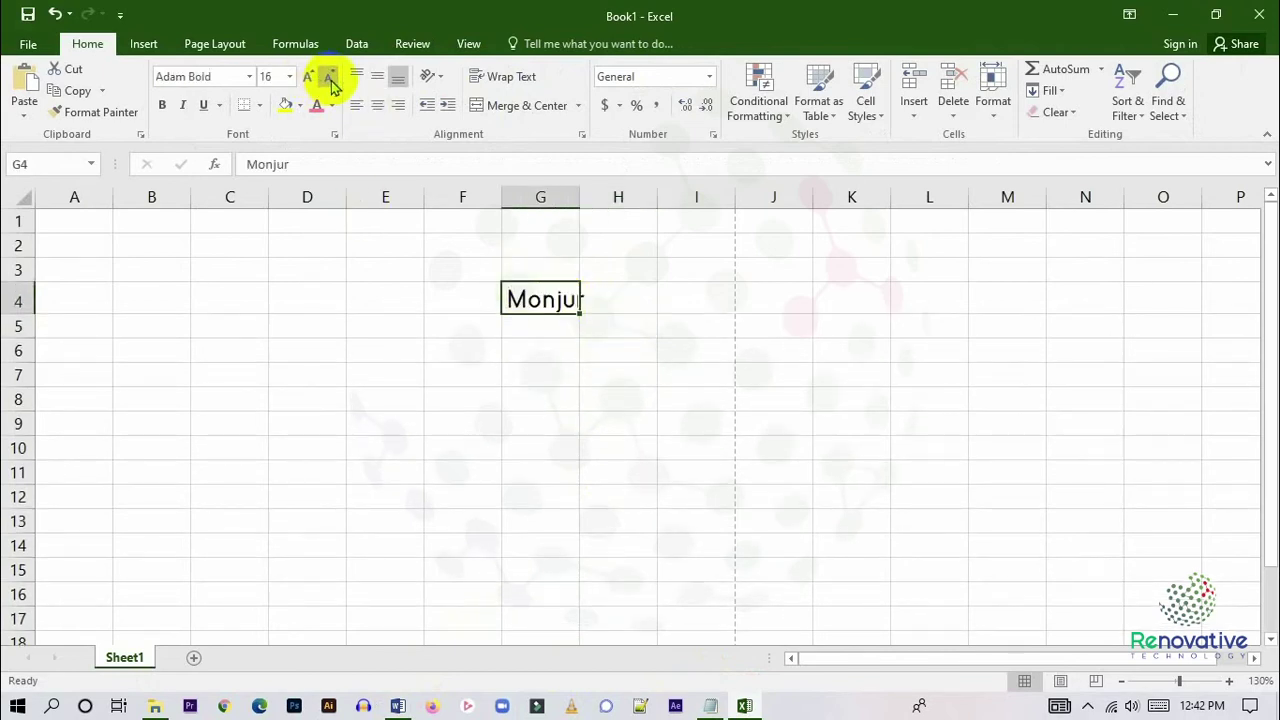
{"action": "left_click", "coordinate": [330, 78]}
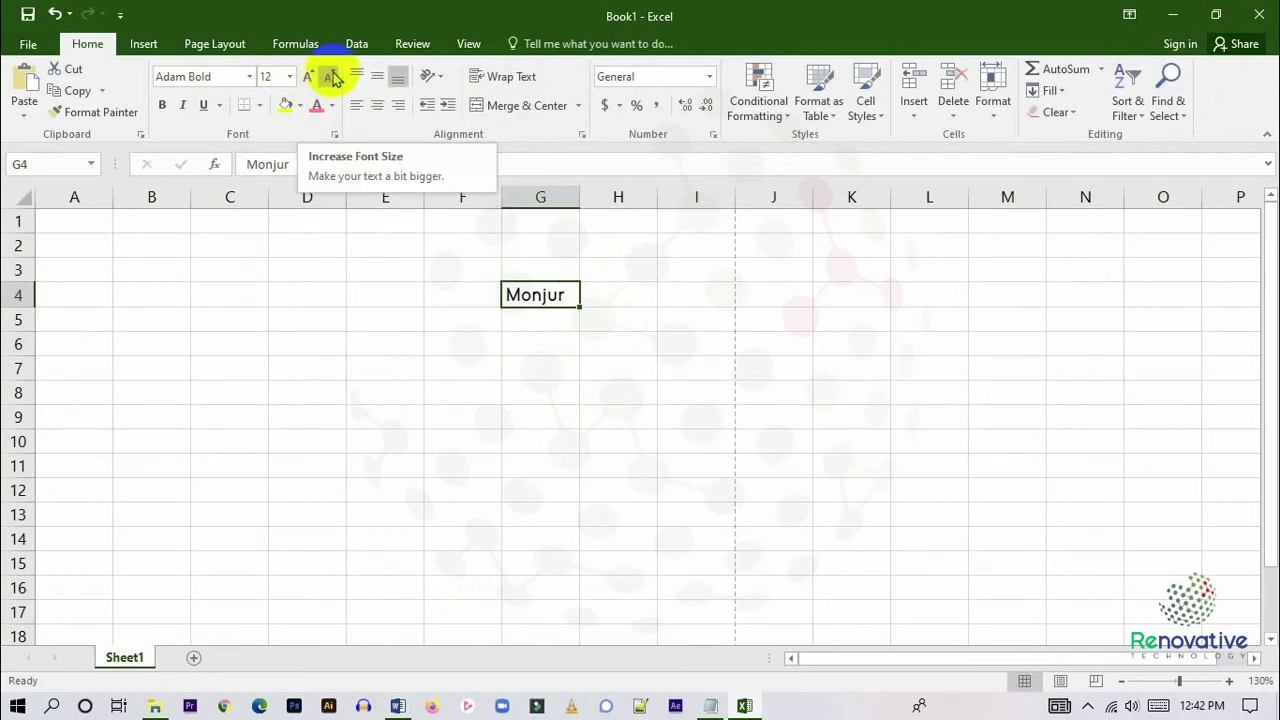
{"action": "left_click", "coordinate": [490, 414]}
{"action": "left_click", "coordinate": [555, 290]}
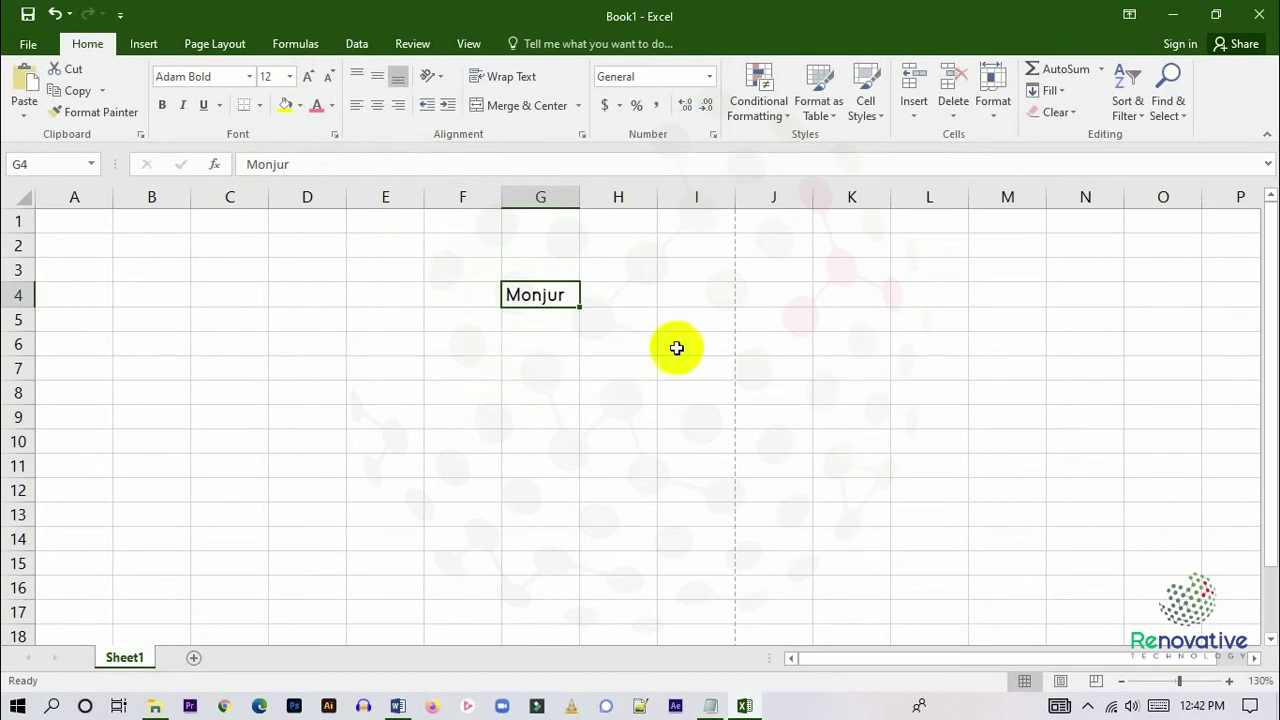
Toggle bold, italic and underline on and off again for the name in cell G4.
{"action": "left_click", "coordinate": [170, 105]}
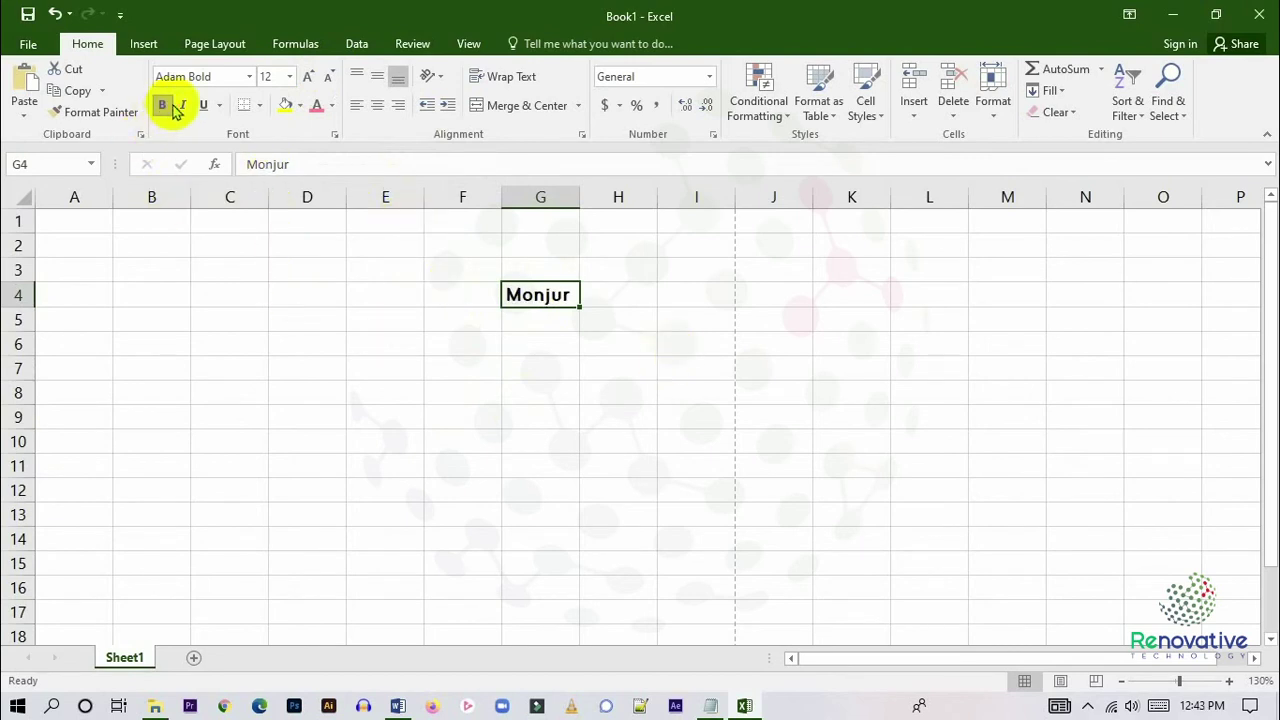
{"action": "left_click", "coordinate": [170, 105]}
{"action": "left_click", "coordinate": [183, 105]}
{"action": "left_click", "coordinate": [183, 105]}
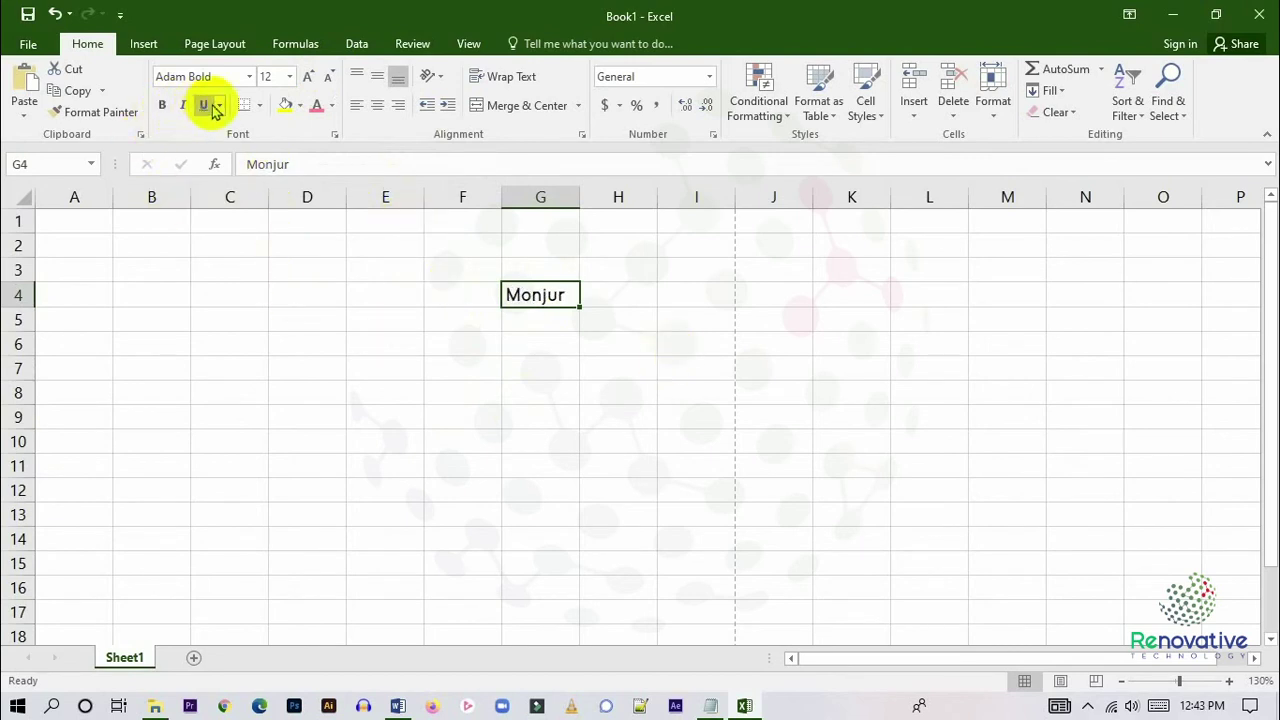
{"action": "left_click", "coordinate": [206, 105]}
{"action": "left_click", "coordinate": [207, 105]}
Apply a double underline to the name in cell G4 and remove it again.
{"action": "left_click", "coordinate": [219, 106]}
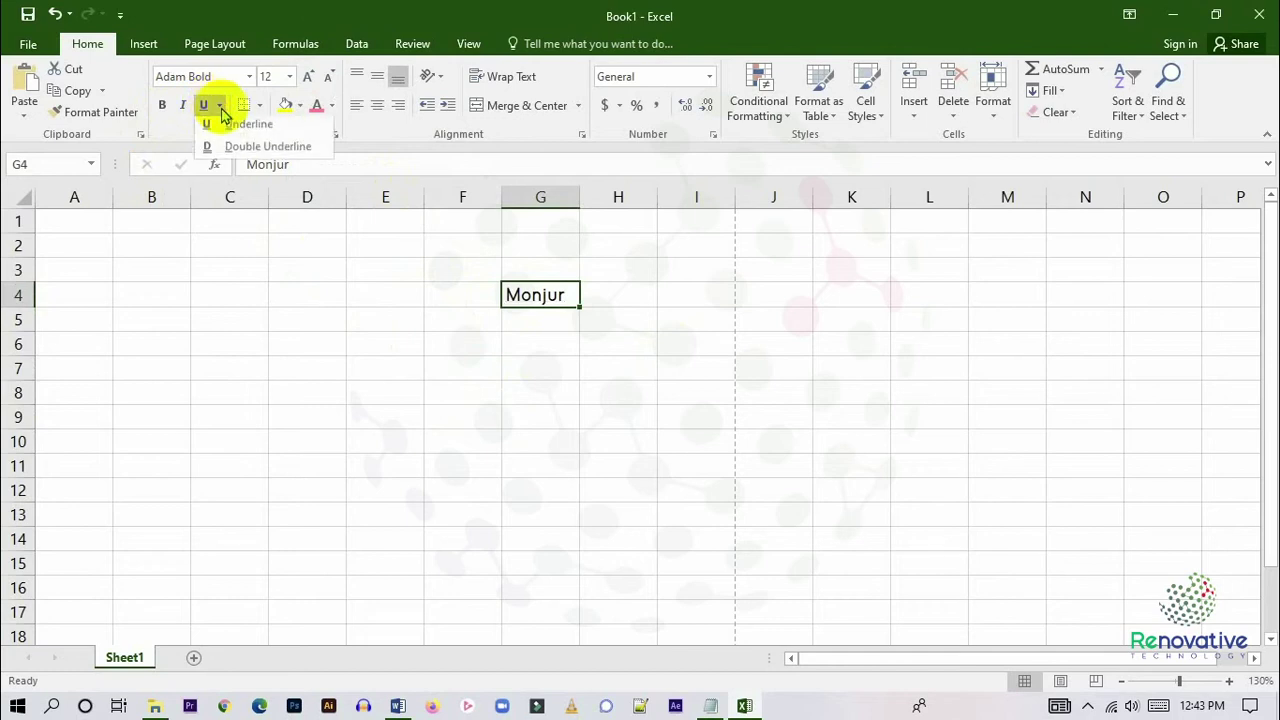
{"action": "left_click", "coordinate": [250, 151]}
{"action": "left_click", "coordinate": [617, 488]}
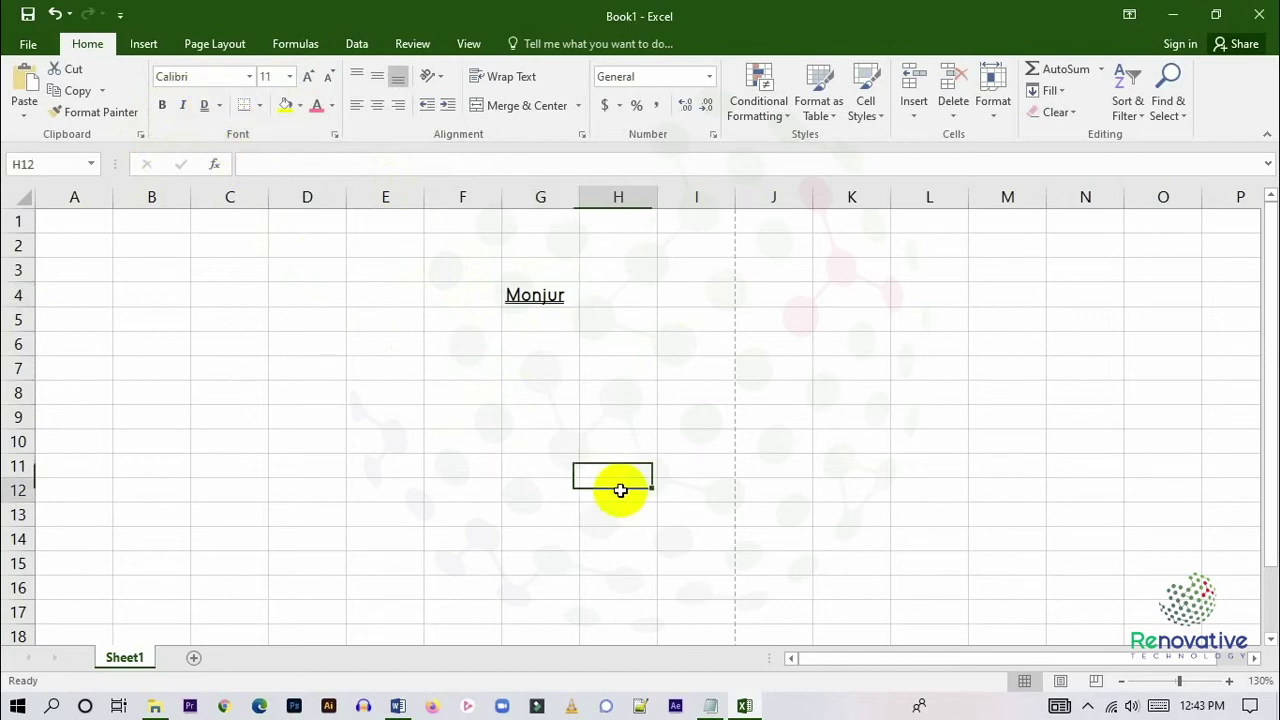
{"action": "scroll", "coordinate": [428, 251], "scroll_direction": "up", "scroll_amount": 4}
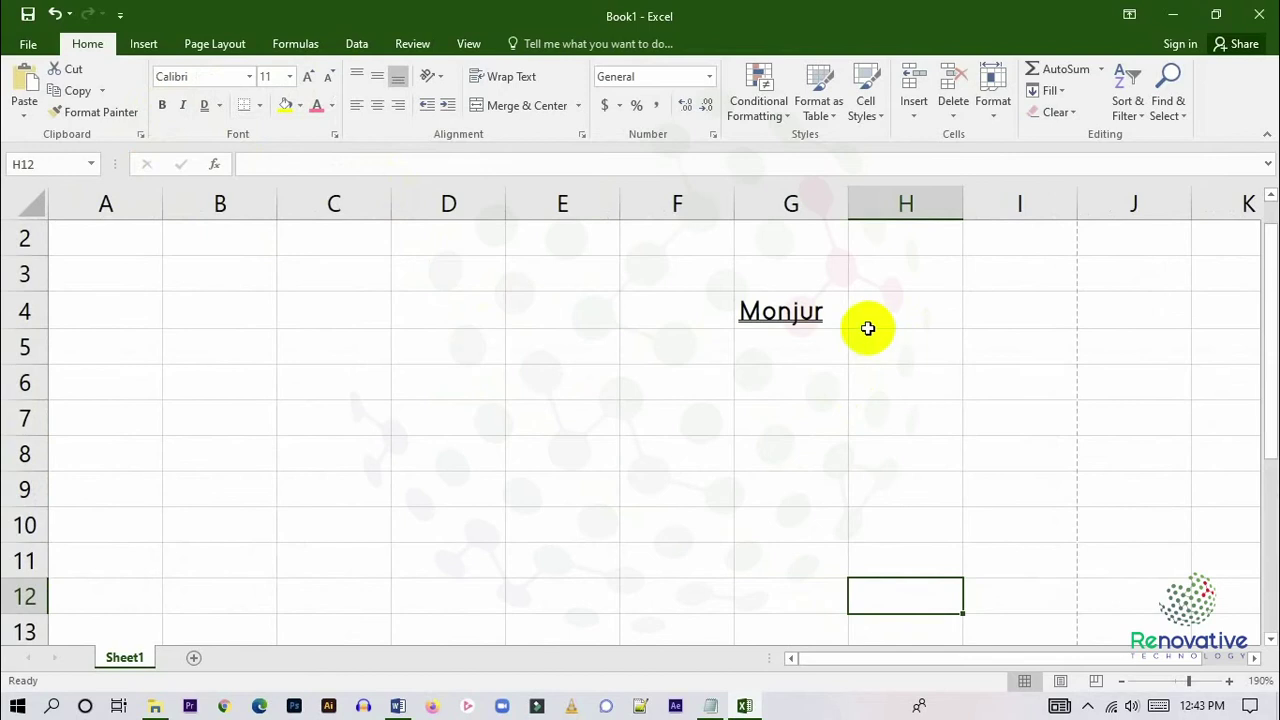
{"action": "left_click", "coordinate": [798, 316]}
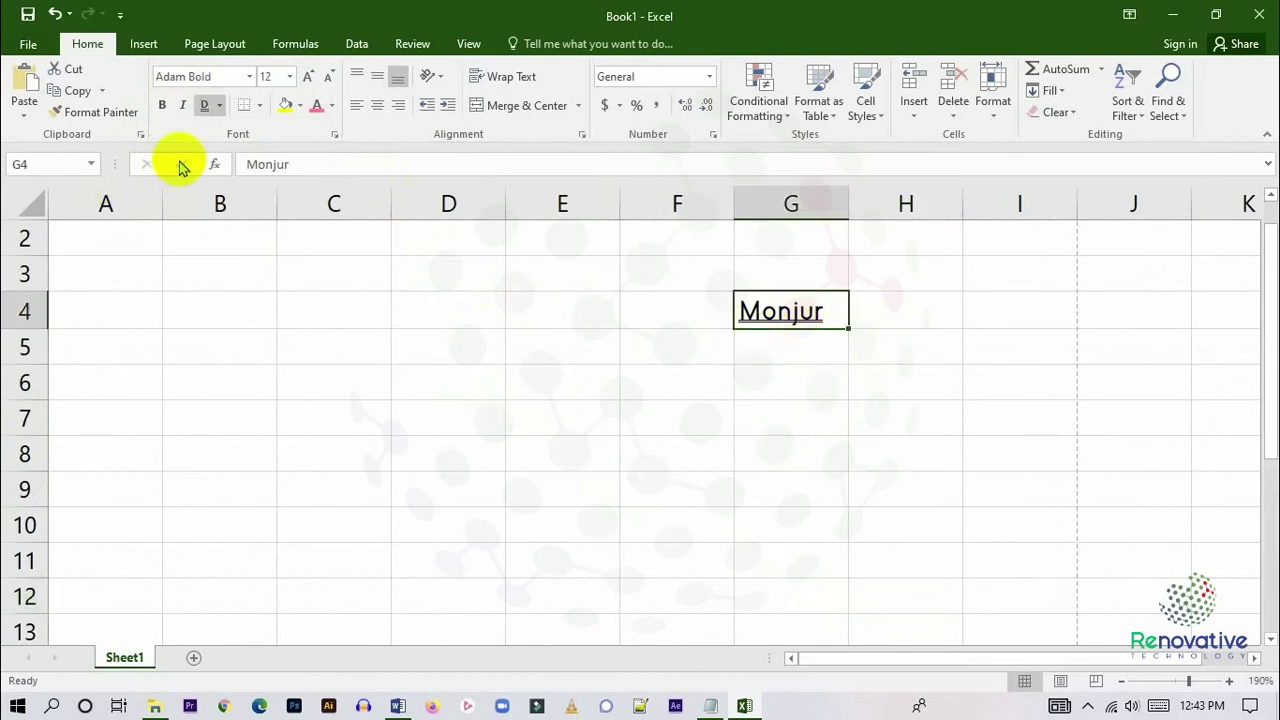
{"action": "left_click", "coordinate": [219, 106]}
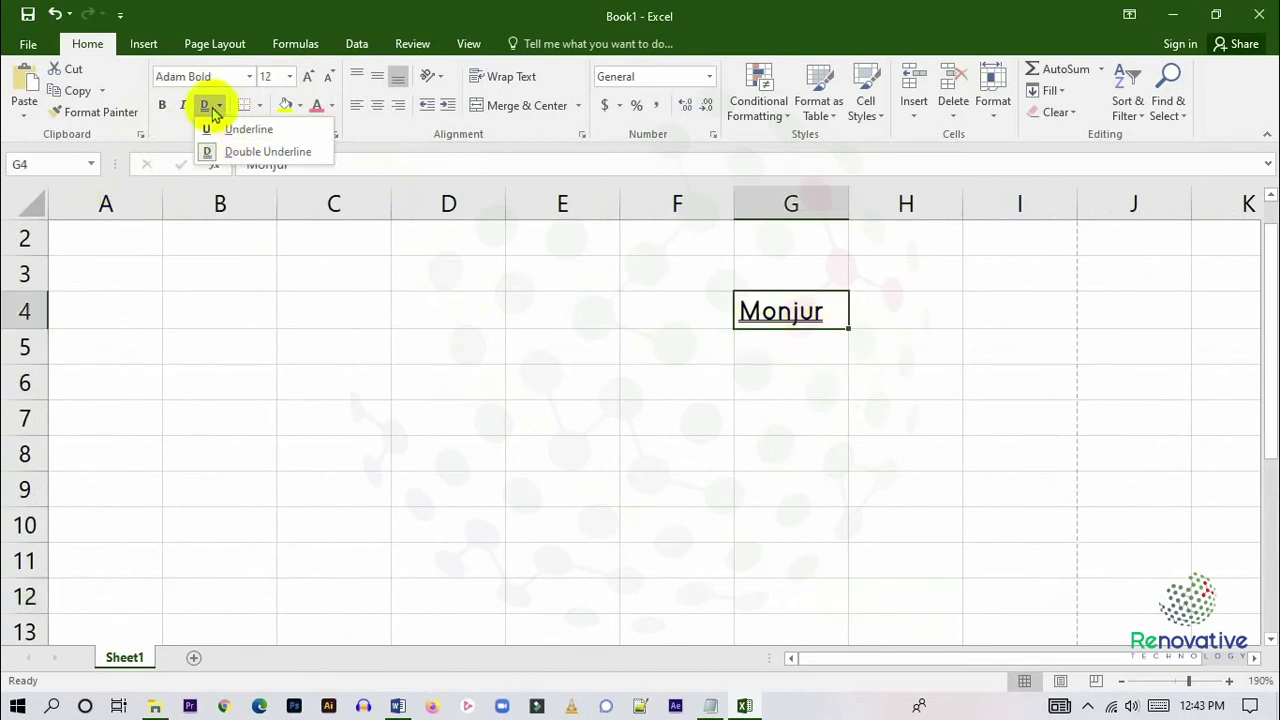
{"action": "left_click", "coordinate": [206, 107]}
{"action": "left_click", "coordinate": [630, 460]}
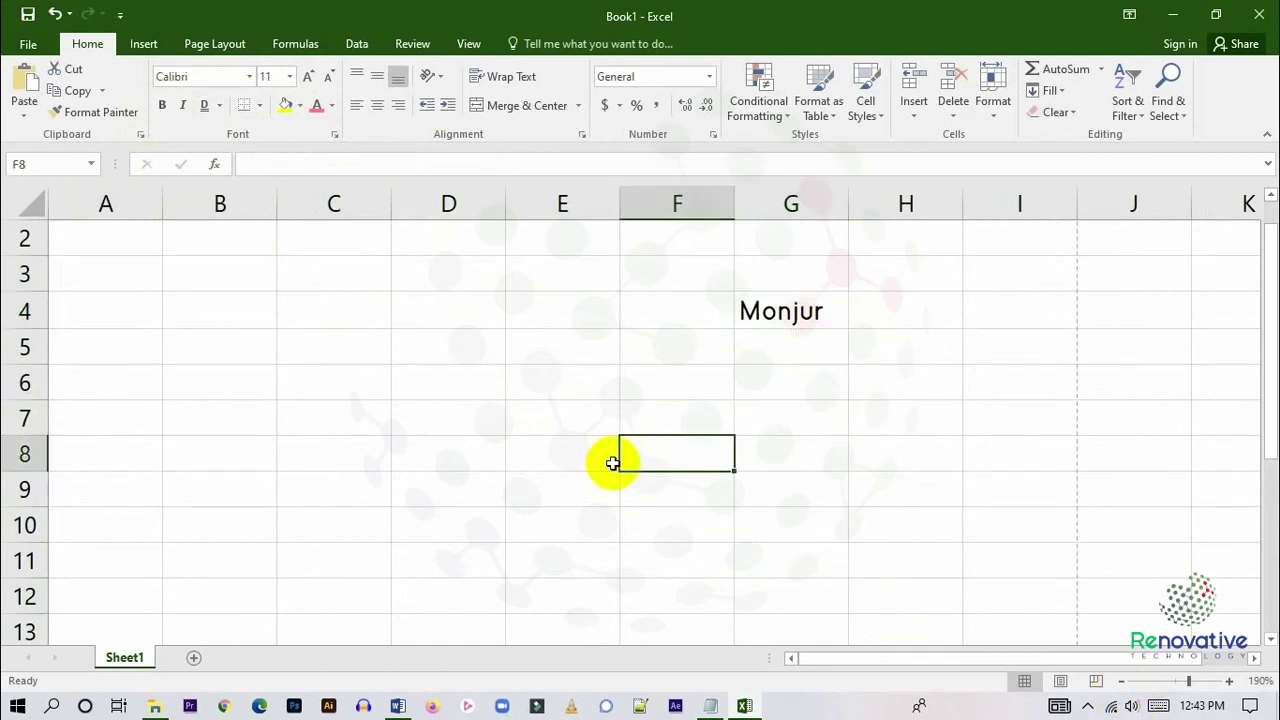
Delete the name from cell G4.
{"action": "left_click", "coordinate": [779, 312]}
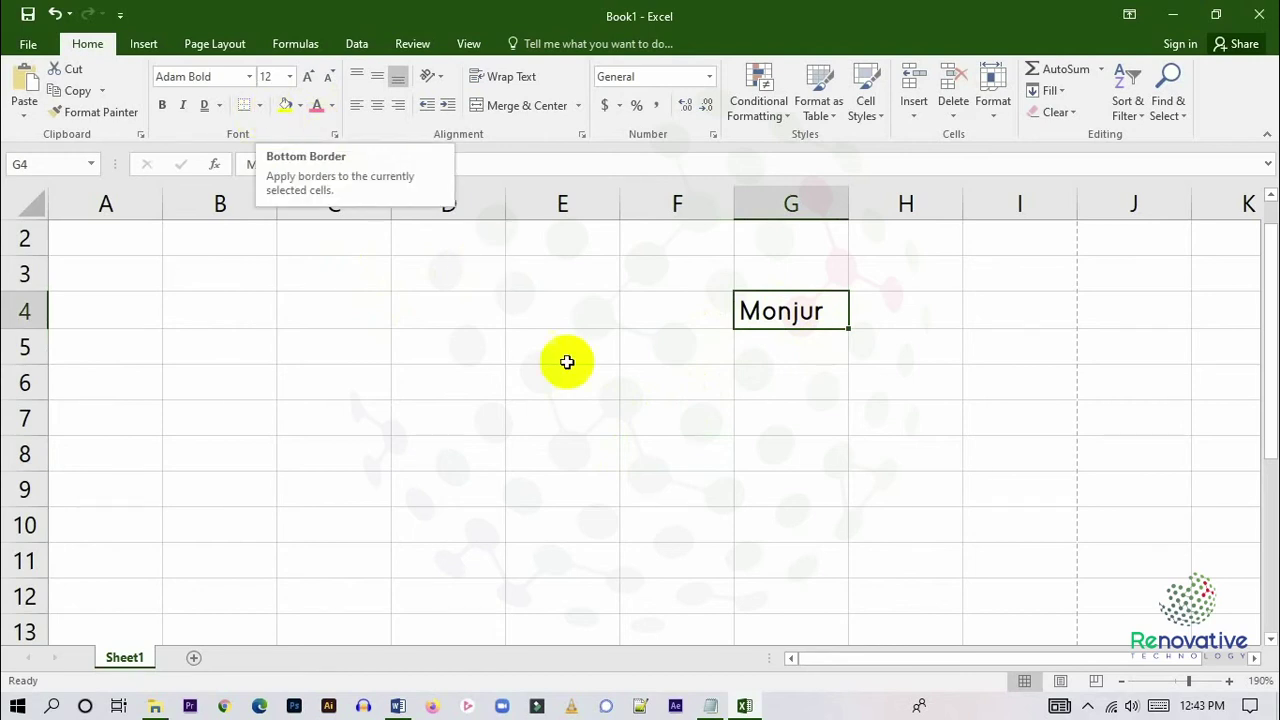
{"action": "left_click", "coordinate": [770, 350]}
{"action": "left_click", "coordinate": [790, 311]}
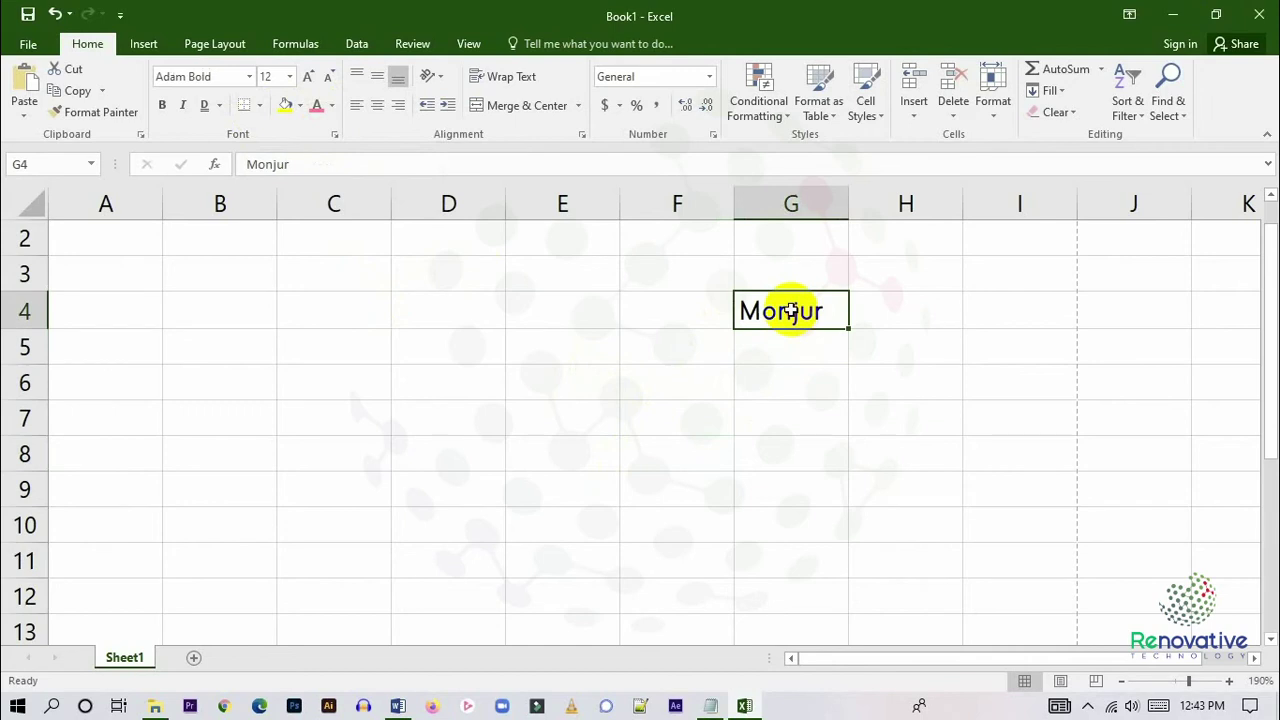
{"action": "key", "text": "BackSpace"}
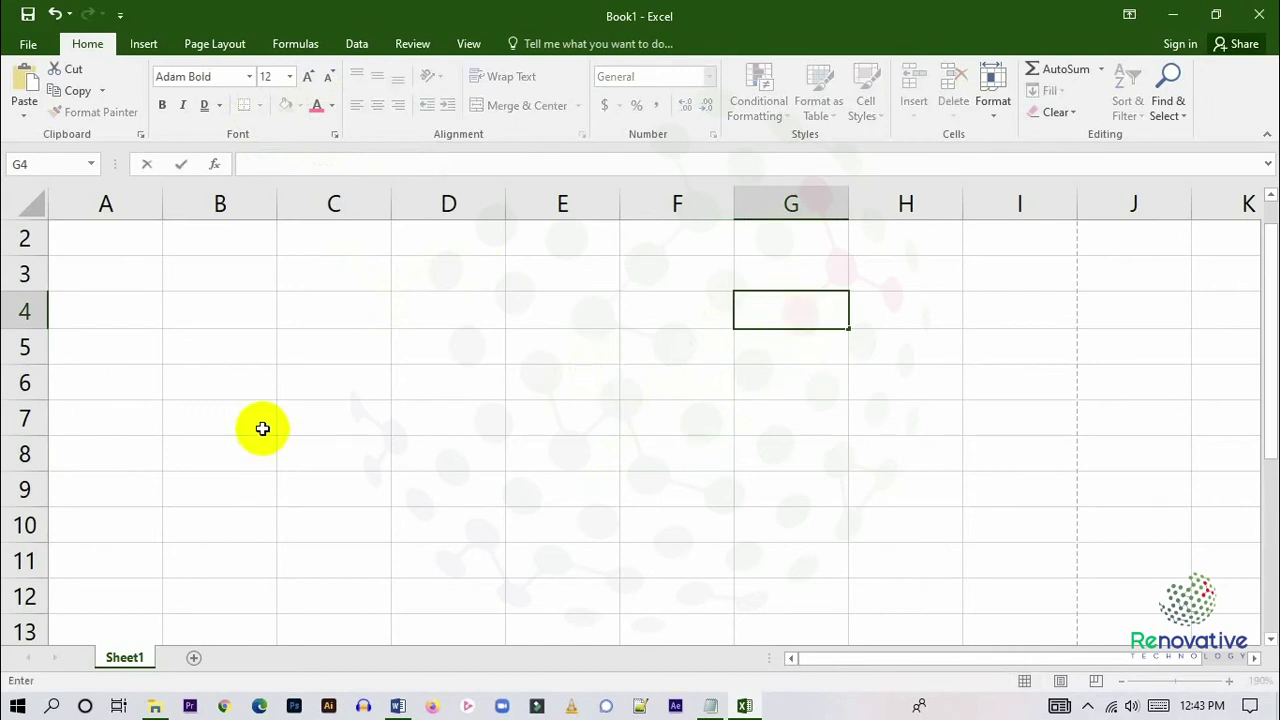
{"action": "left_click", "coordinate": [394, 403]}
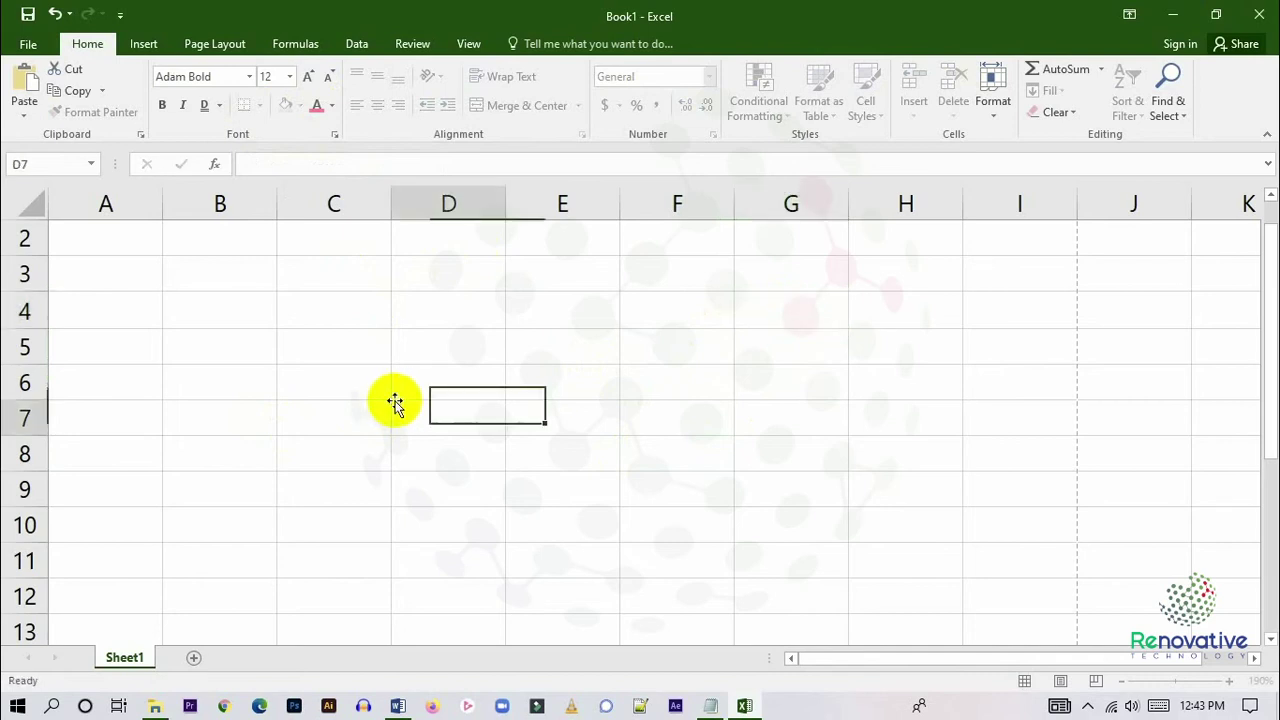
Enter the column headings No, Physics, Chemistry and Math in cells C5 to F5.
{"action": "scroll", "coordinate": [394, 403], "scroll_direction": "down", "scroll_amount": 3, "text": "ctrl"}
{"action": "left_click", "coordinate": [241, 330]}
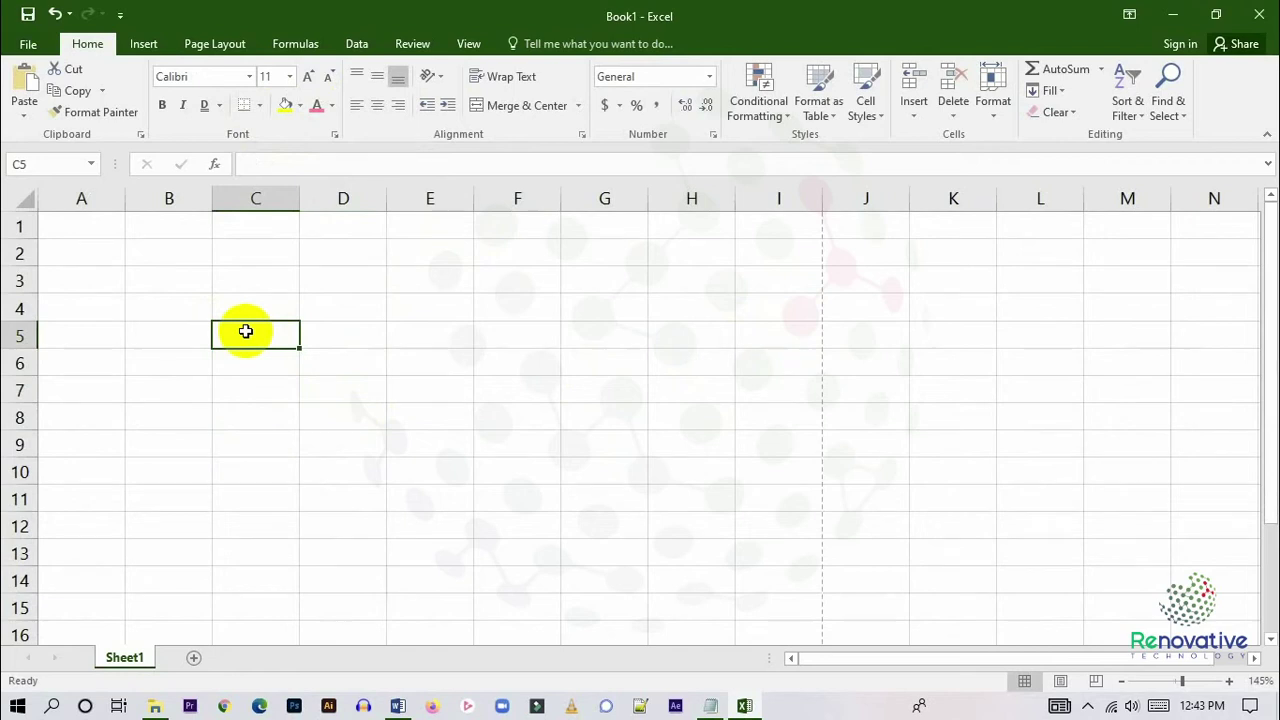
{"action": "type", "text": "No"}
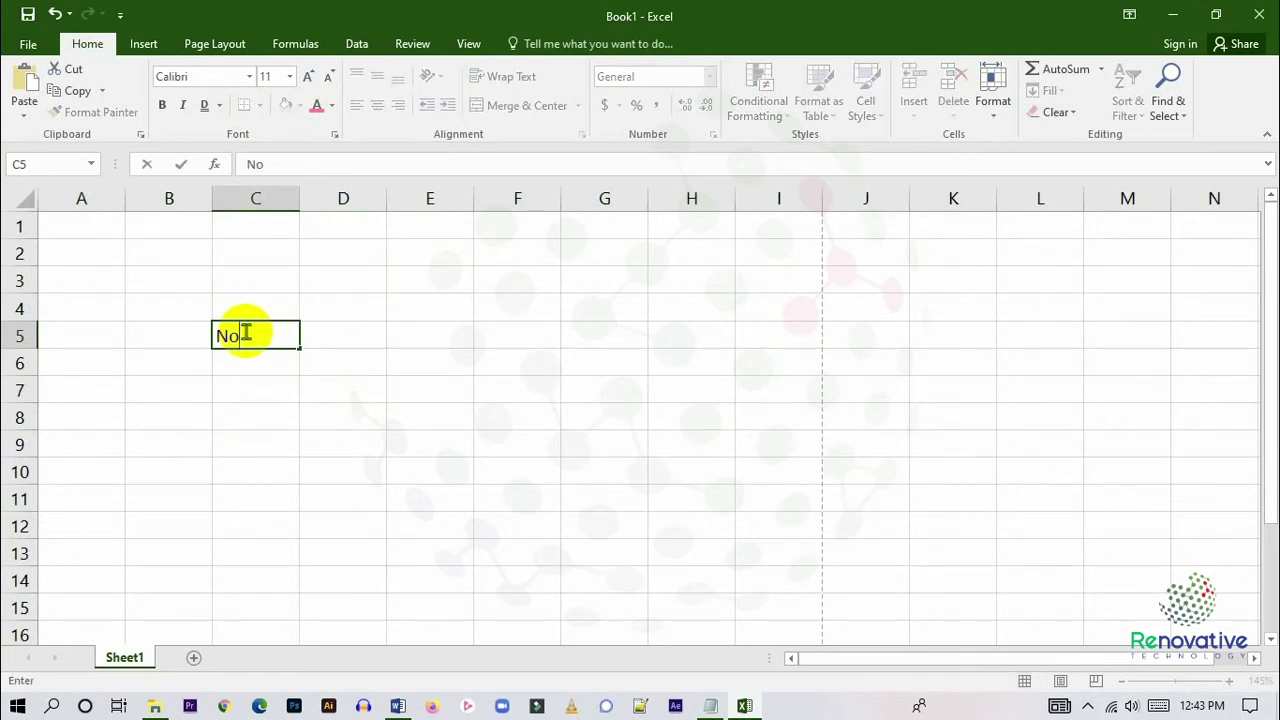
{"action": "key", "text": "Tab"}
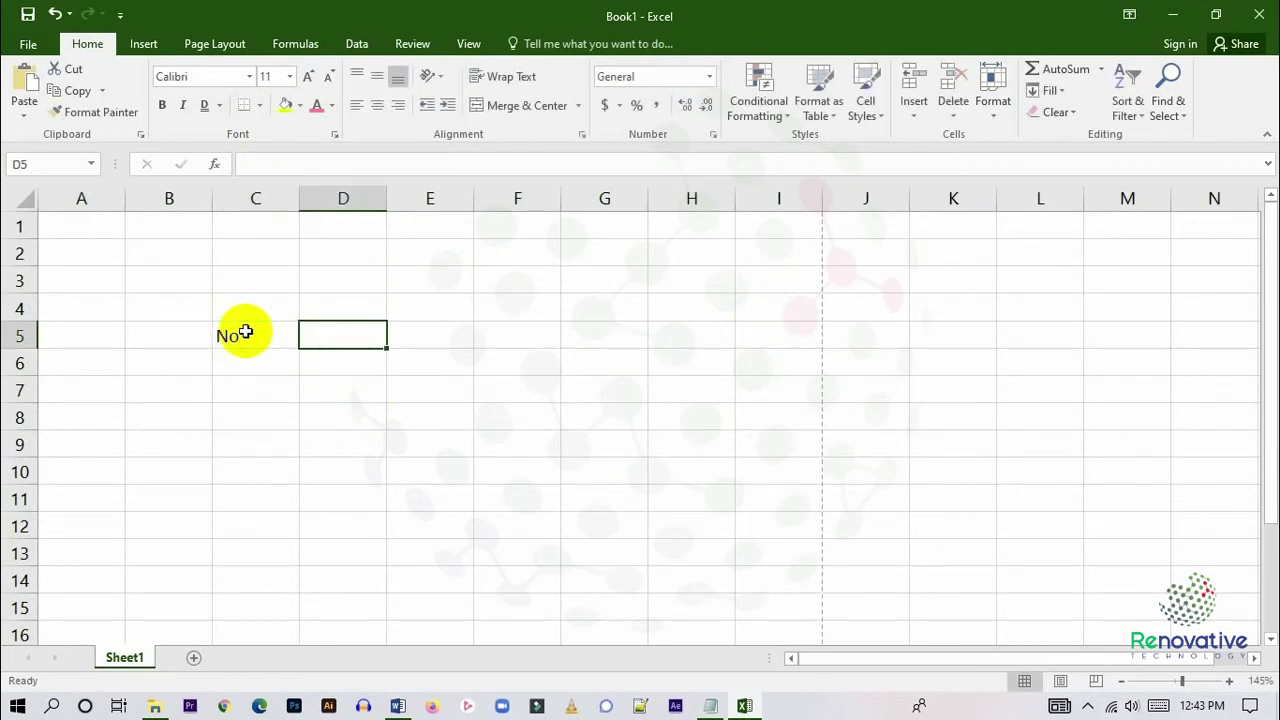
{"action": "left_click", "coordinate": [334, 304]}
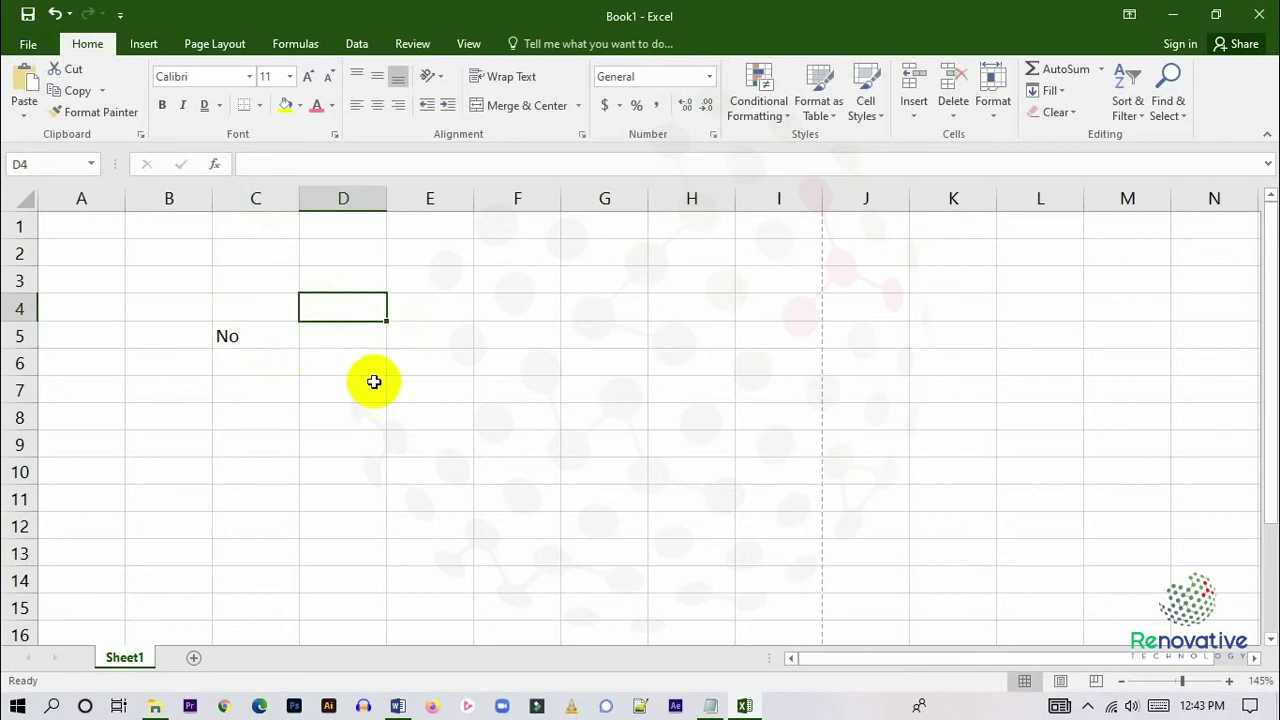
{"action": "left_click", "coordinate": [342, 336]}
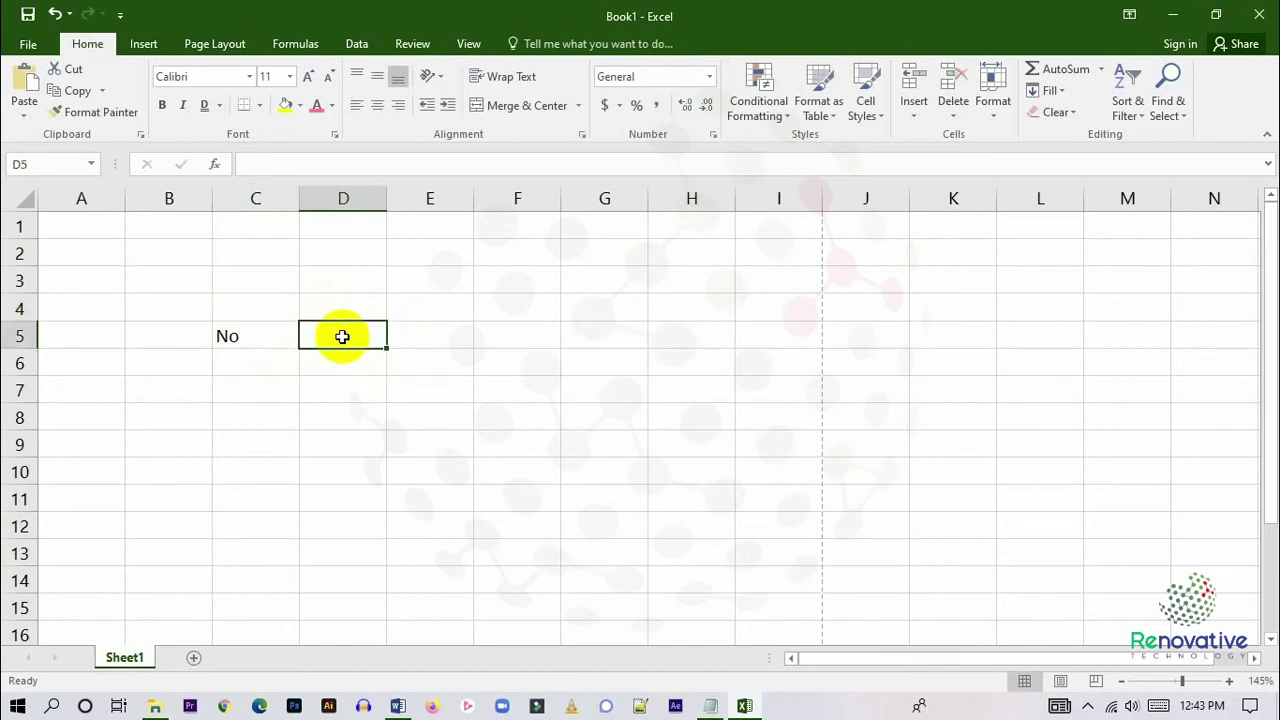
{"action": "type", "text": "P"}
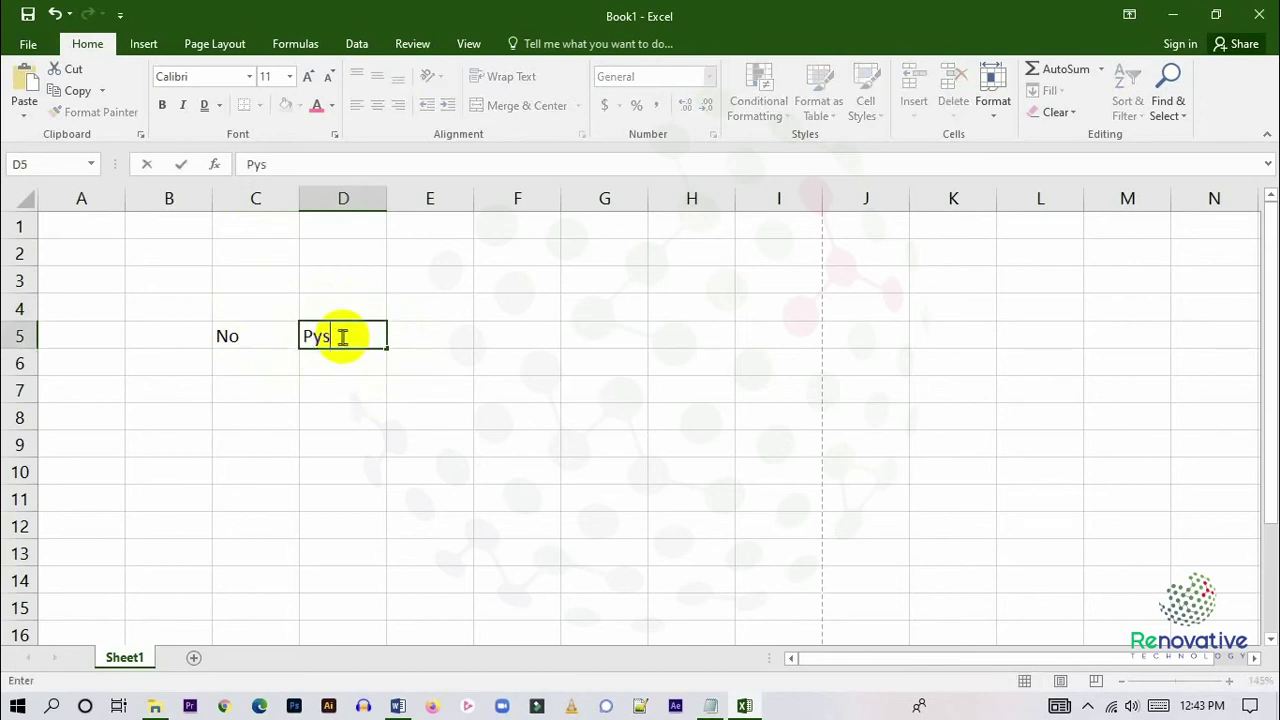
{"action": "type", "text": "hysics"}
{"action": "key", "text": "Tab"}
{"action": "type", "text": "Chemistry"}
{"action": "key", "text": "Tab"}
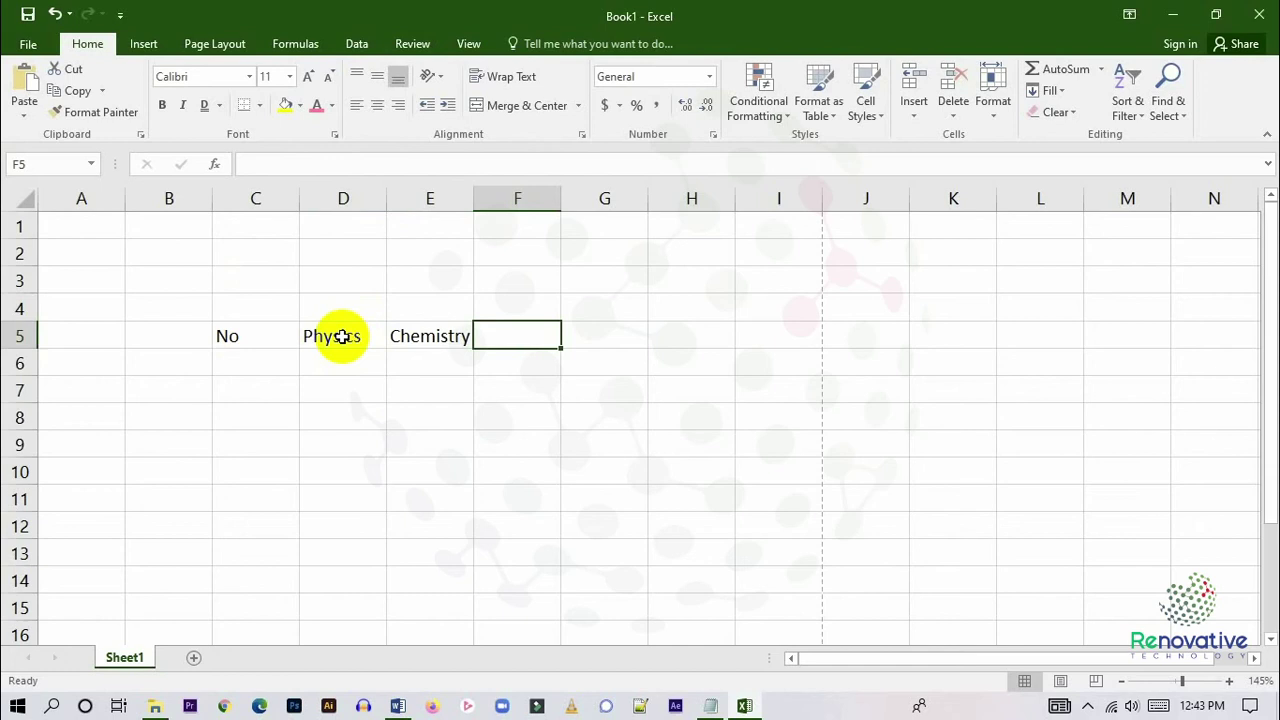
{"action": "type", "text": "Math"}
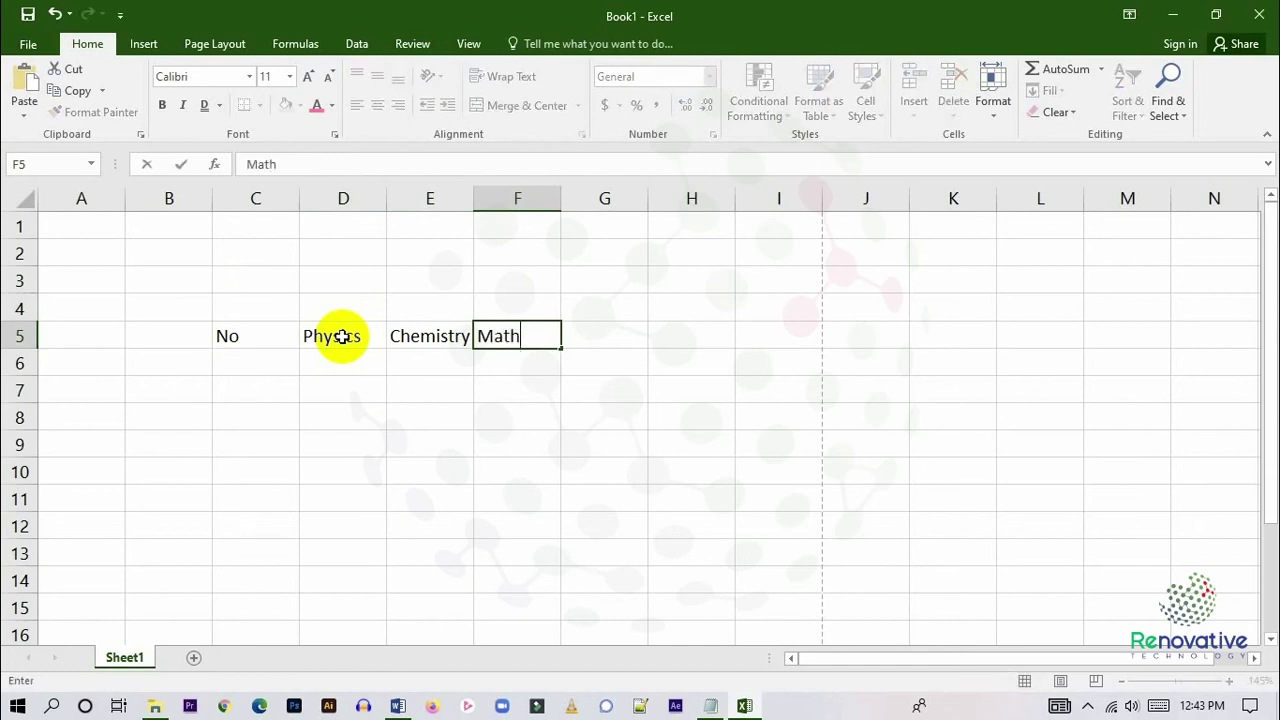
Enter the numbers 1 and 2 below the No heading, in cells C6 and C7.
{"action": "left_click", "coordinate": [238, 360]}
{"action": "type", "text": "1"}
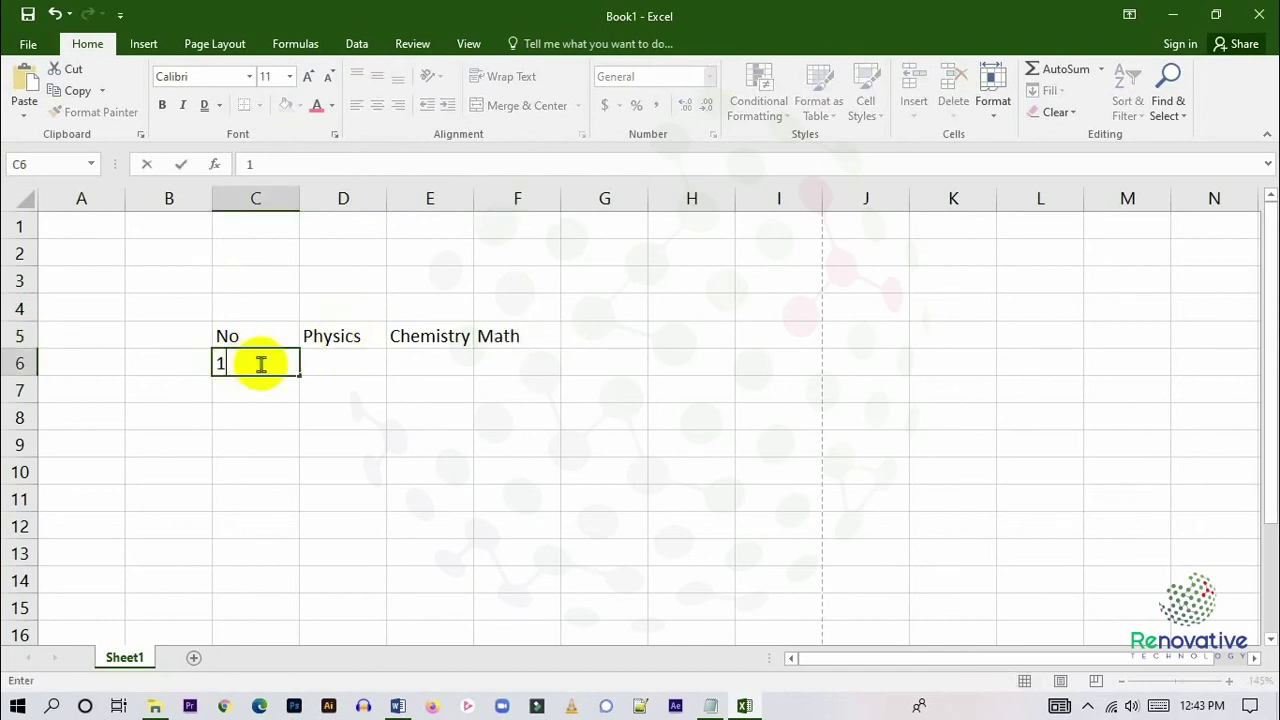
{"action": "left_click", "coordinate": [266, 391]}
{"action": "type", "text": "2"}
{"action": "left_click", "coordinate": [276, 416]}
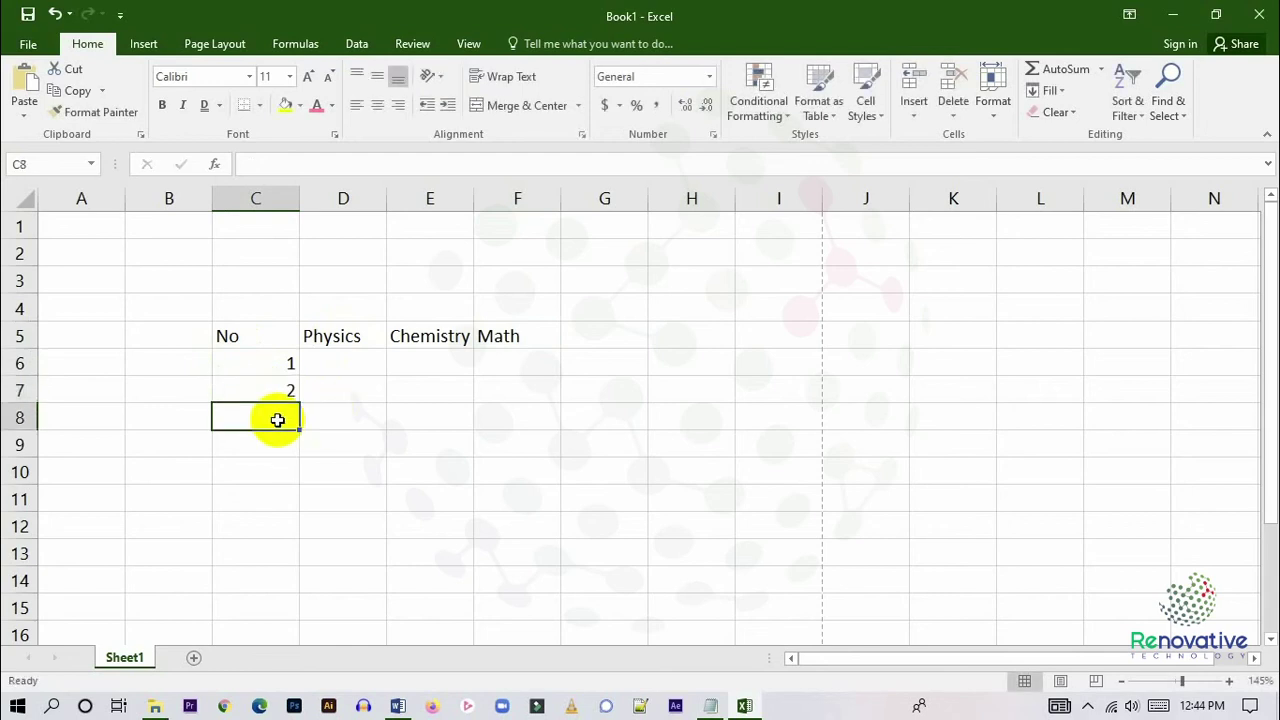
Extend the number series from cells C6 and C7 down to 10 in cell C15.
{"action": "left_click", "coordinate": [286, 364]}
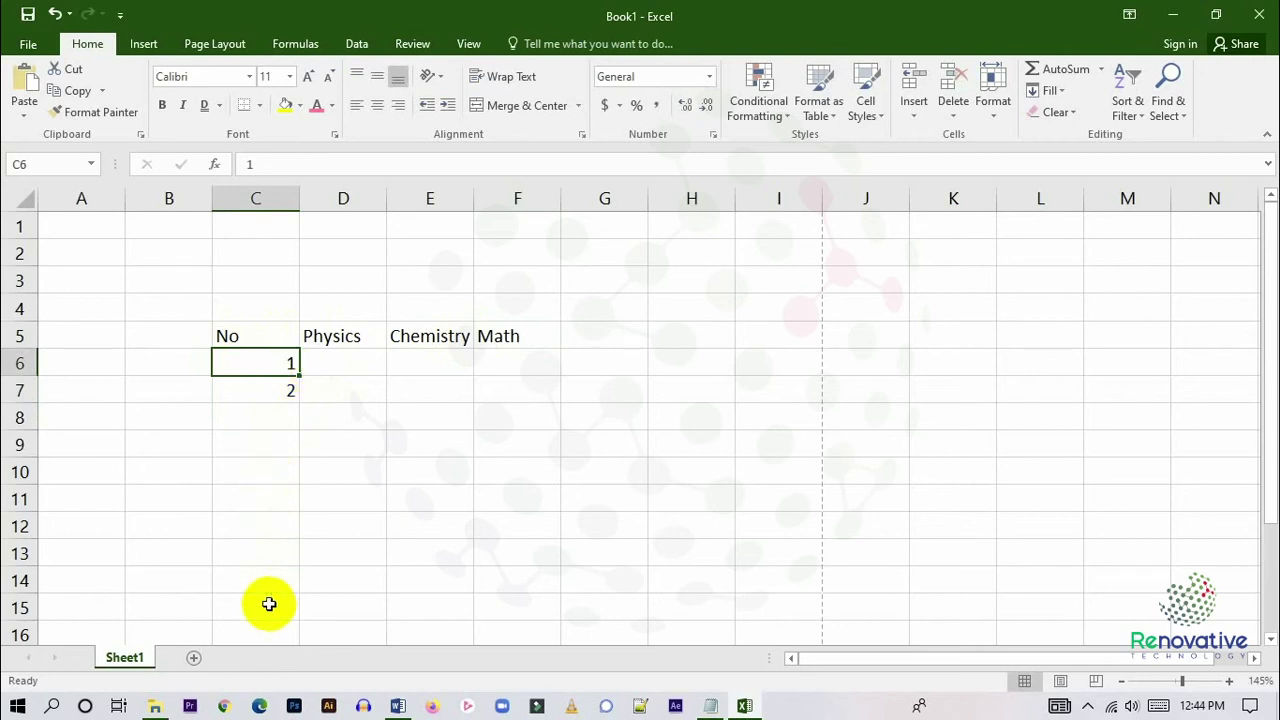
{"action": "left_click", "coordinate": [277, 420]}
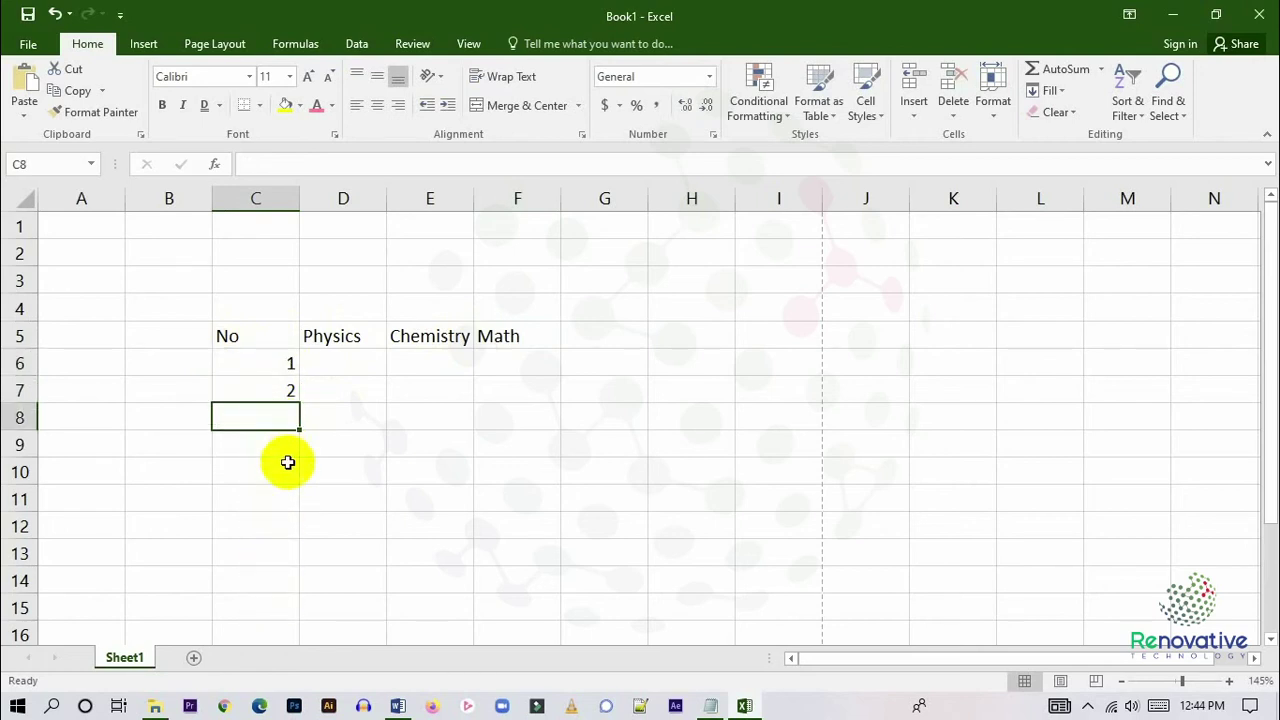
{"action": "left_click", "coordinate": [285, 364]}
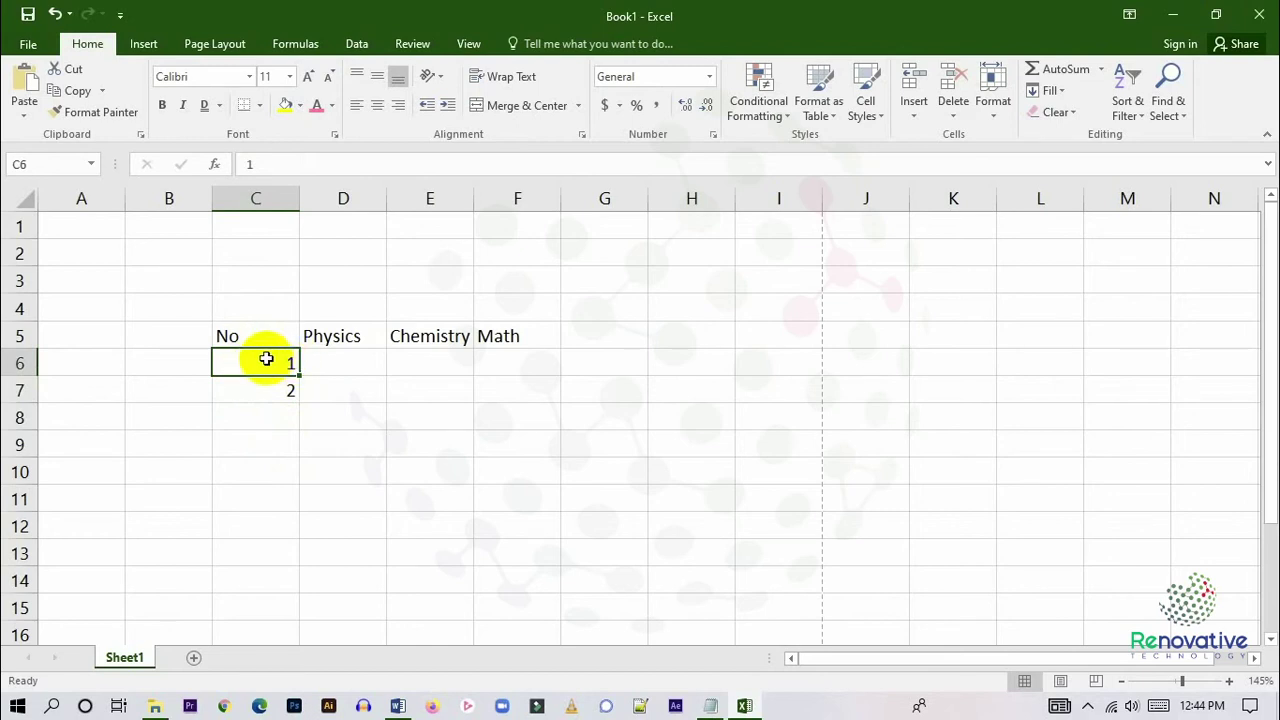
{"action": "left_click_drag", "start_coordinate": [263, 366], "coordinate": [263, 386]}
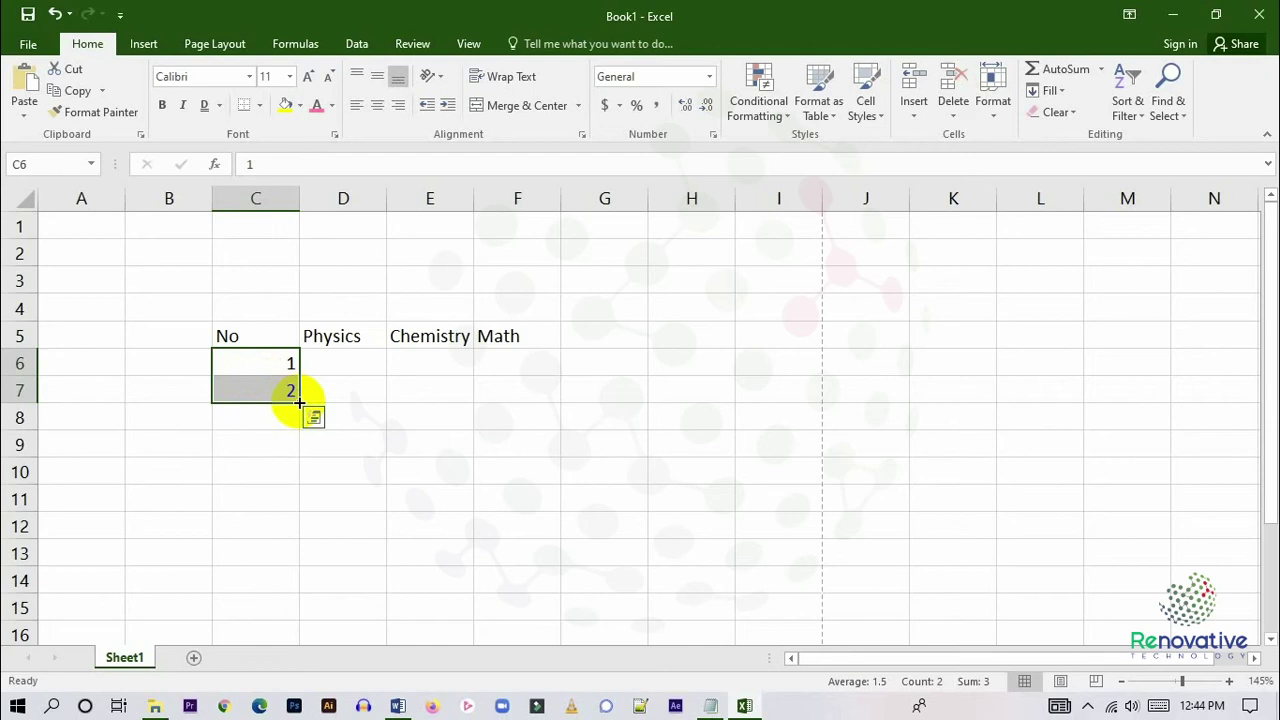
{"action": "left_click_drag", "start_coordinate": [298, 401], "coordinate": [289, 606]}
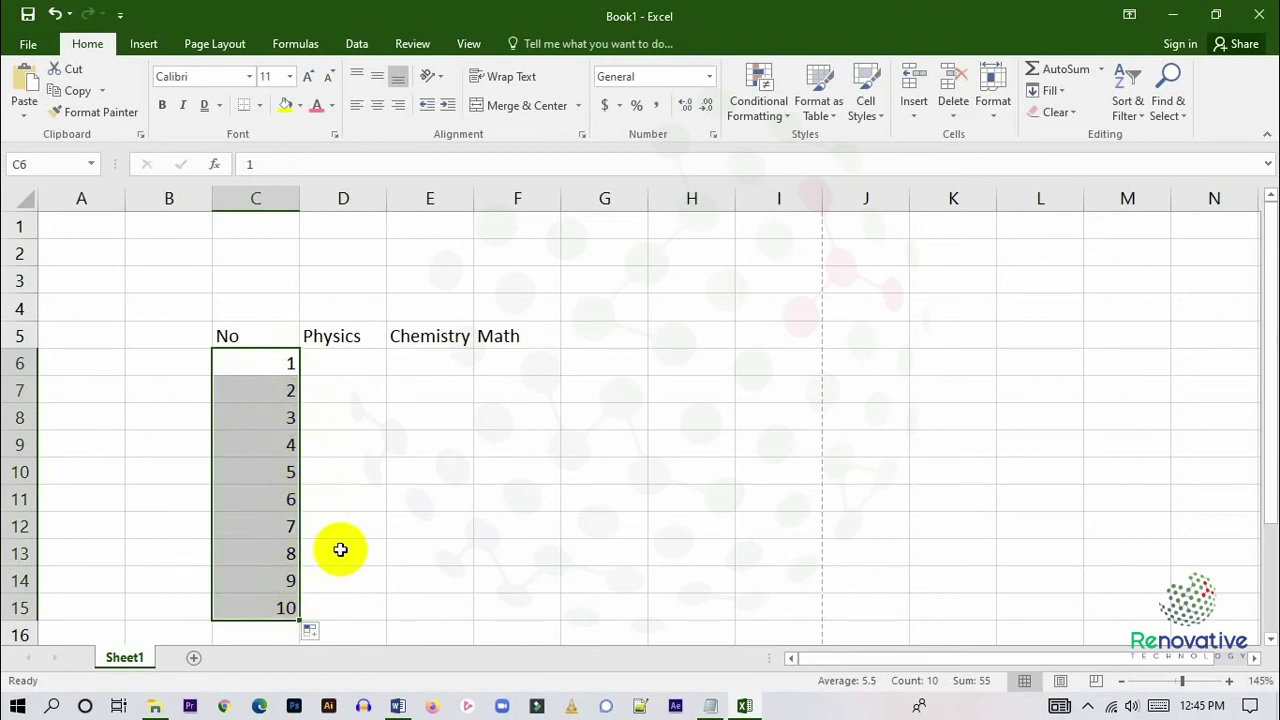
Undo the series fill and the entry of 2 in cell C7.
{"action": "key", "text": "ctrl+z"}
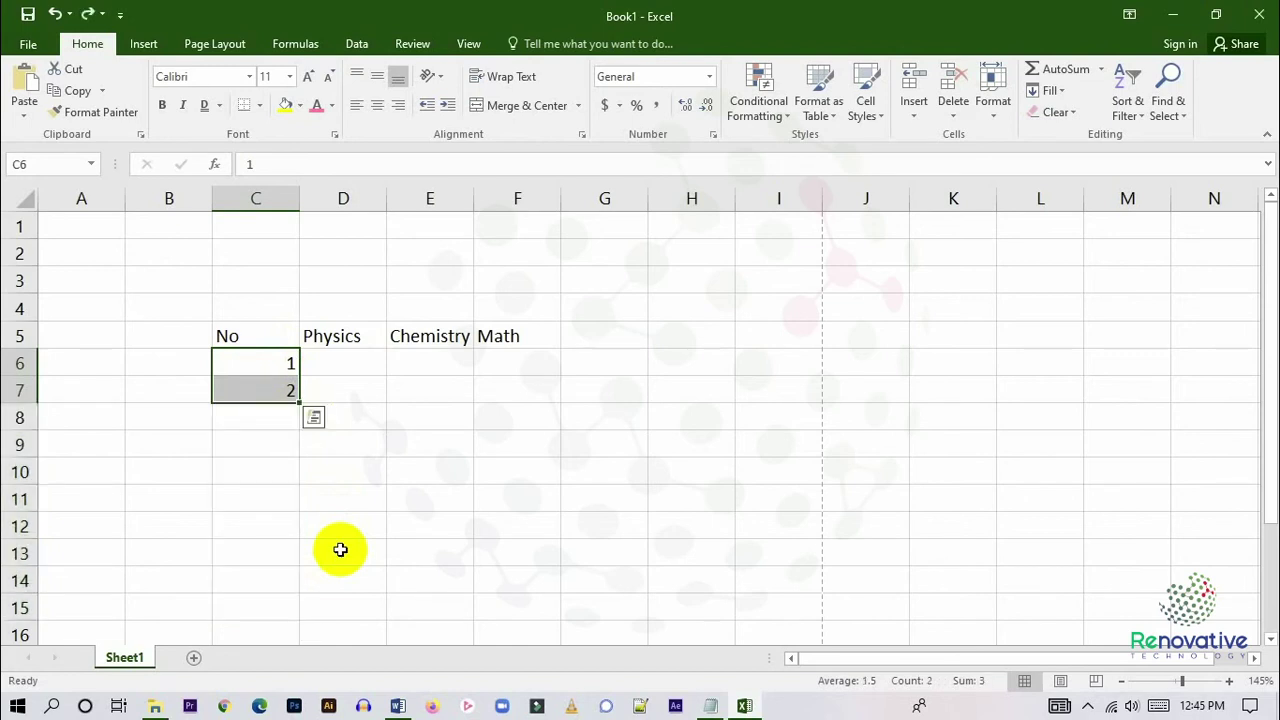
{"action": "key", "text": "ctrl+z"}
{"action": "left_click", "coordinate": [345, 465]}
{"action": "left_click", "coordinate": [278, 387]}
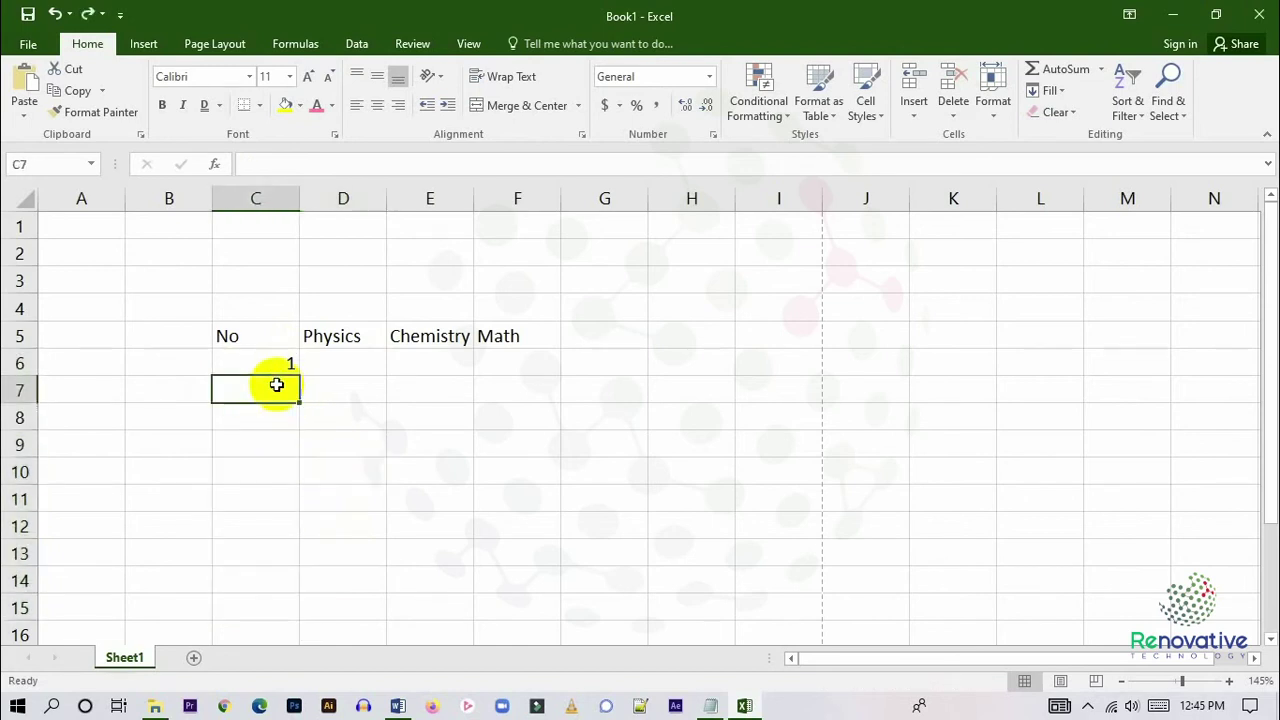
Fill the single value 1 from cell C6 down through cell C13.
{"action": "left_click", "coordinate": [329, 386]}
{"action": "left_click", "coordinate": [285, 362]}
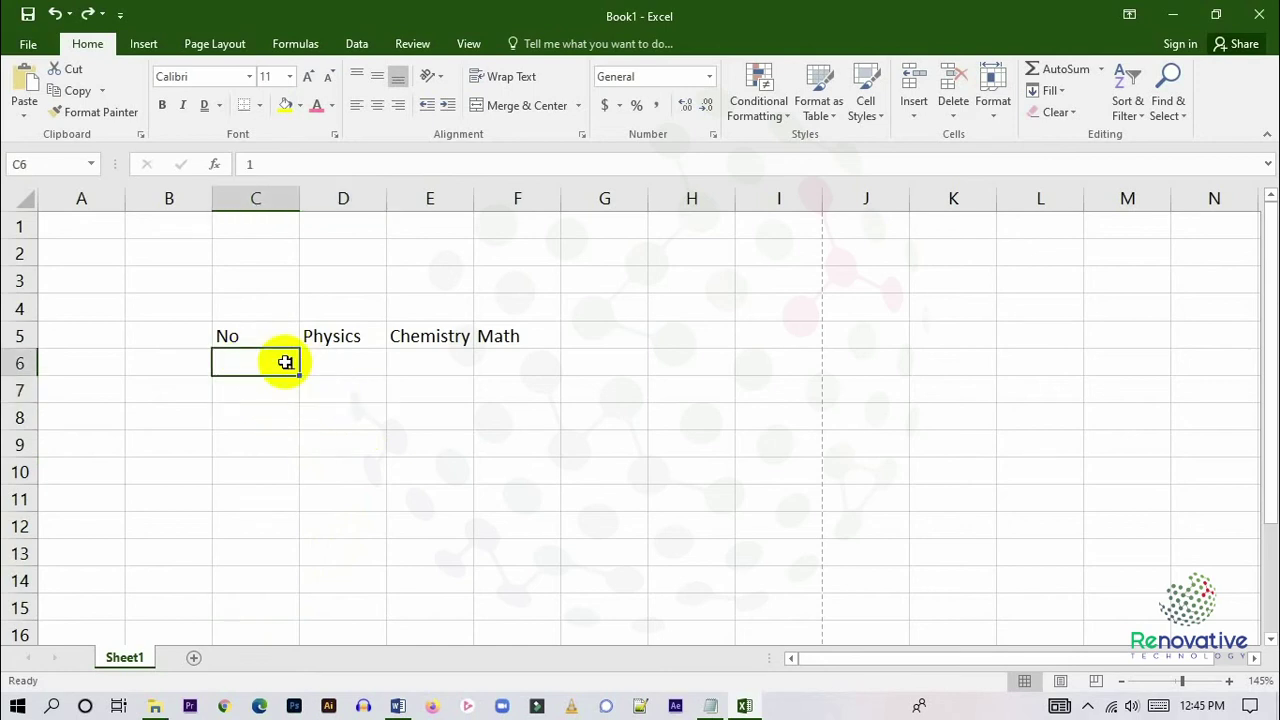
{"action": "left_click_drag", "start_coordinate": [298, 373], "coordinate": [307, 580]}
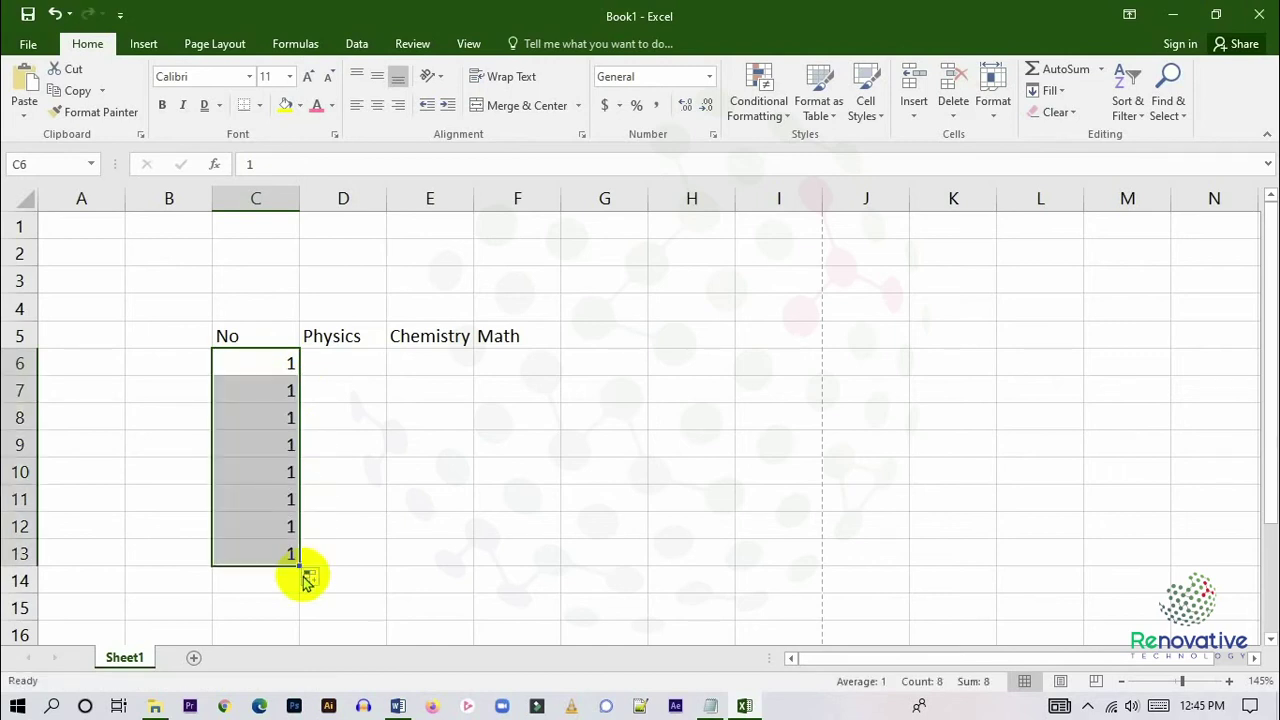
Undo the fill of repeated 1s and enter 2 in cell C7.
{"action": "key", "text": "ctrl+z"}
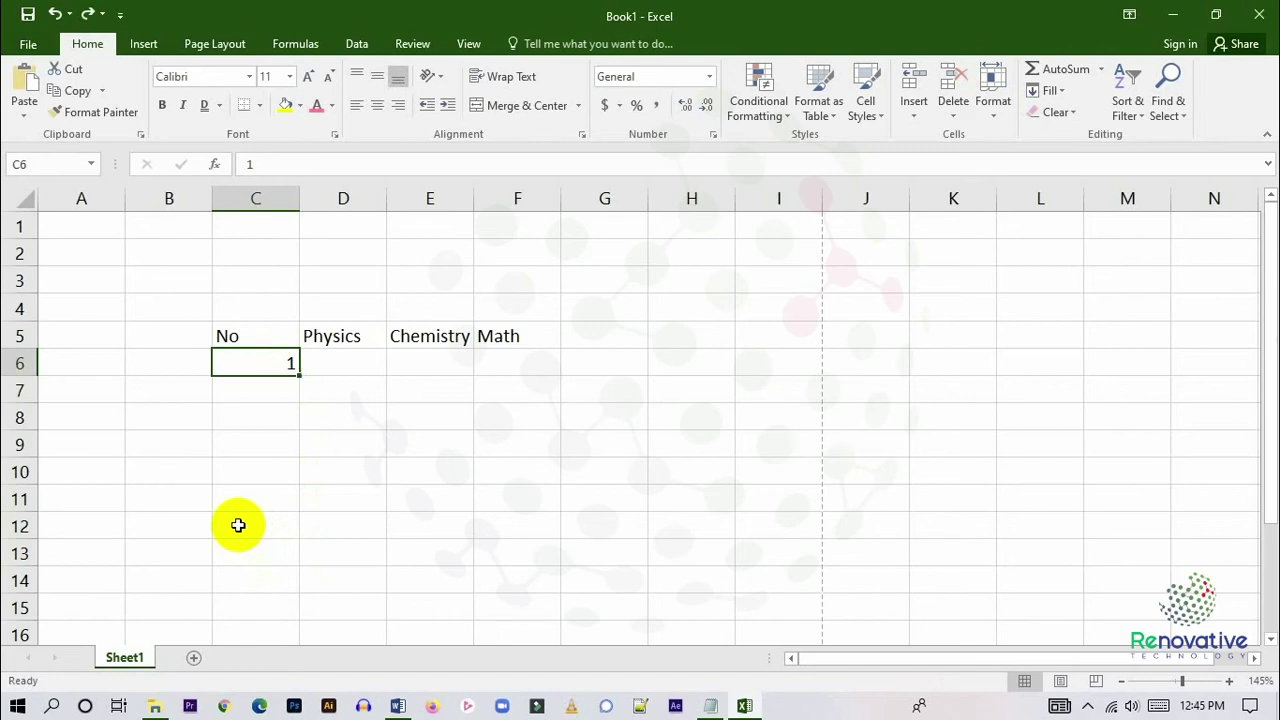
{"action": "left_click", "coordinate": [257, 390]}
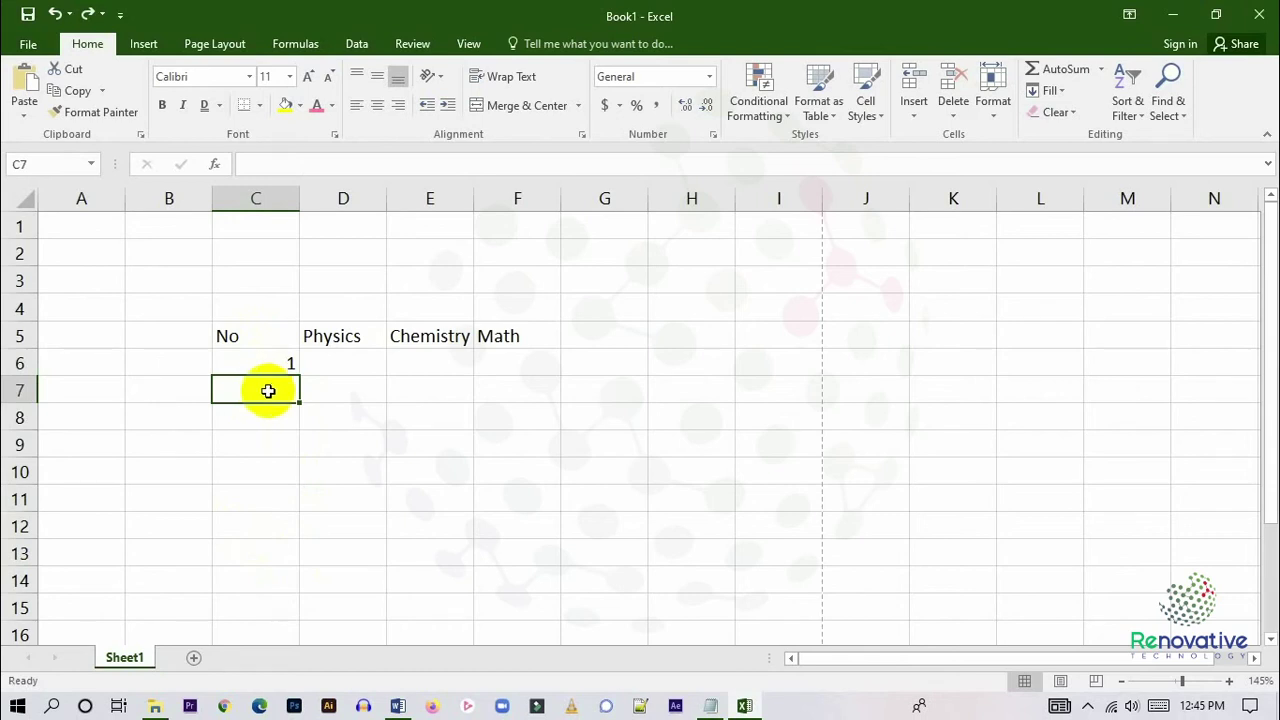
{"action": "type", "text": "2"}
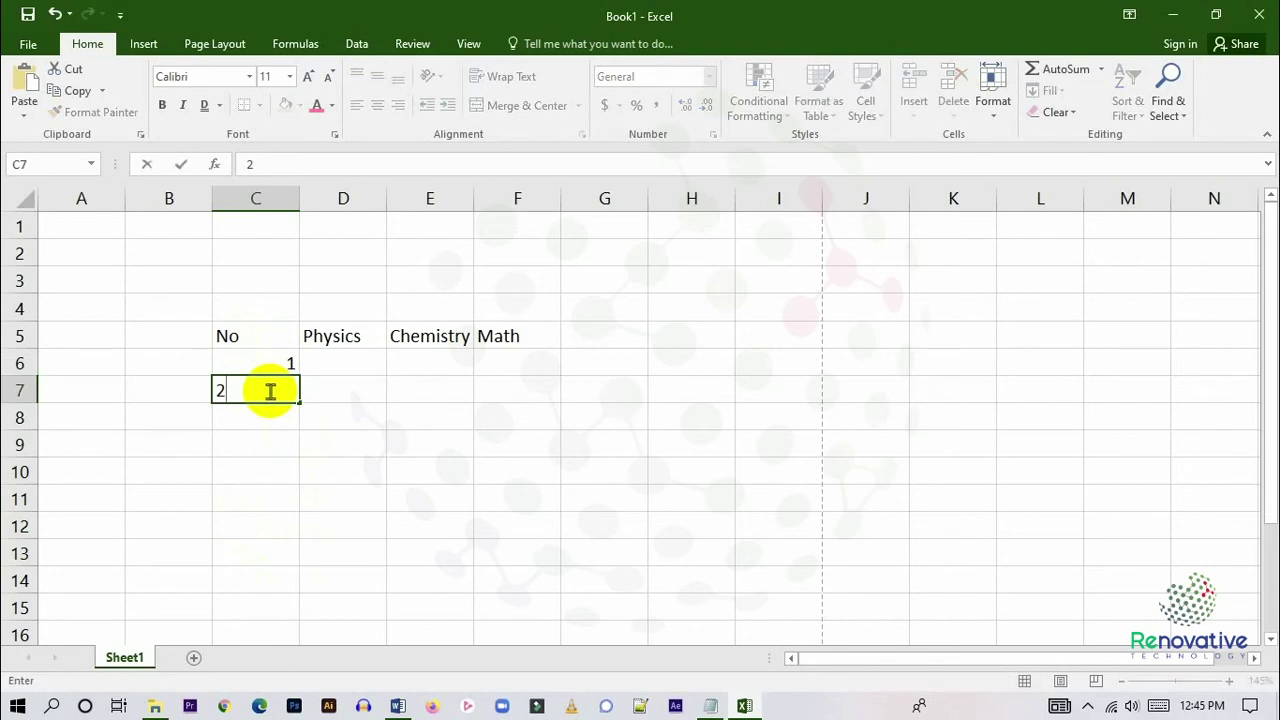
{"action": "left_click", "coordinate": [289, 461]}
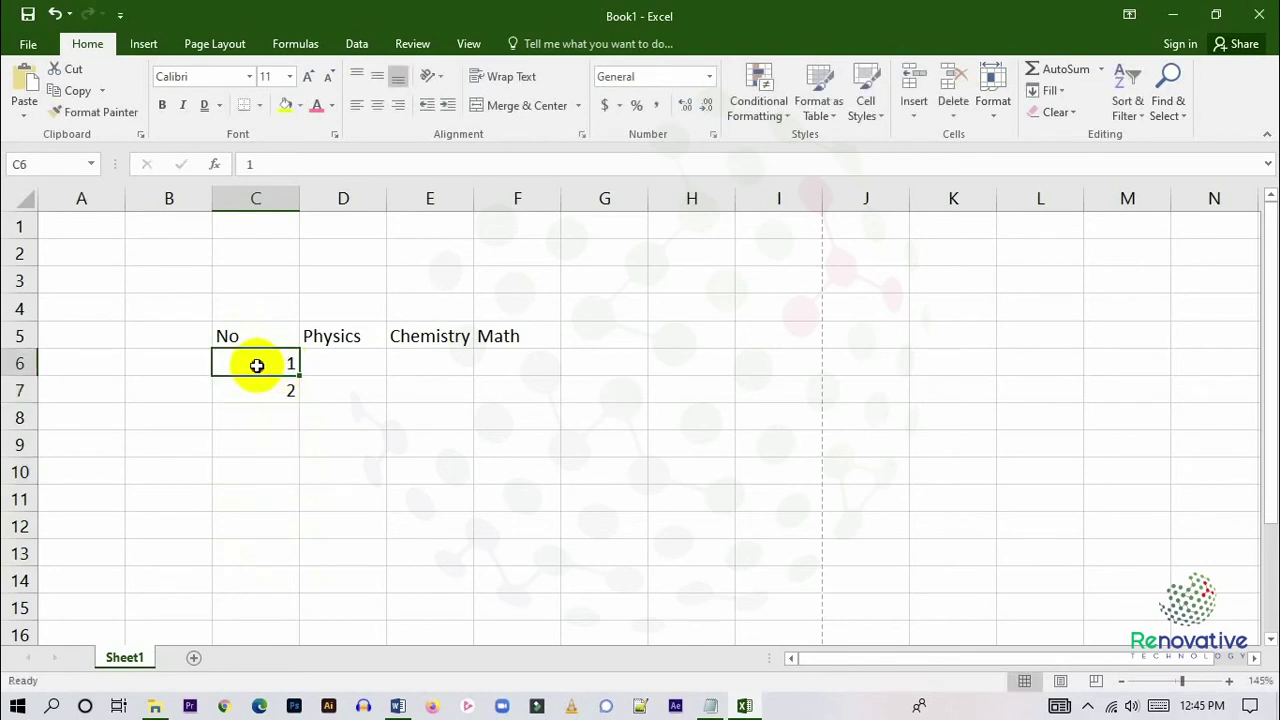
Extend the number series in cells C6 and C7 down to 10 in cell C15.
{"action": "left_click_drag", "start_coordinate": [251, 363], "coordinate": [251, 389]}
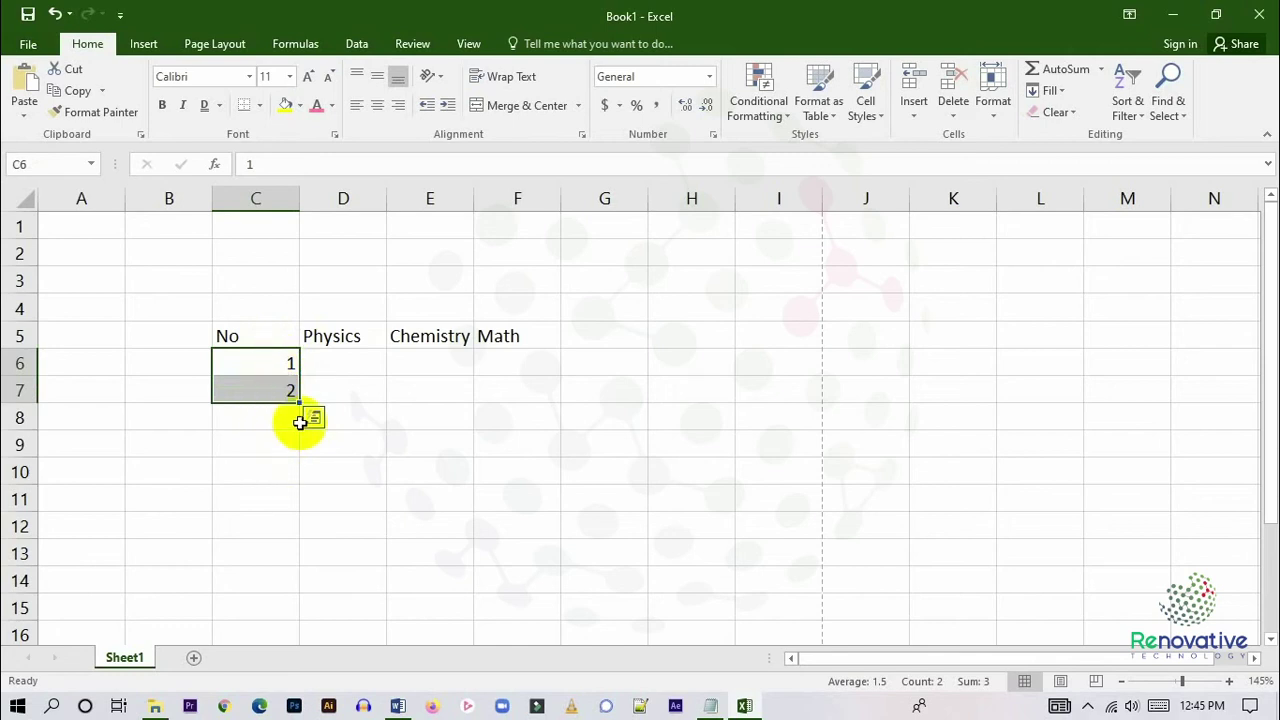
{"action": "left_click_drag", "start_coordinate": [298, 404], "coordinate": [298, 612]}
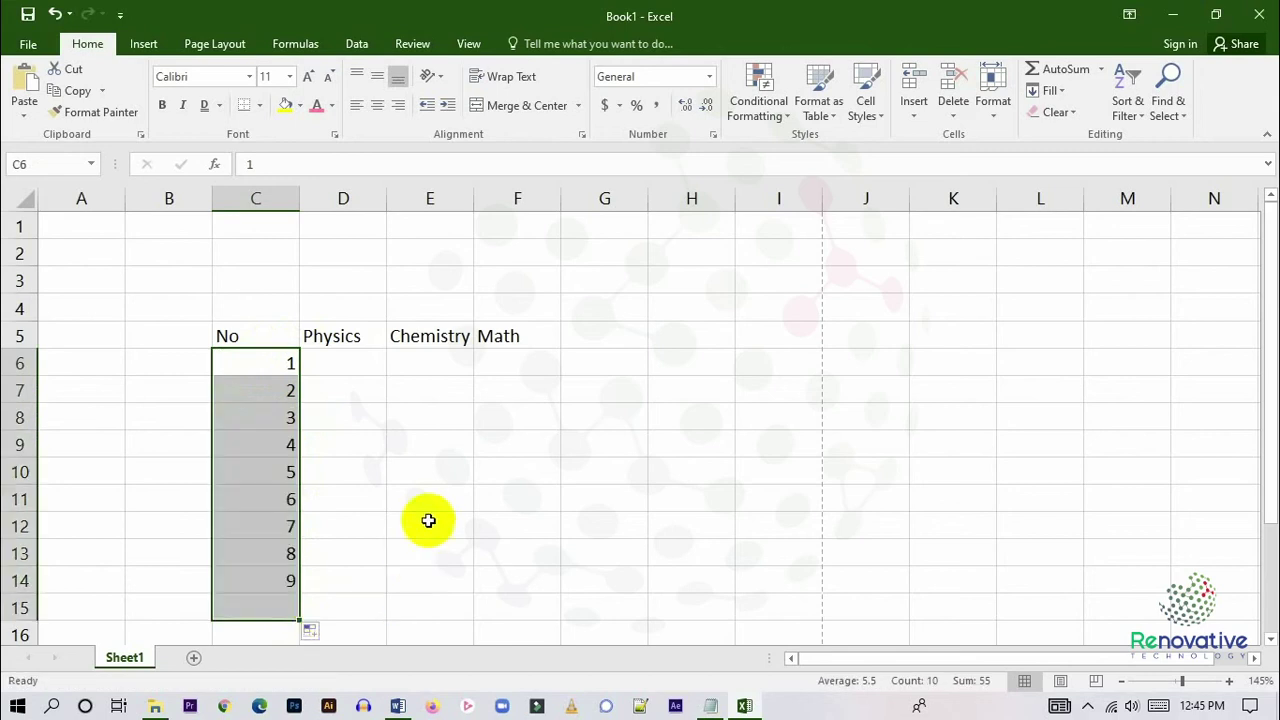
{"action": "left_click", "coordinate": [398, 499]}
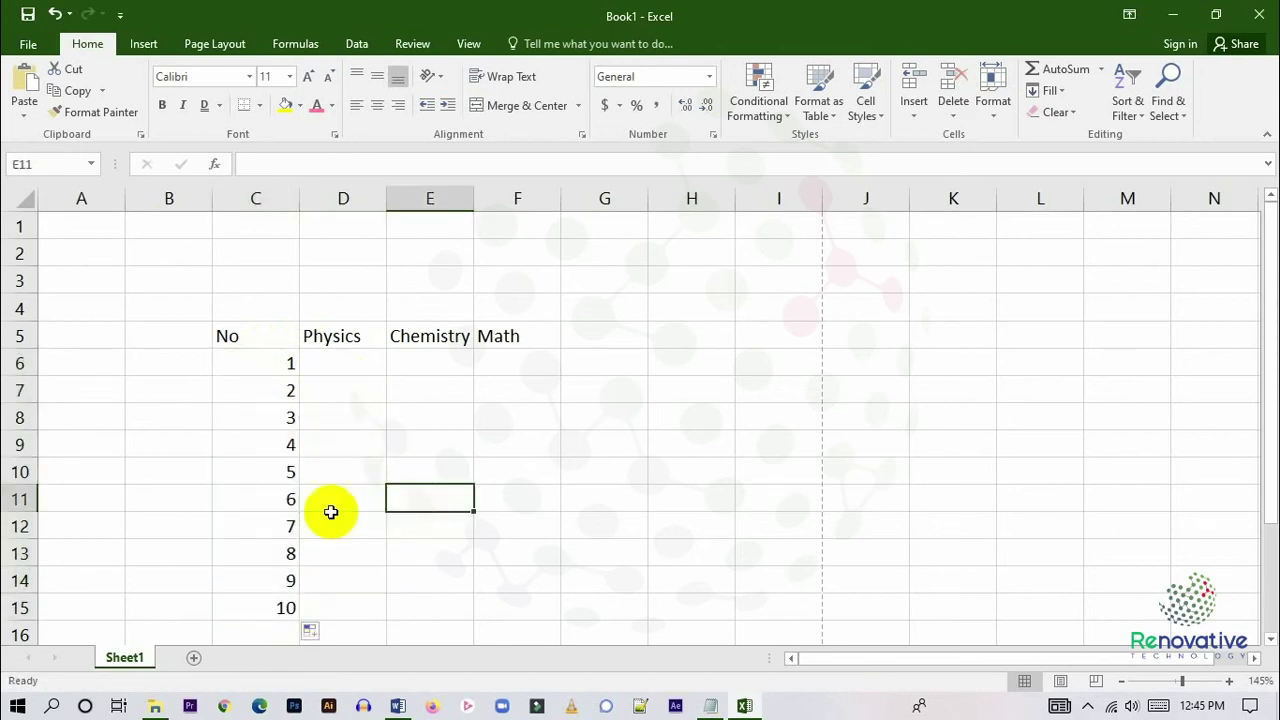
Enter the marks for No 1 in row 6: Physics 67, Chemistry 98 and Math 87.
{"action": "left_click", "coordinate": [343, 362]}
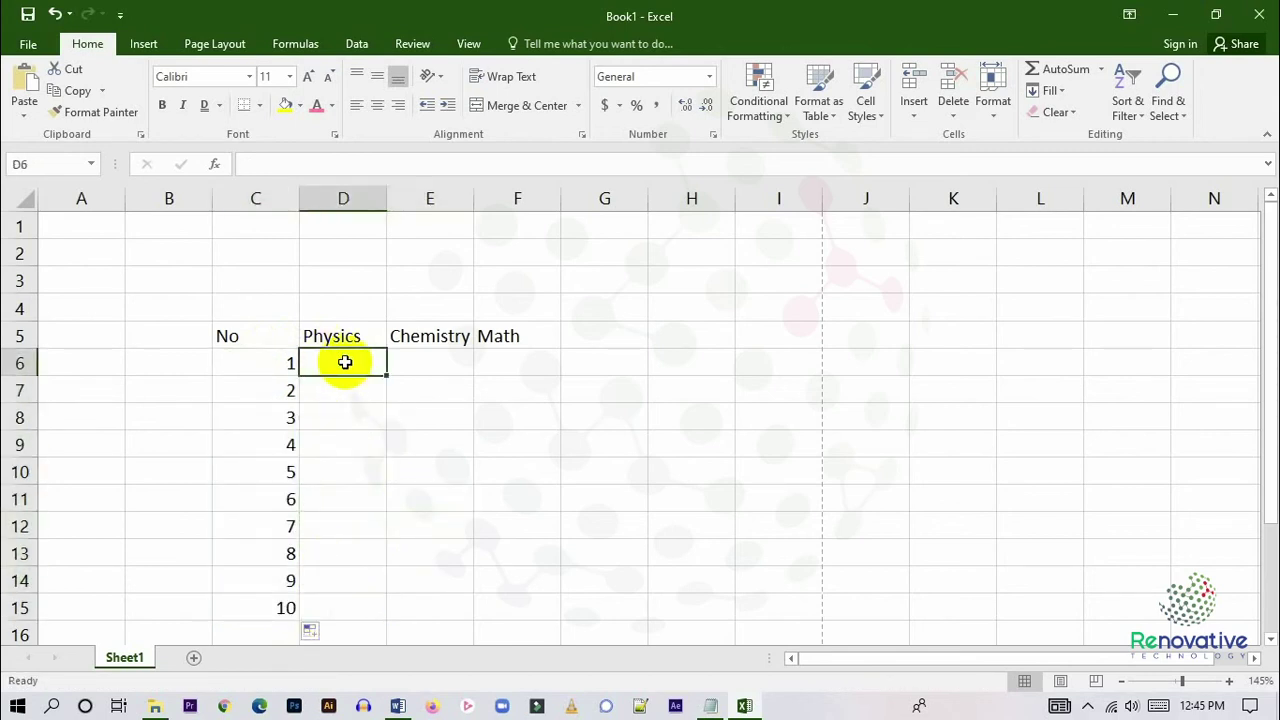
{"action": "type", "text": "67"}
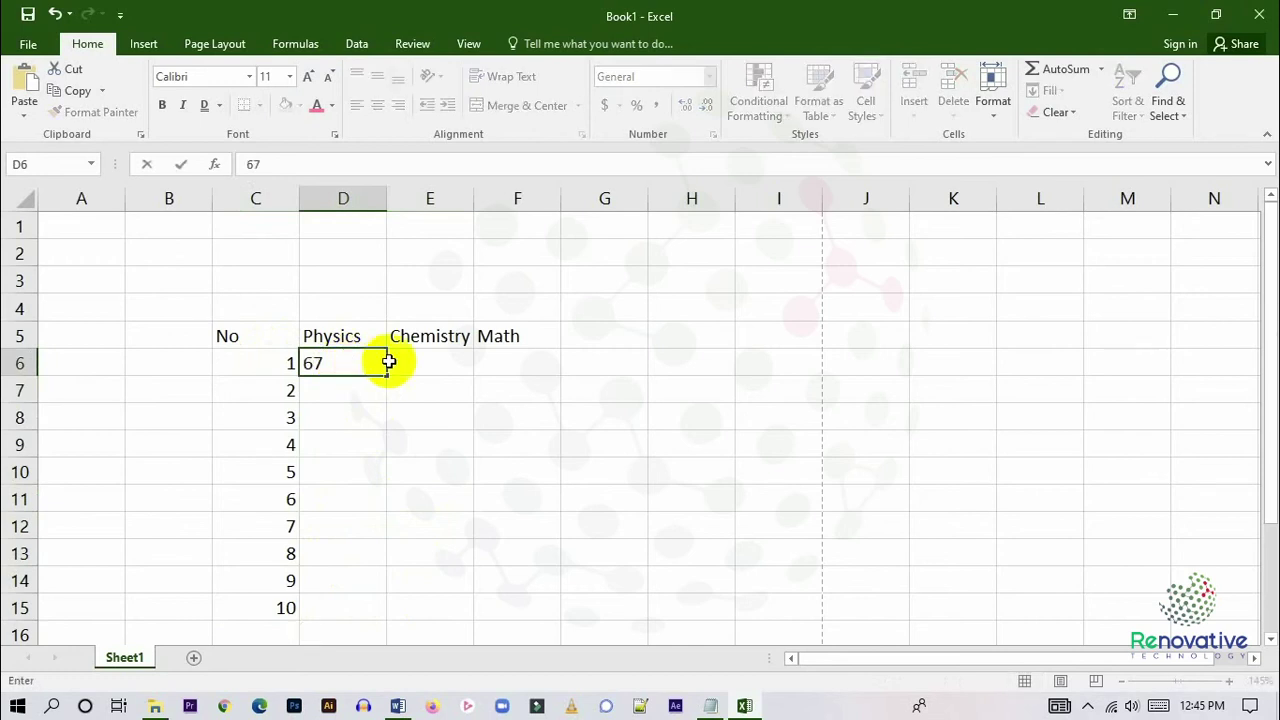
{"action": "left_click", "coordinate": [438, 358]}
{"action": "type", "text": "98"}
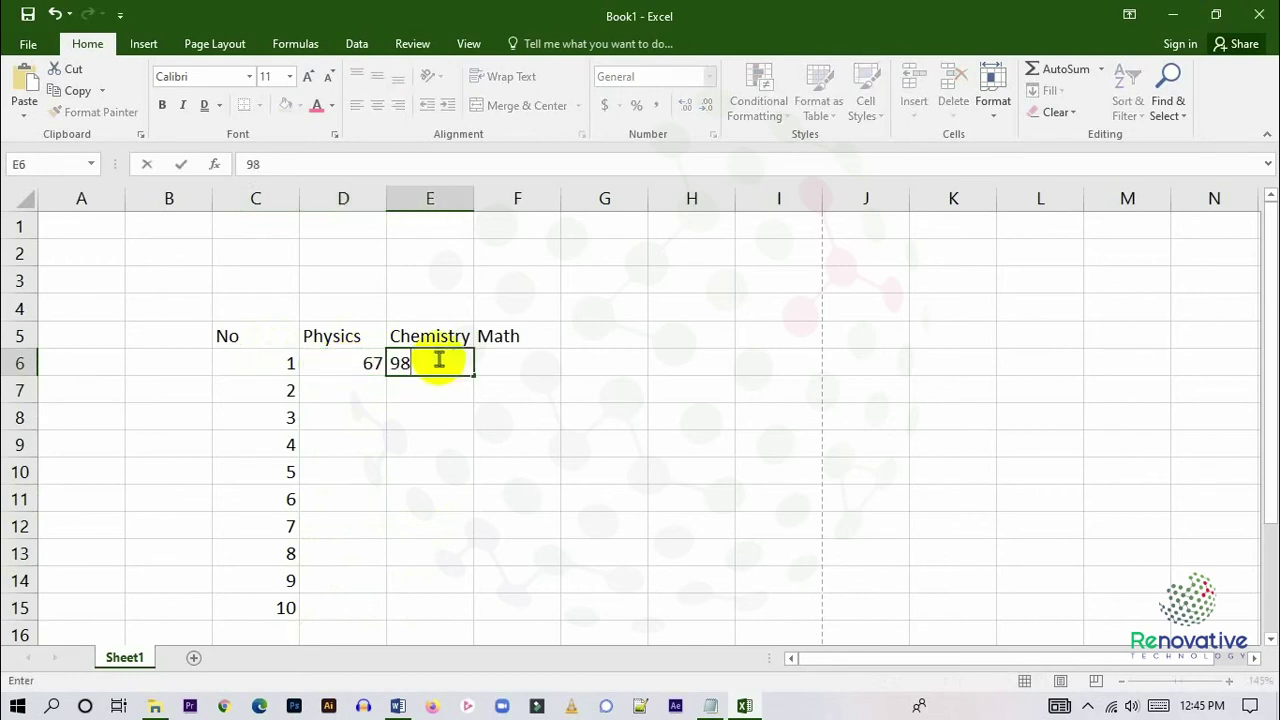
{"action": "left_click", "coordinate": [540, 367]}
{"action": "type", "text": "gh"}
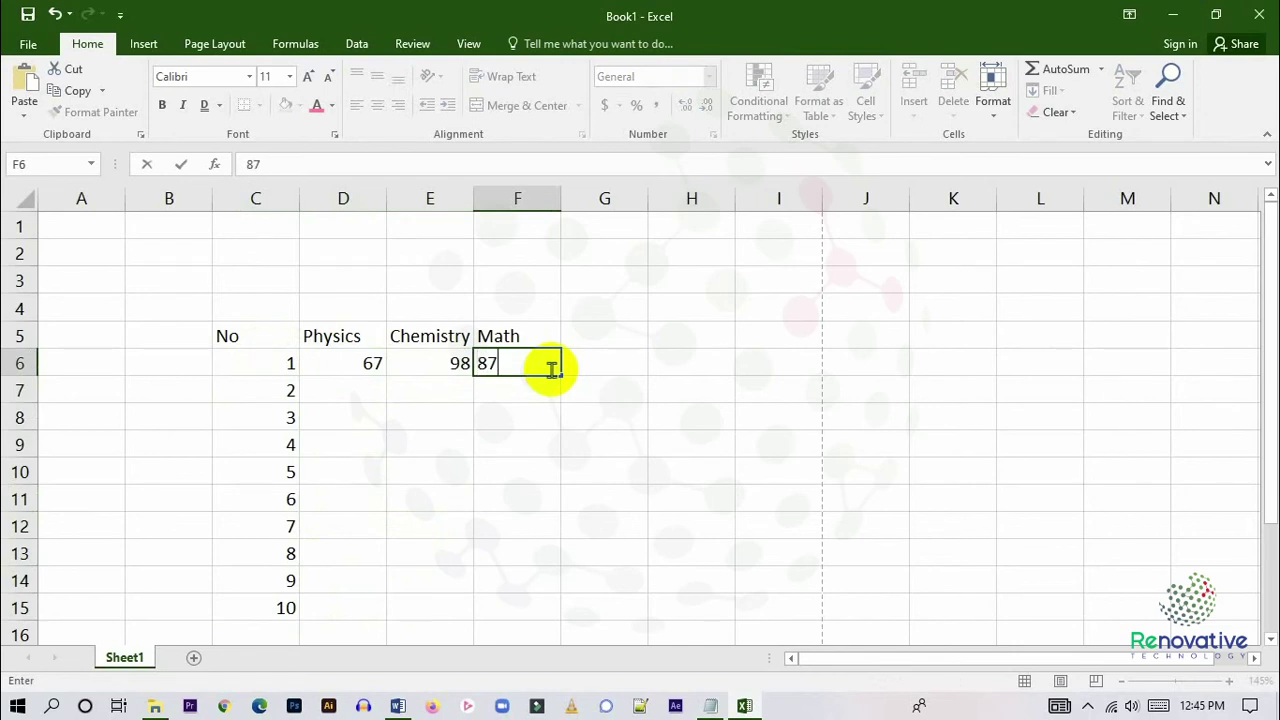
Enter the marks for No 2 in row 7: Physics 90, Chemistry 54 and Math 32.
{"action": "left_click", "coordinate": [373, 391]}
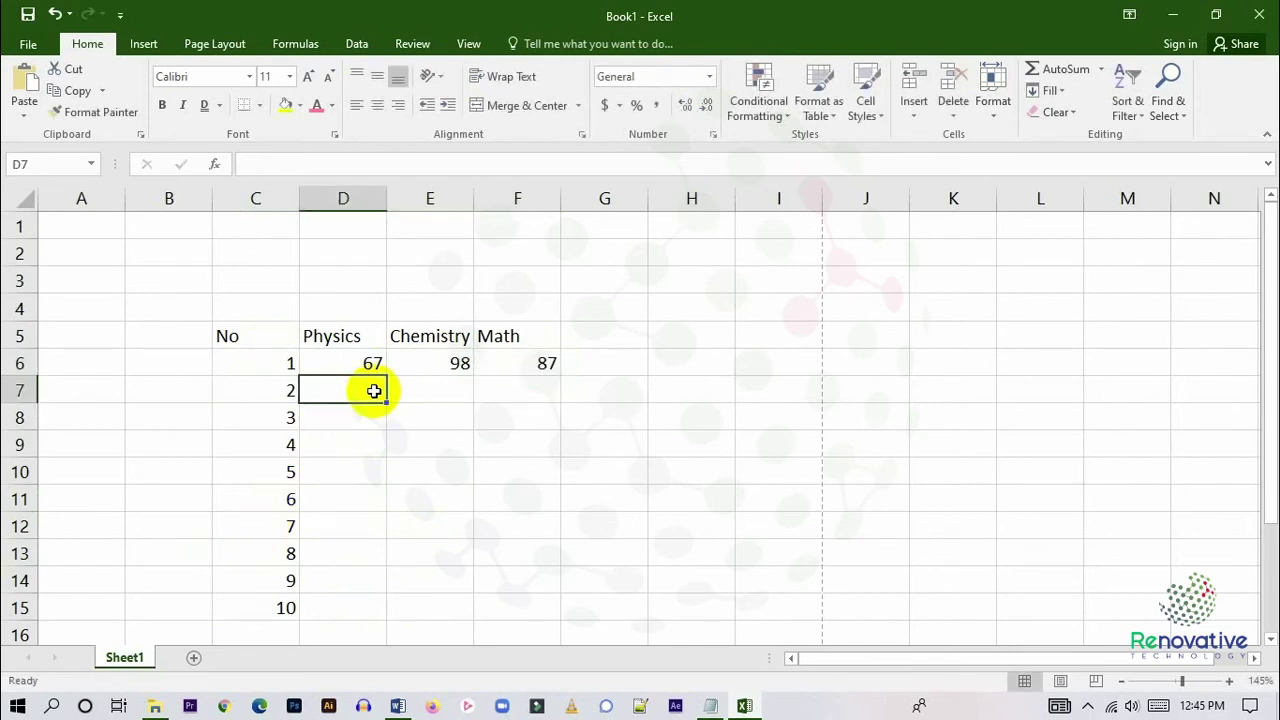
{"action": "type", "text": "0"}
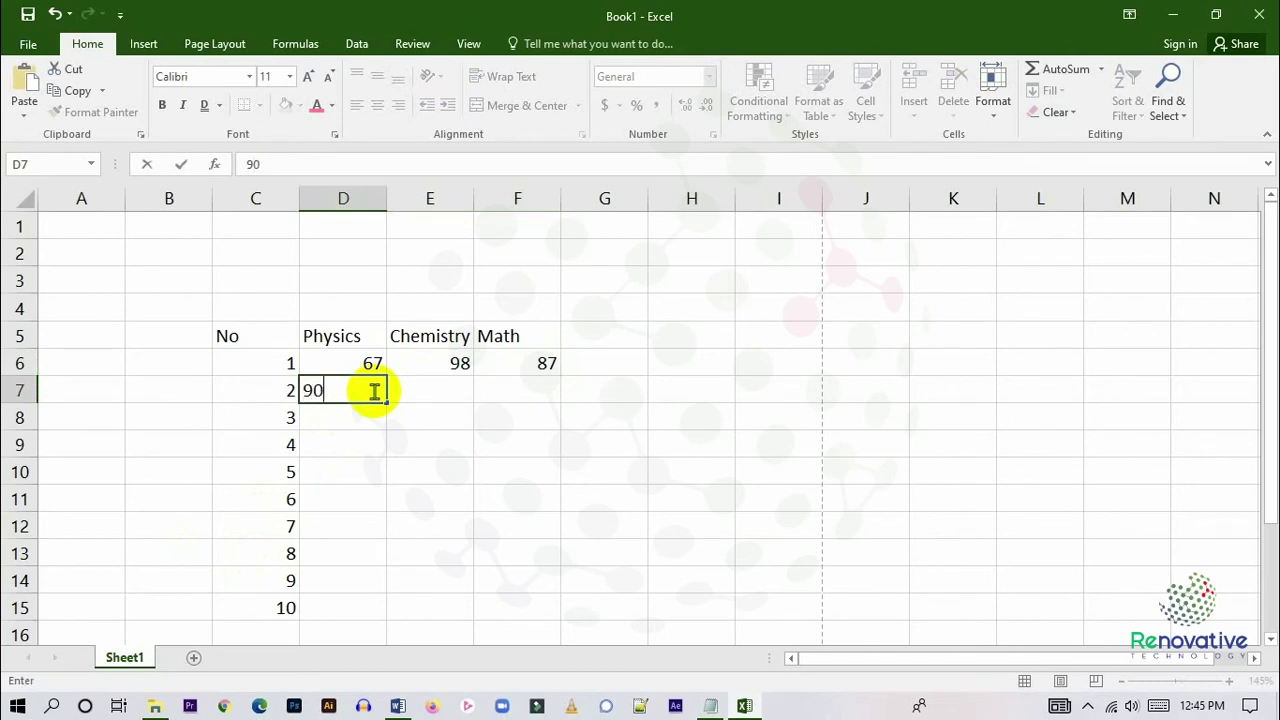
{"action": "left_click", "coordinate": [449, 372]}
{"action": "left_click", "coordinate": [453, 393]}
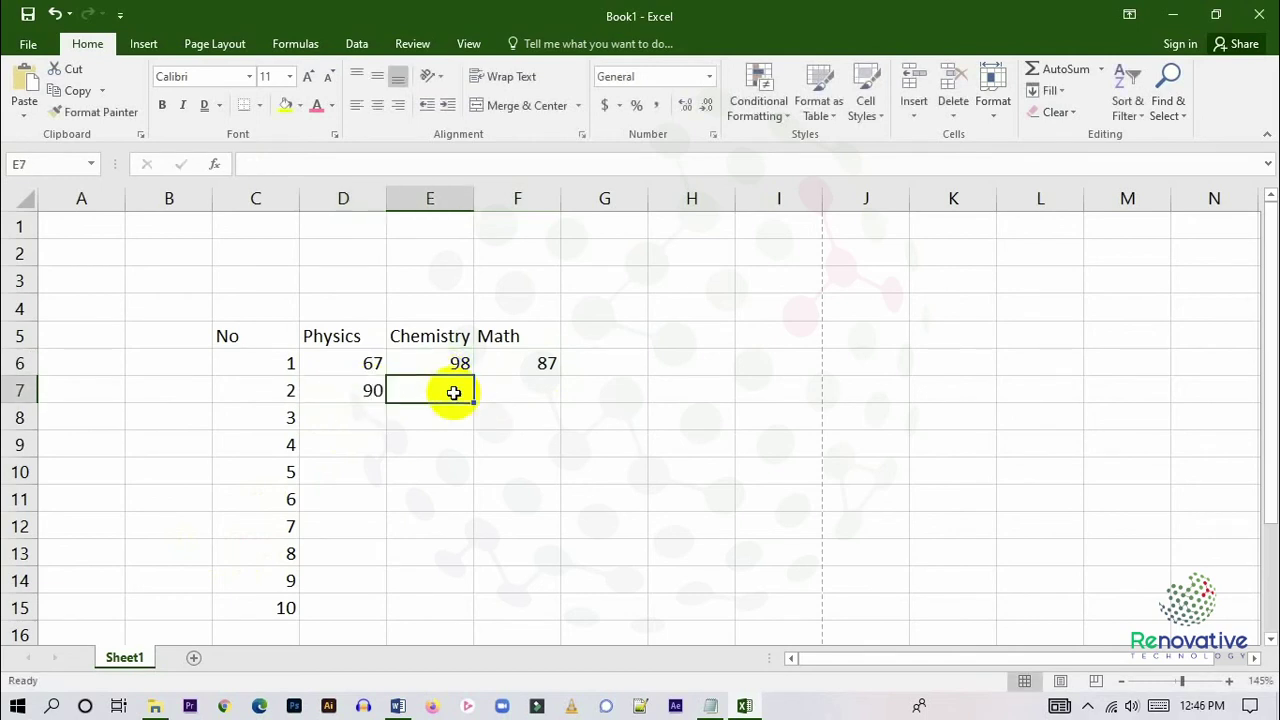
{"action": "type", "text": "54"}
{"action": "left_click", "coordinate": [493, 381]}
{"action": "type", "text": "32"}
Enter the marks for No 3 in row 8: Physics 76, Chemistry 98 and Math 87.
{"action": "left_click", "coordinate": [351, 415]}
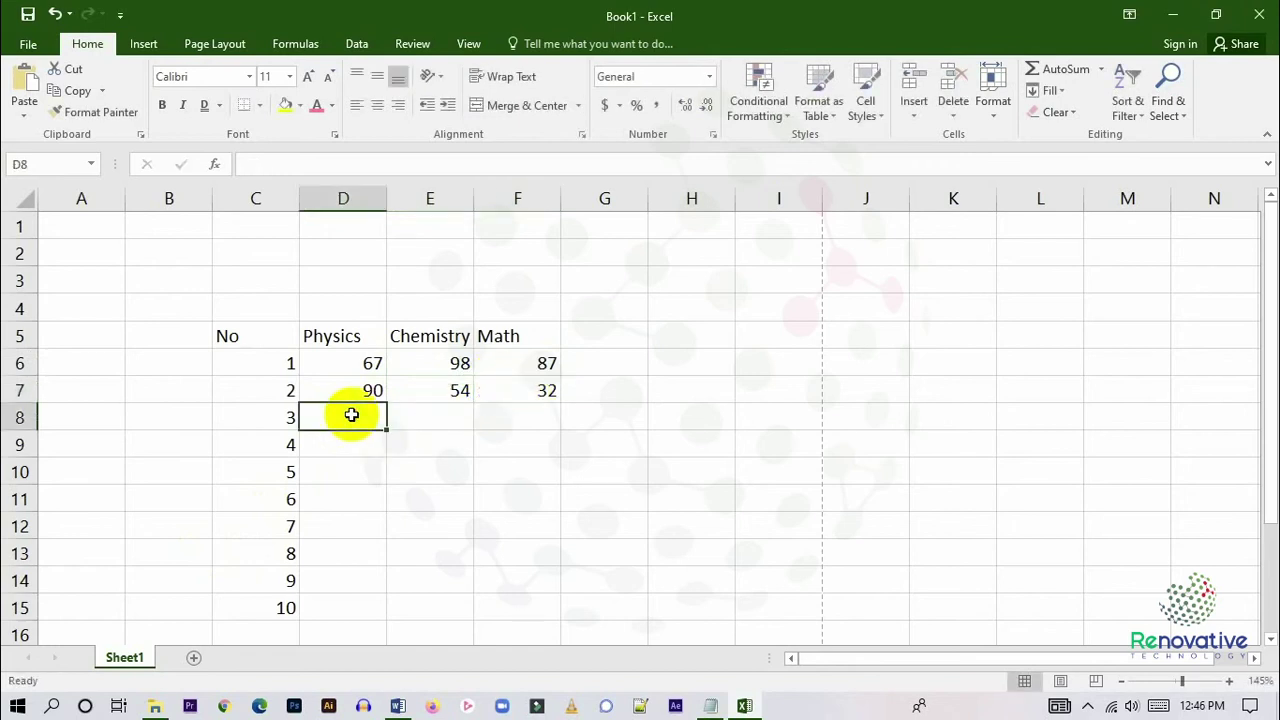
{"action": "type", "text": "76"}
{"action": "left_click", "coordinate": [443, 415]}
{"action": "type", "text": "98"}
{"action": "left_click", "coordinate": [509, 398]}
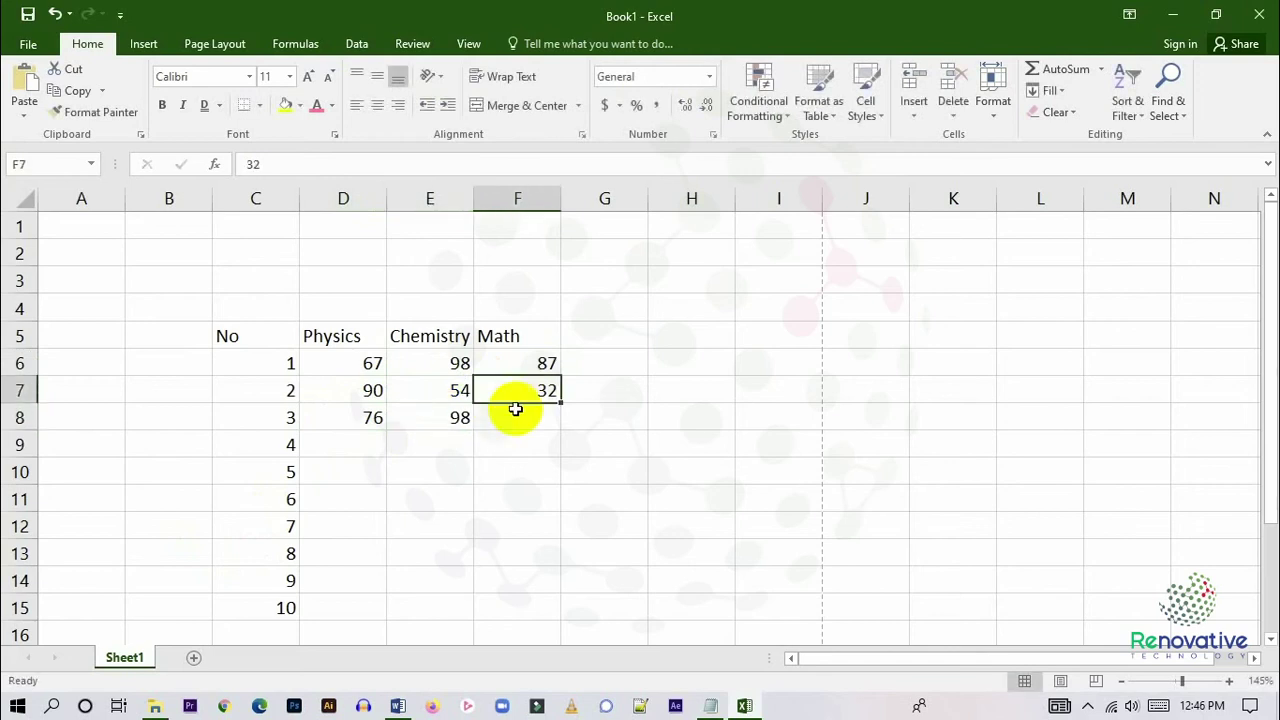
{"action": "left_click", "coordinate": [512, 419]}
{"action": "type", "text": "87"}
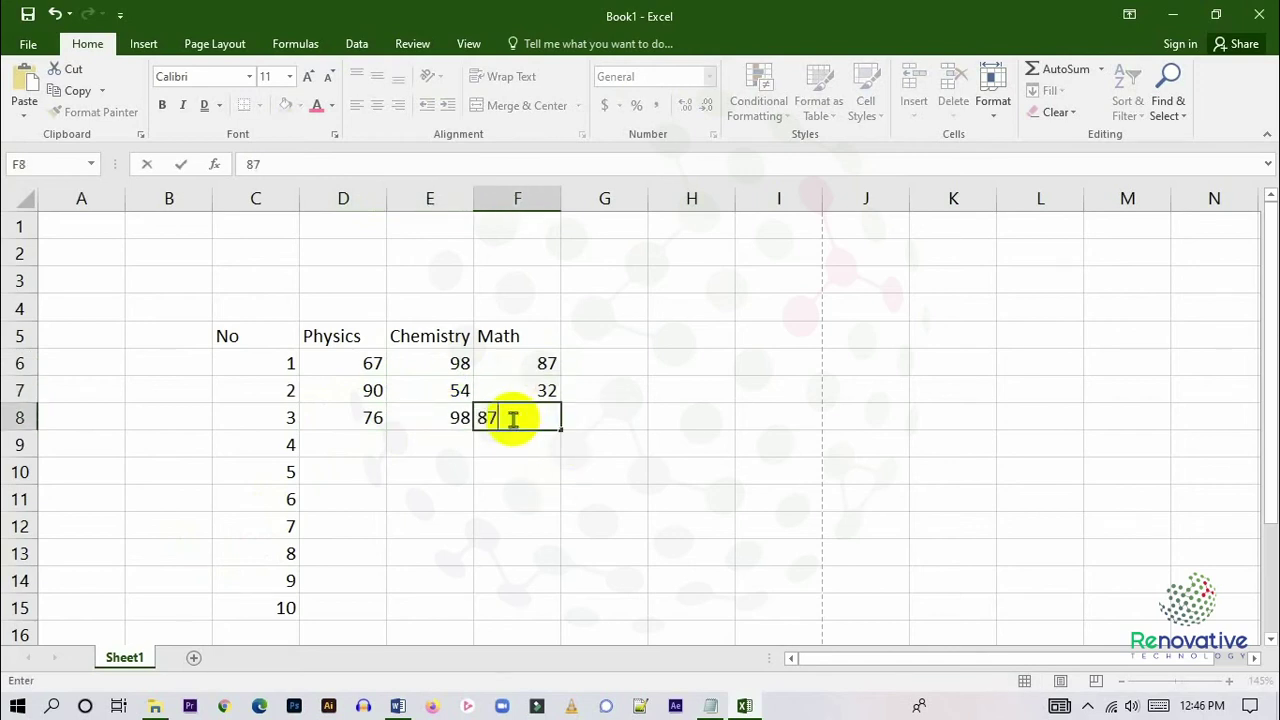
Clear the surplus numbers 5 to 10 from cells C10 to C15.
{"action": "left_click", "coordinate": [478, 466]}
{"action": "left_click_drag", "start_coordinate": [277, 469], "coordinate": [284, 614]}
{"action": "key", "text": "BackSpace"}
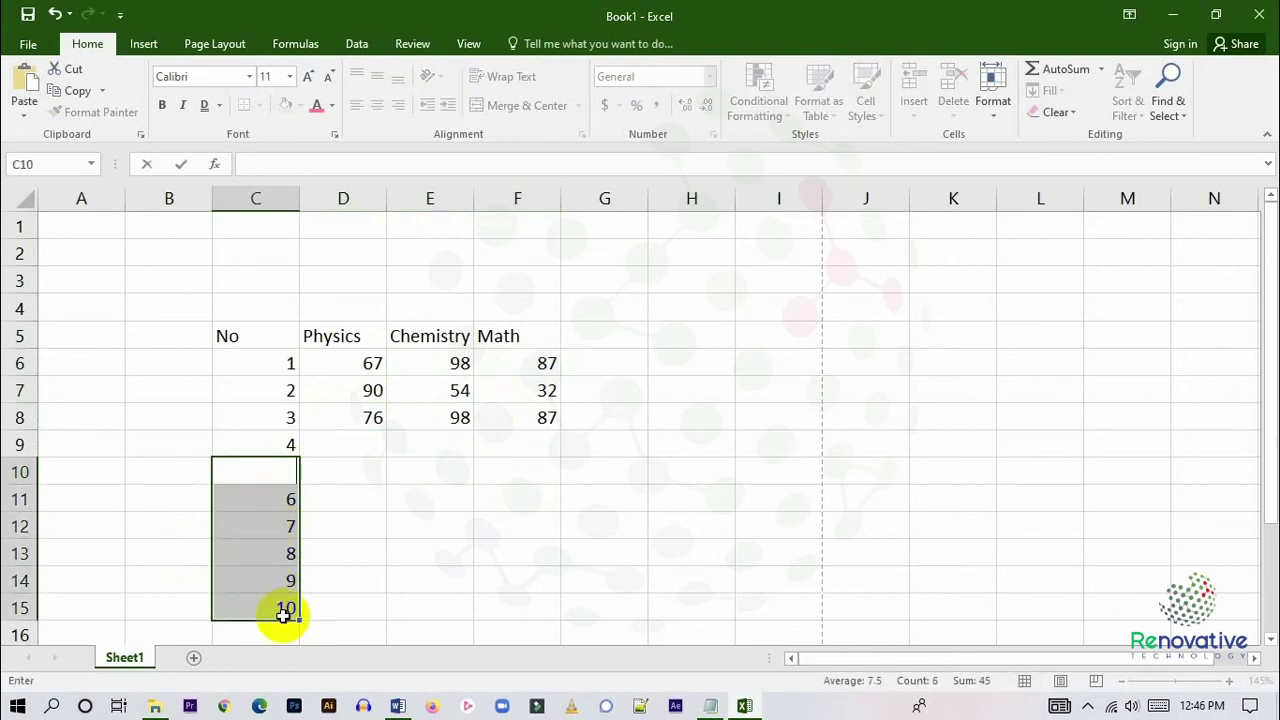
{"action": "left_click", "coordinate": [500, 555]}
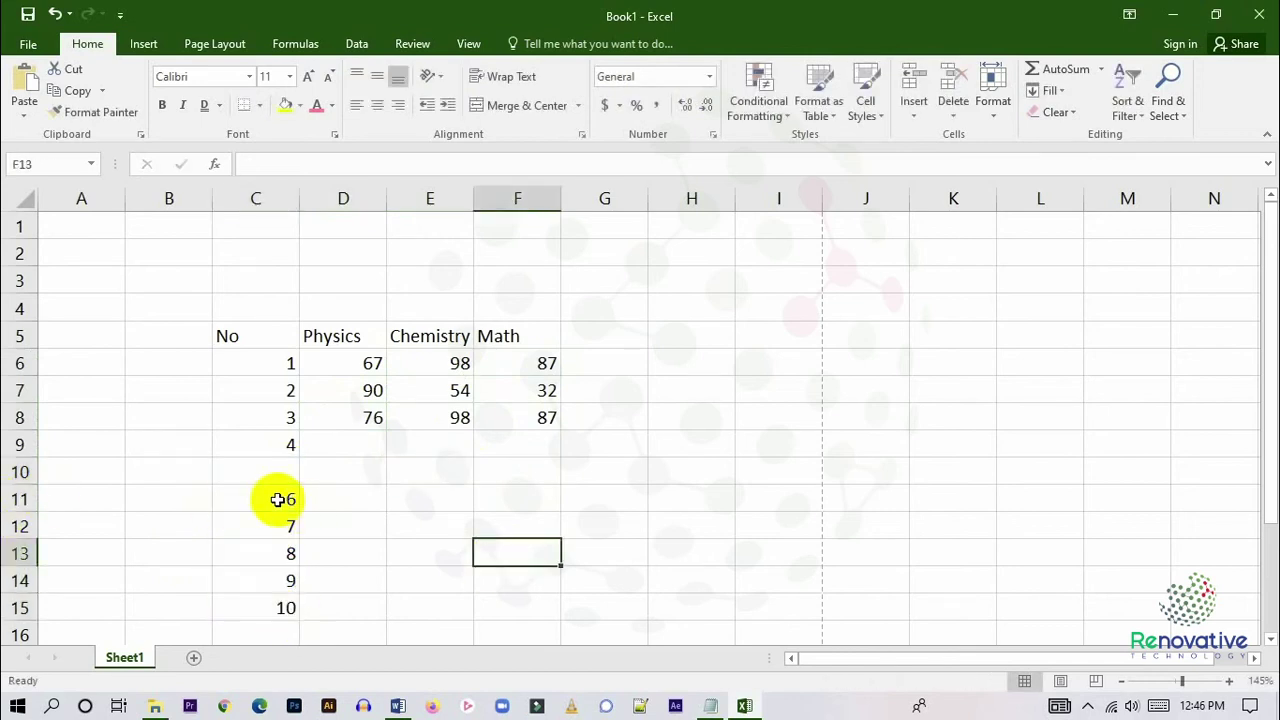
{"action": "left_click_drag", "start_coordinate": [280, 500], "coordinate": [282, 601]}
{"action": "key", "text": "Delete"}
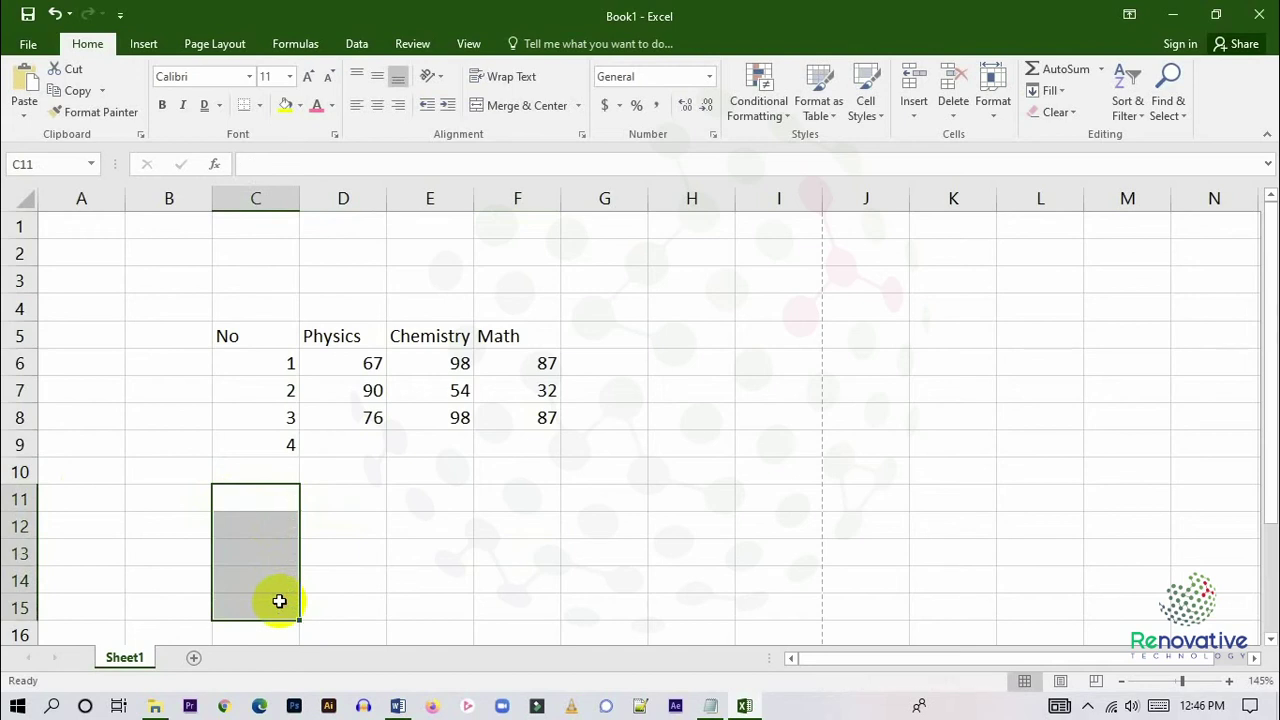
{"action": "left_click", "coordinate": [395, 575]}
Apply All Borders to the marks table in cells C5 to F9.
{"action": "left_click_drag", "start_coordinate": [229, 334], "coordinate": [528, 457]}
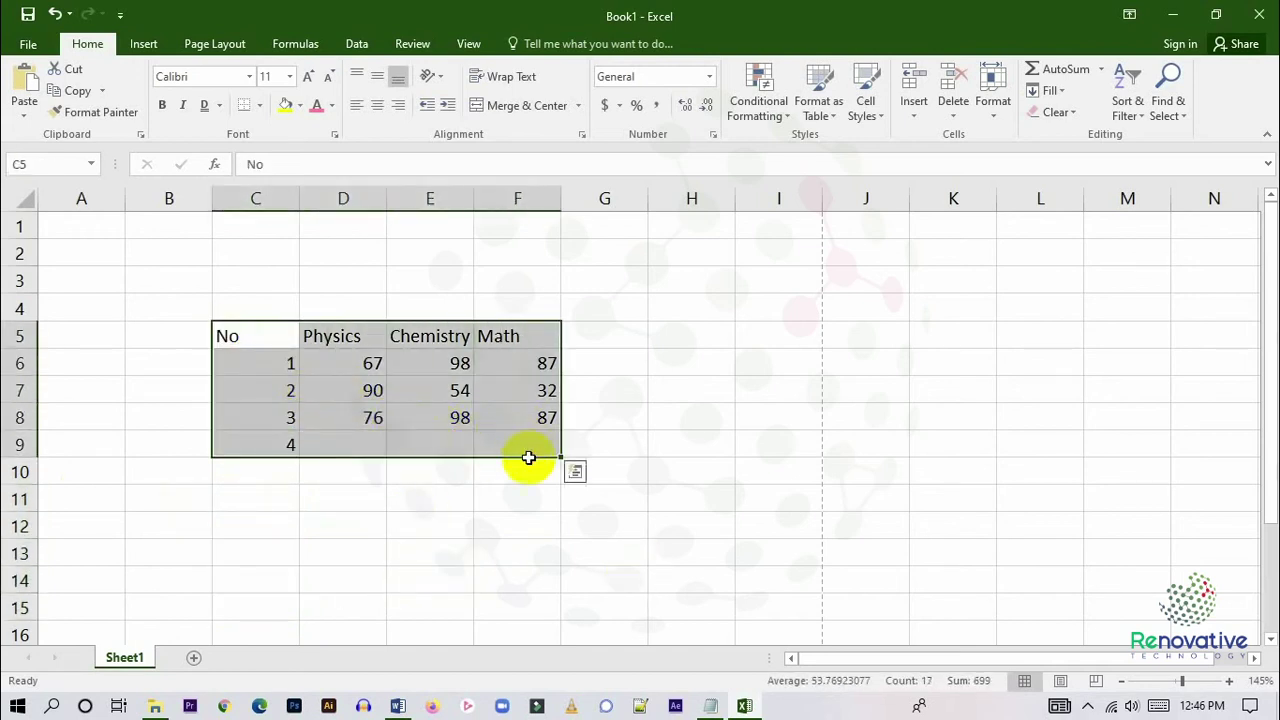
{"action": "left_click", "coordinate": [261, 107]}
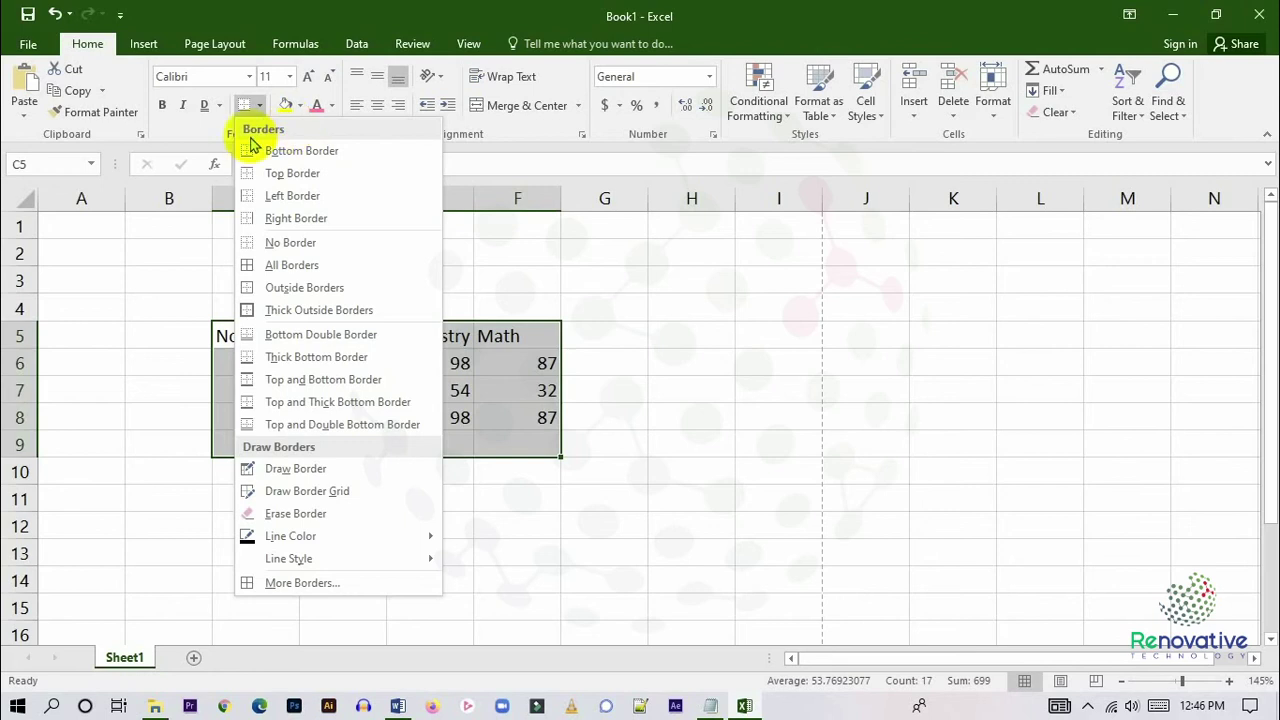
{"action": "left_click", "coordinate": [296, 266]}
{"action": "left_click", "coordinate": [484, 536]}
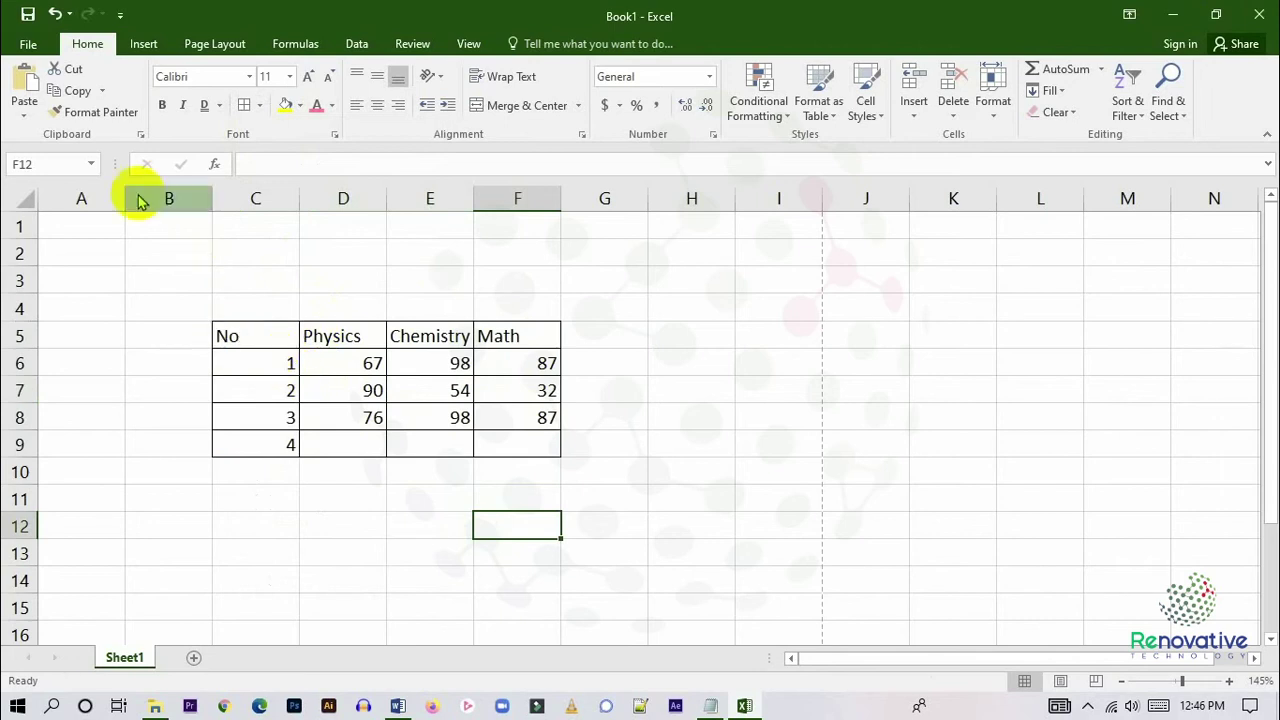
Check the bordered marks table in the print preview and return to the worksheet.
{"action": "left_click", "coordinate": [29, 44]}
{"action": "left_click", "coordinate": [58, 278]}
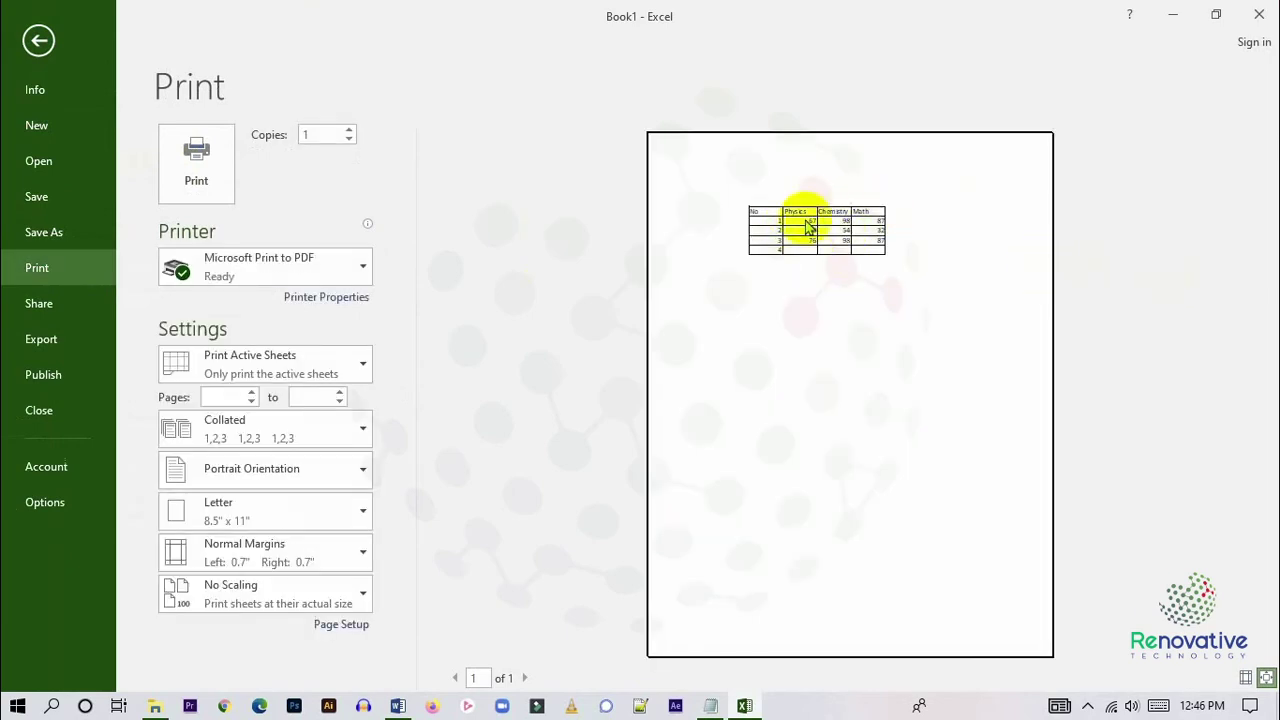
{"action": "left_click", "coordinate": [31, 42]}
{"action": "left_click", "coordinate": [694, 466]}
{"action": "left_click", "coordinate": [268, 345]}
{"action": "left_click", "coordinate": [830, 412]}
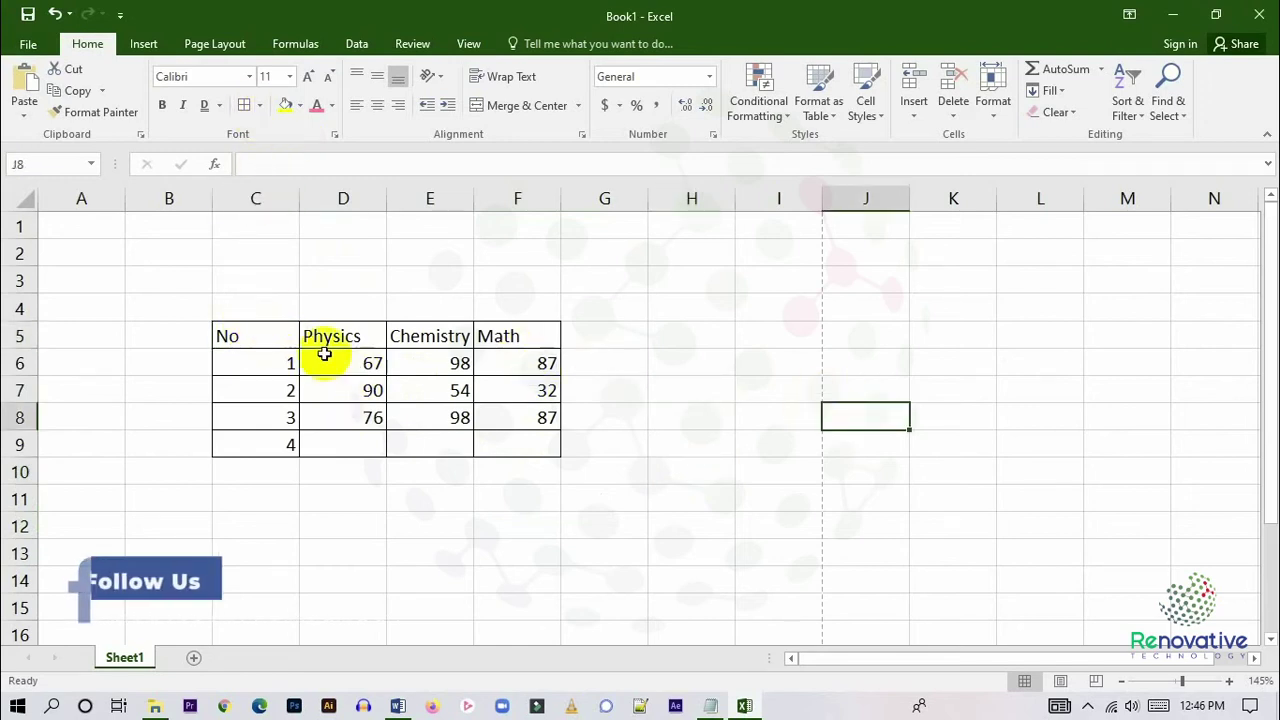
Review the border options for the marks table and undo the applied borders.
{"action": "left_click_drag", "start_coordinate": [257, 330], "coordinate": [508, 433]}
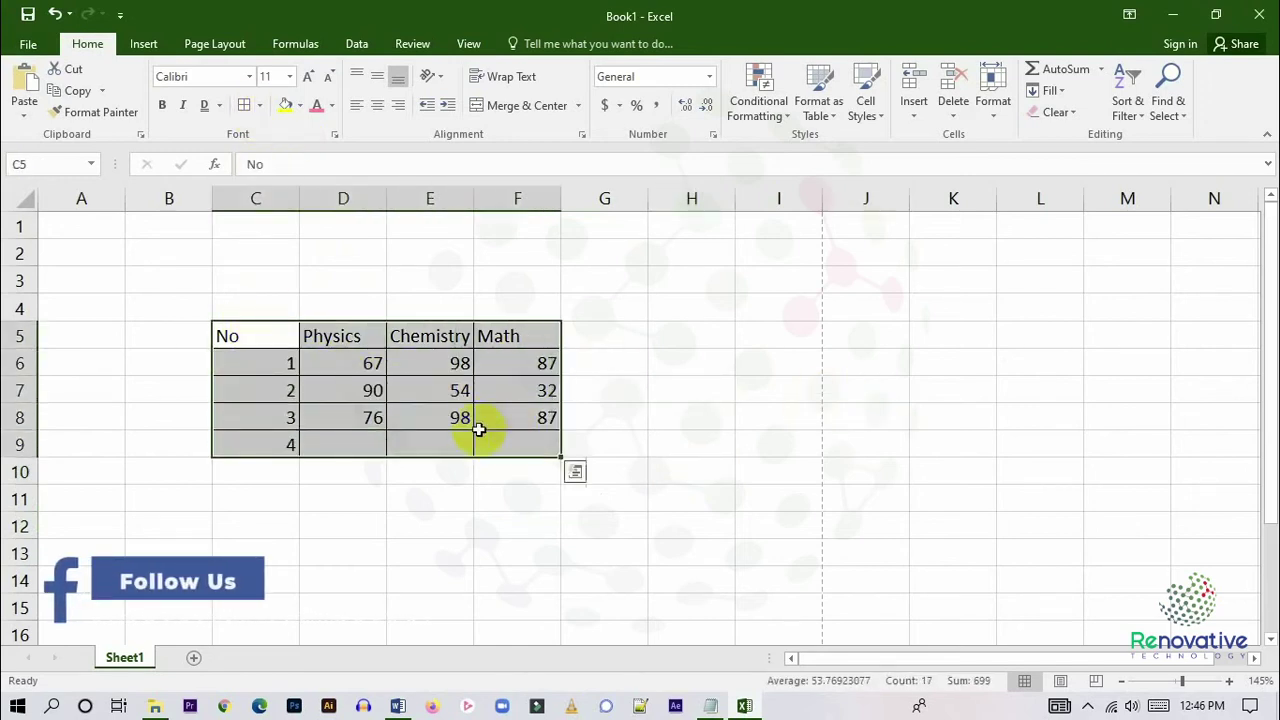
{"action": "left_click", "coordinate": [260, 106]}
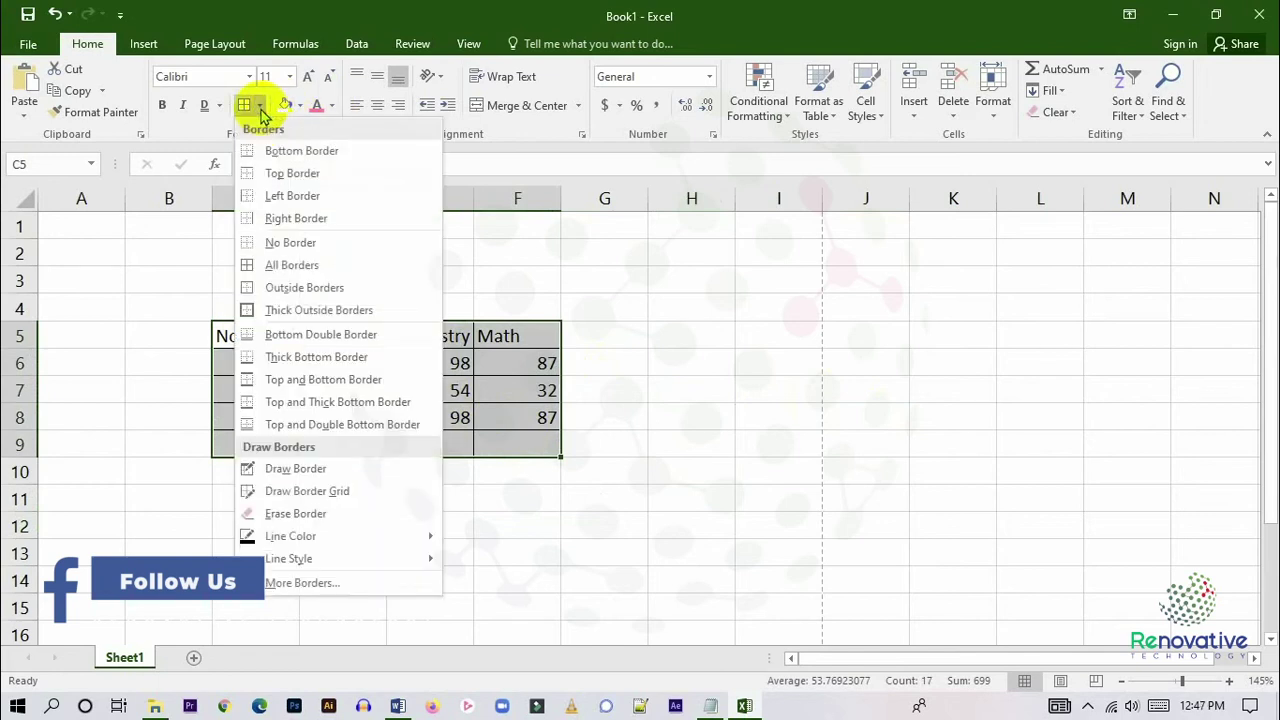
{"action": "left_click", "coordinate": [790, 415]}
{"action": "key", "text": "ctrl+z"}
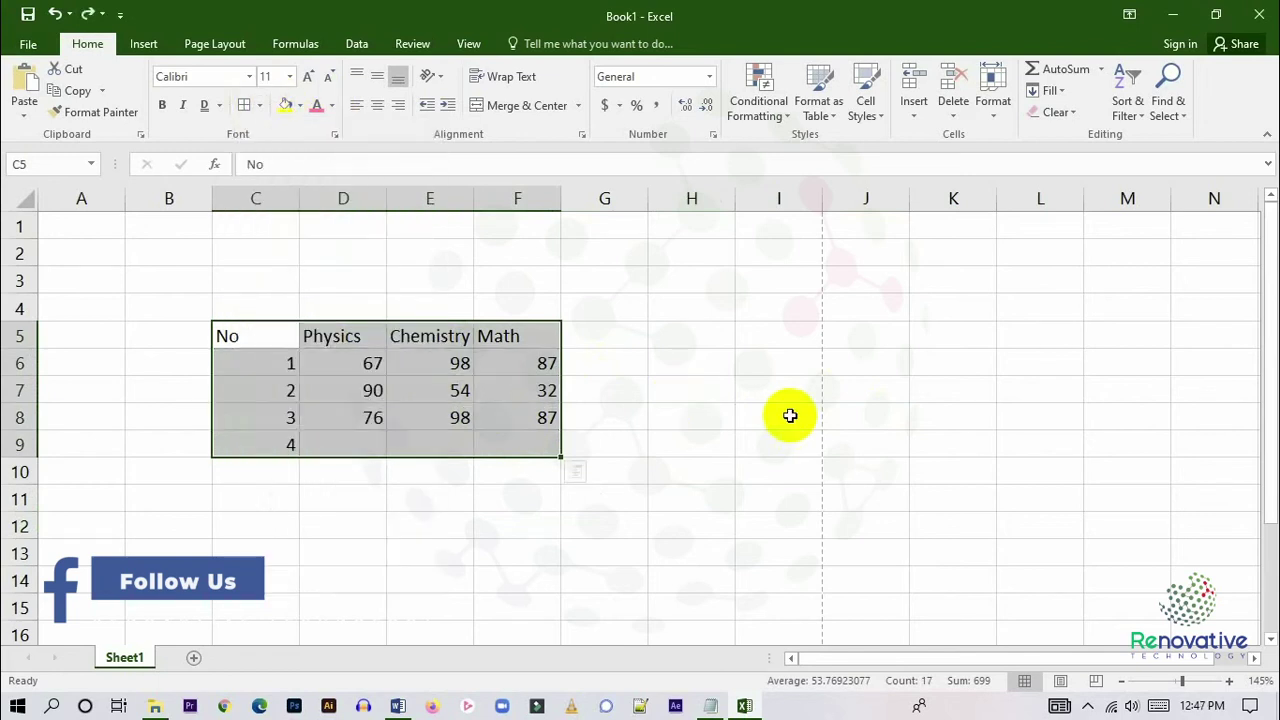
{"action": "left_click", "coordinate": [790, 415]}
Review the border line colors and line styles for cells C5 to F9, and reapply All Borders to the table.
{"action": "left_click_drag", "start_coordinate": [251, 343], "coordinate": [527, 449]}
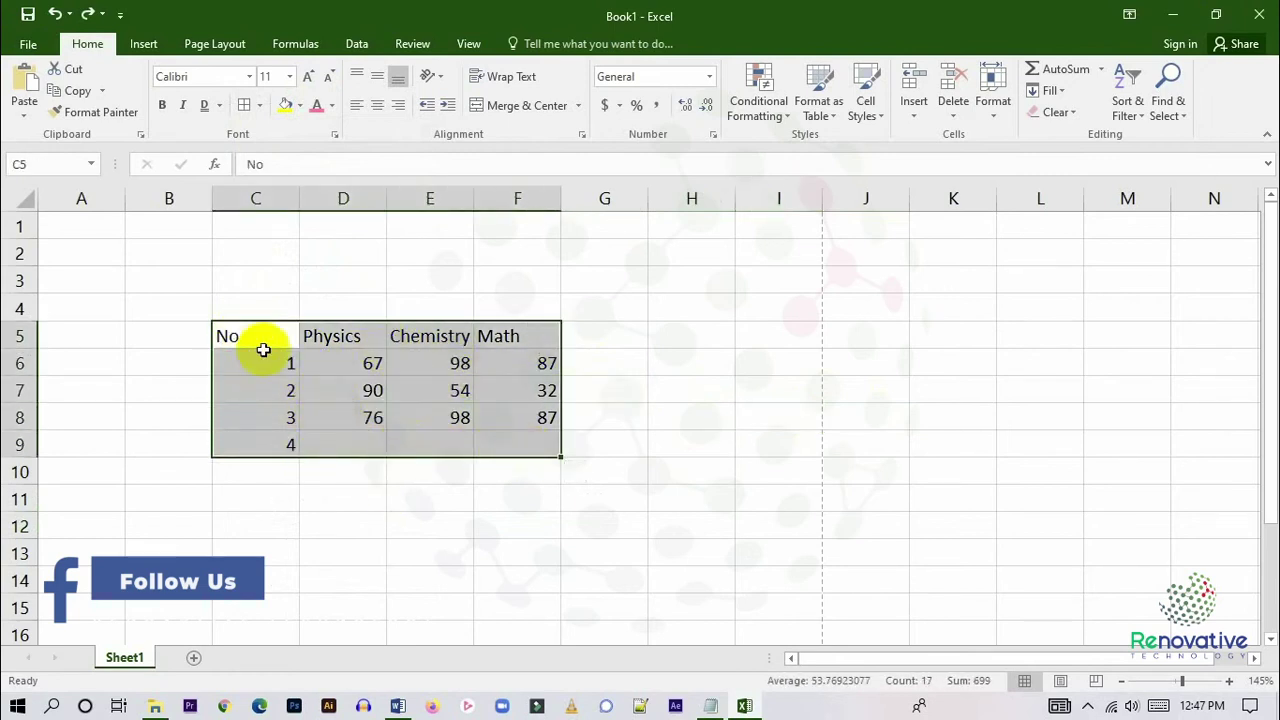
{"action": "left_click", "coordinate": [259, 105]}
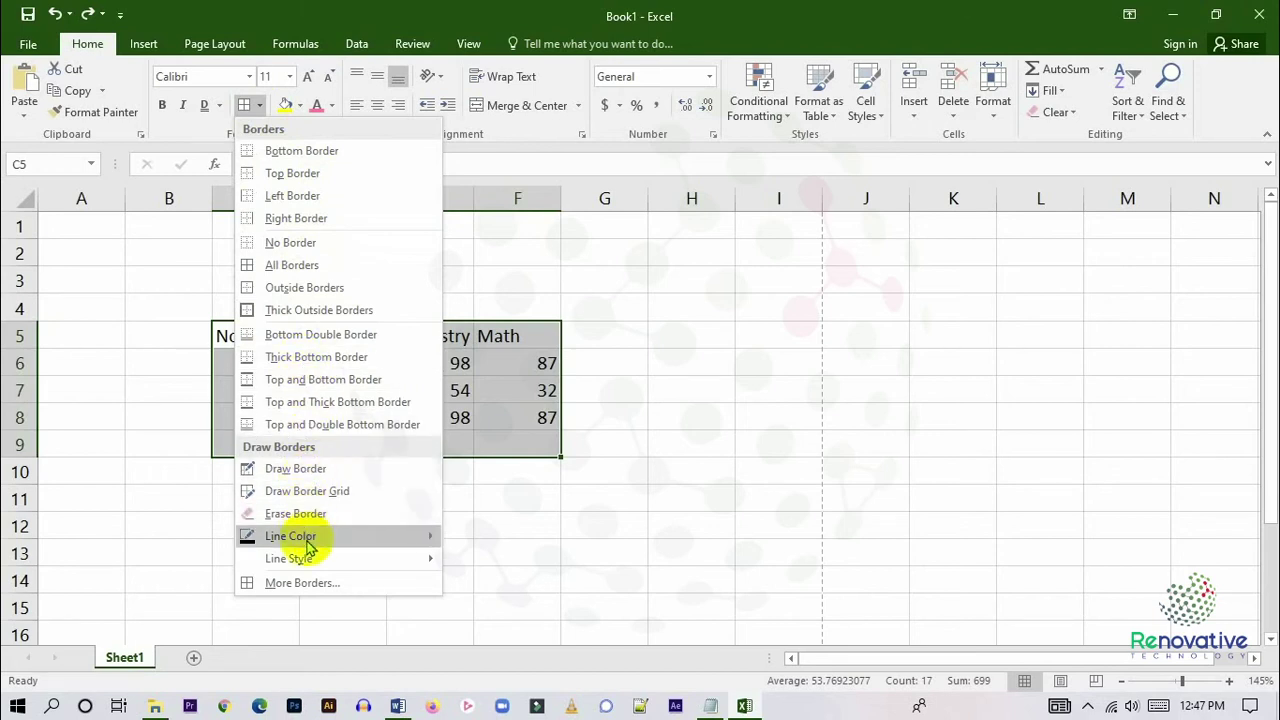
{"action": "mouse_move", "coordinate": [310, 545]}
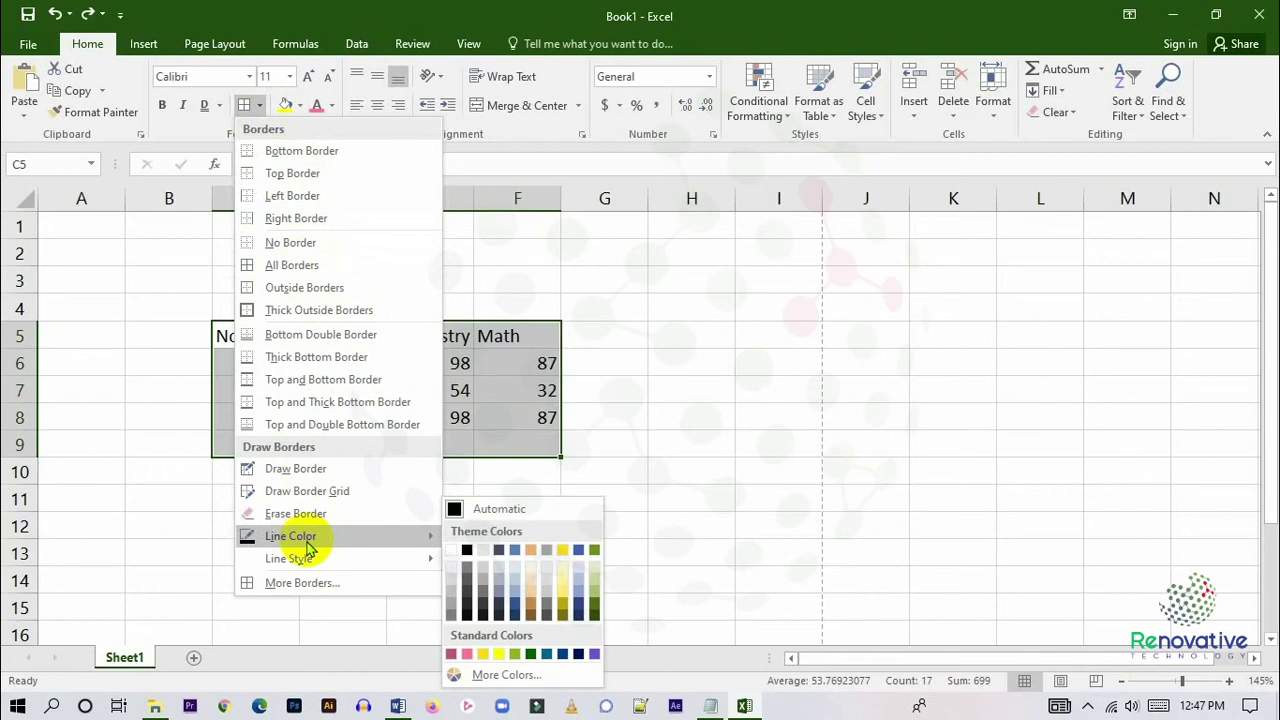
{"action": "mouse_move", "coordinate": [311, 570]}
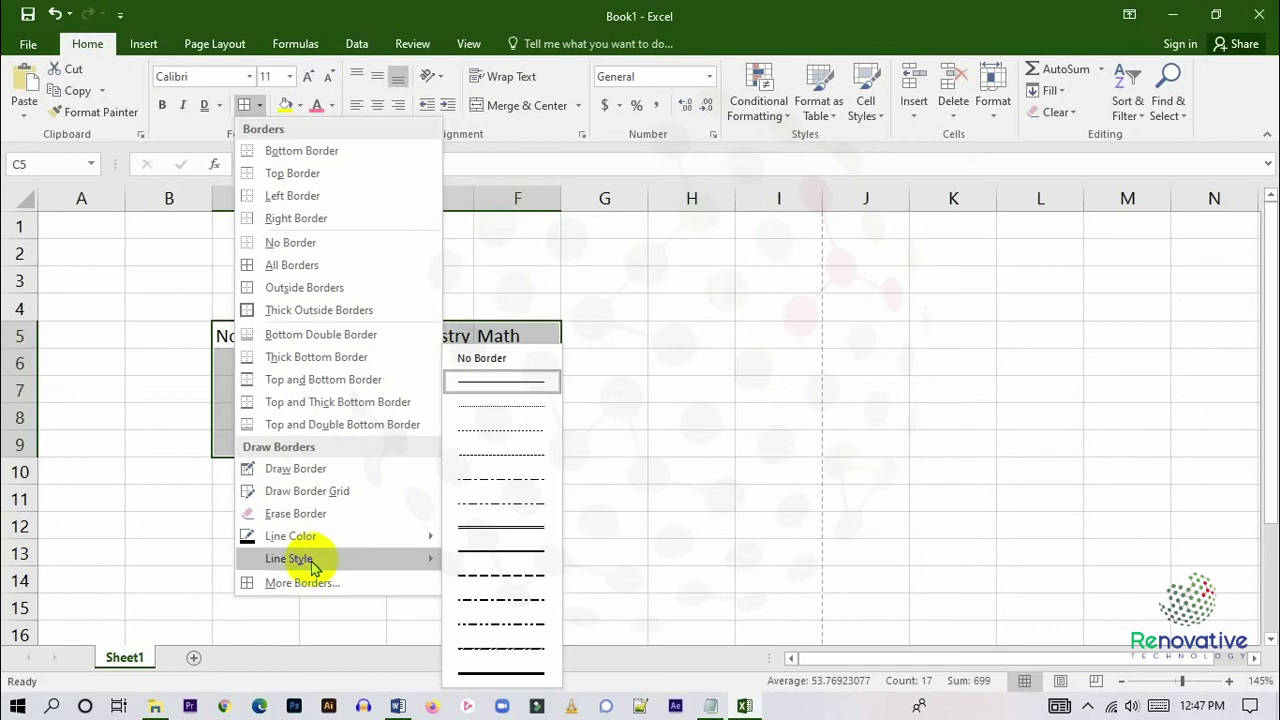
{"action": "left_click", "coordinate": [322, 266]}
{"action": "left_click", "coordinate": [738, 387]}
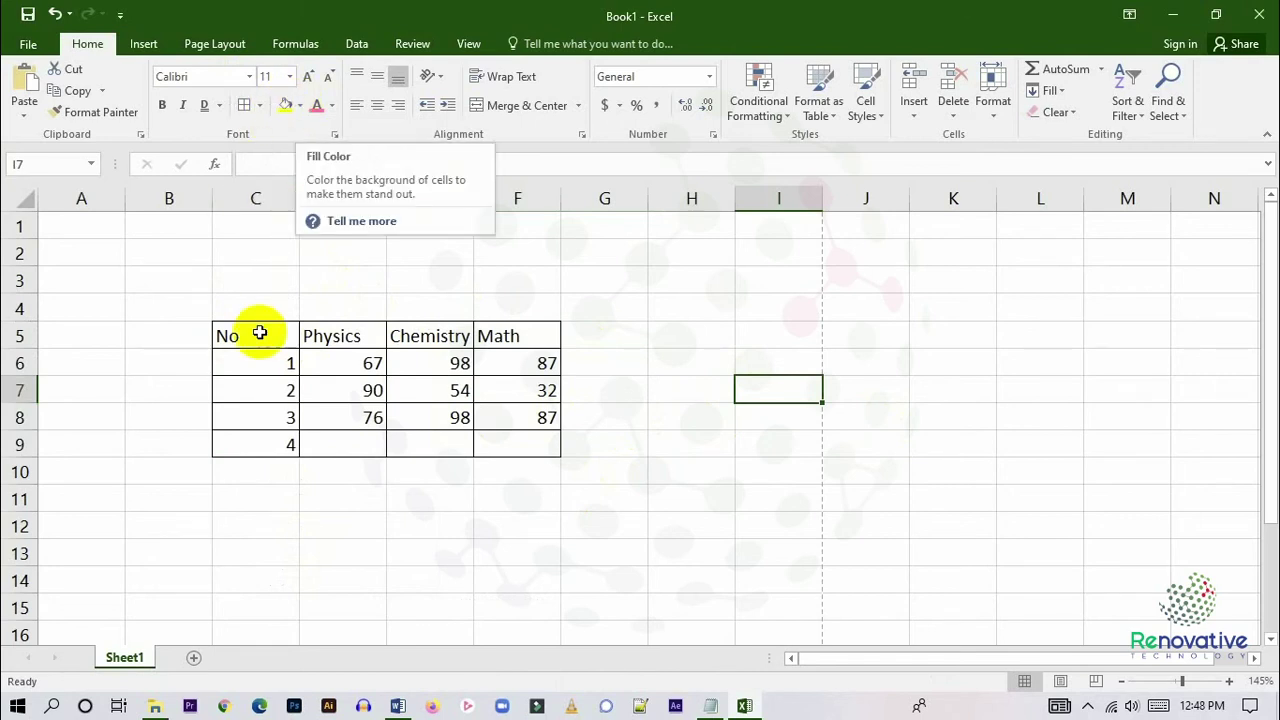
Fill the header cells C5 to F5 of the marks table with the orange theme color.
{"action": "left_click_drag", "start_coordinate": [232, 337], "coordinate": [537, 338]}
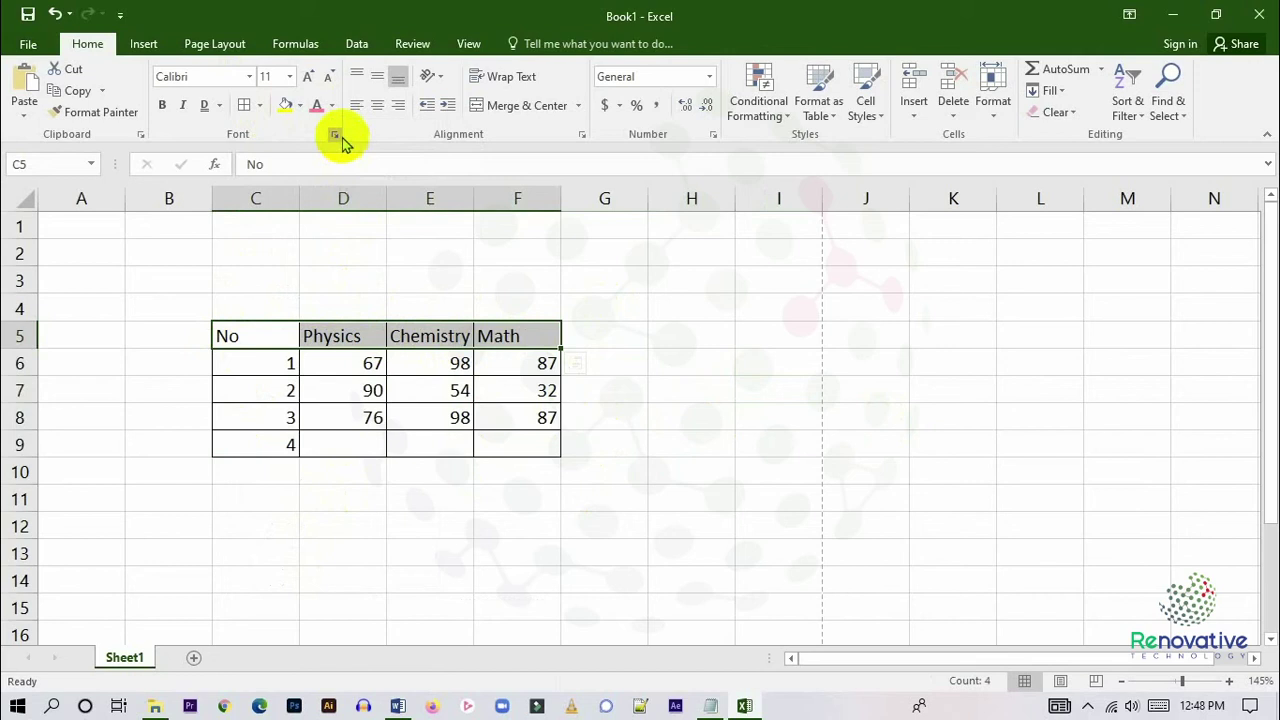
{"action": "left_click", "coordinate": [300, 106]}
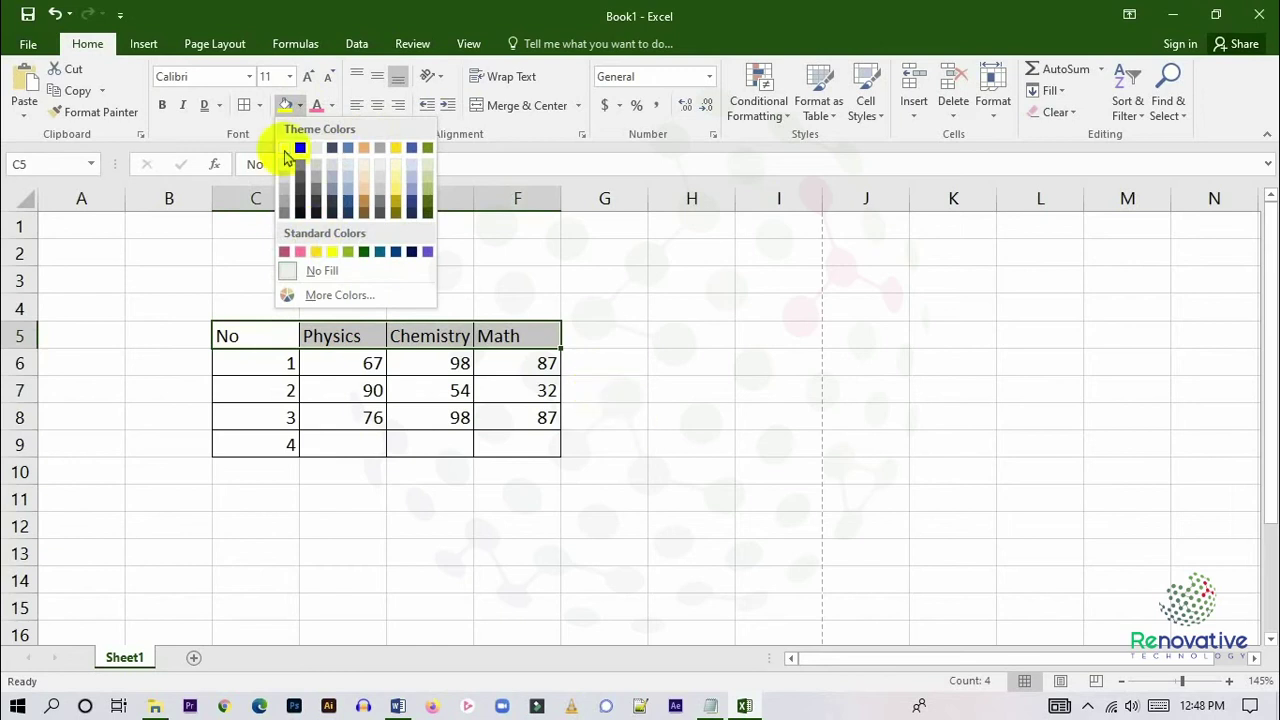
{"action": "left_click", "coordinate": [363, 147]}
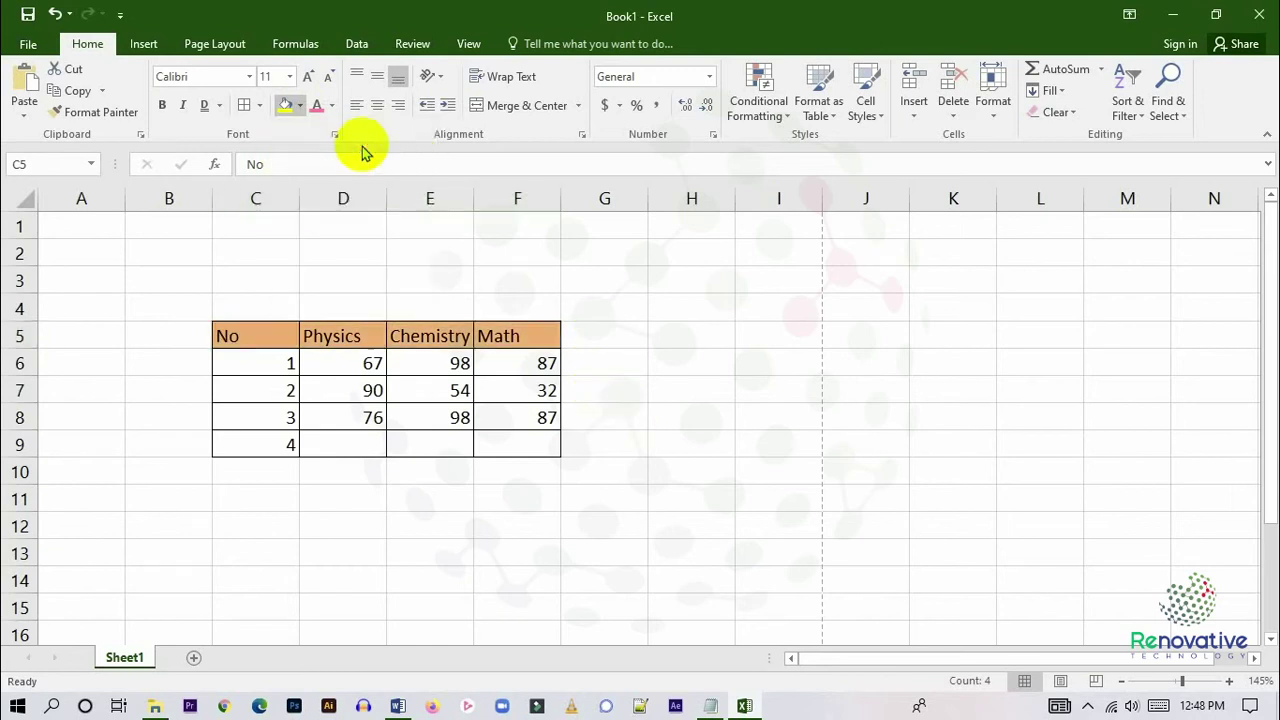
{"action": "left_click", "coordinate": [663, 425]}
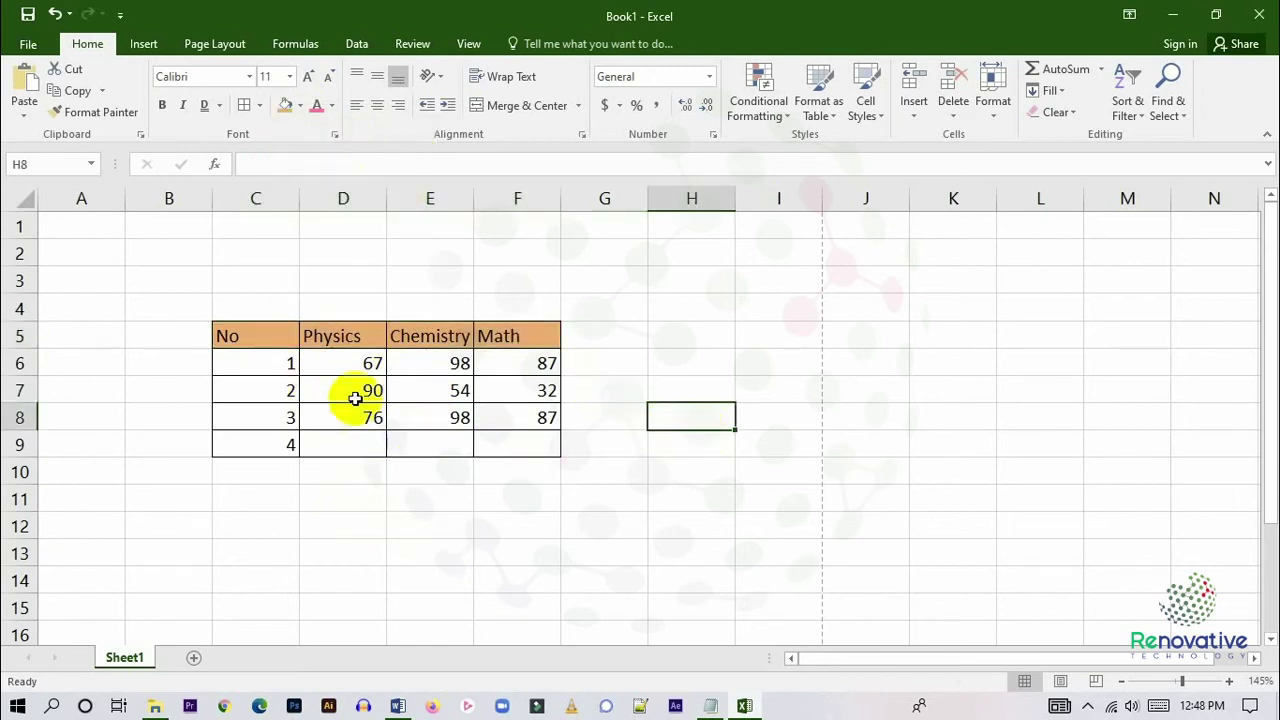
Fill the marks in cells D6 to F8 with a lighter shade of the blue theme color.
{"action": "left_click_drag", "start_coordinate": [331, 360], "coordinate": [523, 417]}
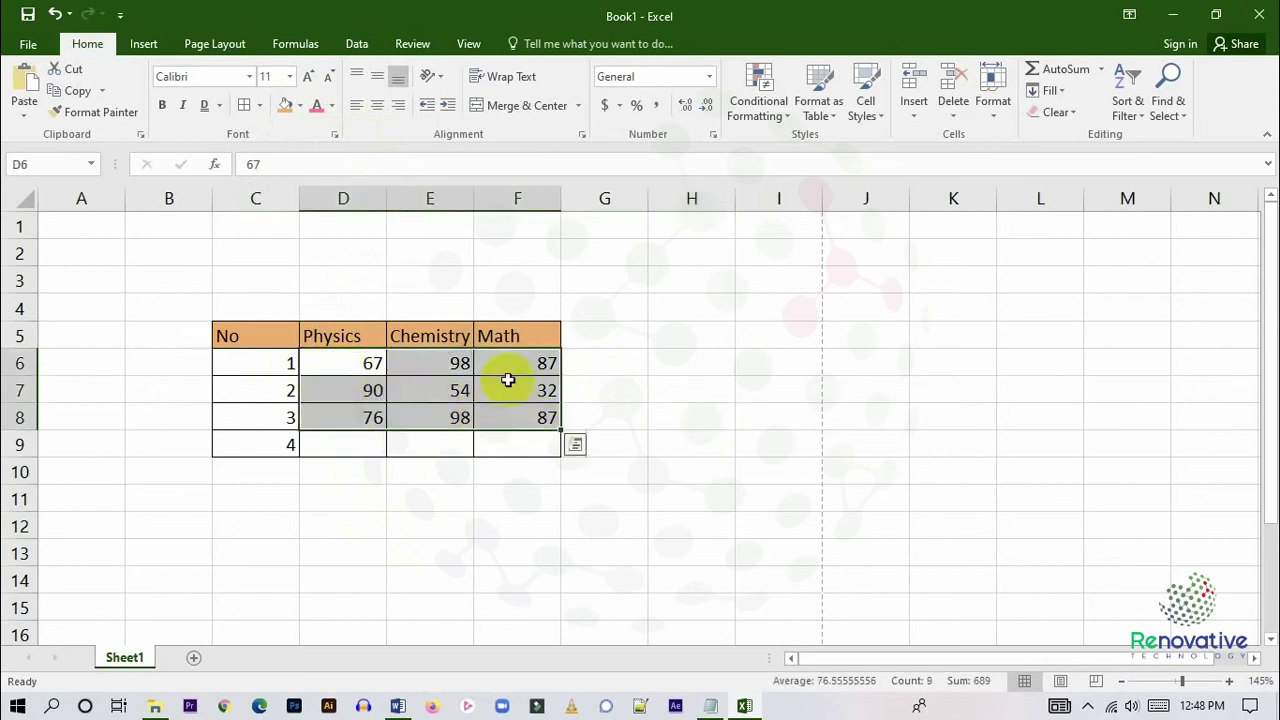
{"action": "left_click", "coordinate": [300, 105]}
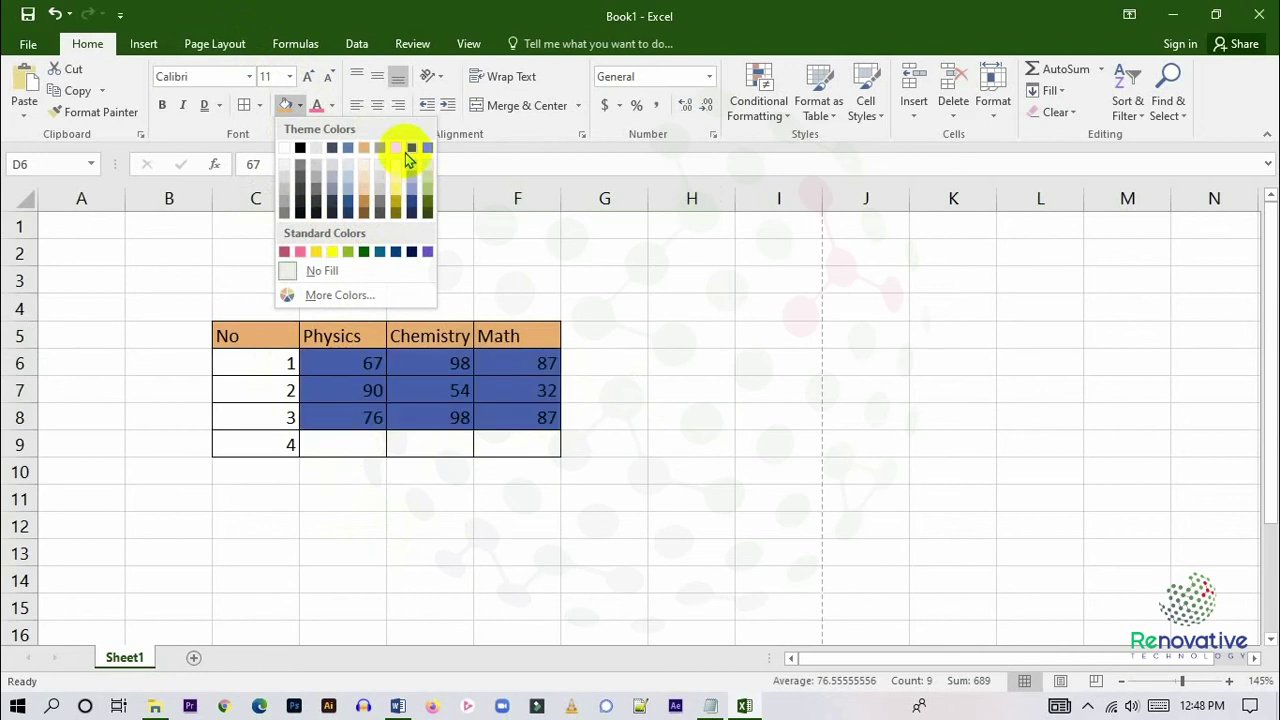
{"action": "left_click", "coordinate": [409, 190]}
{"action": "left_click", "coordinate": [663, 396]}
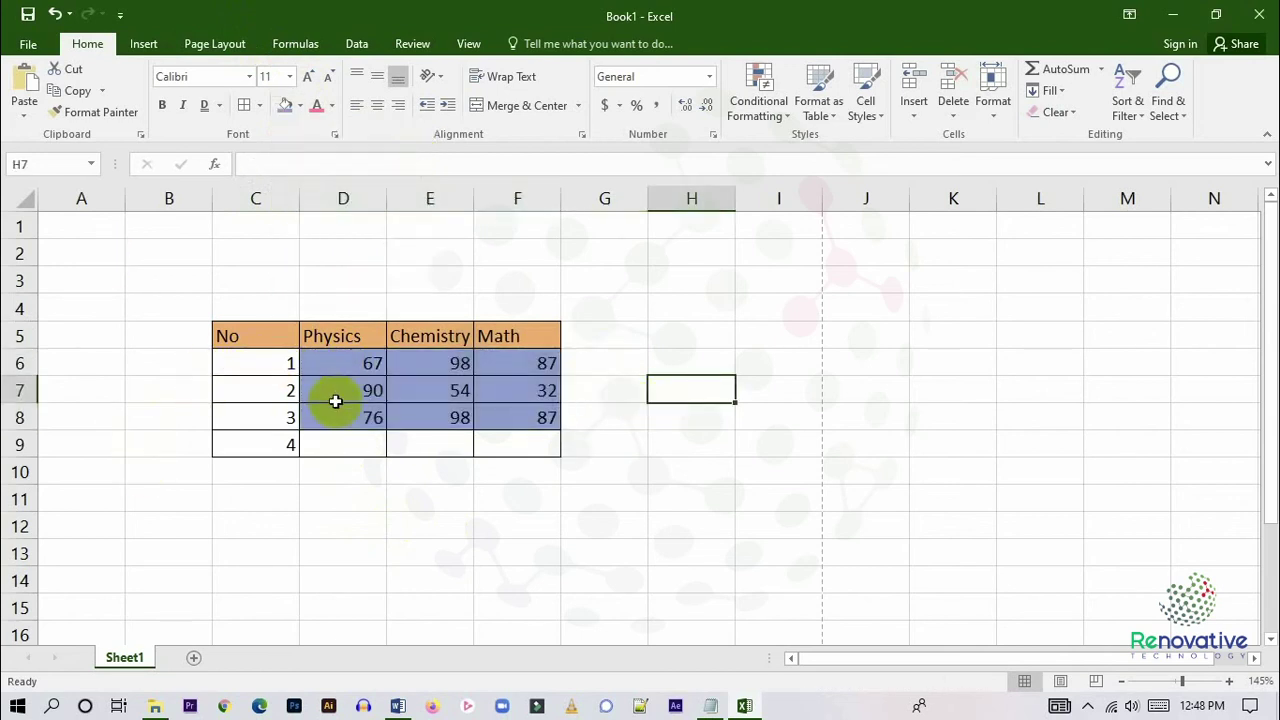
Change the fill color of the marks in cells D6 to F8 to black.
{"action": "left_click_drag", "start_coordinate": [352, 361], "coordinate": [500, 414]}
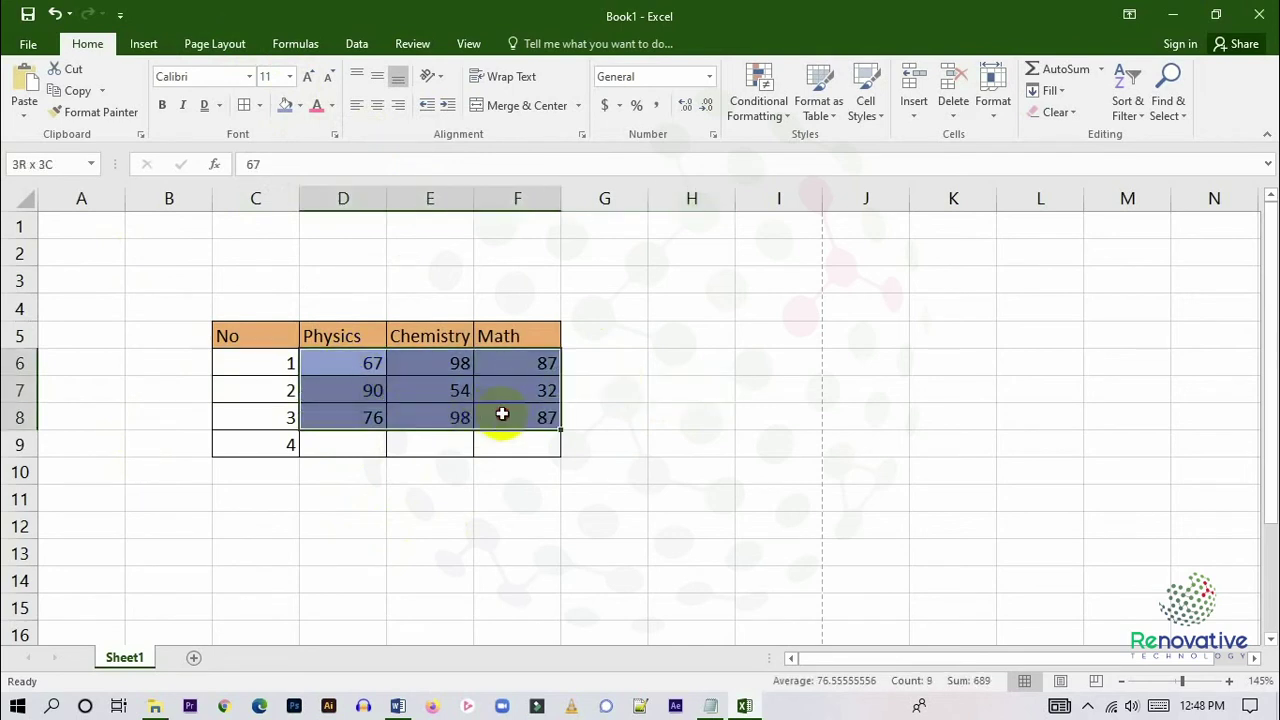
{"action": "left_click", "coordinate": [299, 106]}
{"action": "left_click", "coordinate": [298, 144]}
{"action": "left_click", "coordinate": [690, 364]}
Set the font color of the marks in cells D6 to F8 to white.
{"action": "left_click_drag", "start_coordinate": [320, 352], "coordinate": [514, 423]}
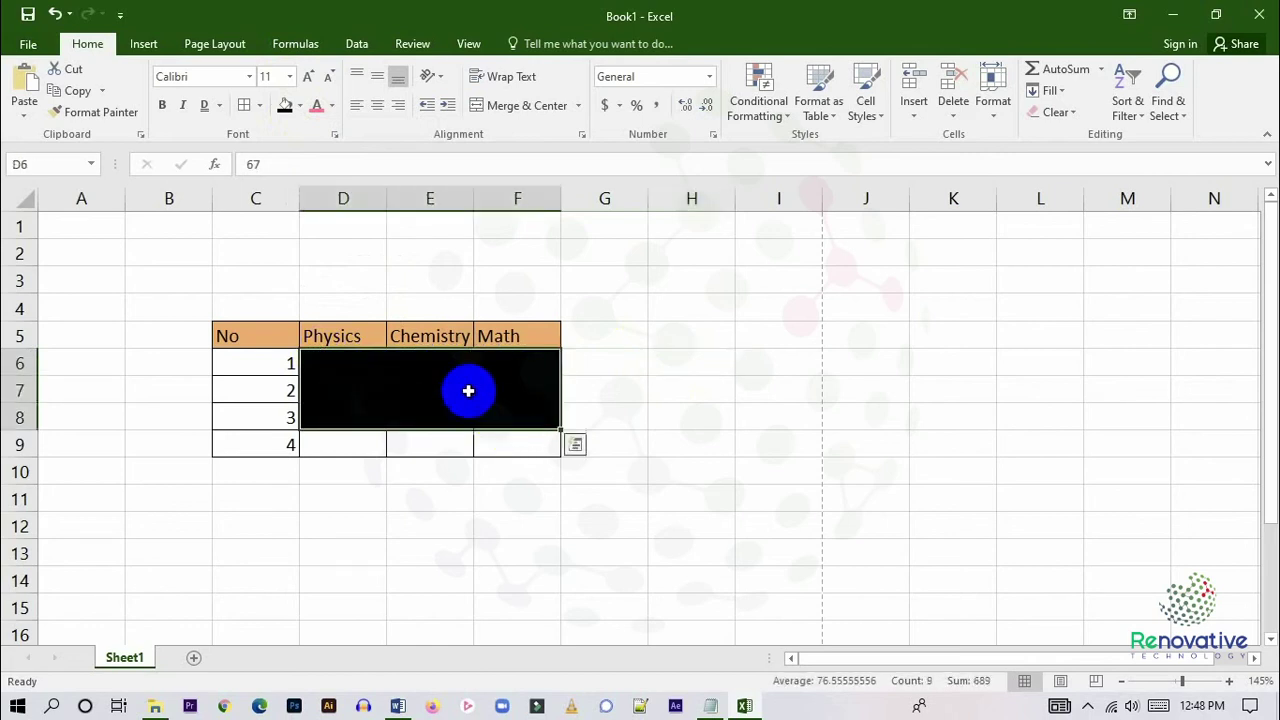
{"action": "left_click", "coordinate": [332, 106]}
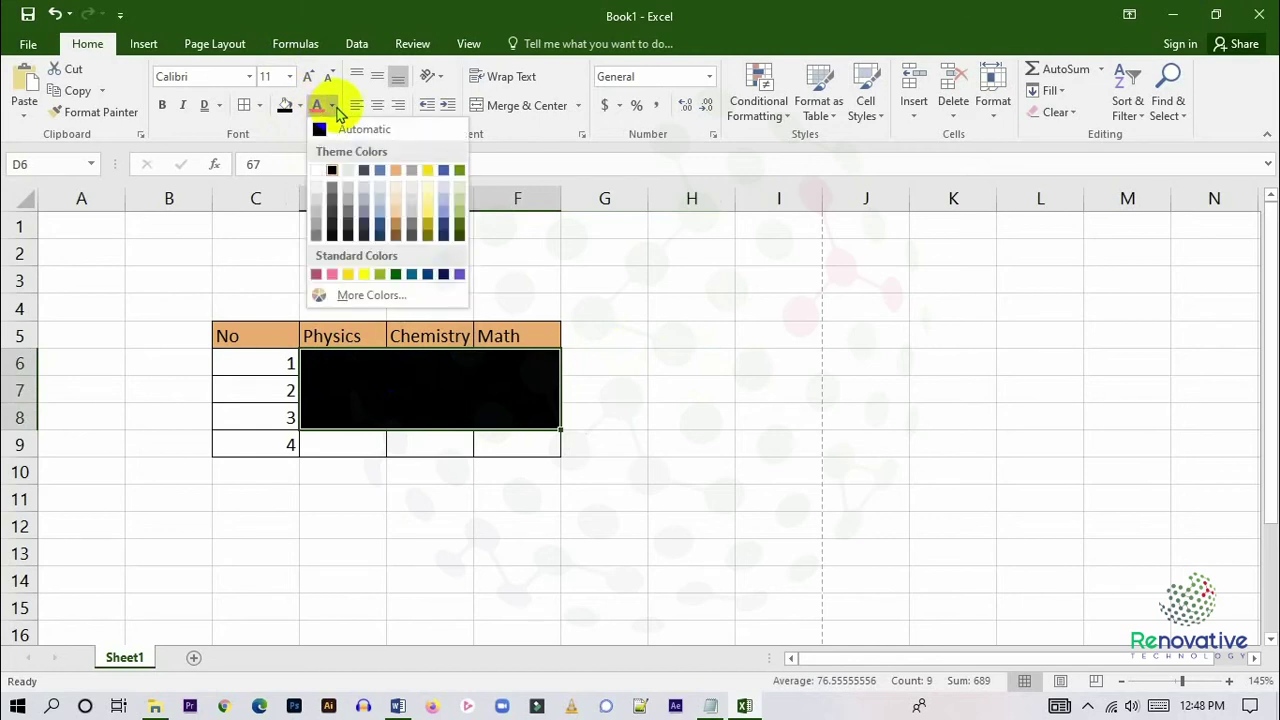
{"action": "left_click", "coordinate": [315, 172]}
{"action": "left_click", "coordinate": [723, 451]}
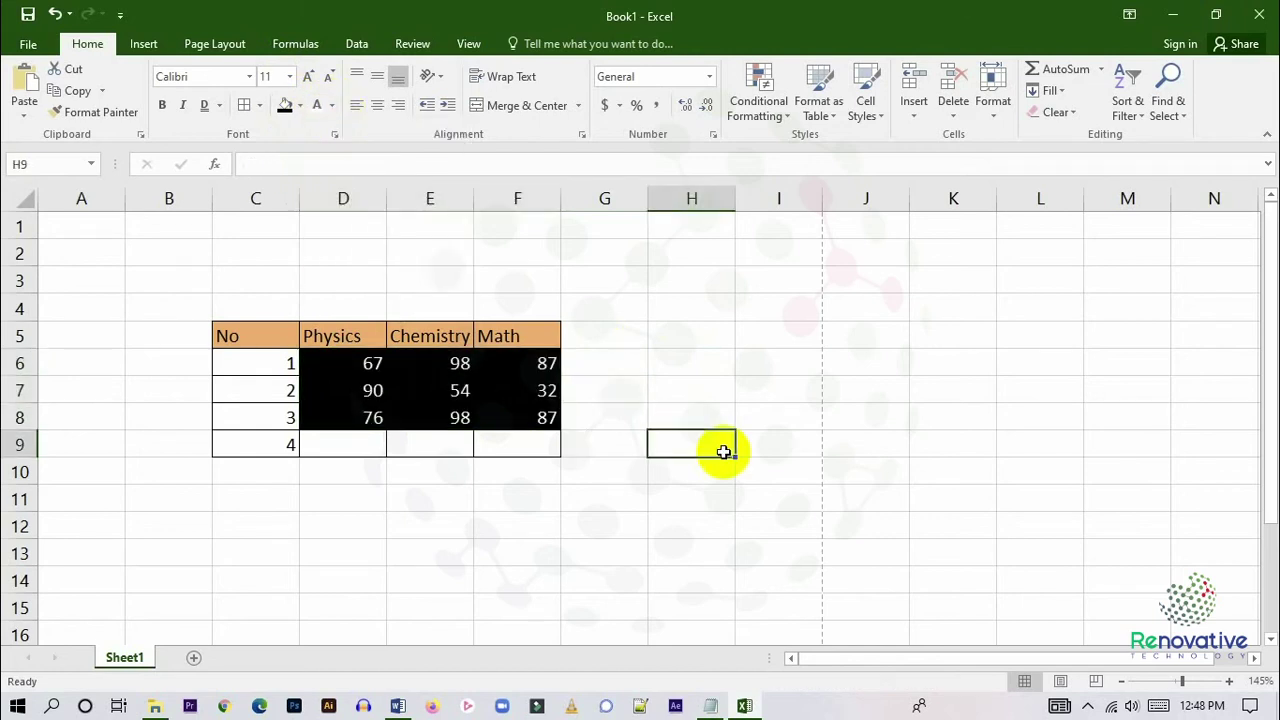
Review the available fill colors and font colors.
{"action": "left_click", "coordinate": [300, 107]}
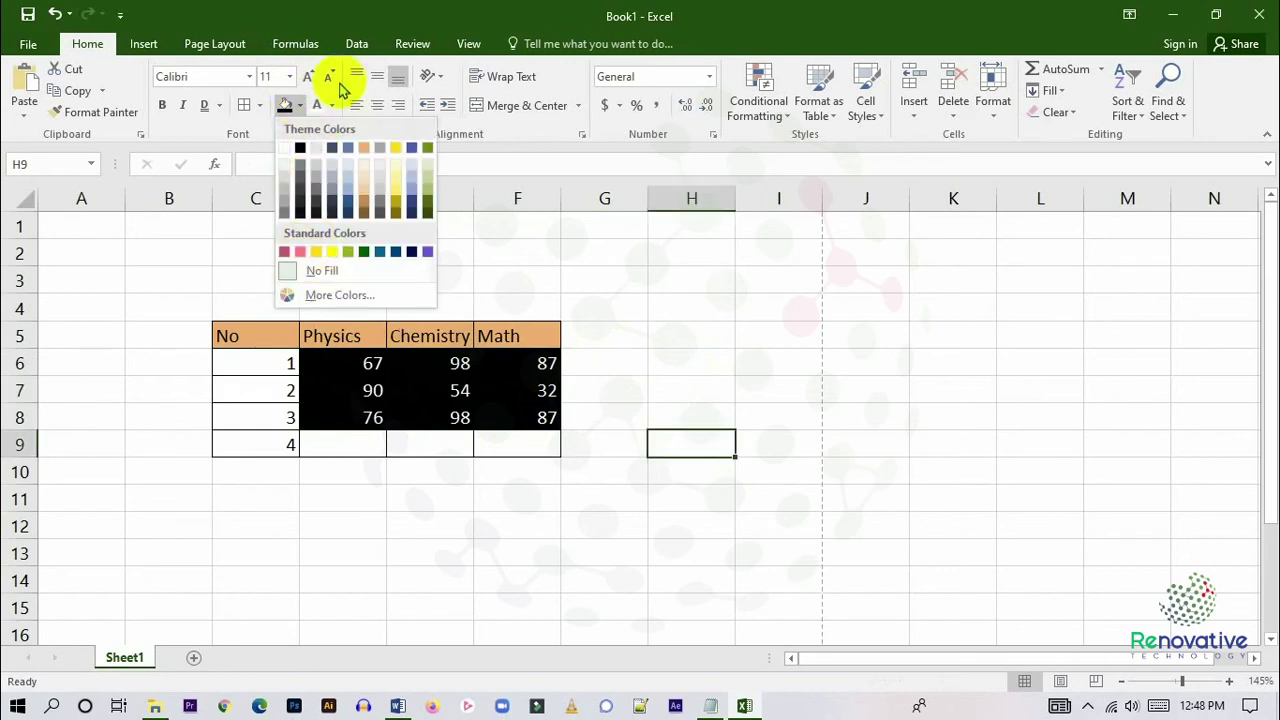
{"action": "left_click", "coordinate": [330, 104]}
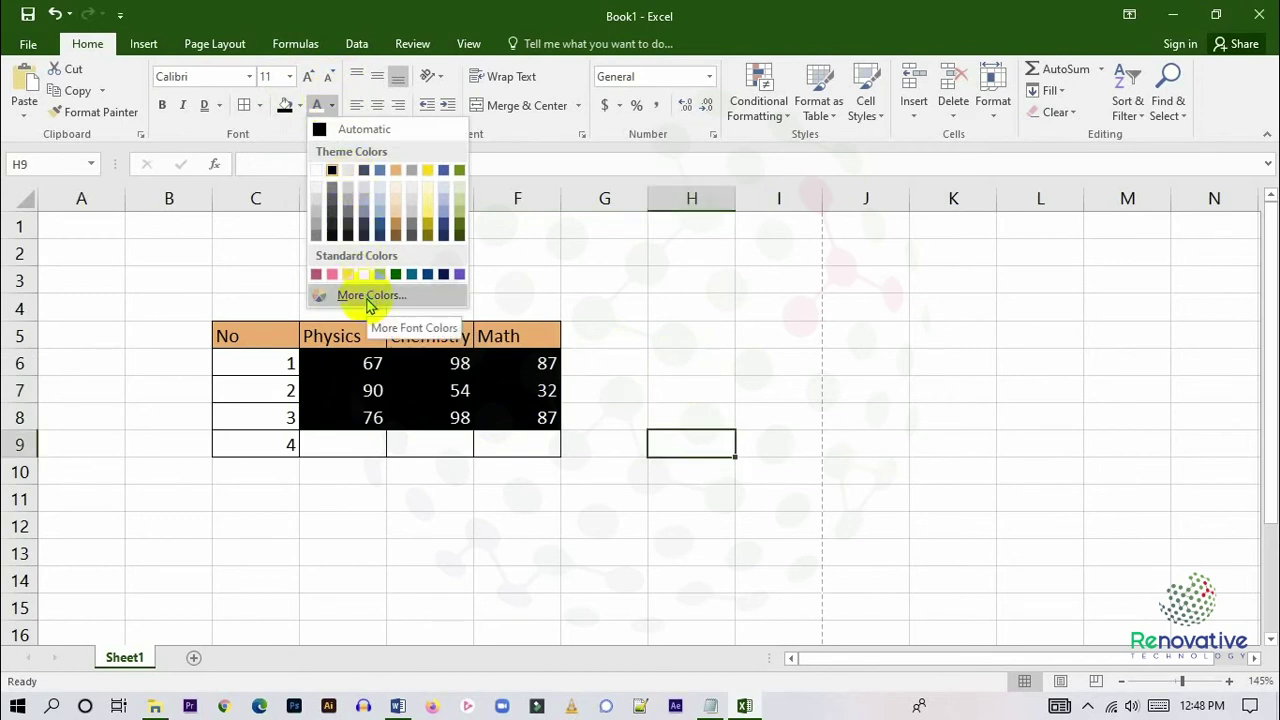
{"action": "left_click", "coordinate": [326, 389]}
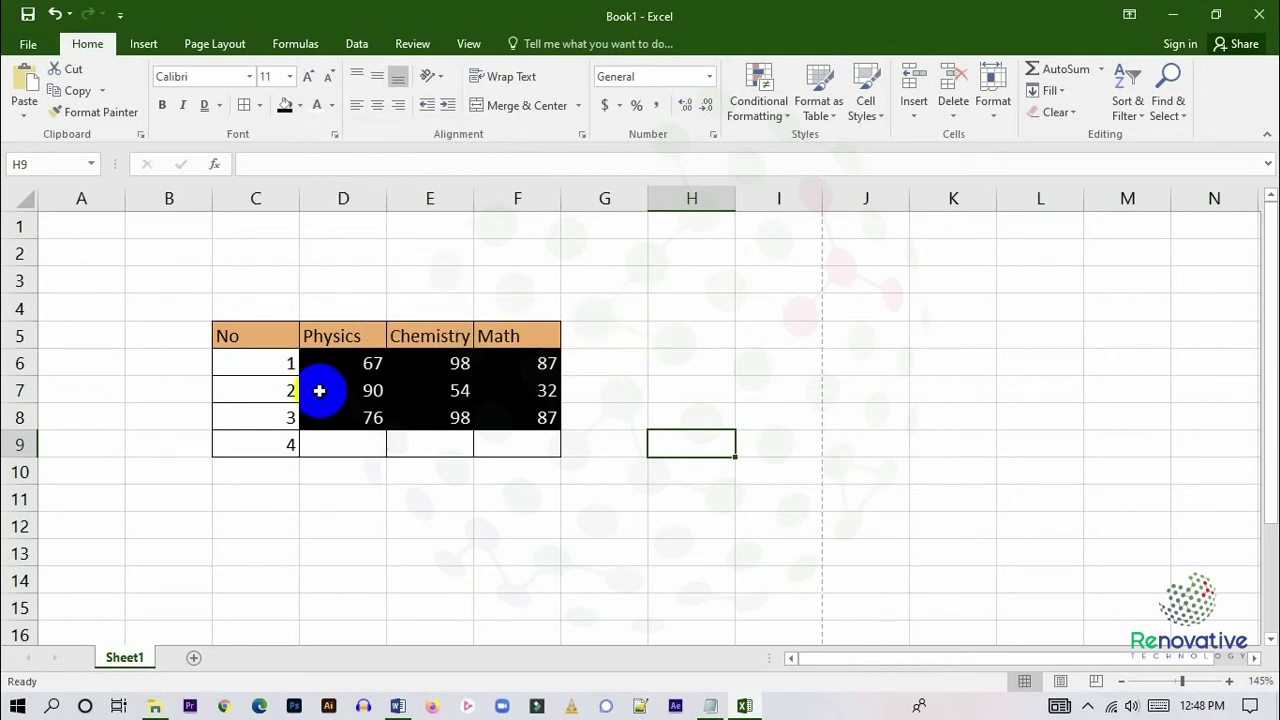
{"action": "left_click_drag", "start_coordinate": [229, 336], "coordinate": [520, 449]}
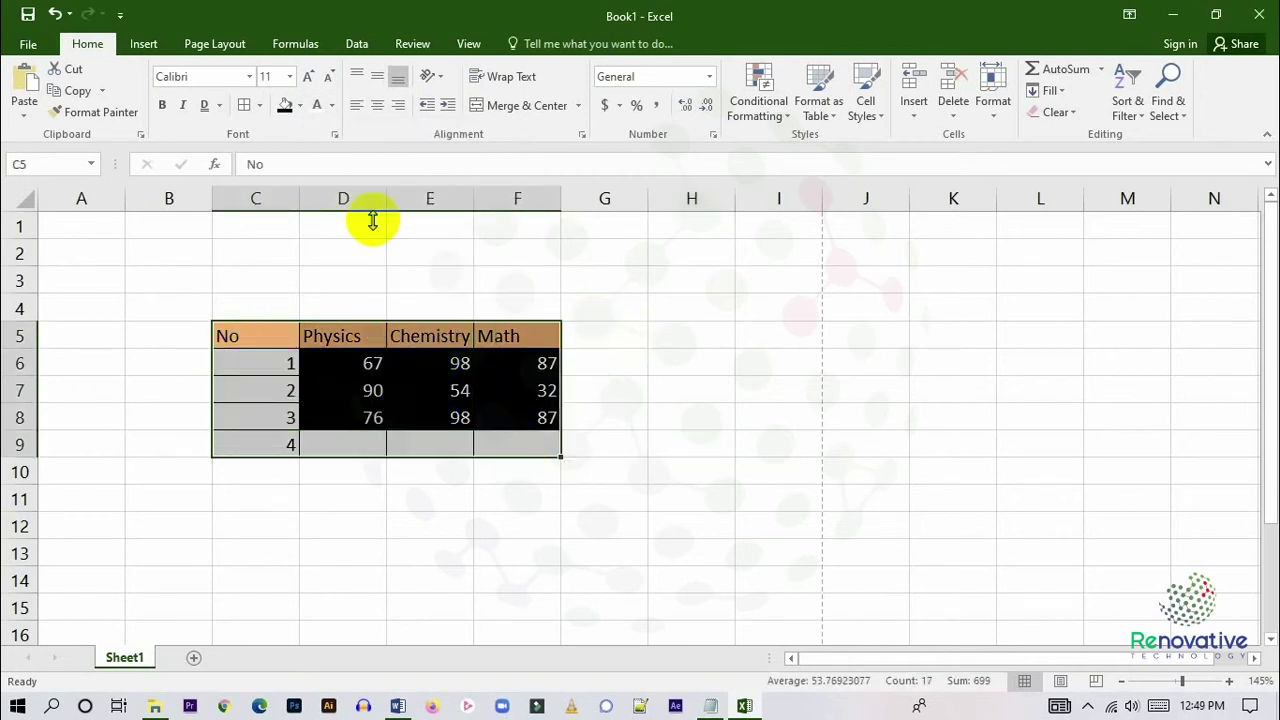
{"action": "left_click", "coordinate": [665, 418]}
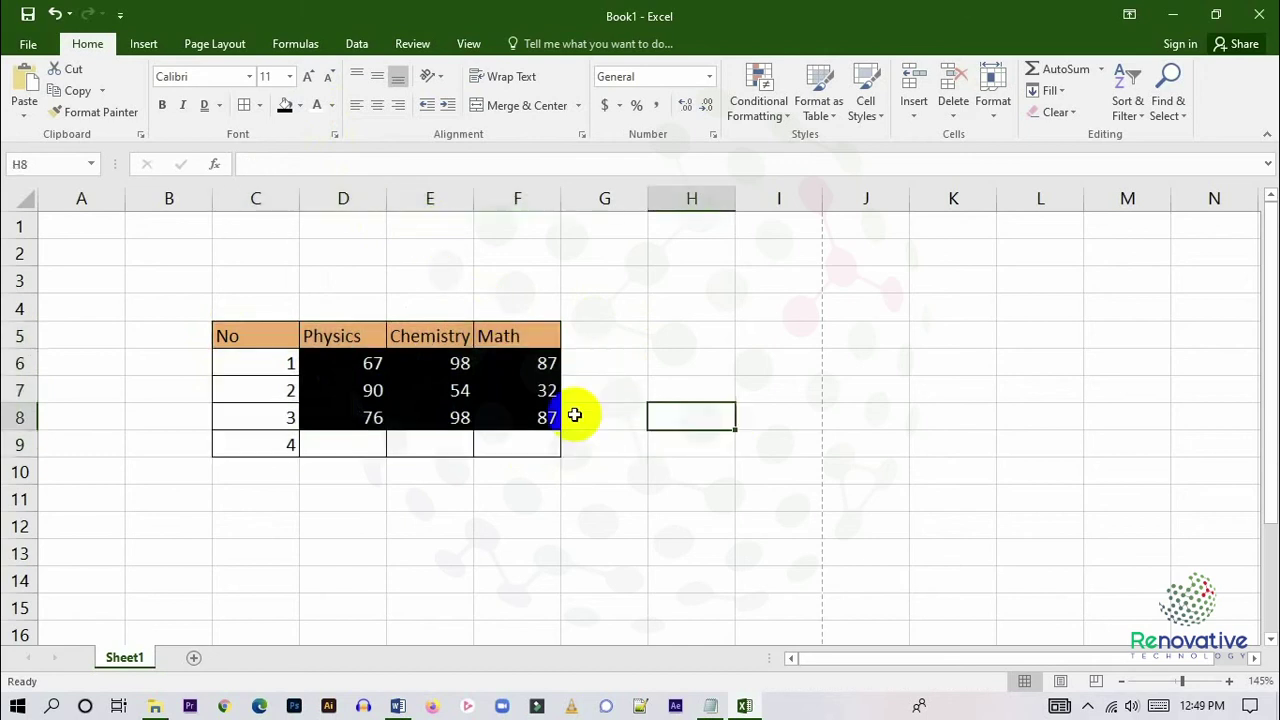
{"action": "left_click_drag", "start_coordinate": [240, 332], "coordinate": [546, 450]}
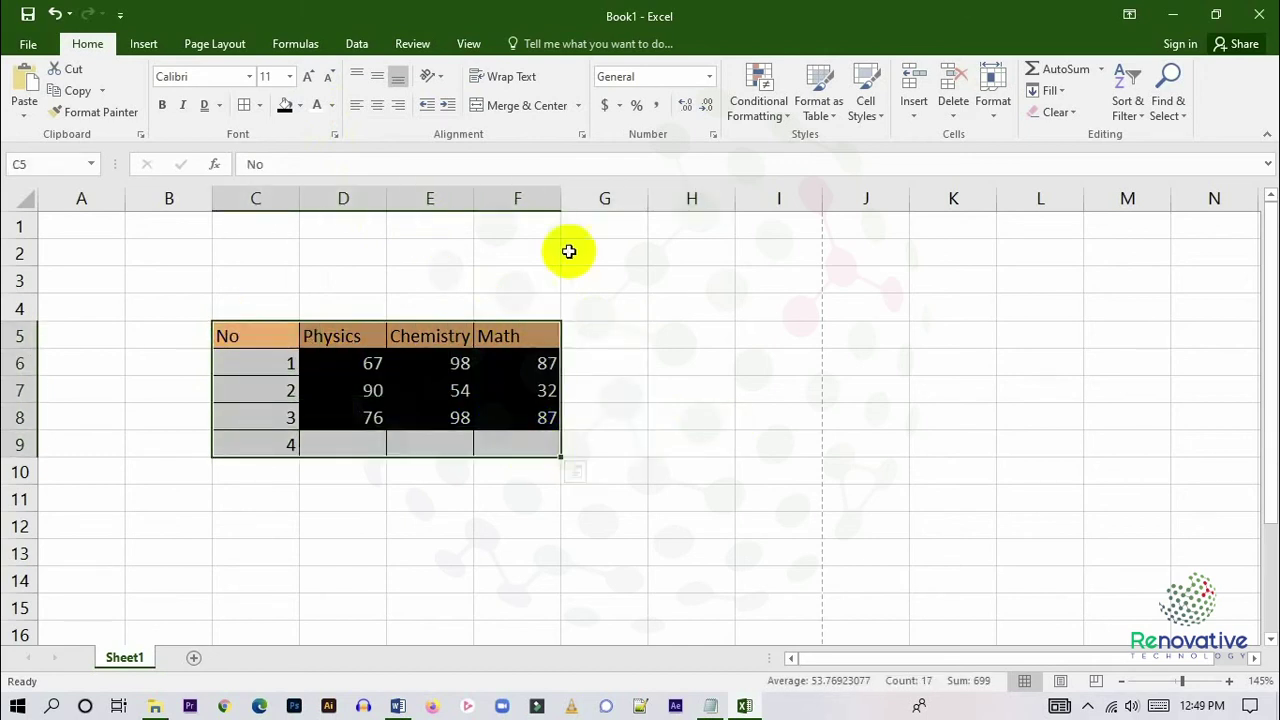
{"action": "left_click", "coordinate": [403, 95]}
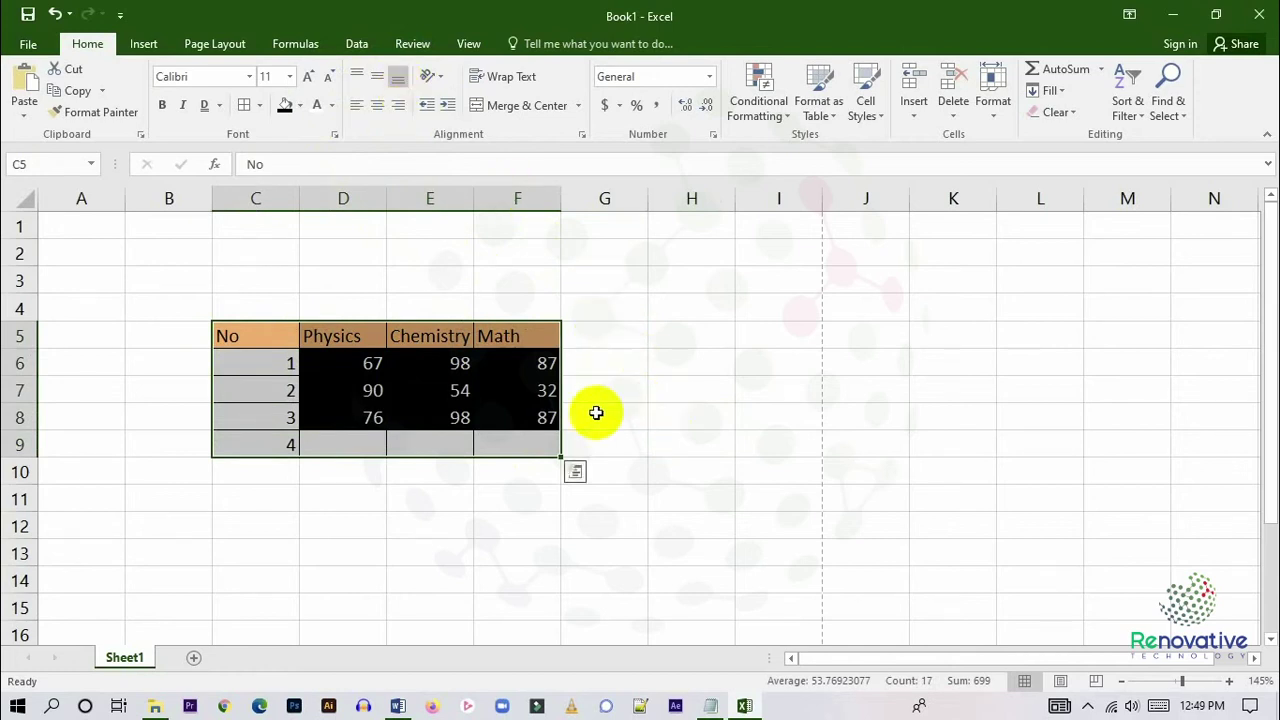
{"action": "left_click", "coordinate": [699, 415]}
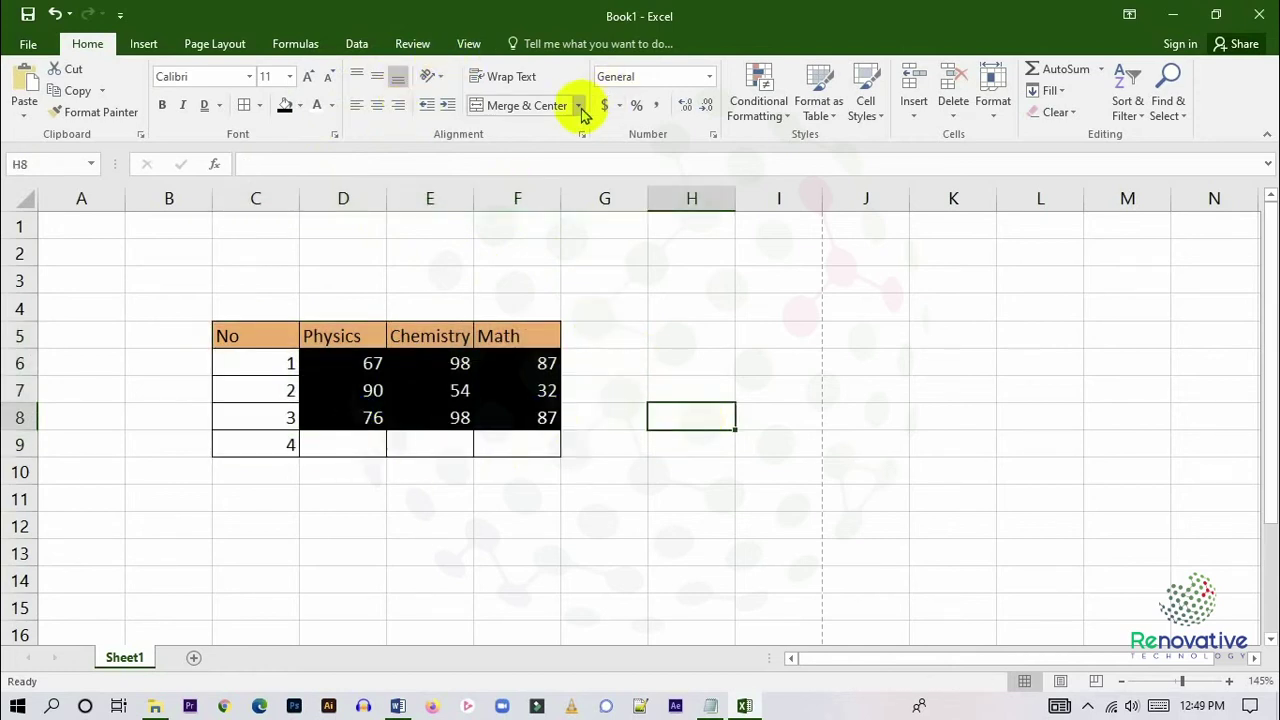
{"action": "left_click", "coordinate": [718, 520]}
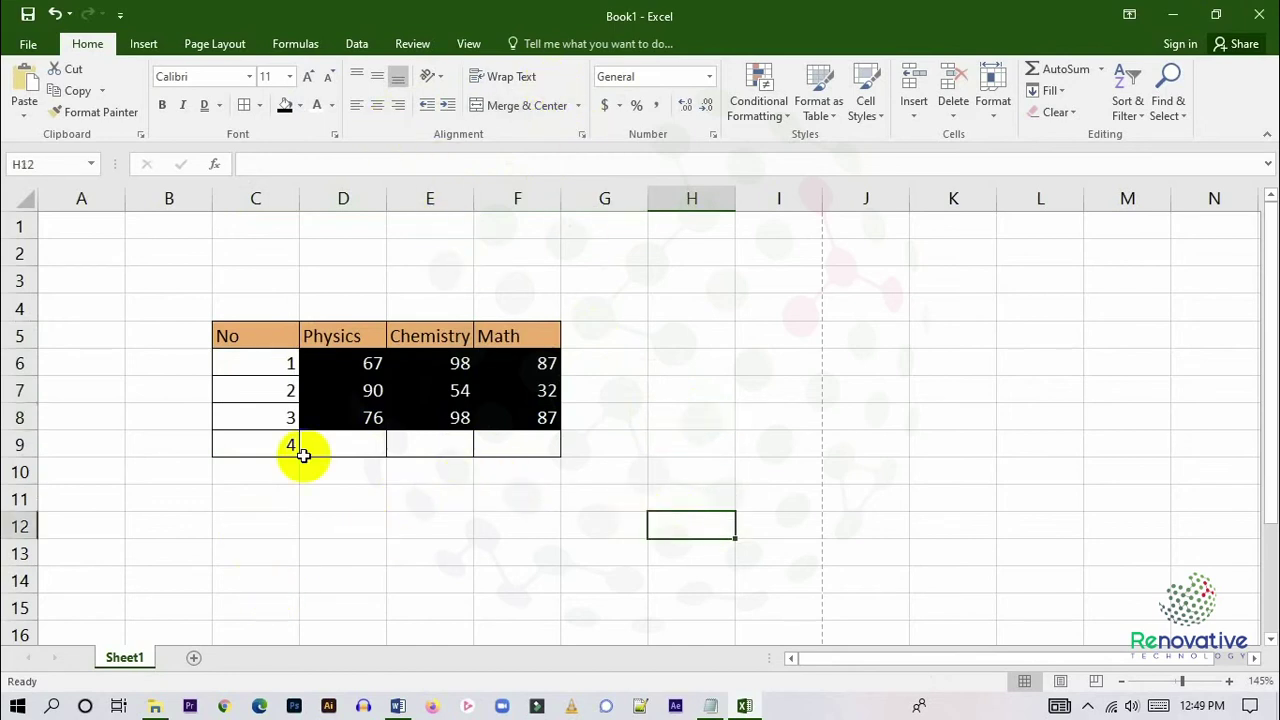
{"action": "left_click", "coordinate": [424, 471]}
{"action": "left_click_drag", "start_coordinate": [224, 336], "coordinate": [518, 447]}
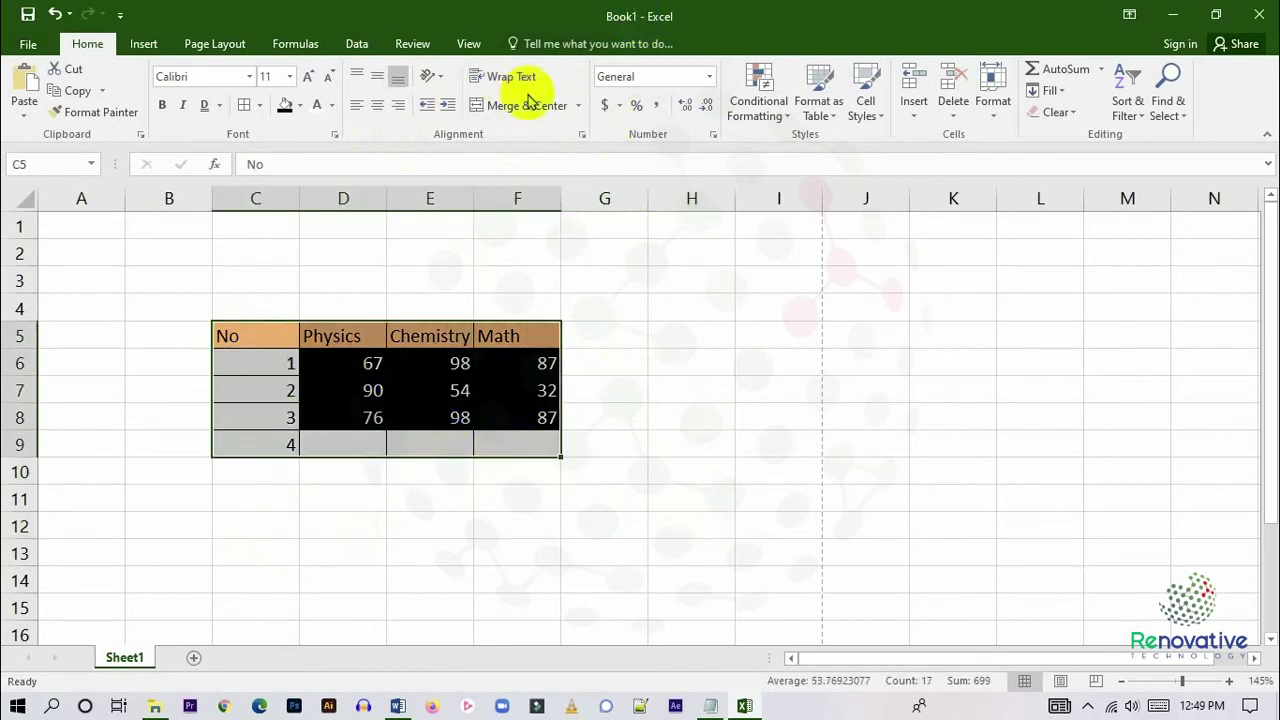
{"action": "left_click", "coordinate": [722, 450]}
Erase the heading in cell C5 while the marks table C5 to F9 is selected.
{"action": "left_click_drag", "start_coordinate": [224, 337], "coordinate": [529, 450]}
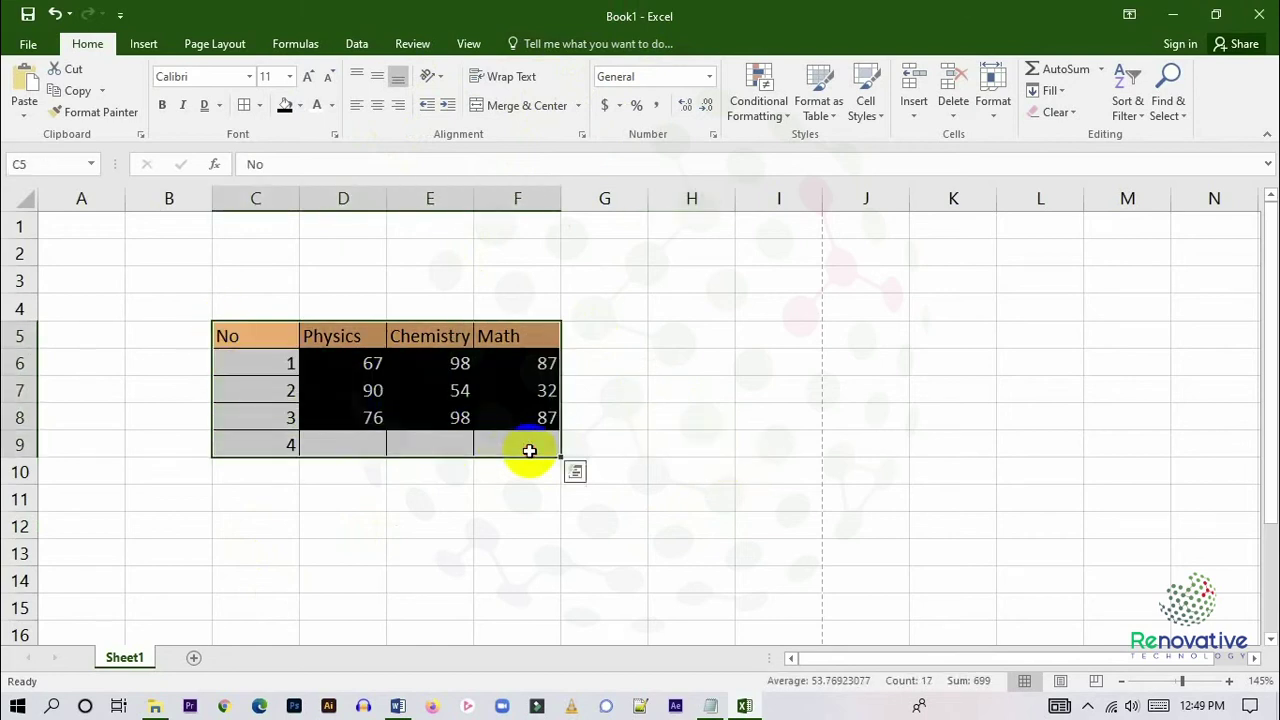
{"action": "key", "text": "BackSpace"}
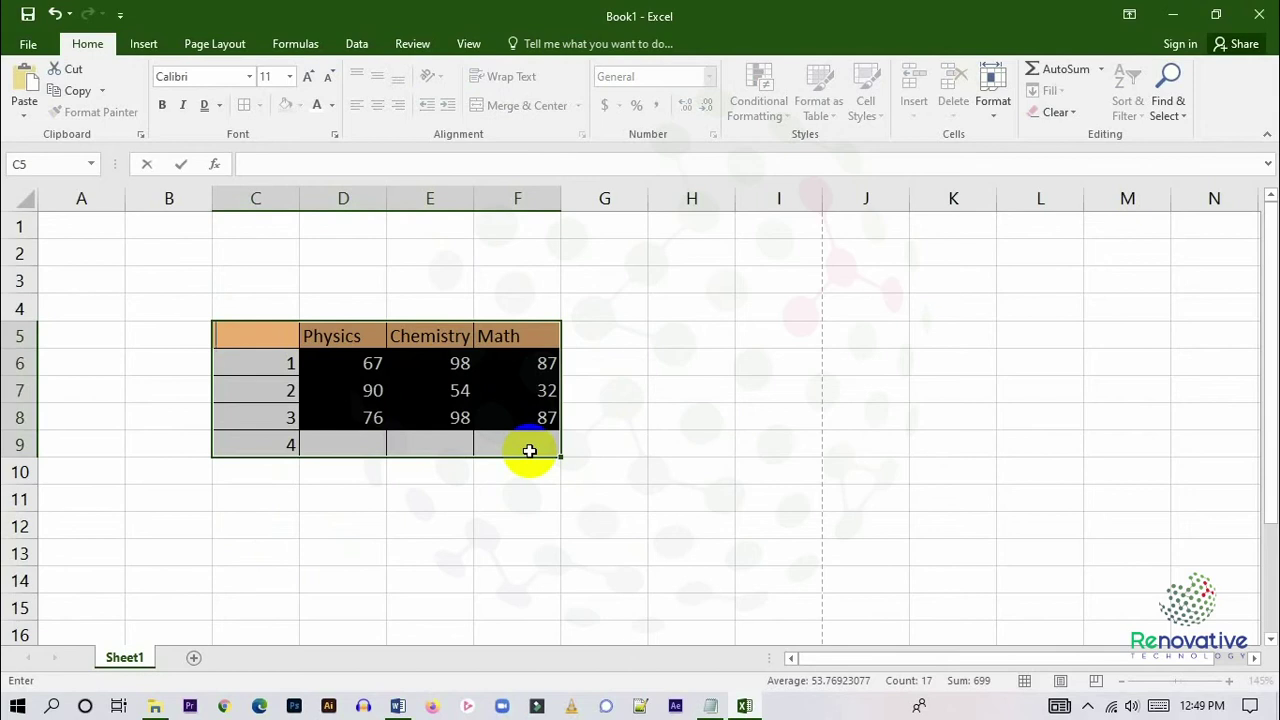
{"action": "left_click", "coordinate": [514, 418]}
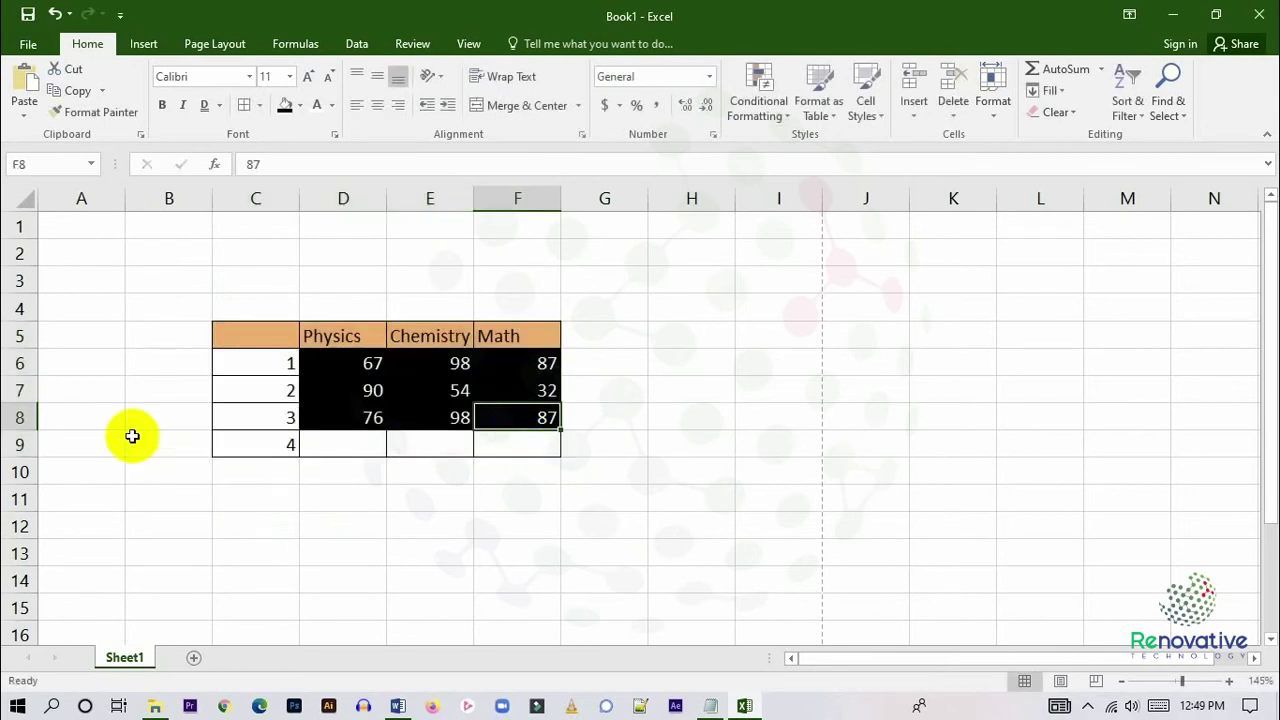
Delete the contents of all cells from C5 to F9, keeping their formatting.
{"action": "left_click_drag", "start_coordinate": [229, 337], "coordinate": [551, 446]}
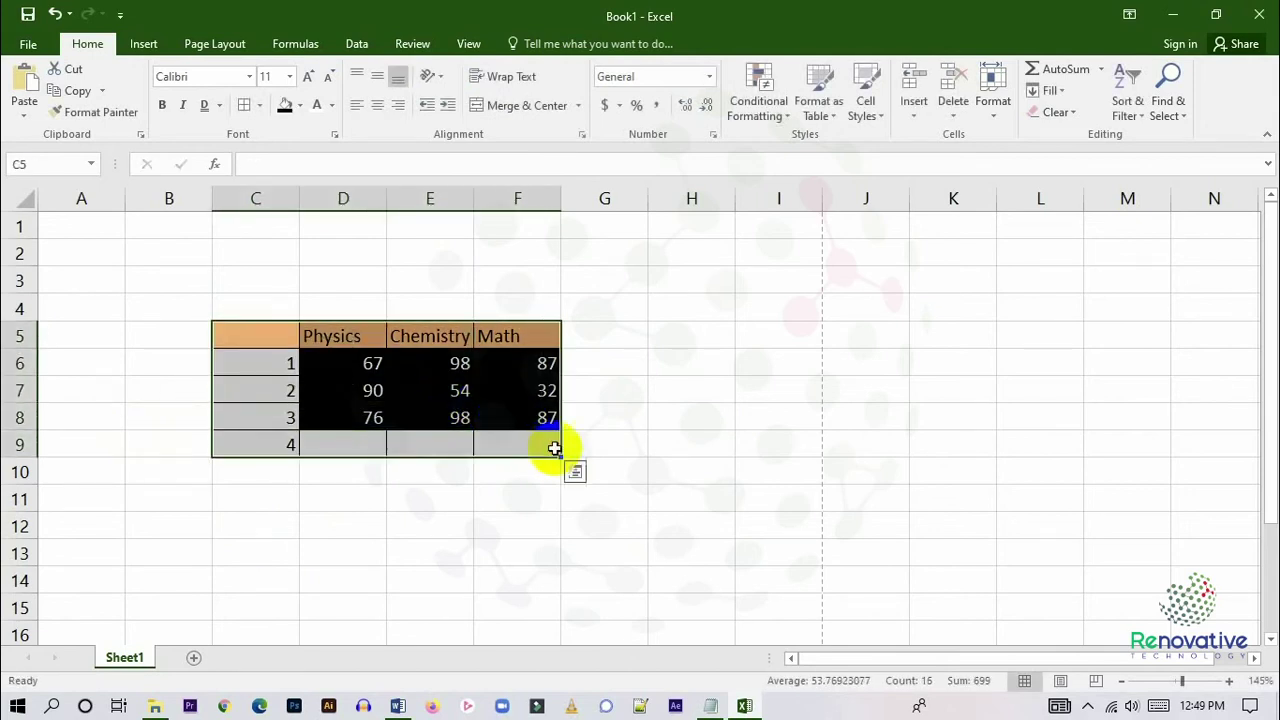
{"action": "key", "text": "Delete"}
{"action": "left_click", "coordinate": [630, 465]}
Clear the formats of cells C5 to F9 to remove the fill colors and borders.
{"action": "left_click_drag", "start_coordinate": [243, 336], "coordinate": [548, 446]}
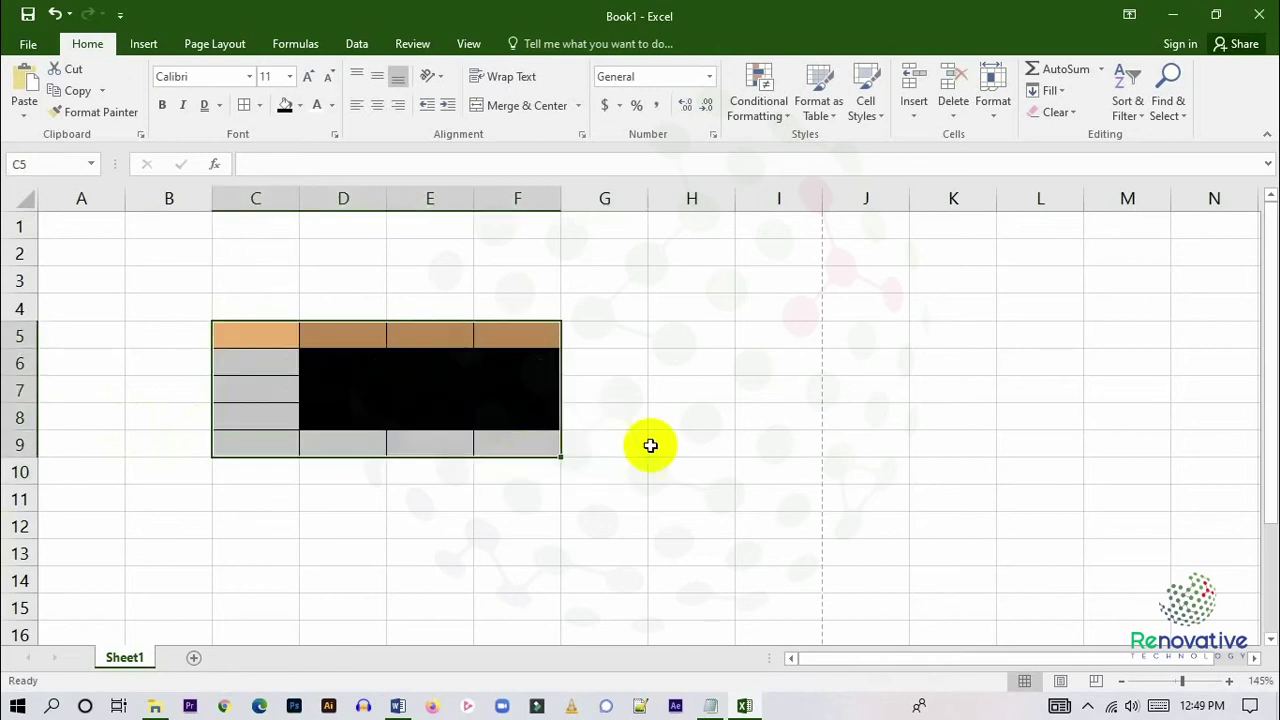
{"action": "left_click", "coordinate": [1074, 117]}
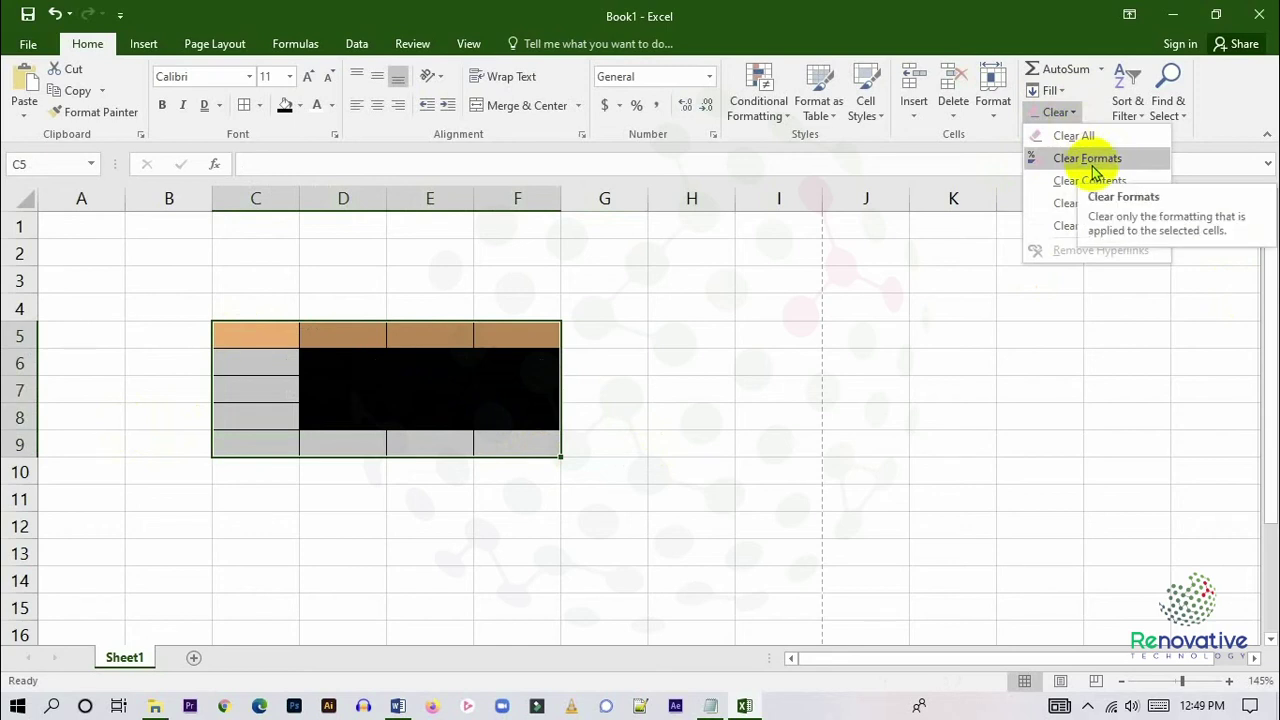
{"action": "left_click", "coordinate": [457, 423]}
{"action": "left_click_drag", "start_coordinate": [243, 338], "coordinate": [486, 443]}
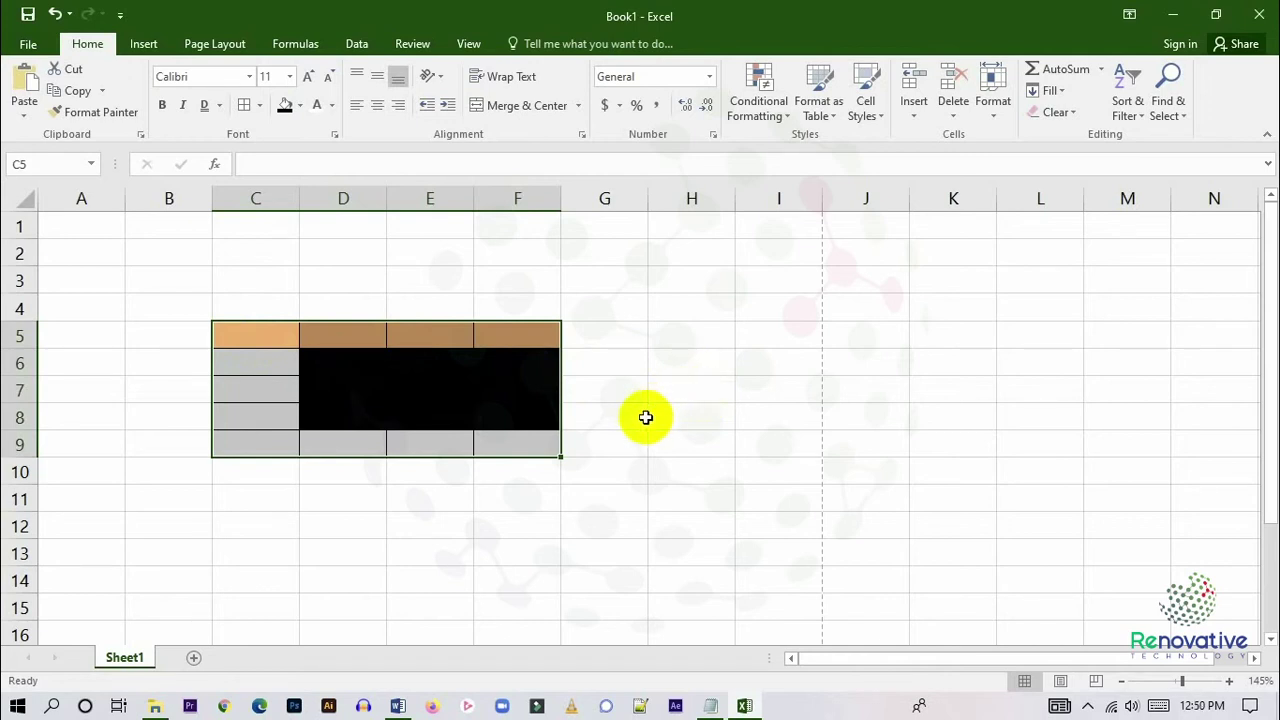
{"action": "left_click", "coordinate": [1080, 114]}
{"action": "left_click", "coordinate": [1090, 158]}
{"action": "left_click", "coordinate": [676, 447]}
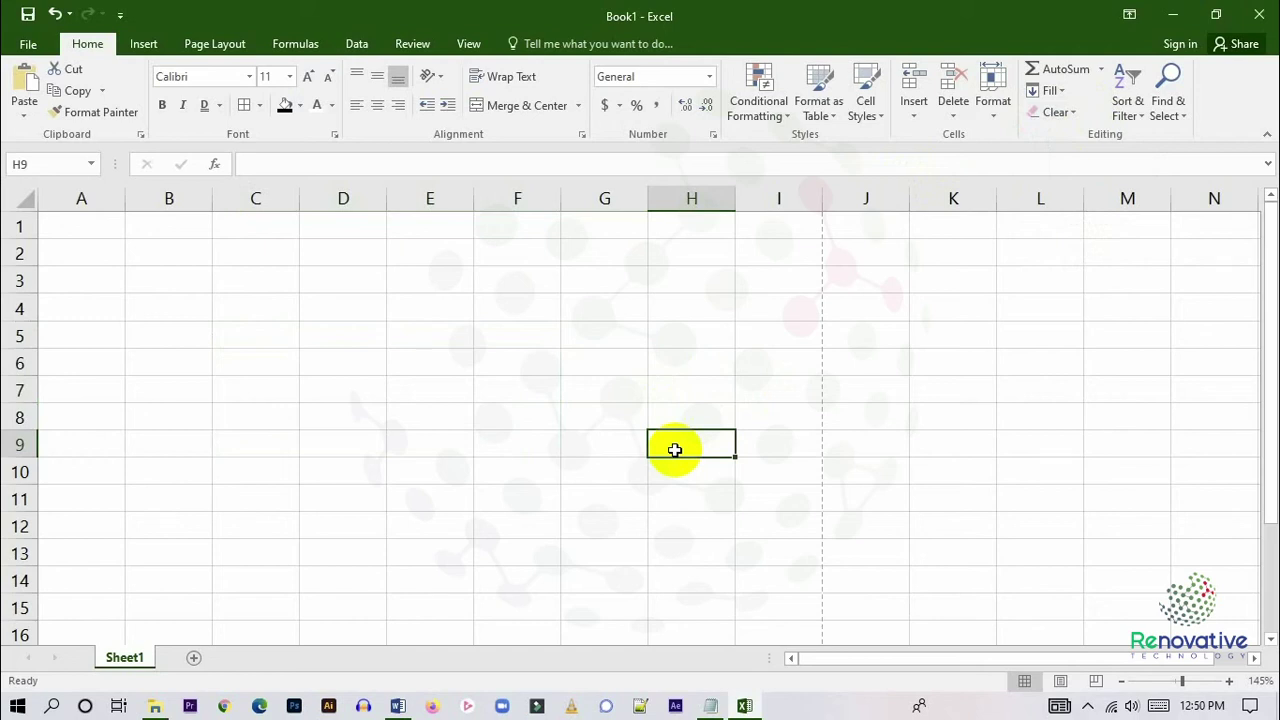
Review the Clear options, including Clear All for cells C5 to F9, and undo the clearing of the table's formats and contents.
{"action": "left_click", "coordinate": [1058, 112]}
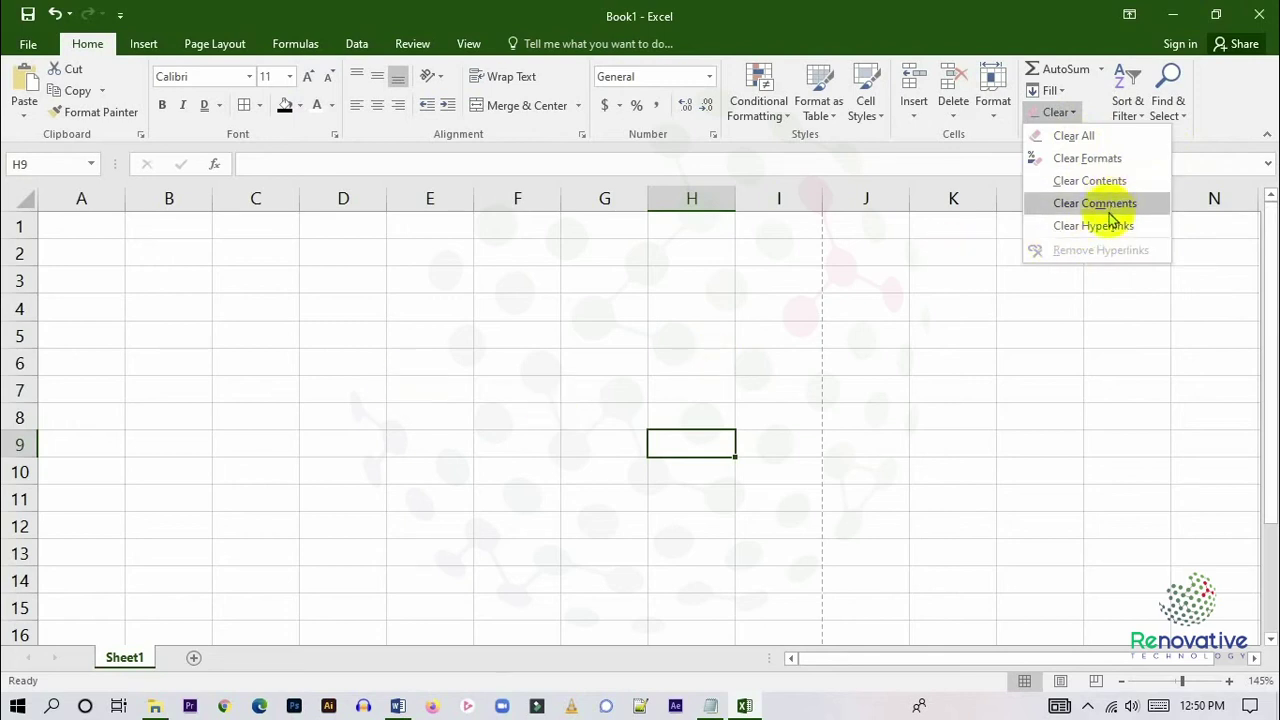
{"action": "left_click", "coordinate": [334, 349]}
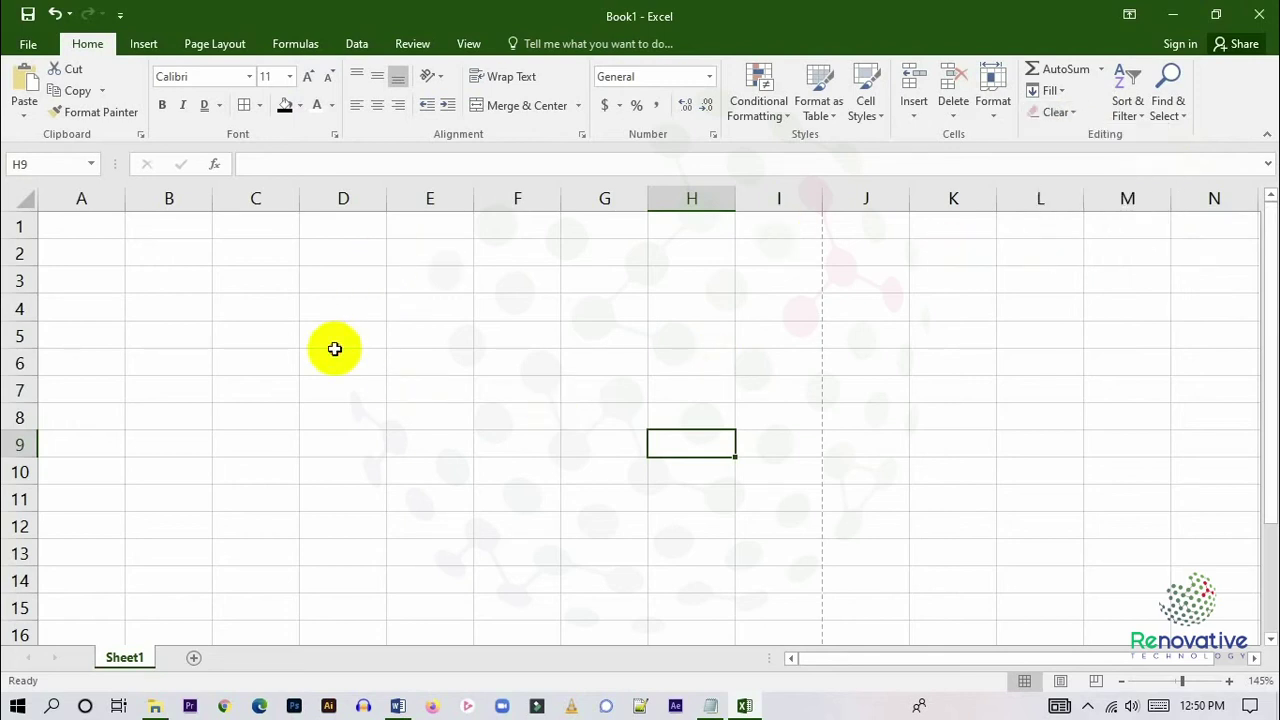
{"action": "left_click", "coordinate": [306, 358]}
{"action": "left_click_drag", "start_coordinate": [269, 329], "coordinate": [529, 453]}
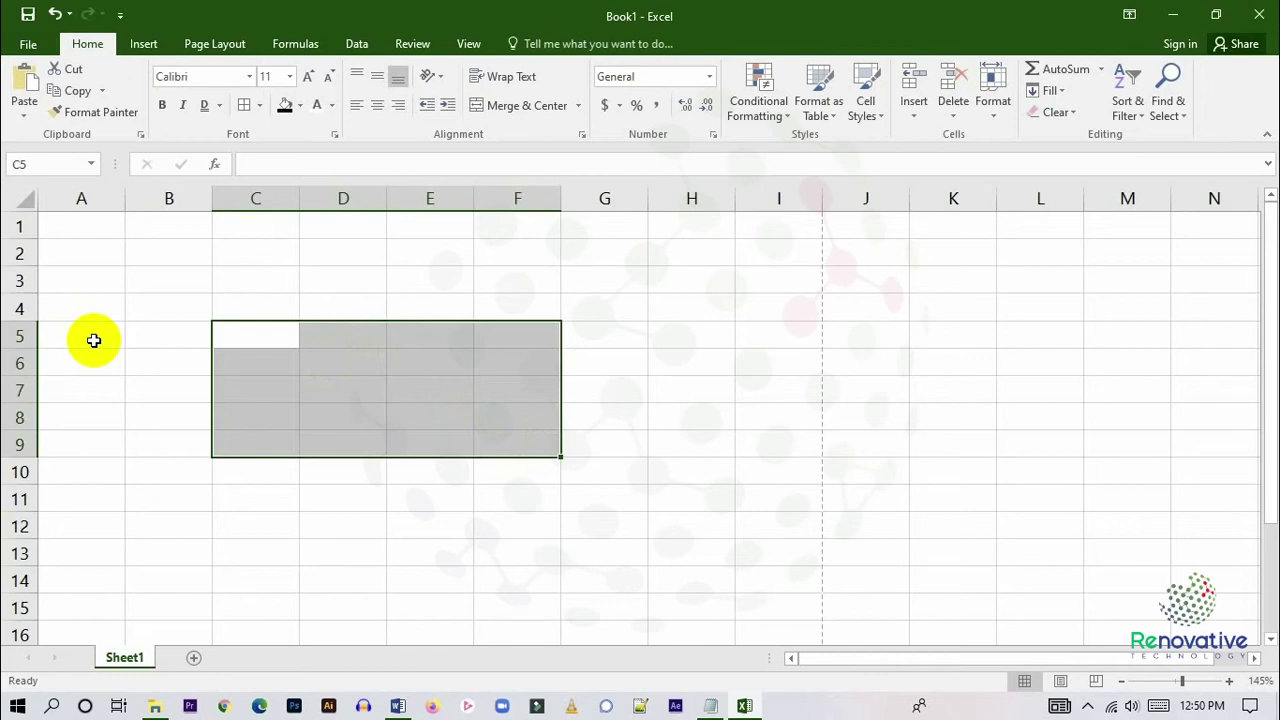
{"action": "left_click", "coordinate": [1068, 113]}
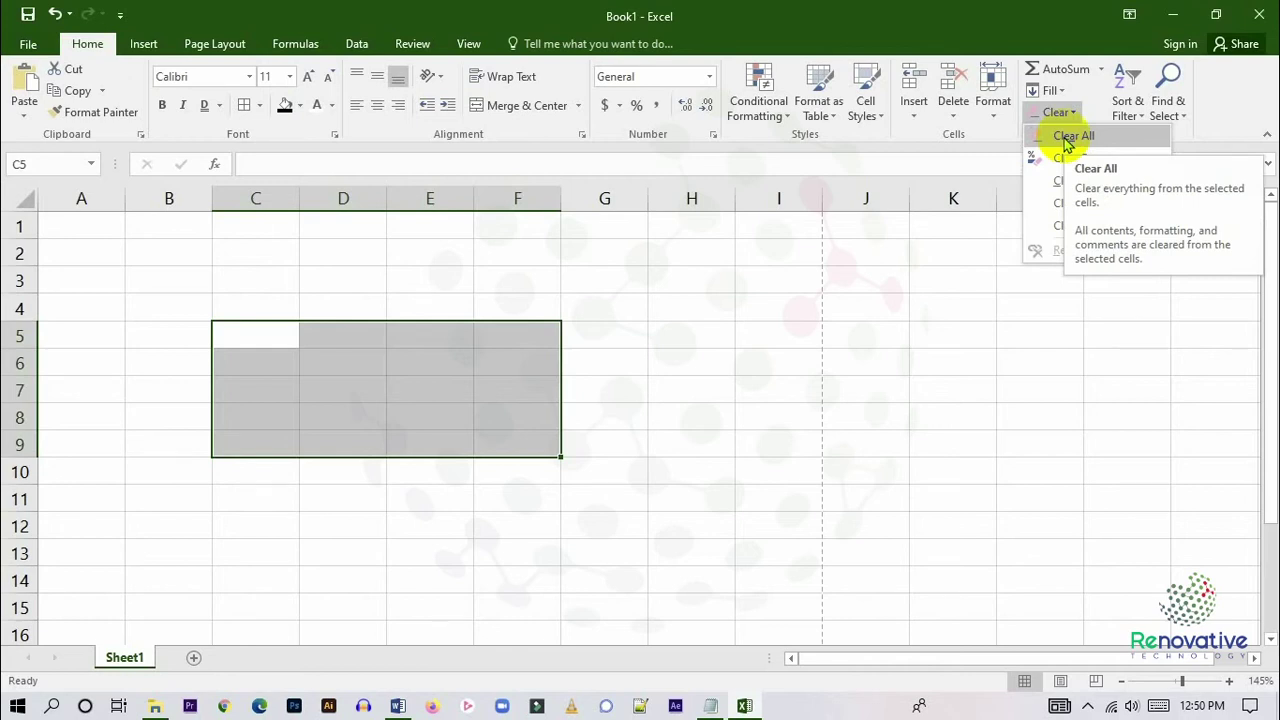
{"action": "left_click", "coordinate": [845, 350]}
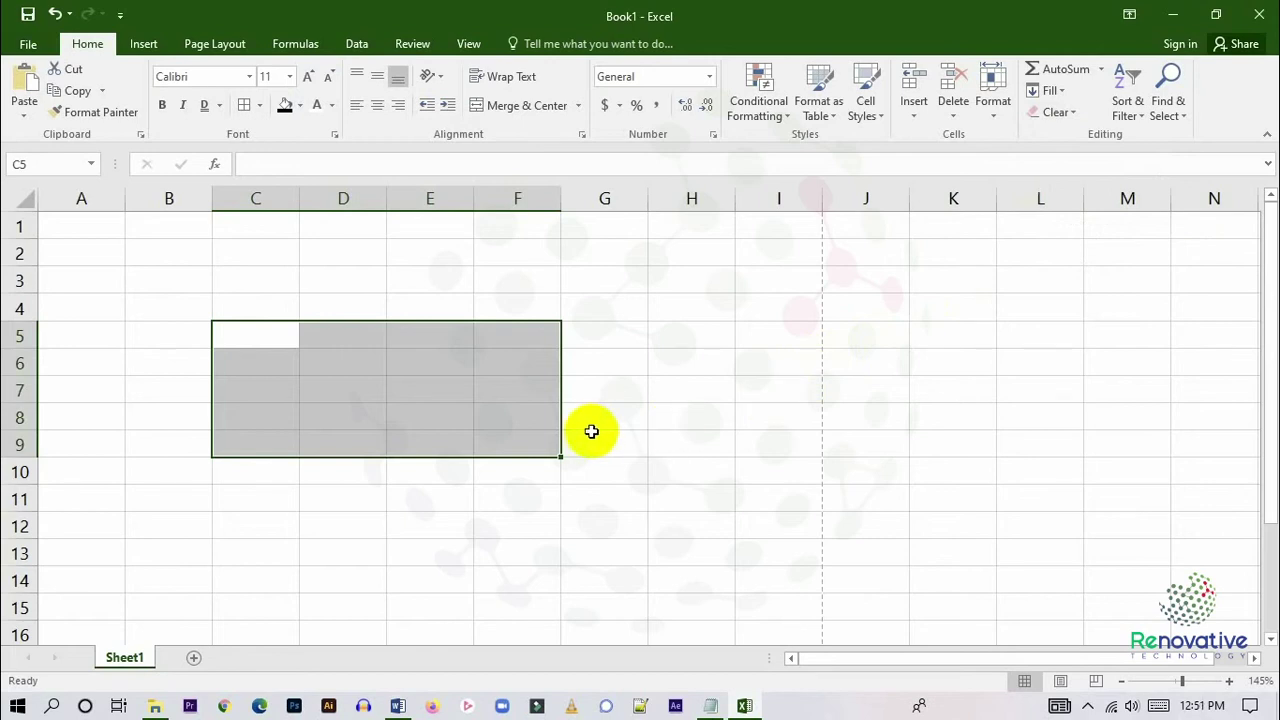
{"action": "key", "text": "ctrl+z"}
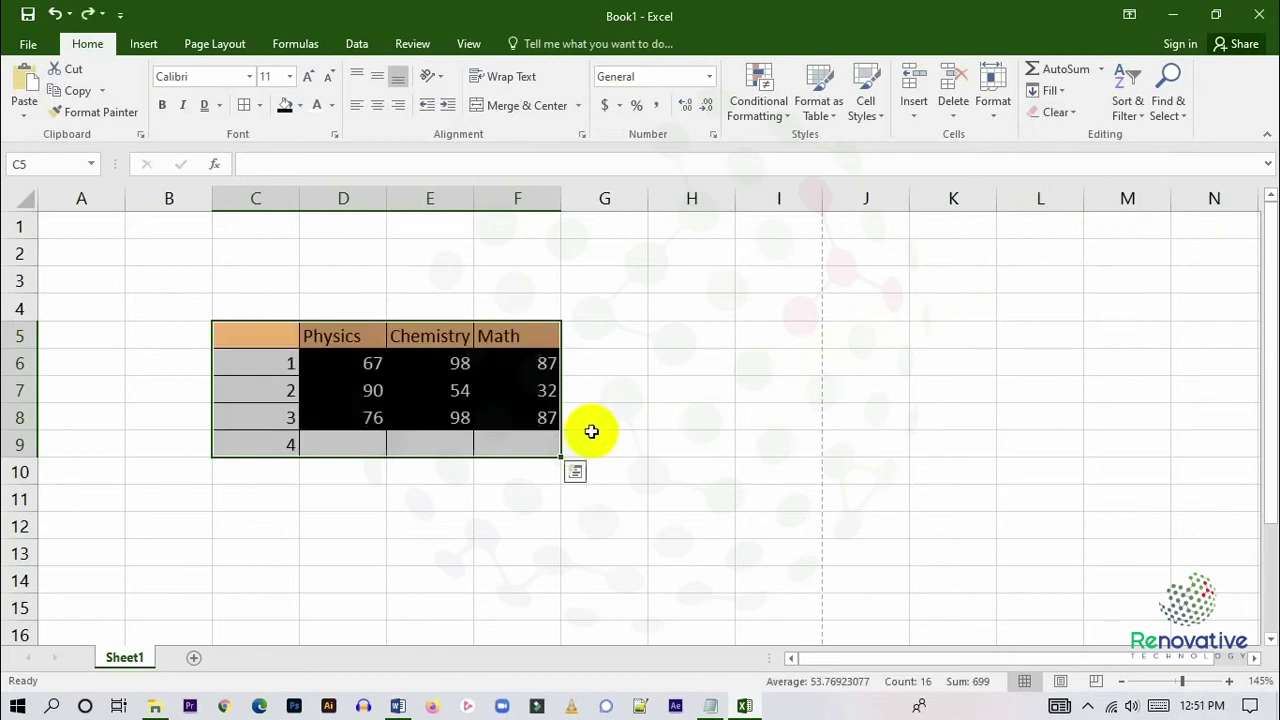
Clear all contents and formats from the marks table in cells C5 to F9.
{"action": "left_click", "coordinate": [1066, 118]}
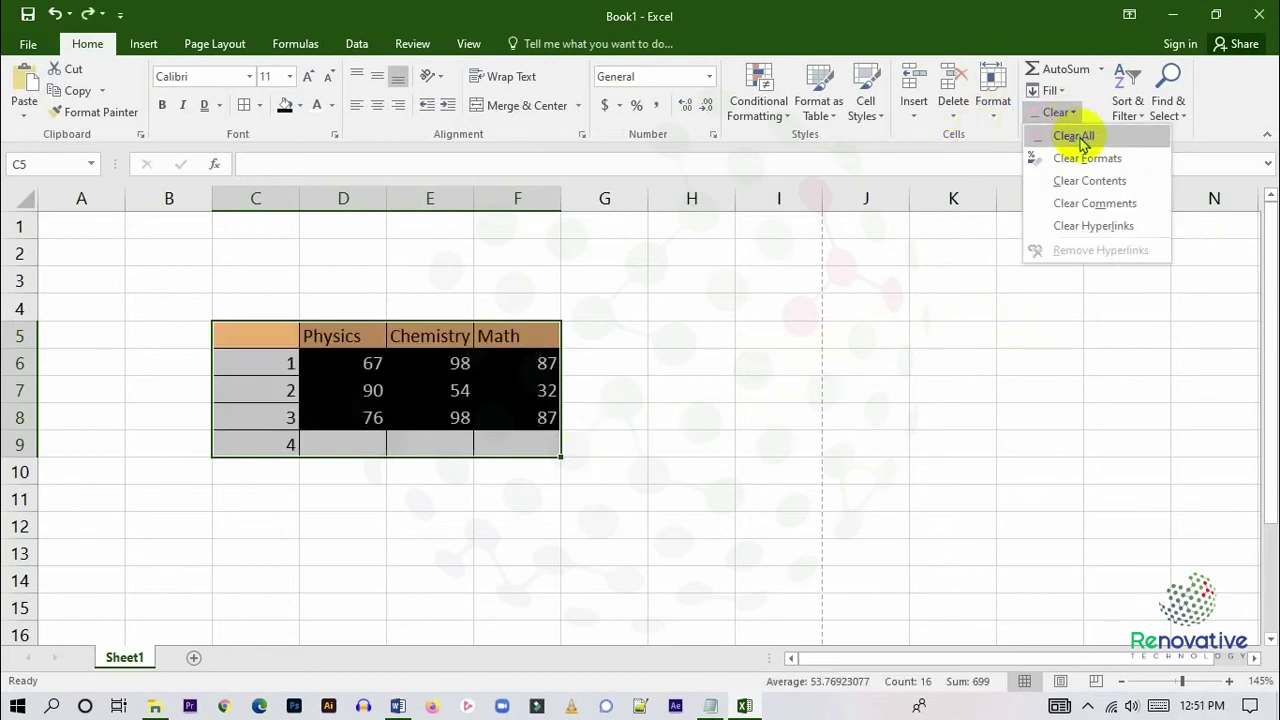
{"action": "left_click", "coordinate": [1080, 140]}
{"action": "left_click", "coordinate": [720, 366]}
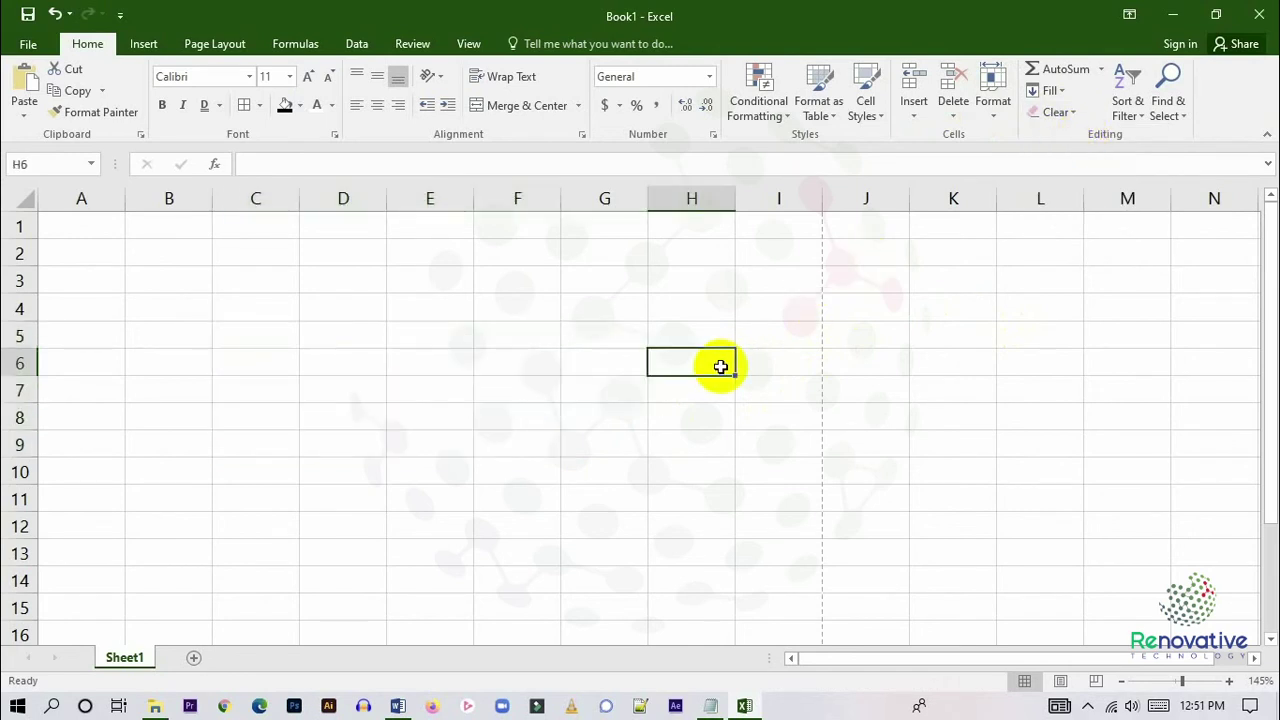
{"action": "left_click", "coordinate": [360, 354]}
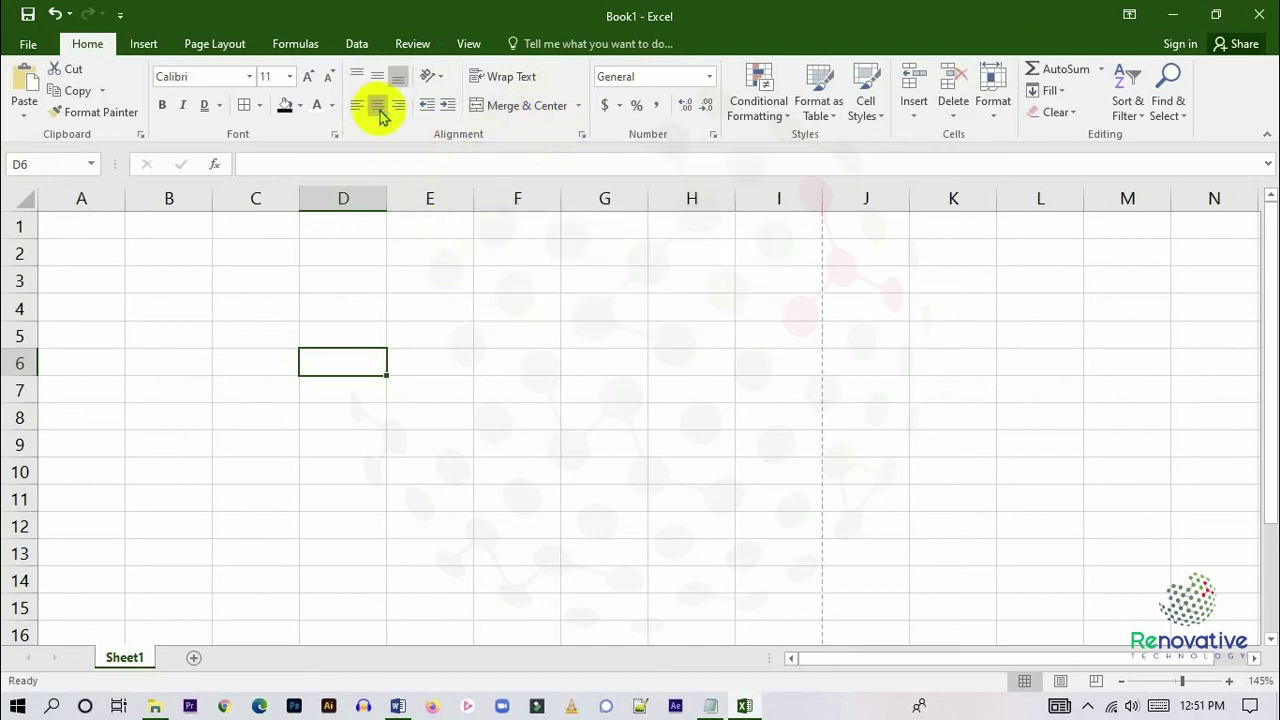
{"action": "left_click", "coordinate": [494, 412]}
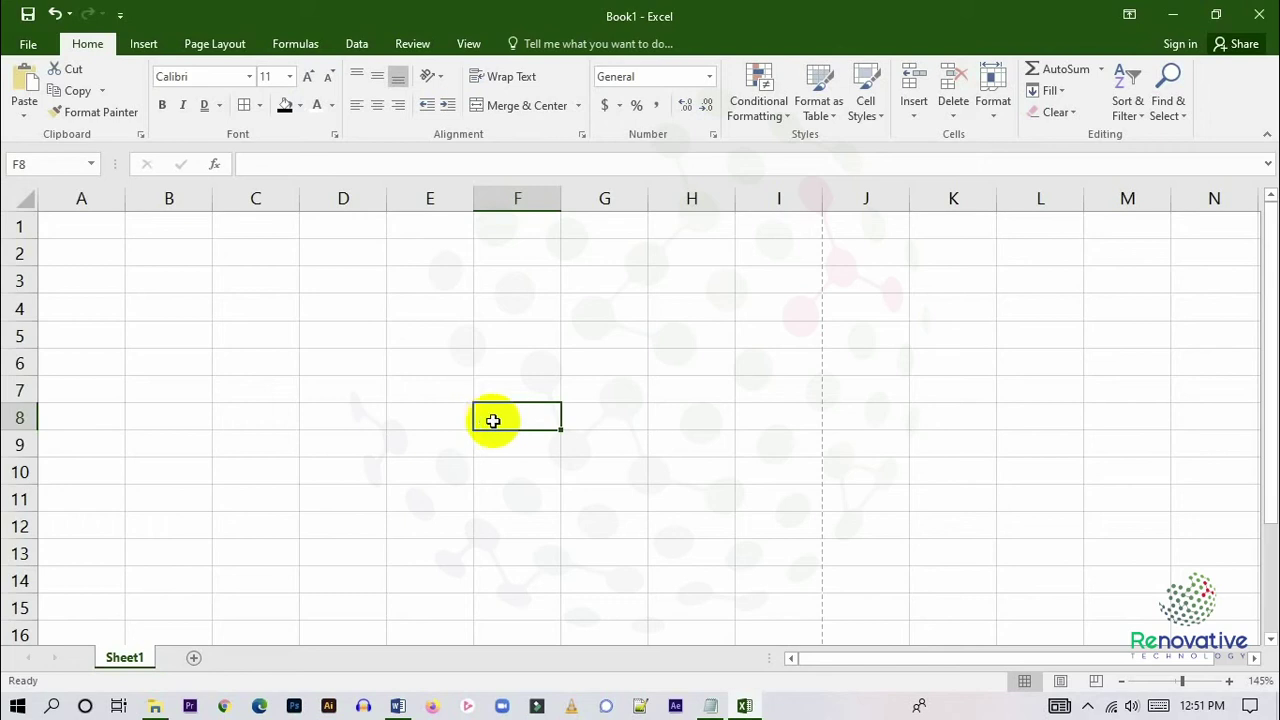
{"action": "left_click", "coordinate": [286, 384]}
{"action": "left_click", "coordinate": [578, 410]}
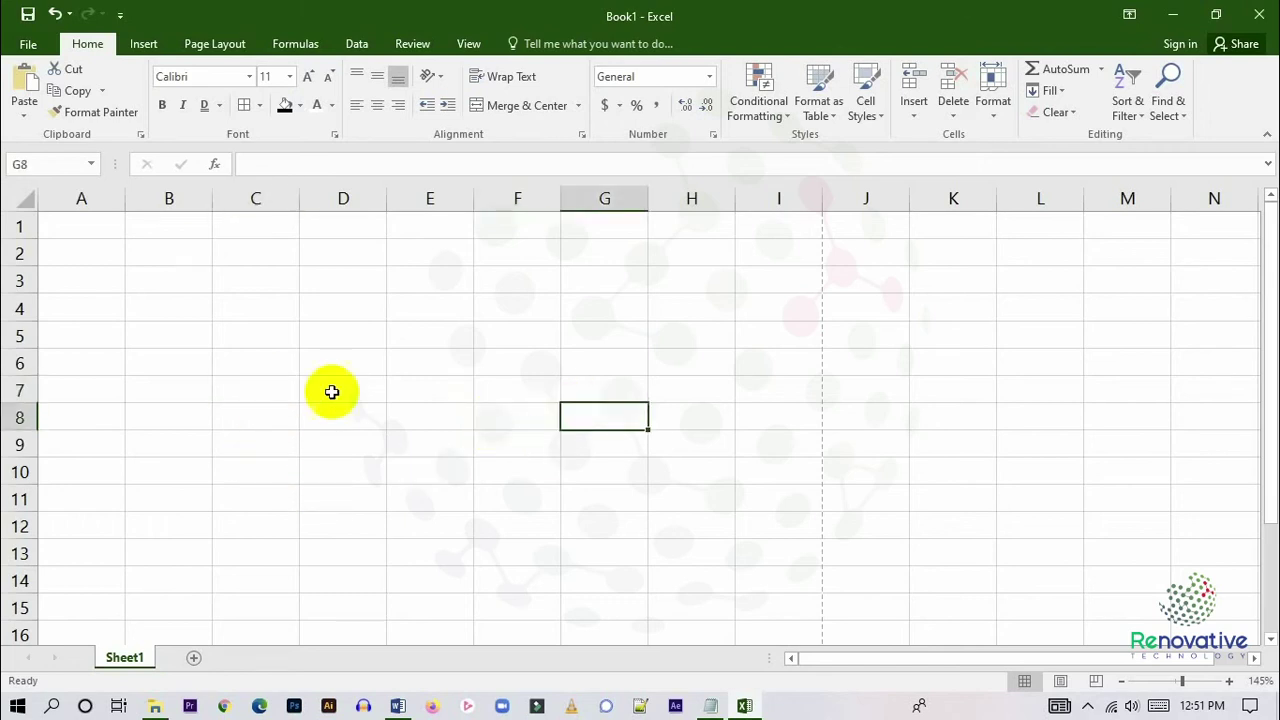
{"action": "left_click", "coordinate": [262, 287]}
{"action": "left_click_drag", "start_coordinate": [264, 288], "coordinate": [506, 311]}
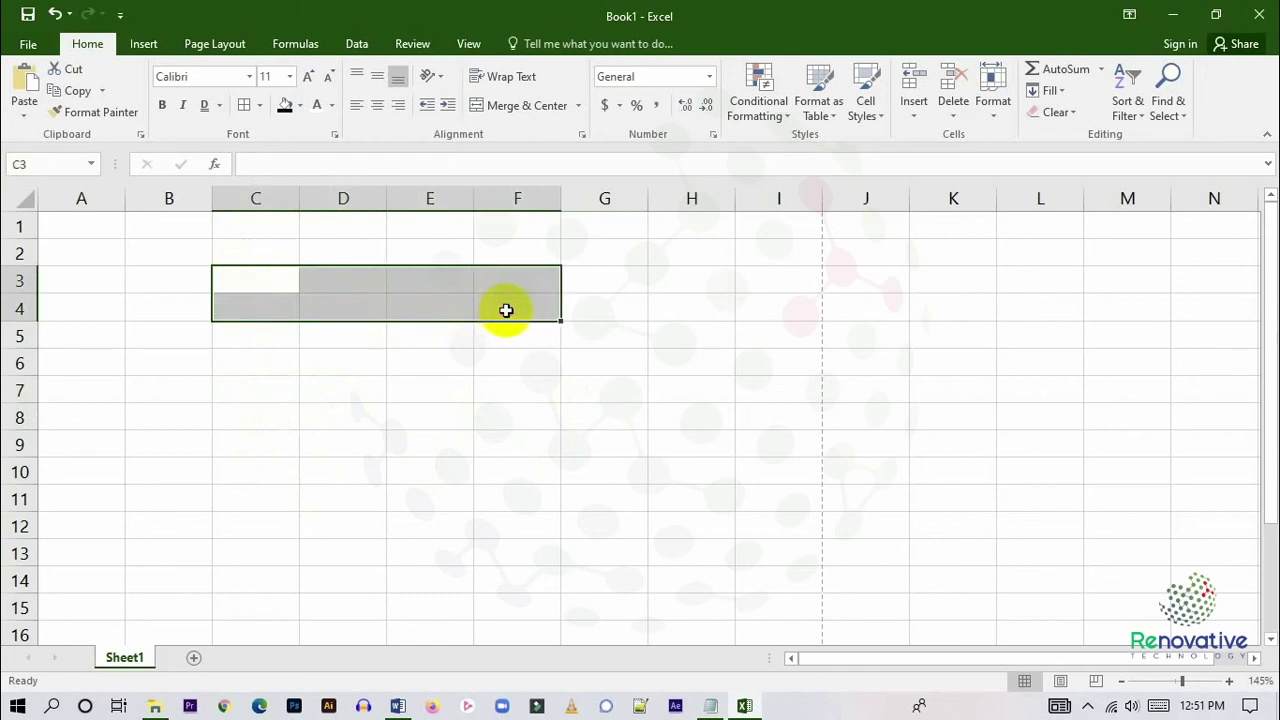
{"action": "left_click", "coordinate": [510, 416]}
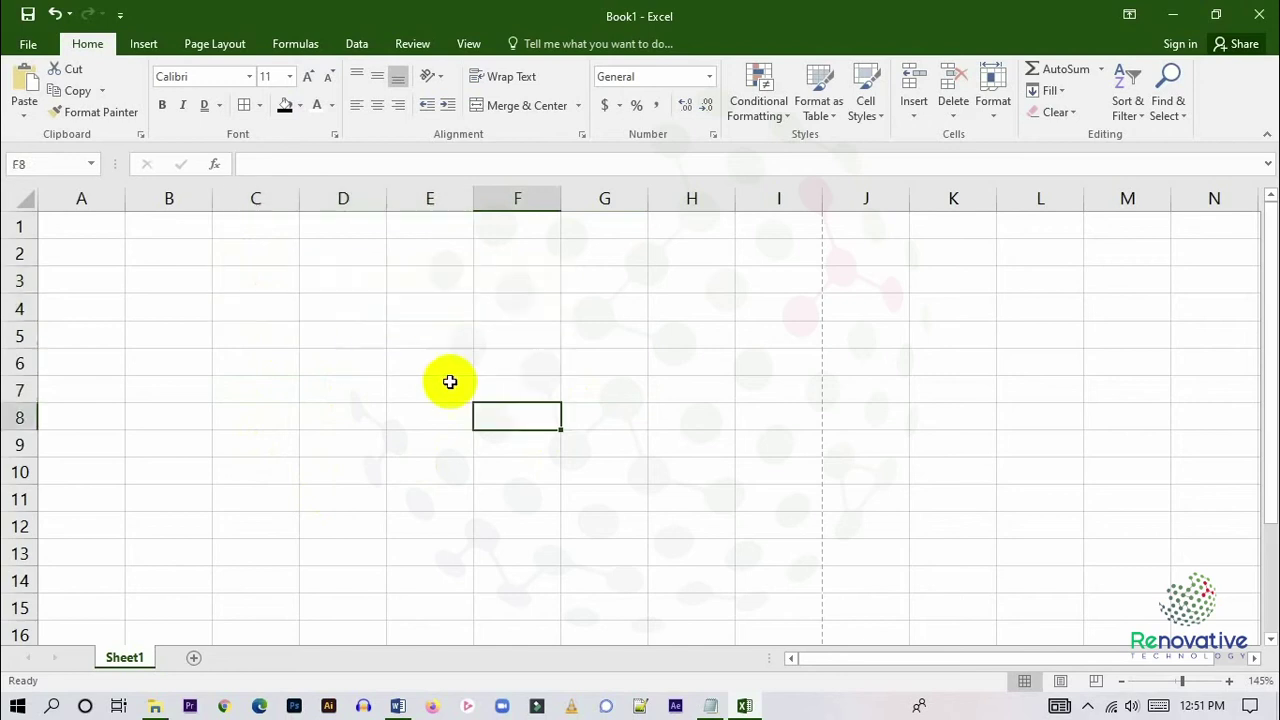
Enter the text Renovative Technology in cell C3.
{"action": "left_click", "coordinate": [254, 281]}
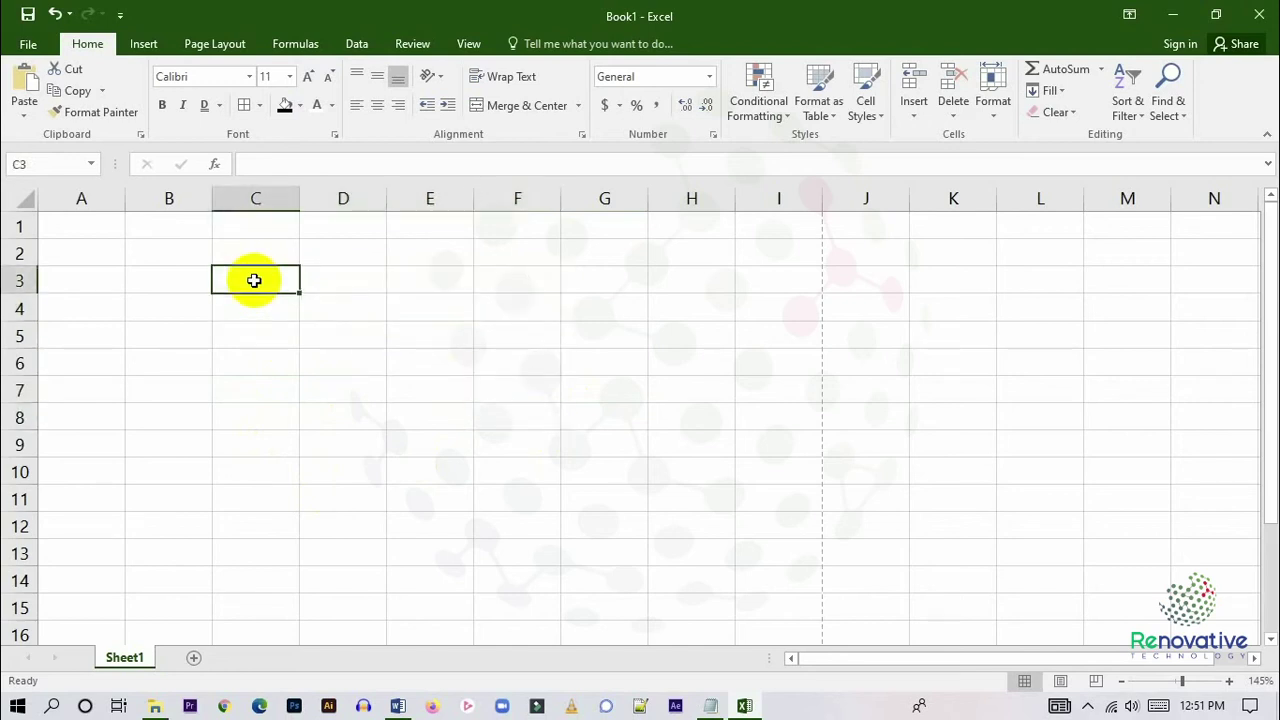
{"action": "type", "text": "Renova"}
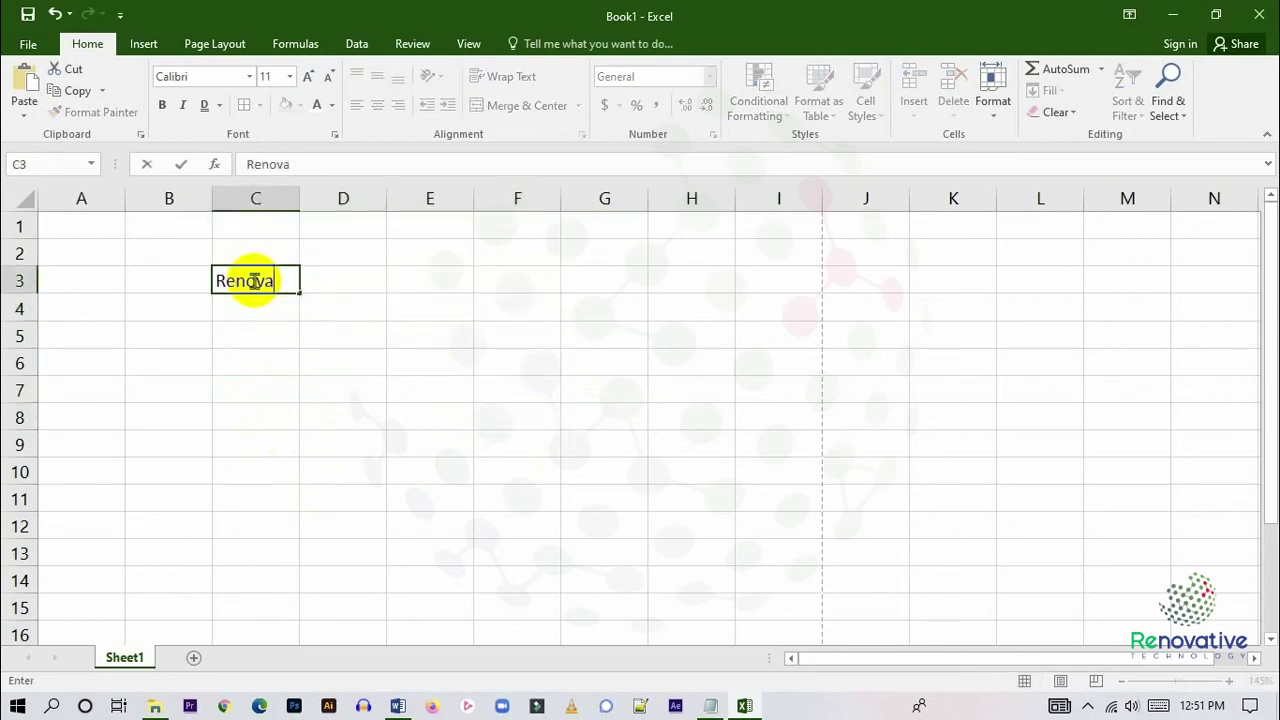
{"action": "type", "text": "tive Technology"}
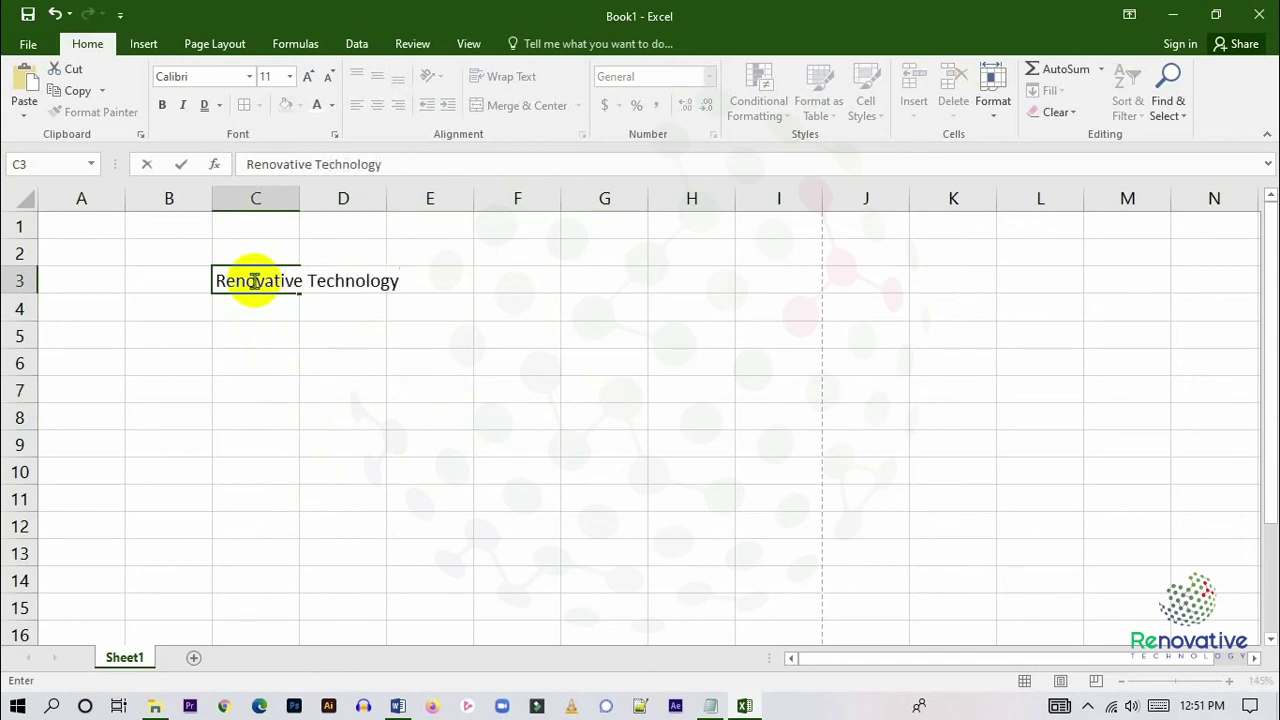
{"action": "left_click", "coordinate": [460, 386]}
Compare the contents of cells C3 and D3 to examine which one holds the overflowing title text.
{"action": "left_click", "coordinate": [252, 275]}
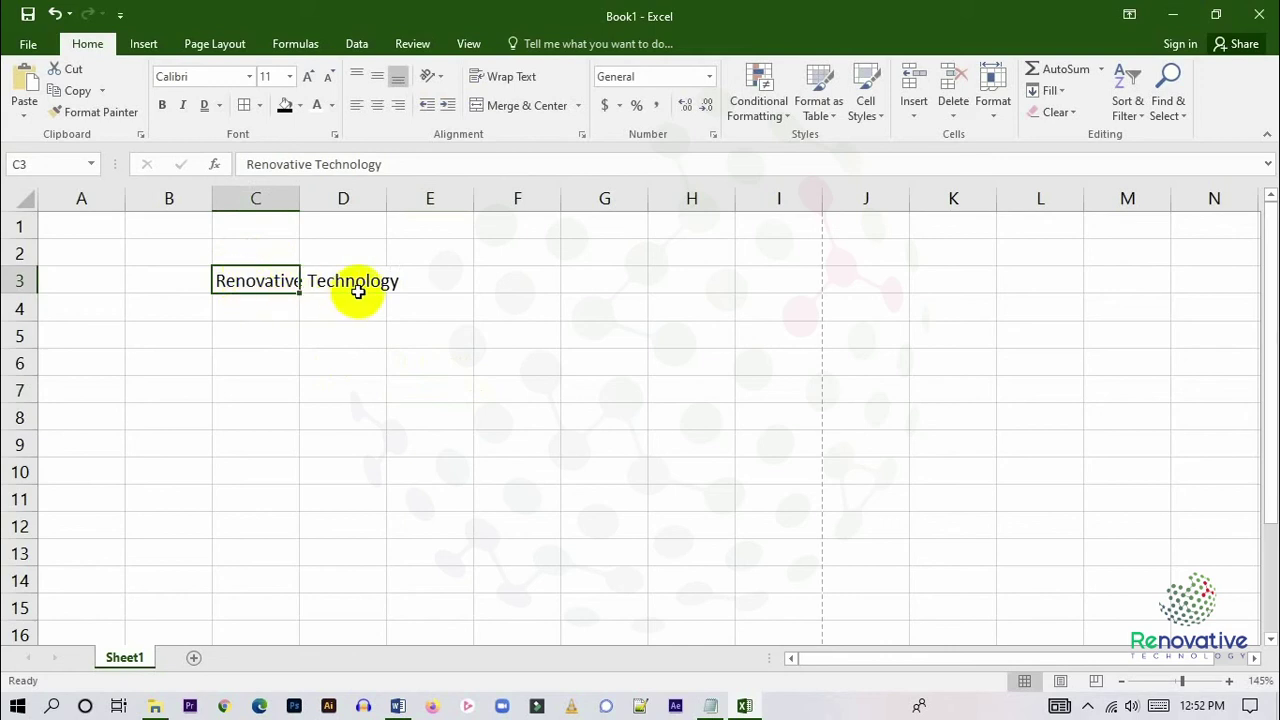
{"action": "left_click", "coordinate": [380, 388]}
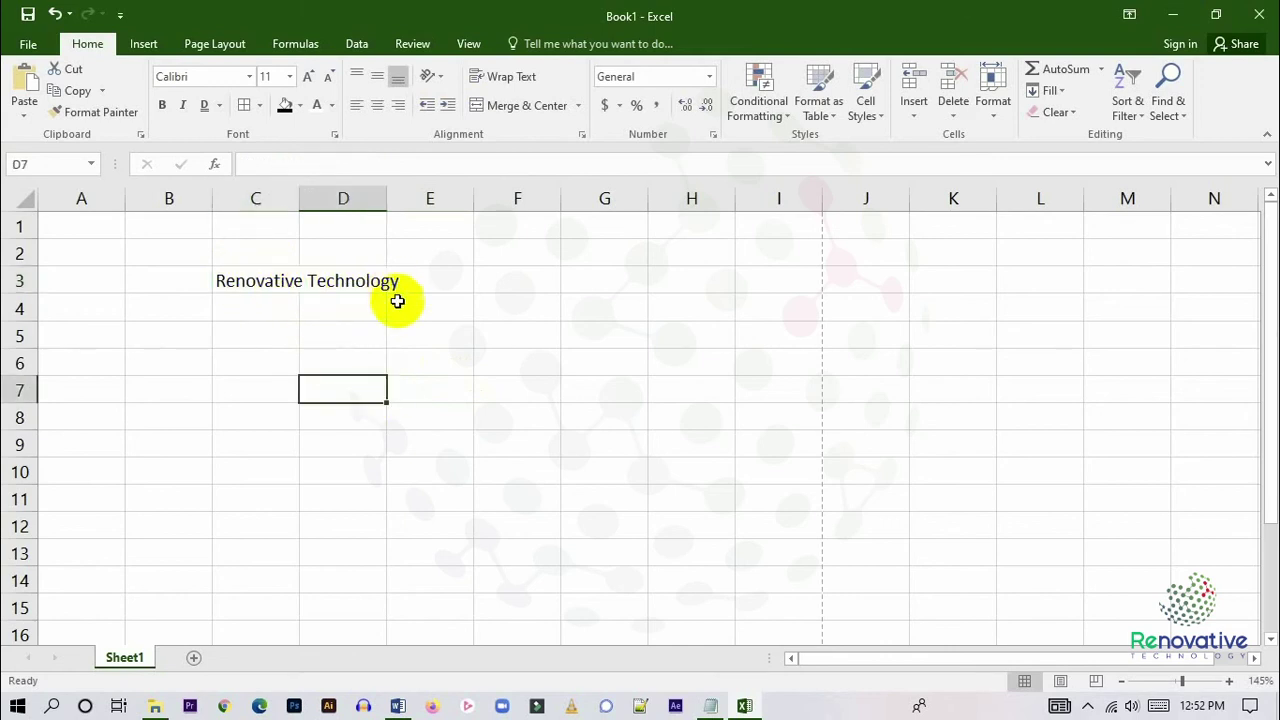
{"action": "left_click", "coordinate": [251, 277]}
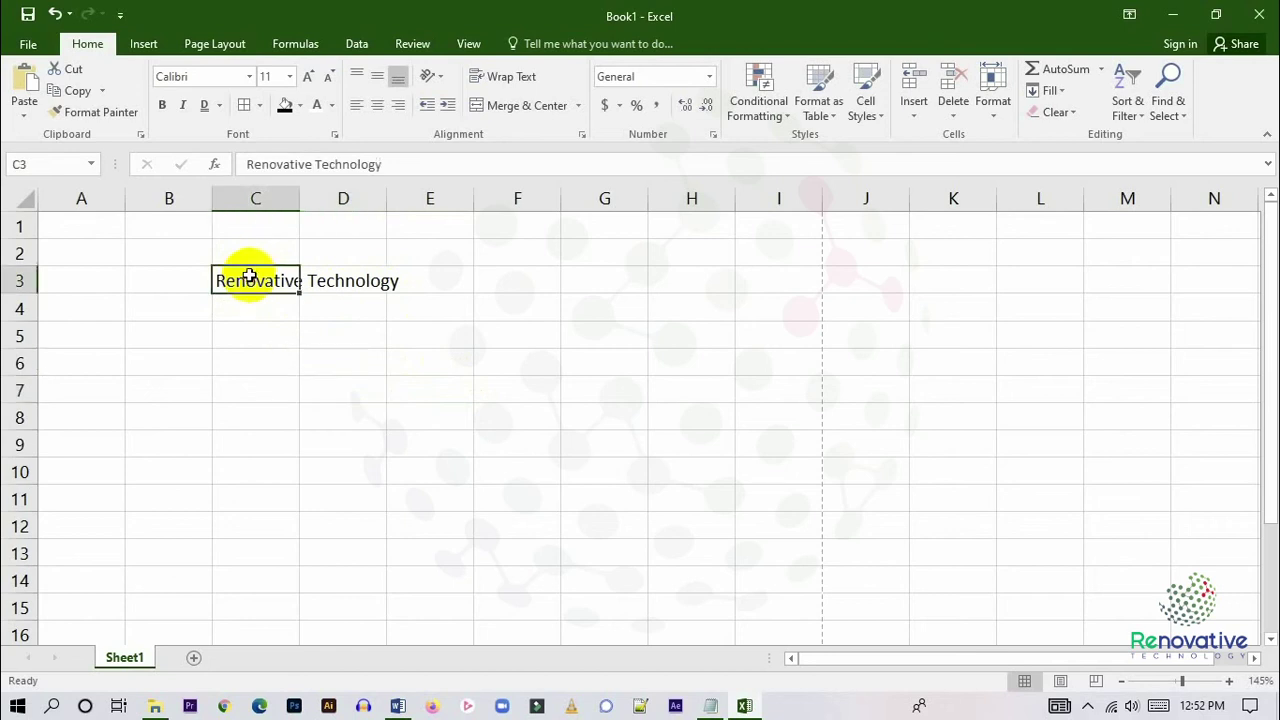
{"action": "left_click", "coordinate": [341, 279]}
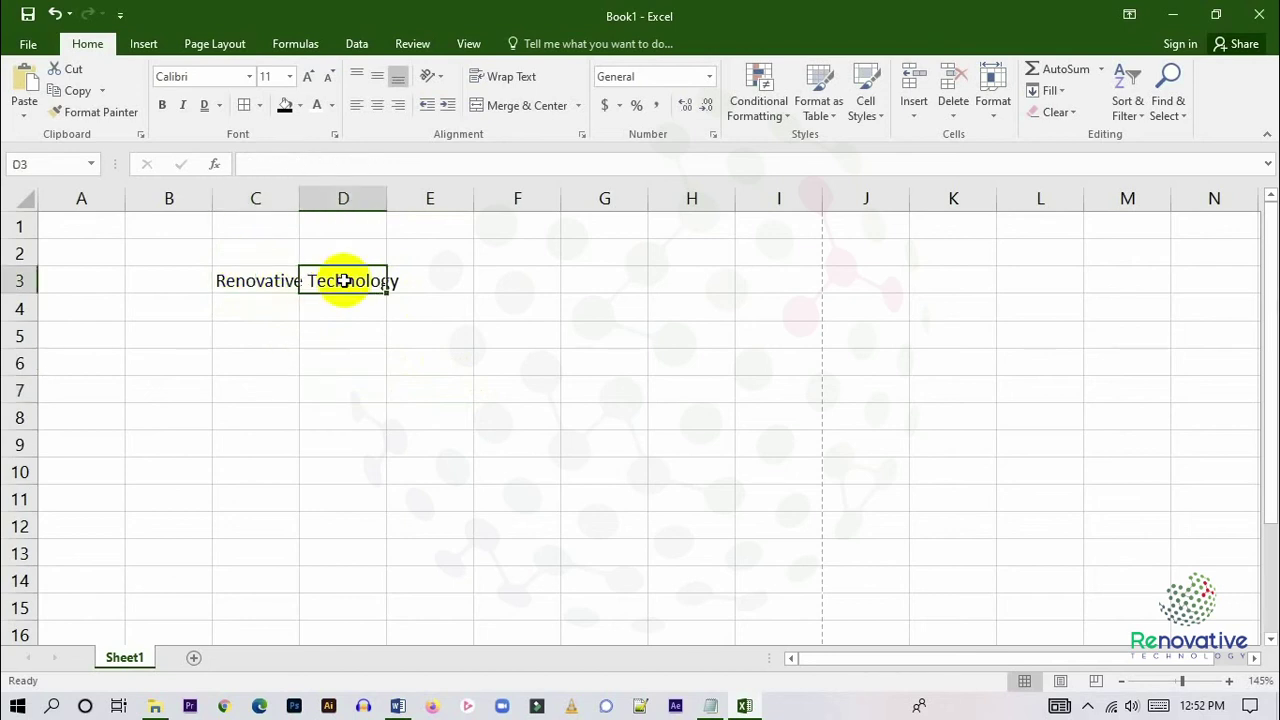
{"action": "left_click", "coordinate": [266, 166]}
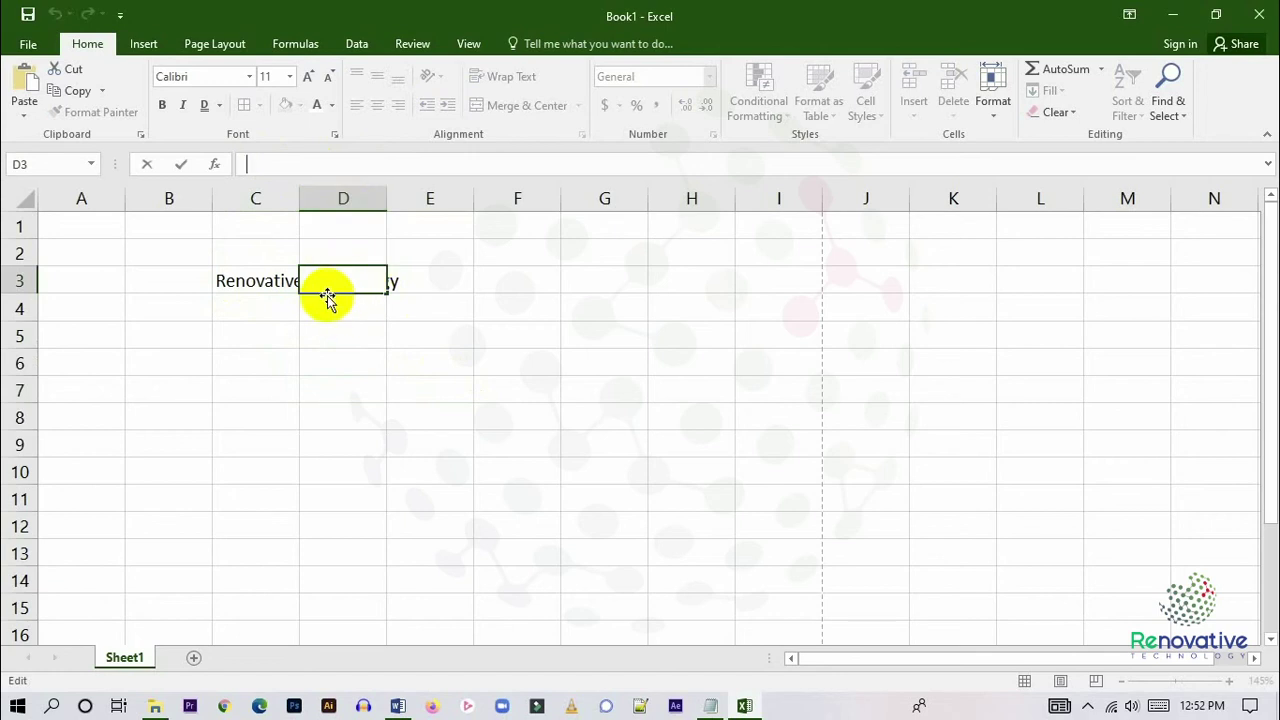
{"action": "left_click", "coordinate": [258, 290]}
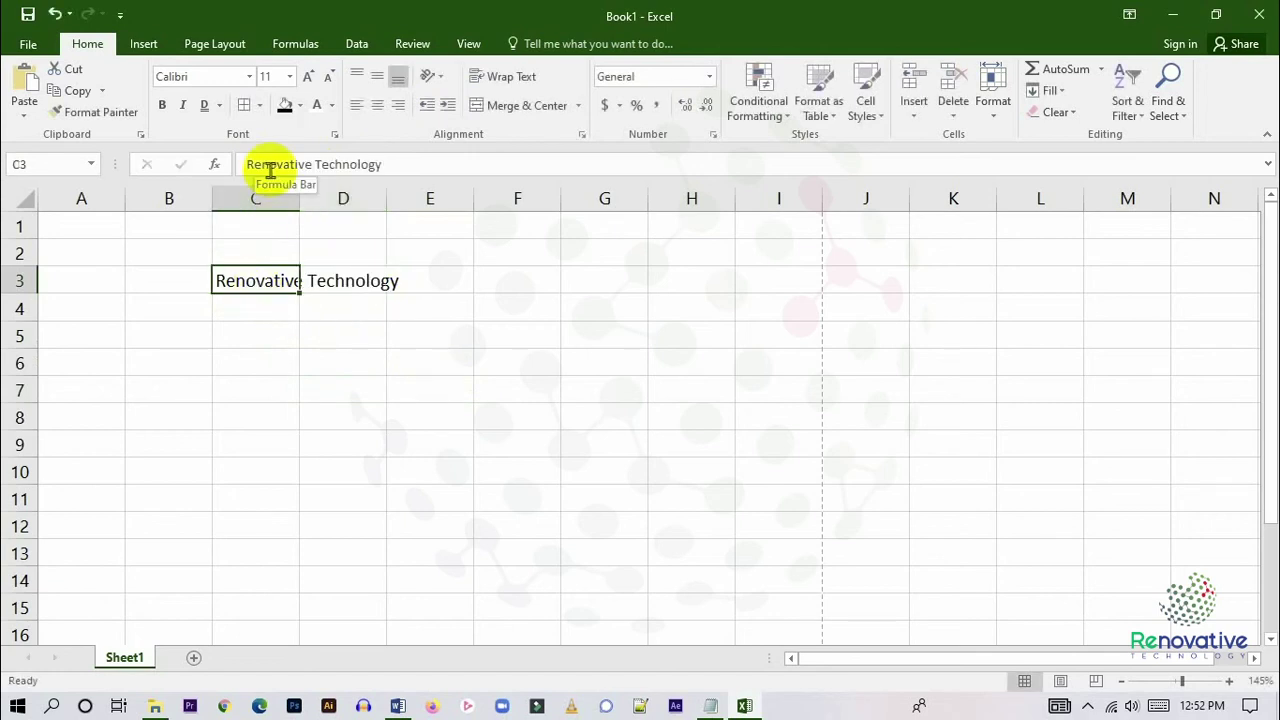
{"action": "left_click", "coordinate": [451, 391]}
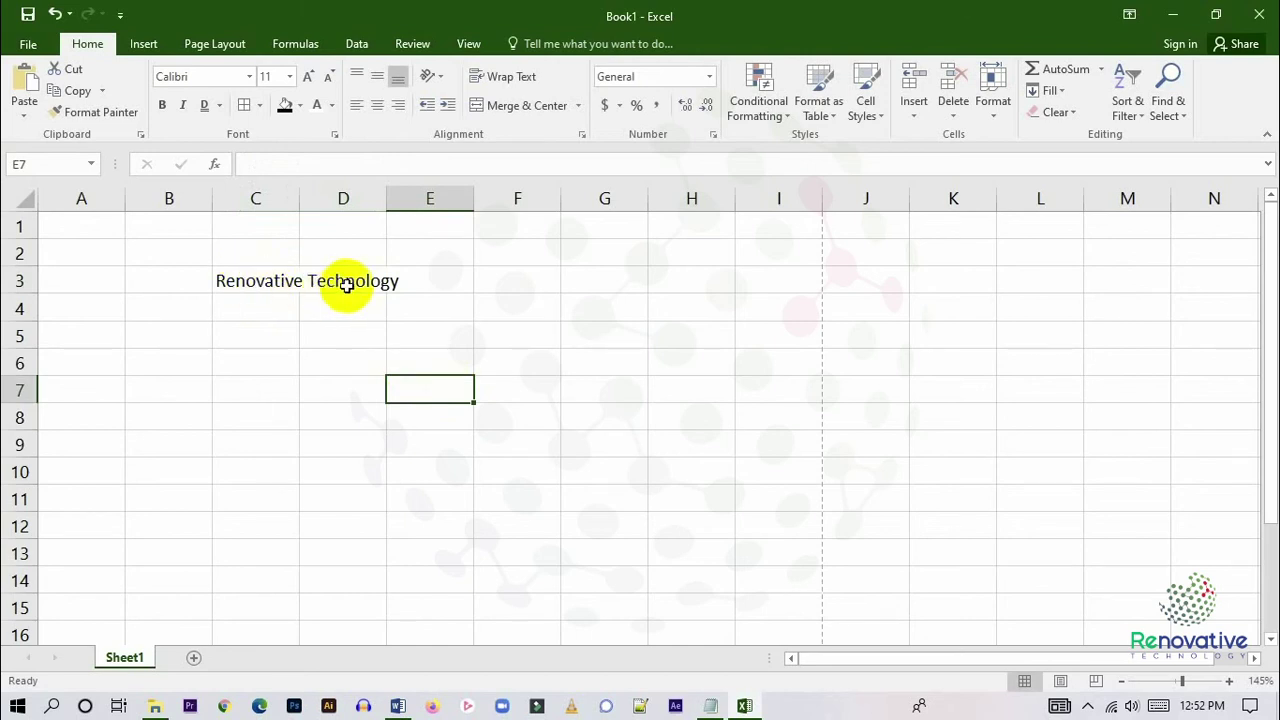
{"action": "left_click", "coordinate": [306, 365]}
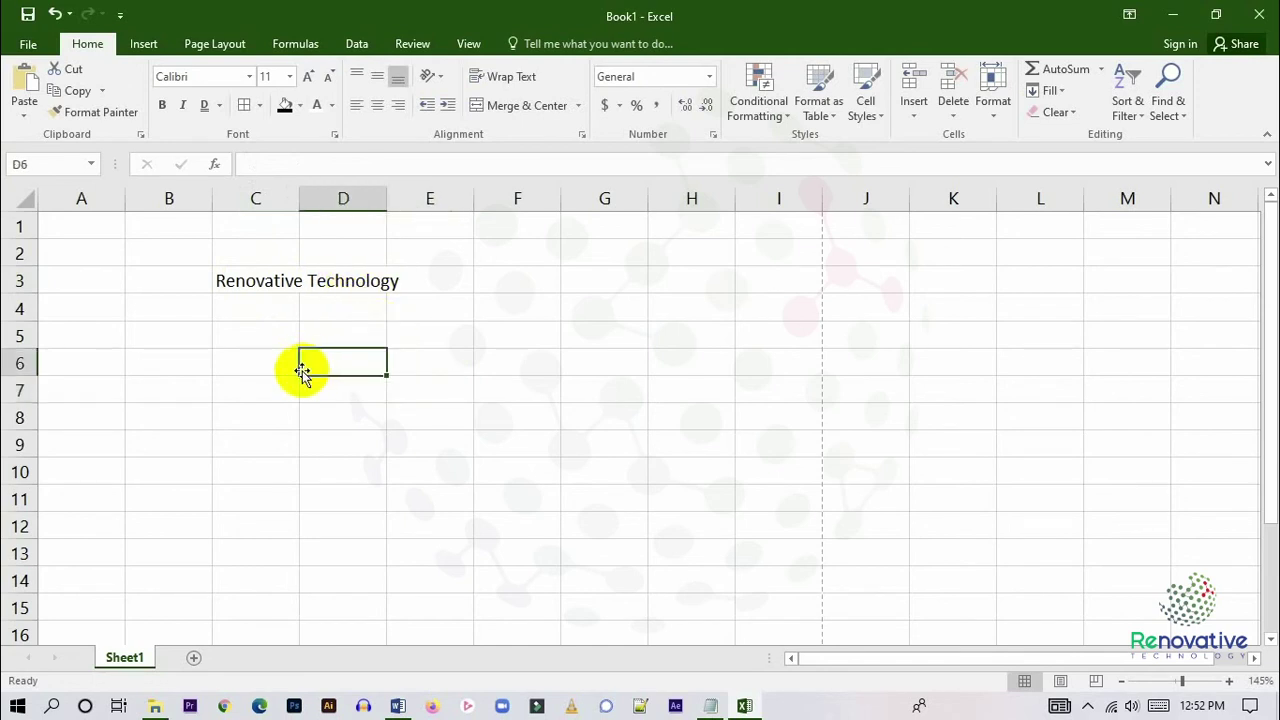
{"action": "left_click", "coordinate": [437, 491]}
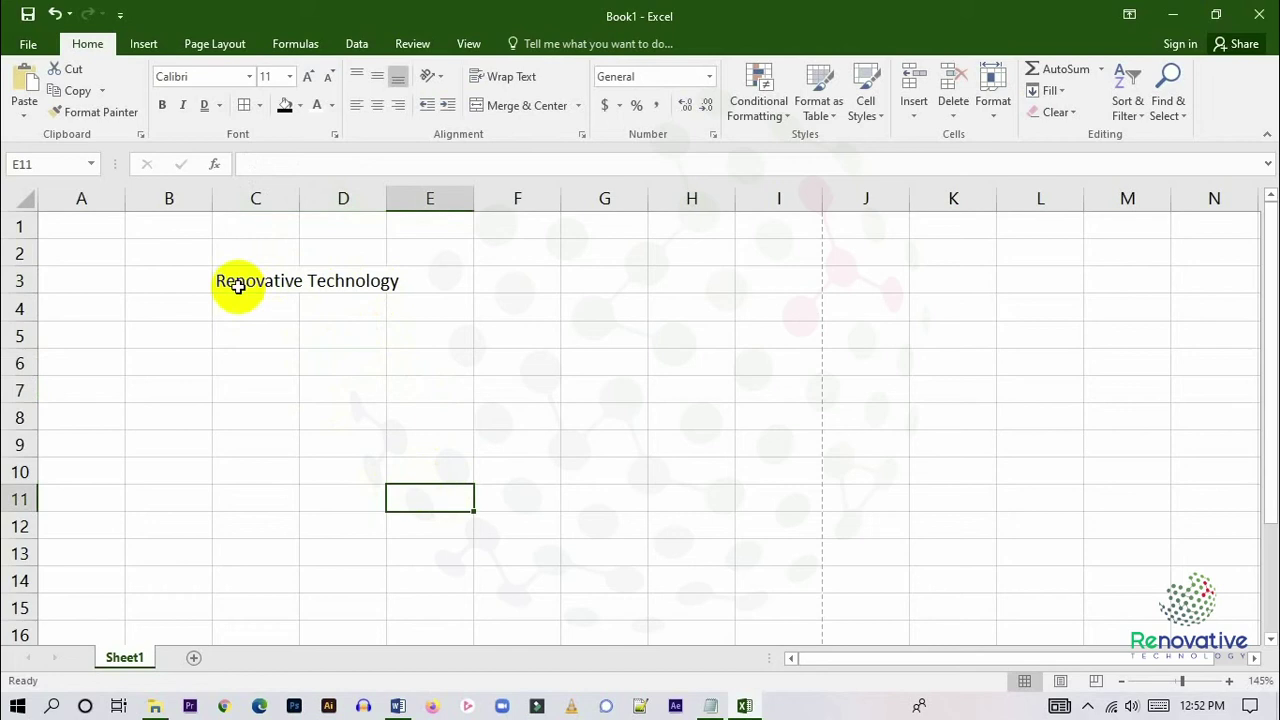
Try Merge & Center on cells C3 to G5 and undo the merge.
{"action": "left_click_drag", "start_coordinate": [220, 276], "coordinate": [572, 344]}
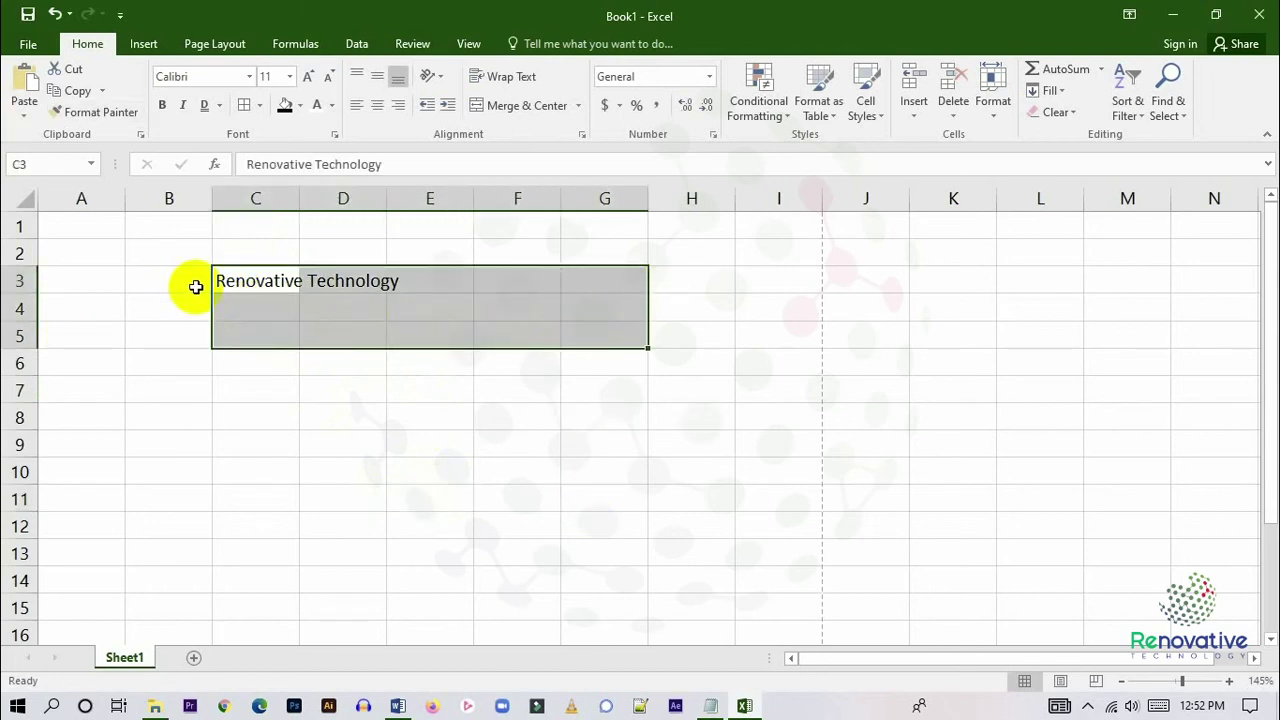
{"action": "left_click", "coordinate": [580, 106]}
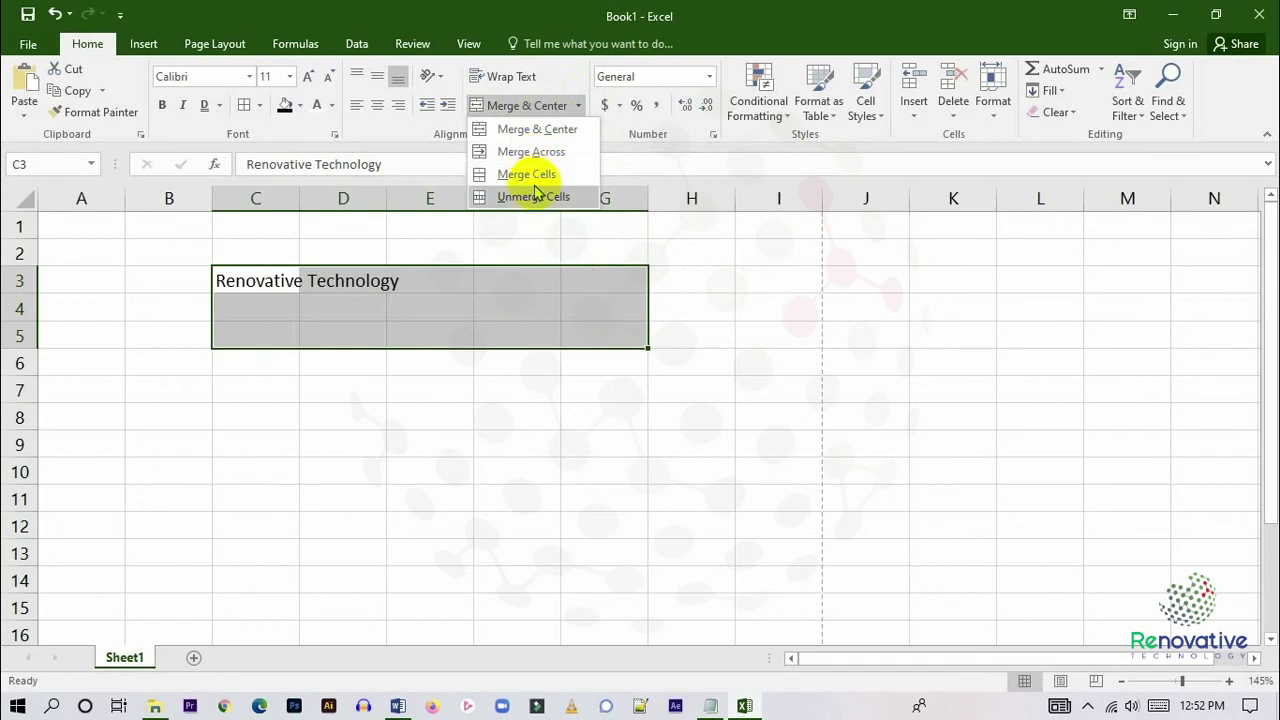
{"action": "left_click", "coordinate": [532, 128]}
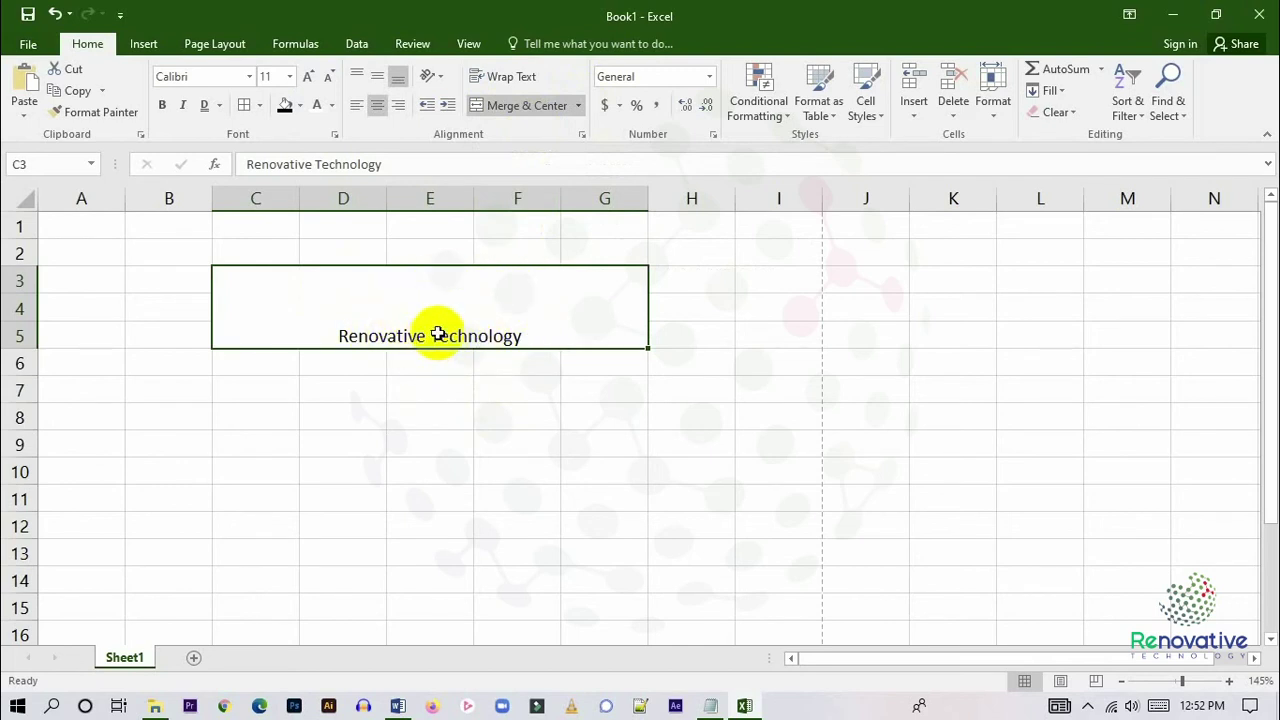
{"action": "key", "text": "ctrl+z"}
Merge cells C3 to G5 row by row with Merge Across.
{"action": "left_click", "coordinate": [578, 105]}
{"action": "left_click", "coordinate": [563, 149]}
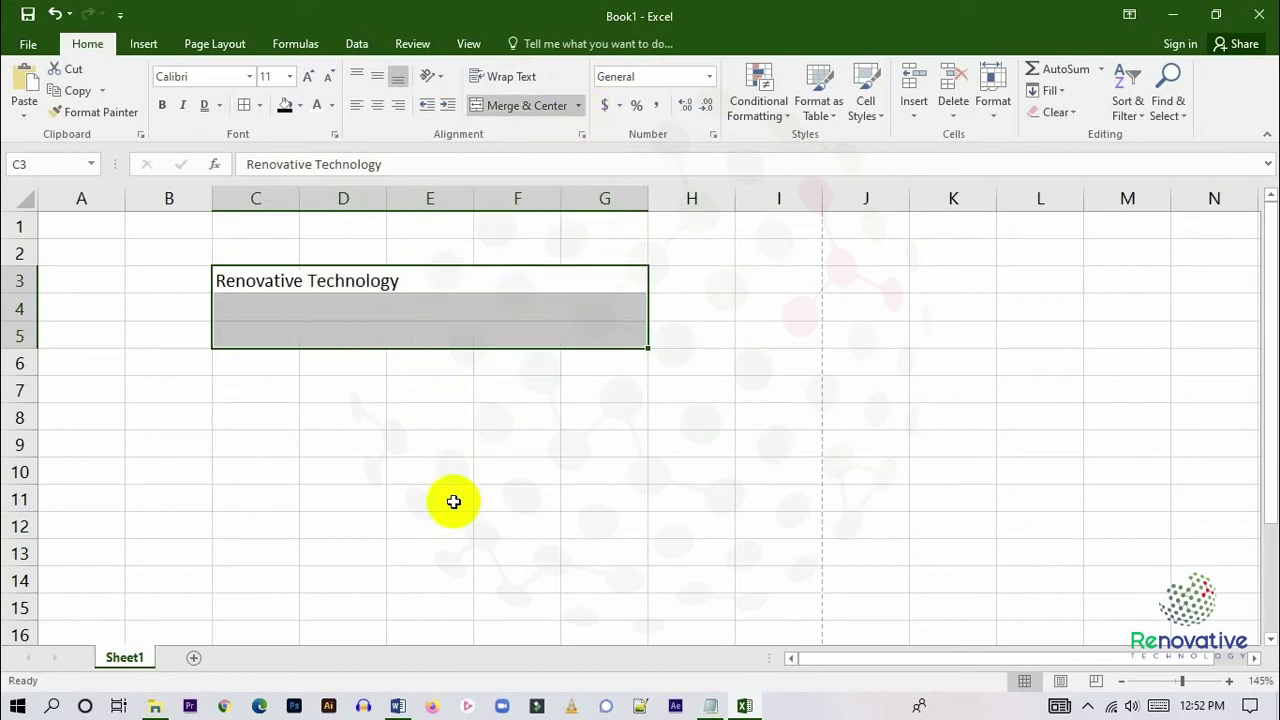
{"action": "left_click", "coordinate": [350, 414]}
Examine the separately merged rows 3, 4 and 5 of the block C3 to G5 by selecting each in turn.
{"action": "left_click", "coordinate": [316, 309]}
{"action": "left_click", "coordinate": [310, 281]}
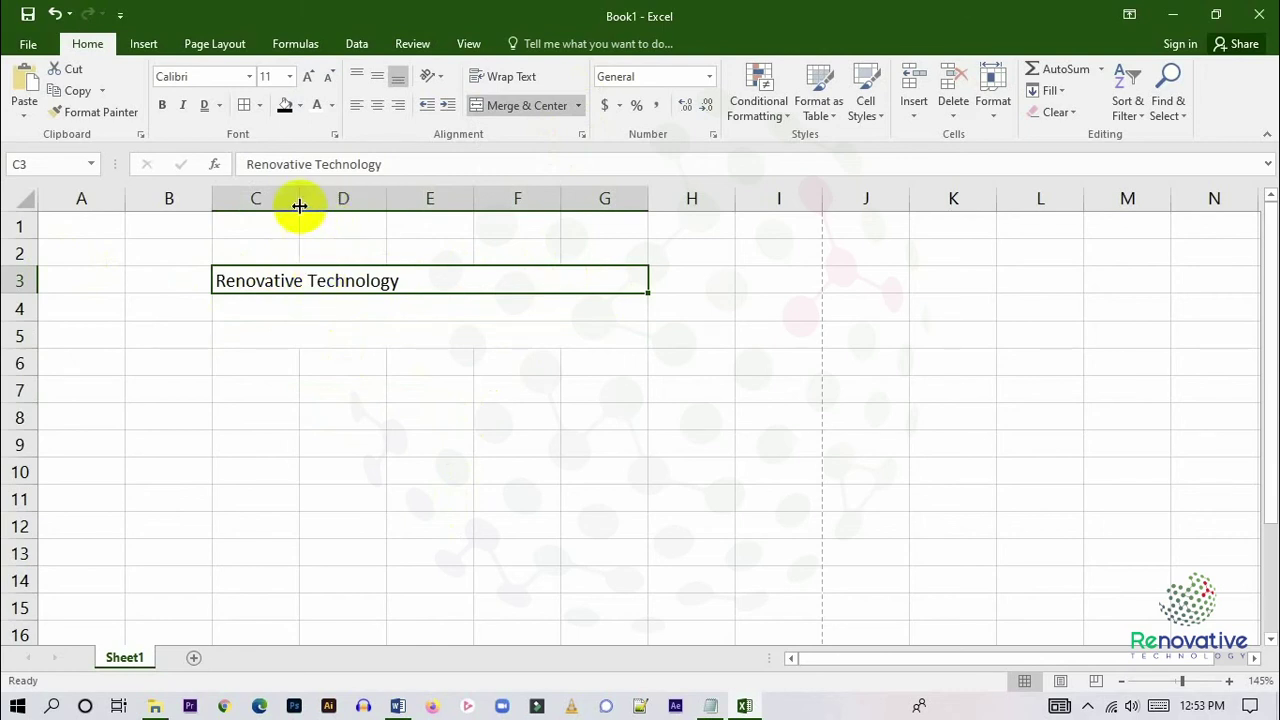
{"action": "left_click", "coordinate": [294, 314]}
{"action": "left_click", "coordinate": [288, 331]}
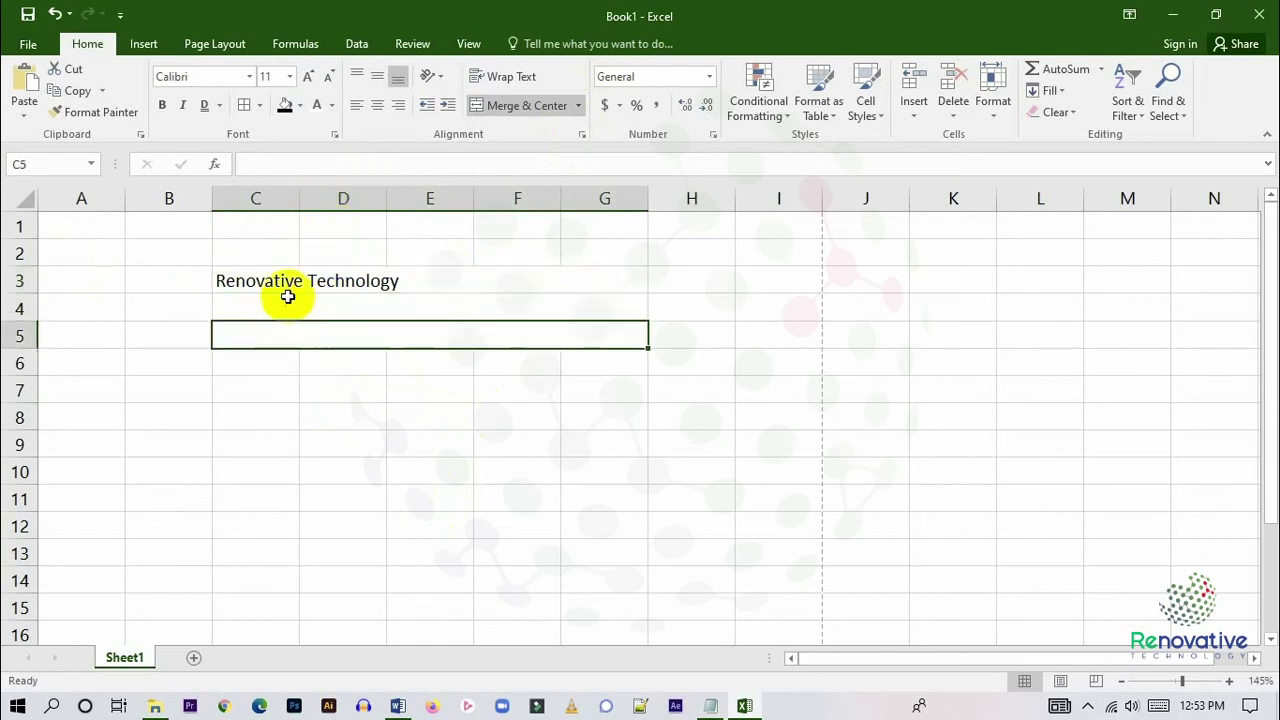
{"action": "left_click", "coordinate": [286, 282]}
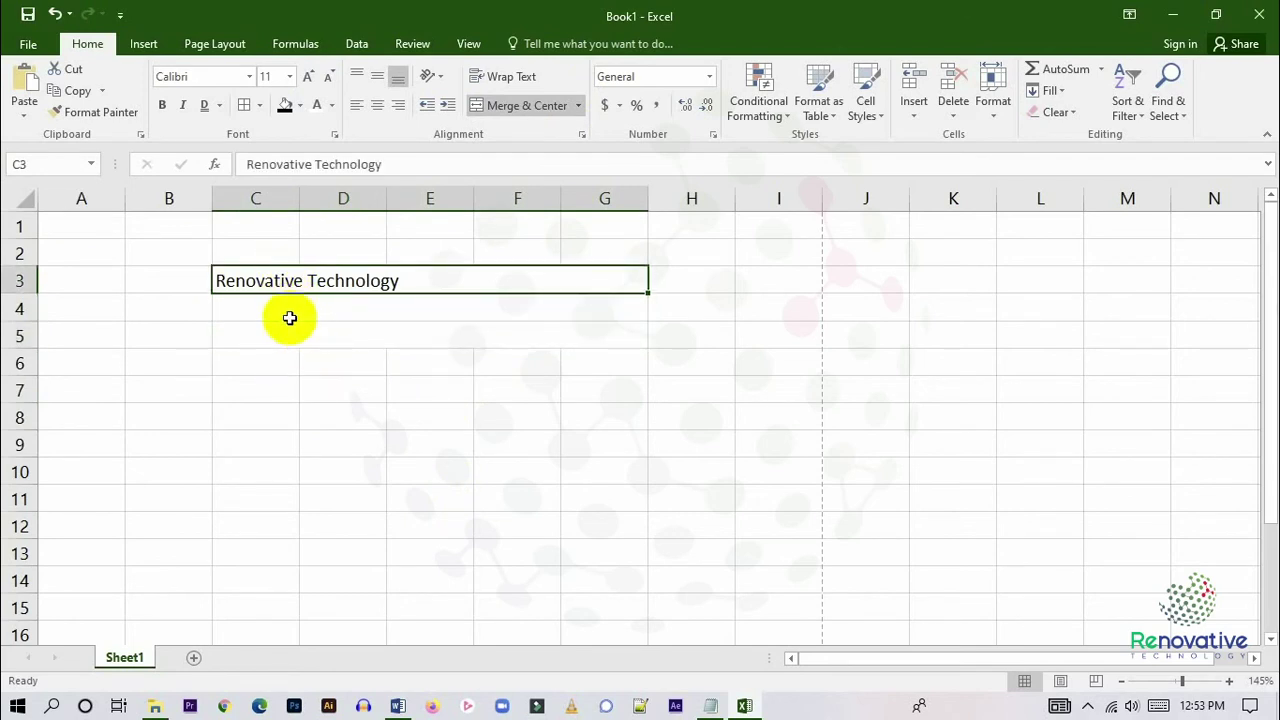
{"action": "left_click", "coordinate": [288, 317]}
{"action": "left_click", "coordinate": [287, 347]}
{"action": "left_click", "coordinate": [286, 279]}
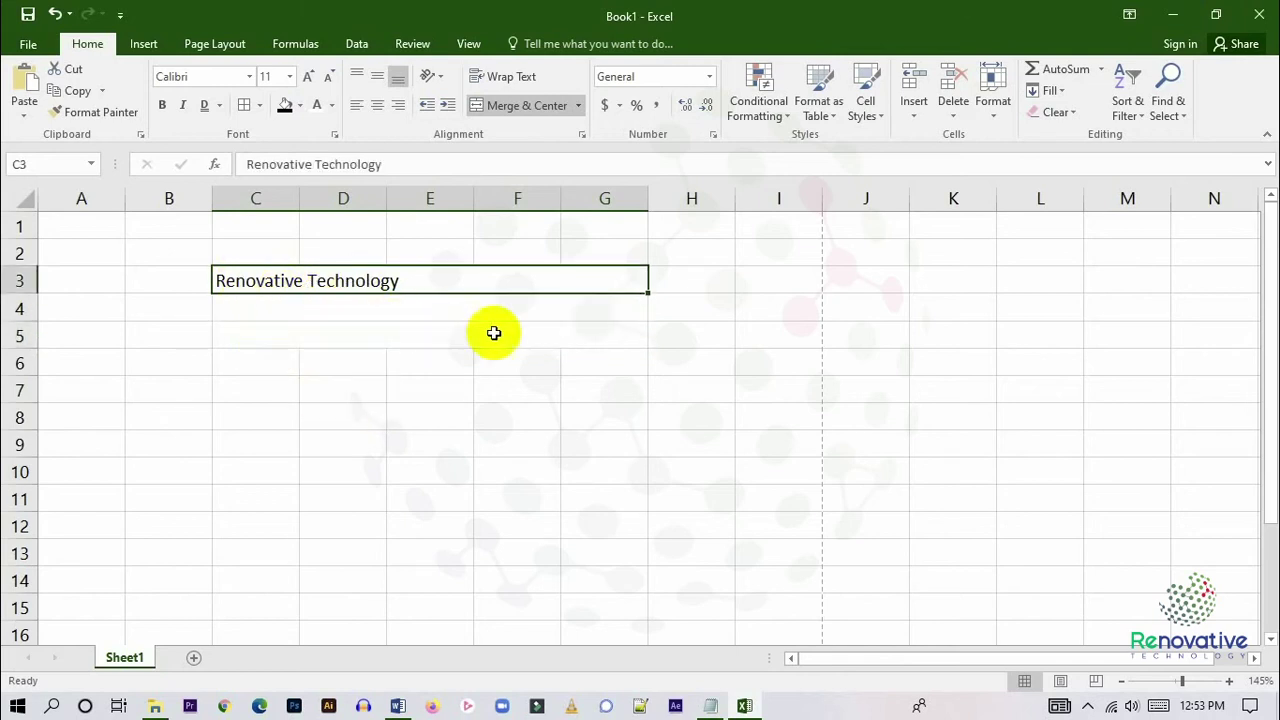
Combine the three merged rows from C3 to G5 into a single cell with Merge & Center.
{"action": "left_click", "coordinate": [359, 402]}
{"action": "left_click_drag", "start_coordinate": [240, 279], "coordinate": [321, 322]}
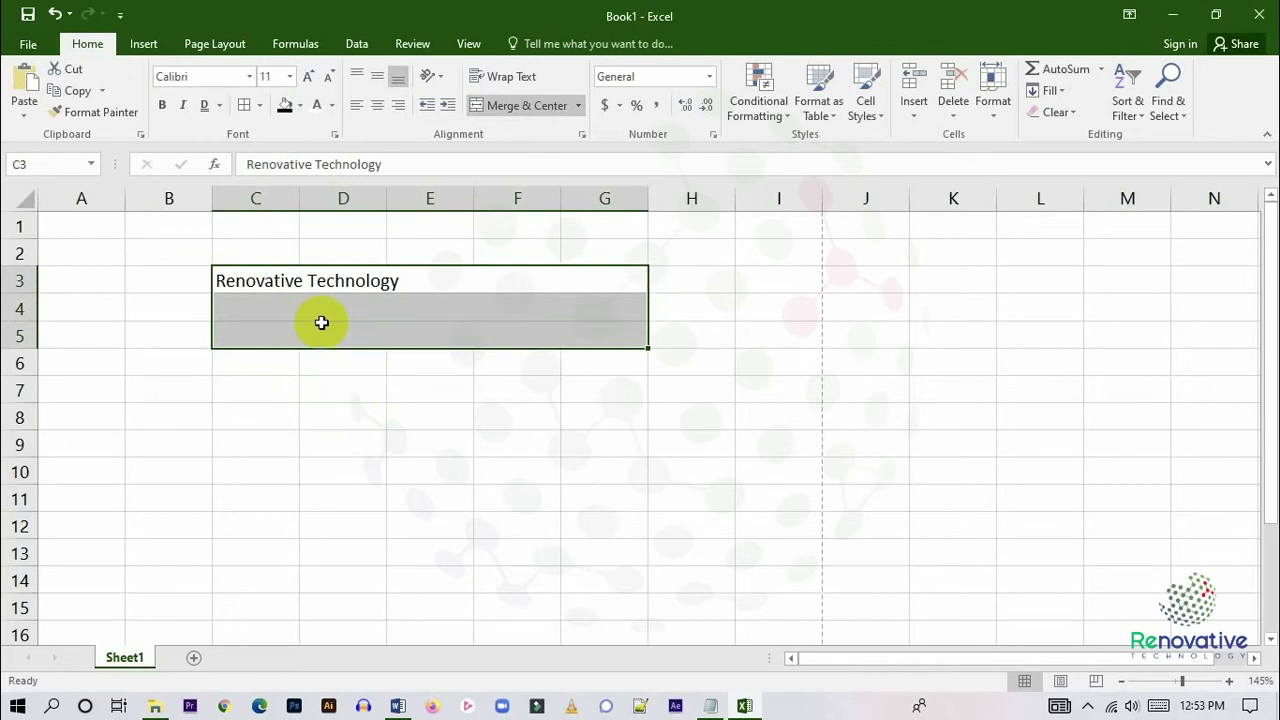
{"action": "left_click", "coordinate": [512, 106]}
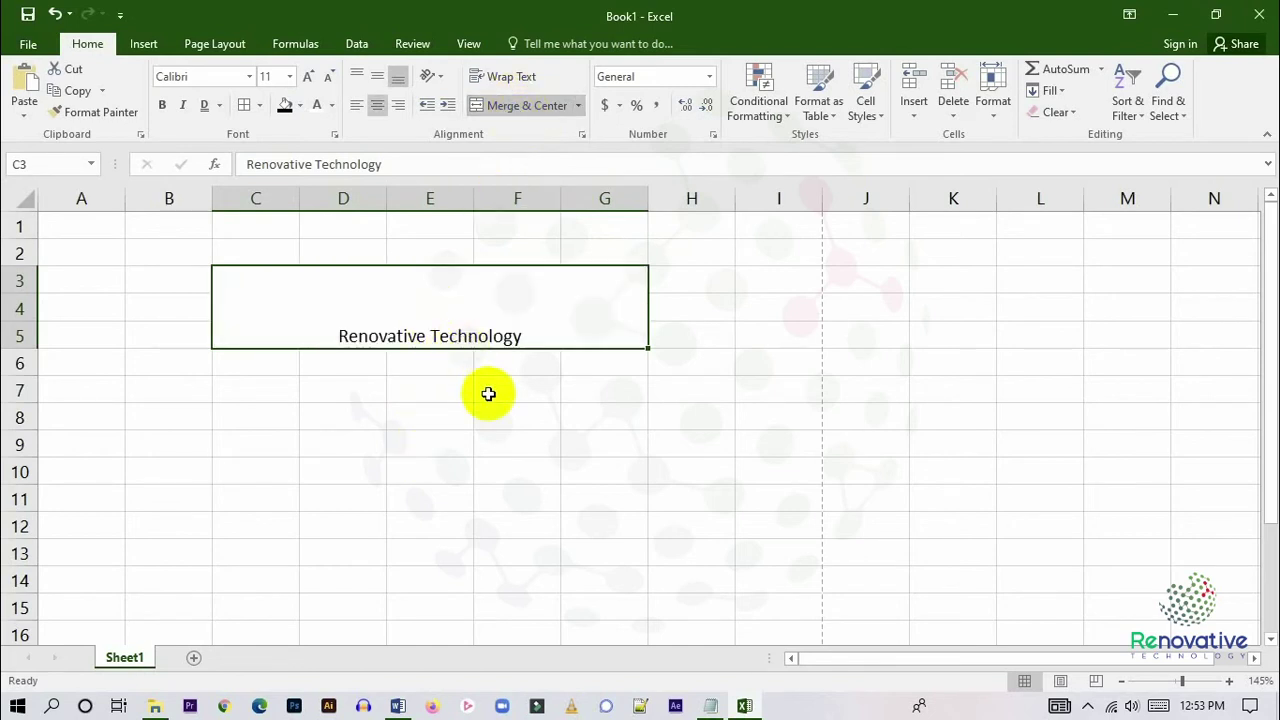
Try Unmerge Cells on the merged block C3 to G5 and undo the unmerging.
{"action": "left_click", "coordinate": [579, 106]}
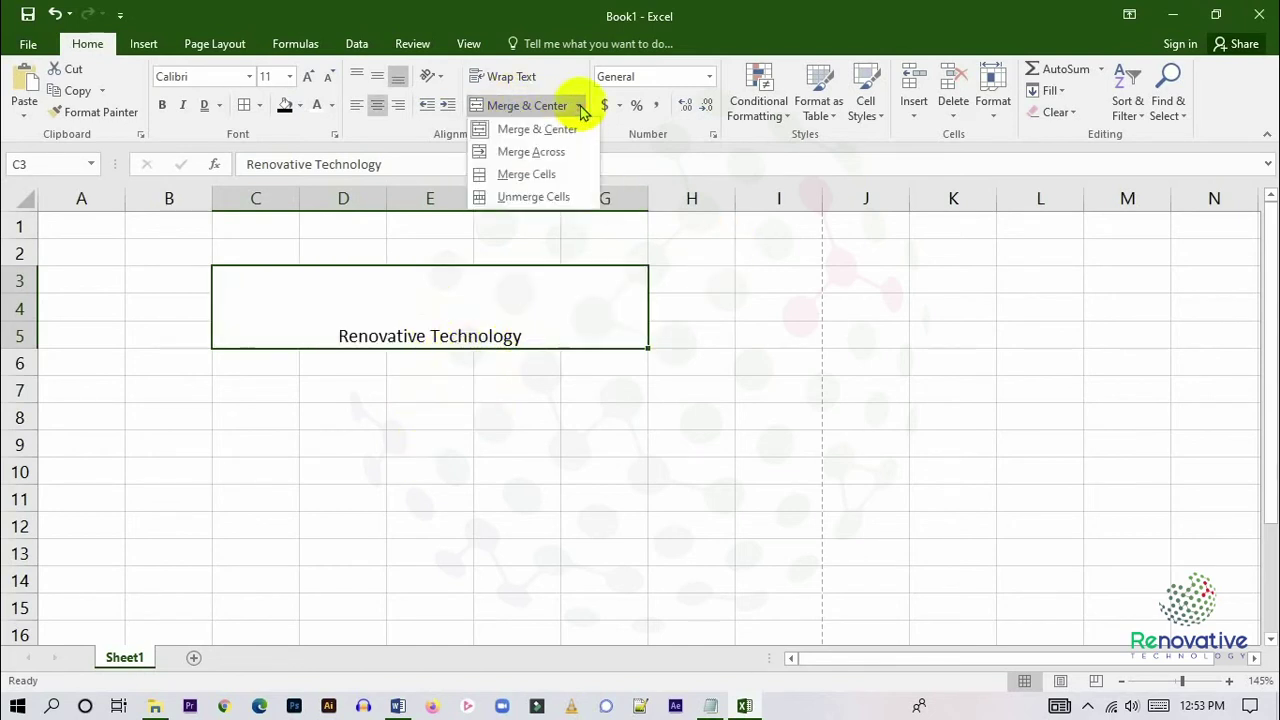
{"action": "left_click", "coordinate": [538, 197]}
{"action": "left_click", "coordinate": [491, 434]}
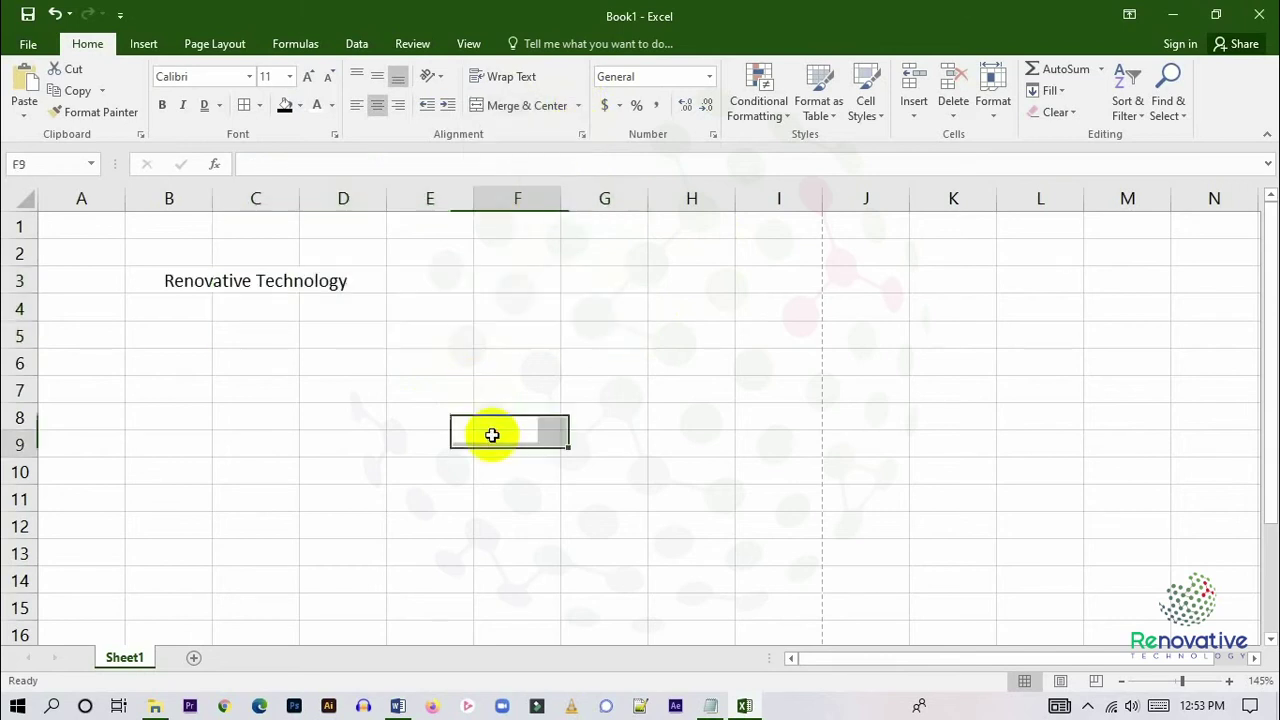
{"action": "key", "text": "ctrl+z"}
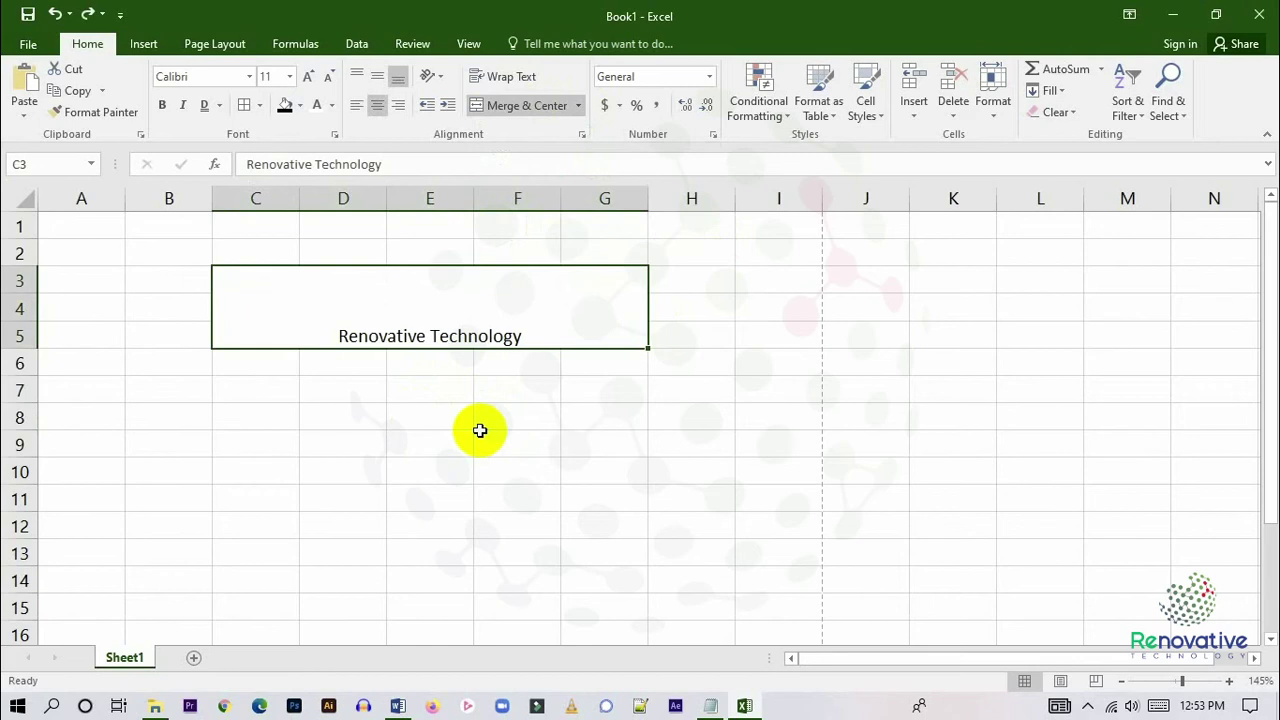
Apply Merge Cells to the block C3 to G5 and align its text to the left.
{"action": "left_click", "coordinate": [577, 105]}
{"action": "left_click", "coordinate": [531, 175]}
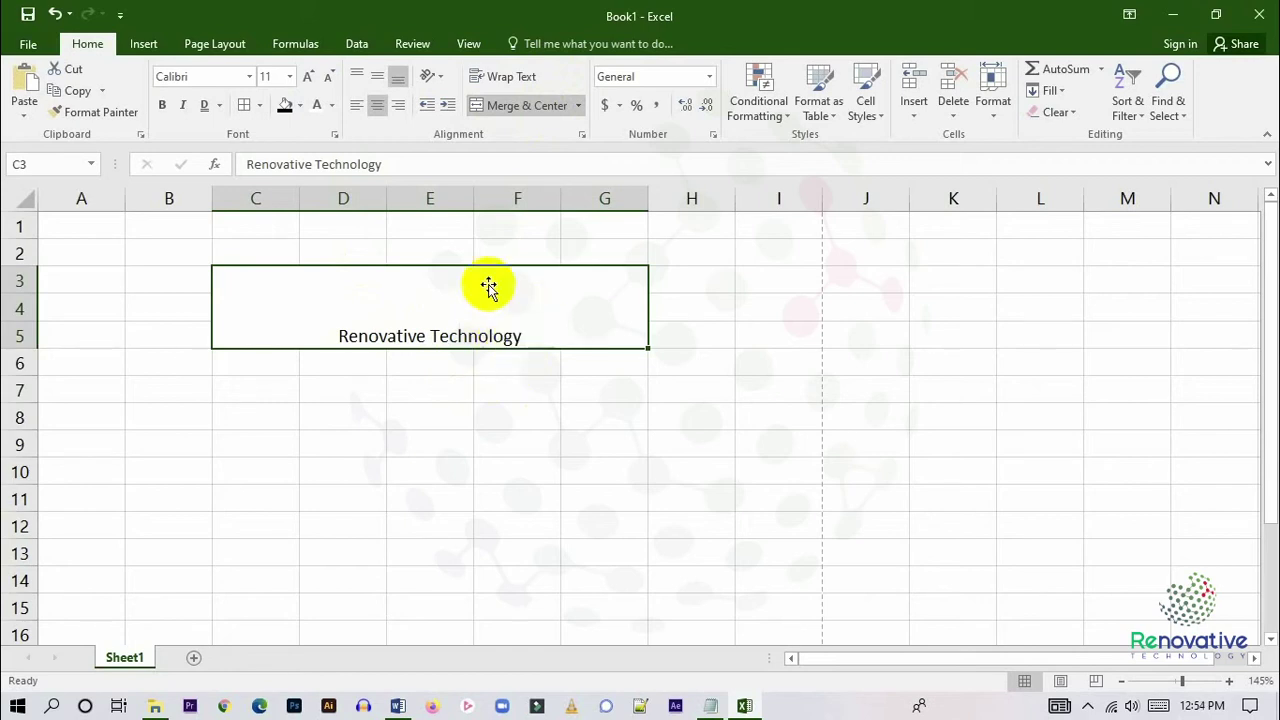
{"action": "left_click", "coordinate": [381, 108]}
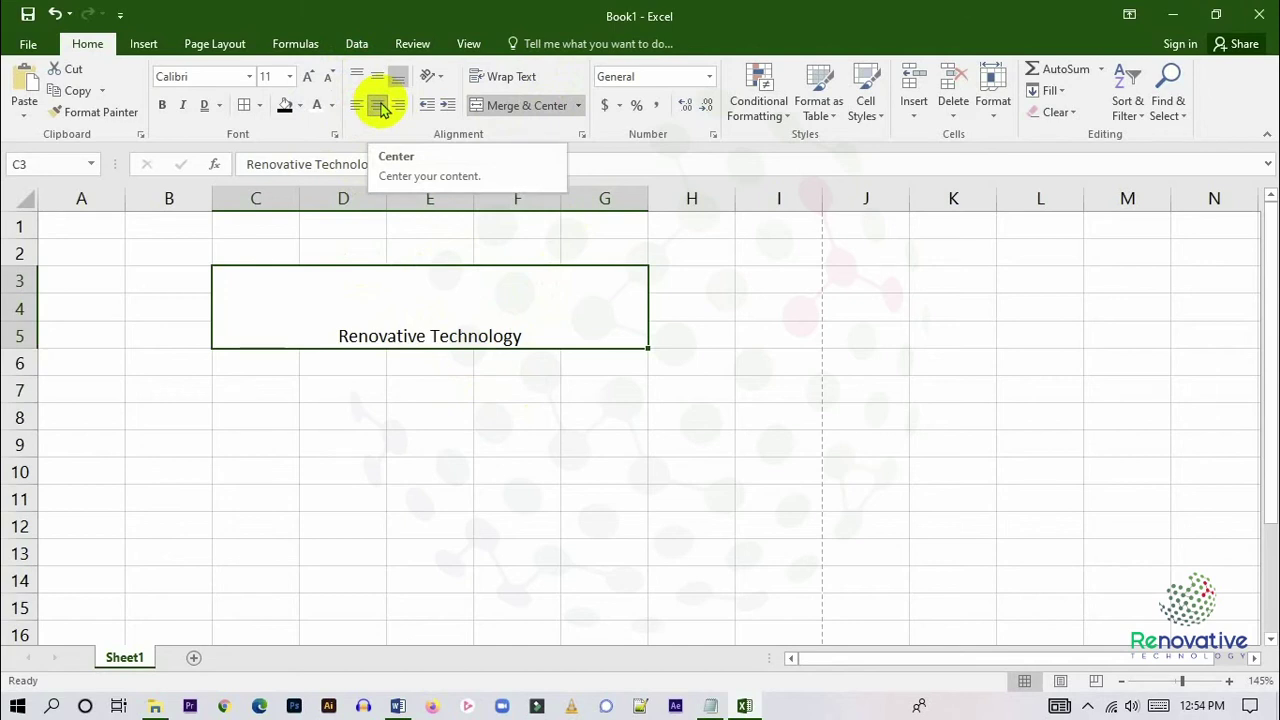
{"action": "left_click", "coordinate": [362, 106]}
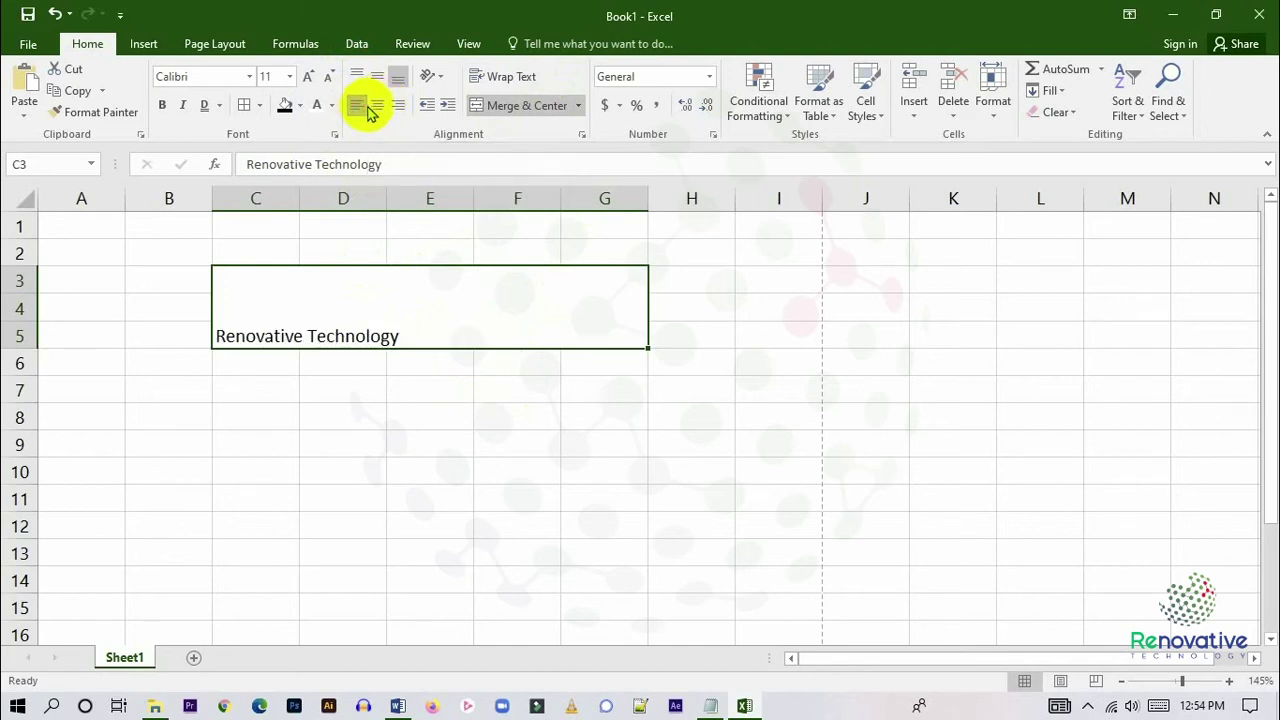
Try right, top and bottom alignment on the merged block C3 to G5, finishing with its text centered horizontally and vertically.
{"action": "left_click", "coordinate": [397, 106]}
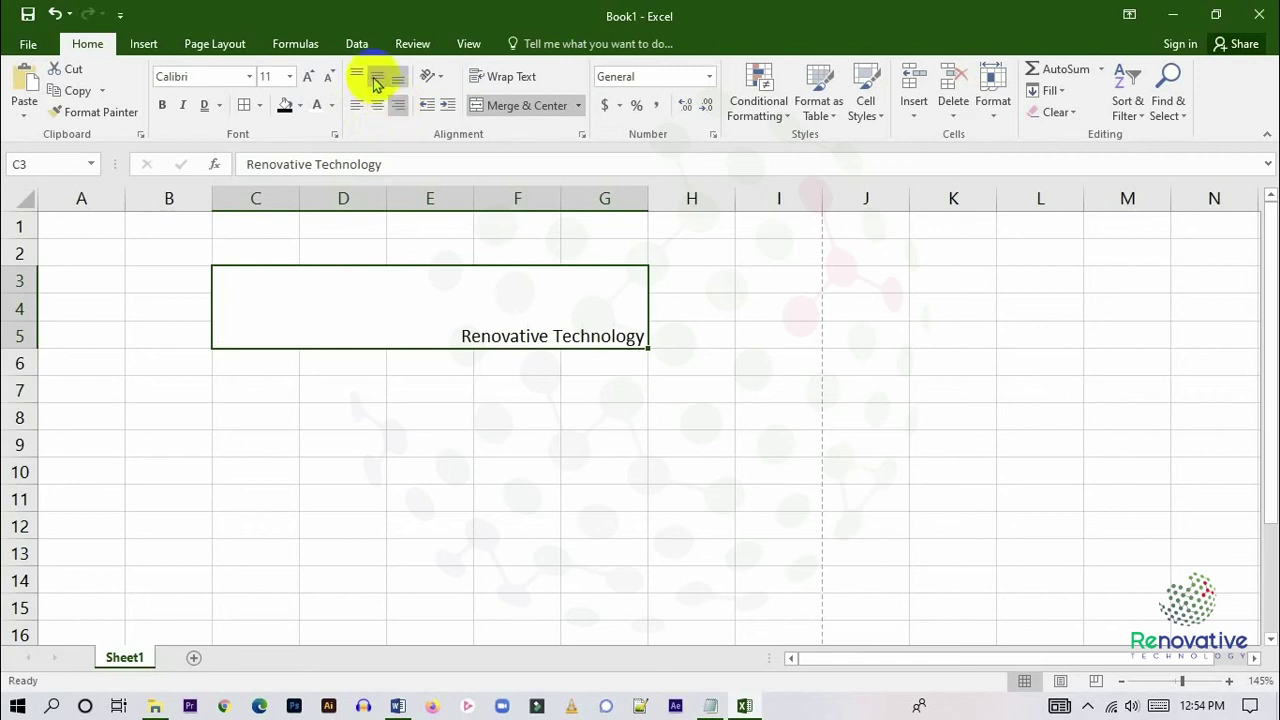
{"action": "left_click", "coordinate": [360, 78]}
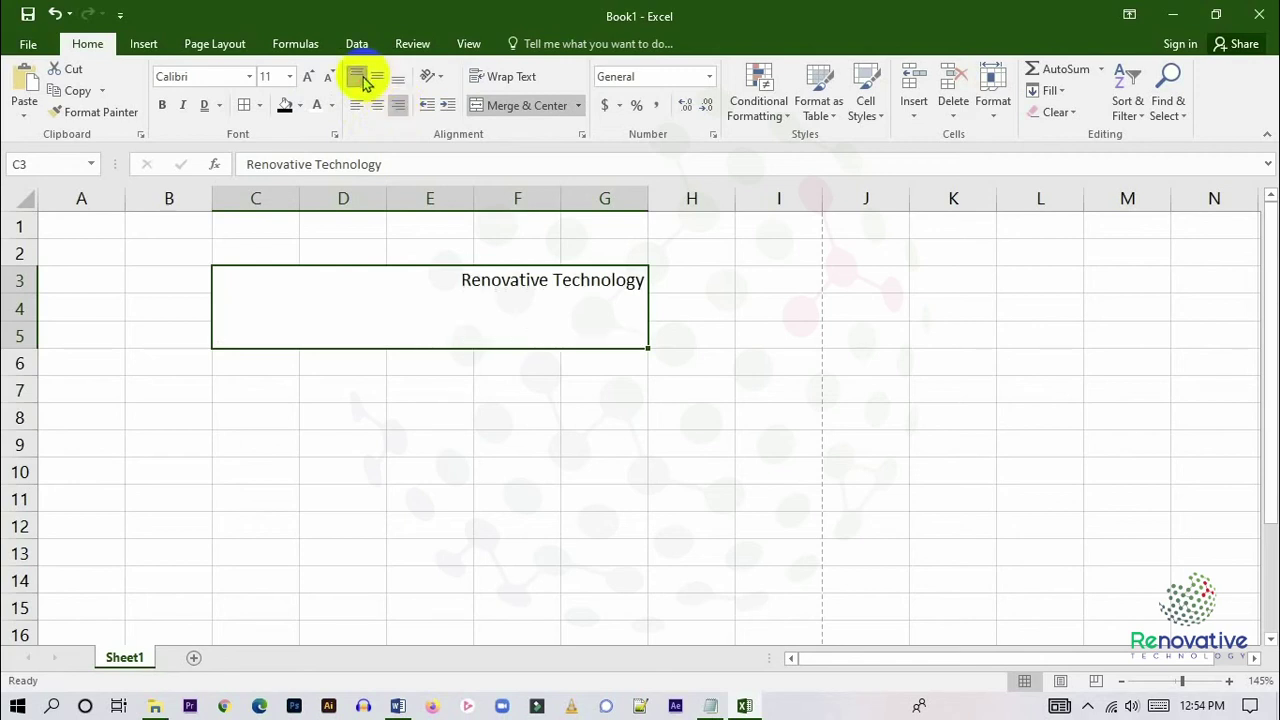
{"action": "left_click", "coordinate": [379, 82]}
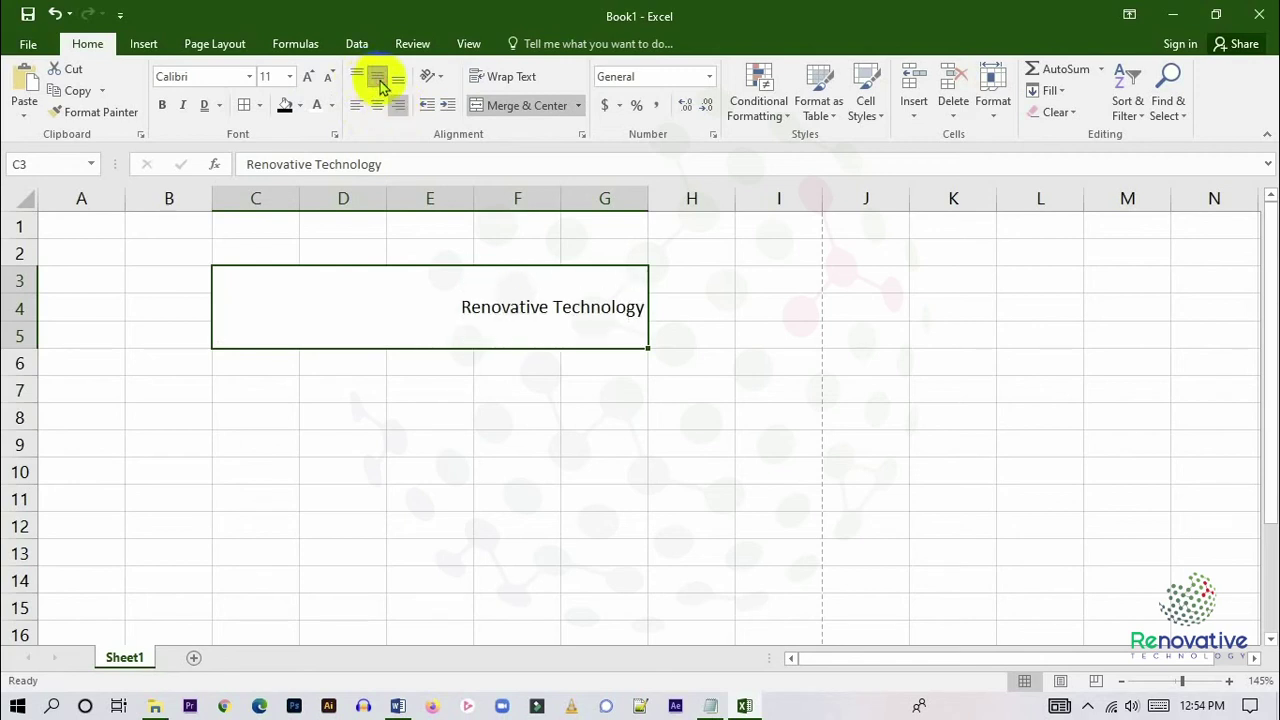
{"action": "left_click", "coordinate": [381, 104]}
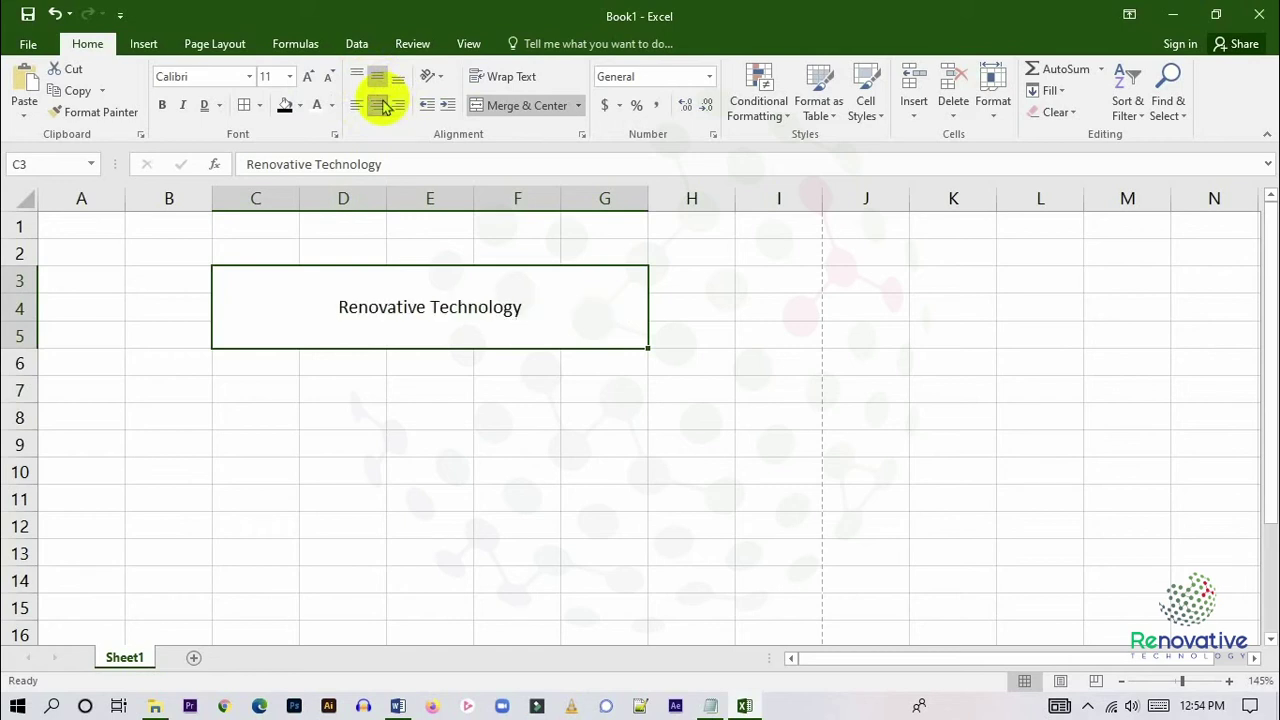
{"action": "left_click", "coordinate": [399, 79]}
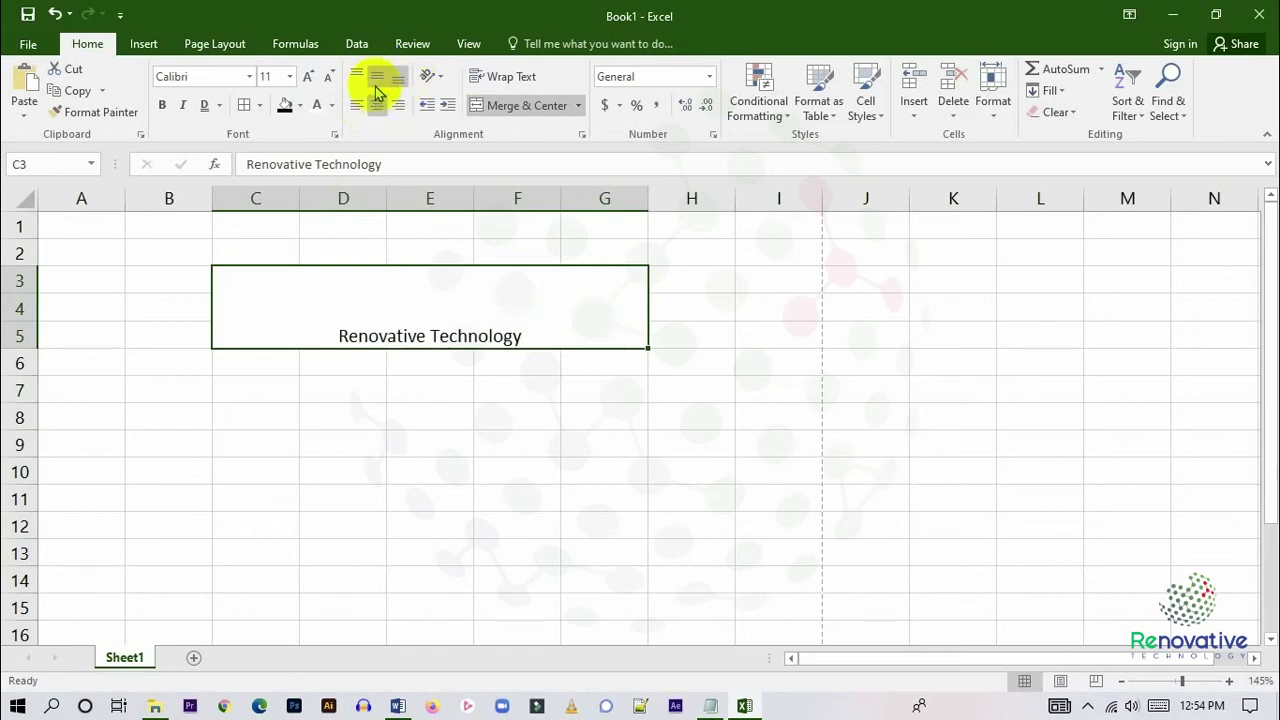
{"action": "left_click", "coordinate": [377, 78]}
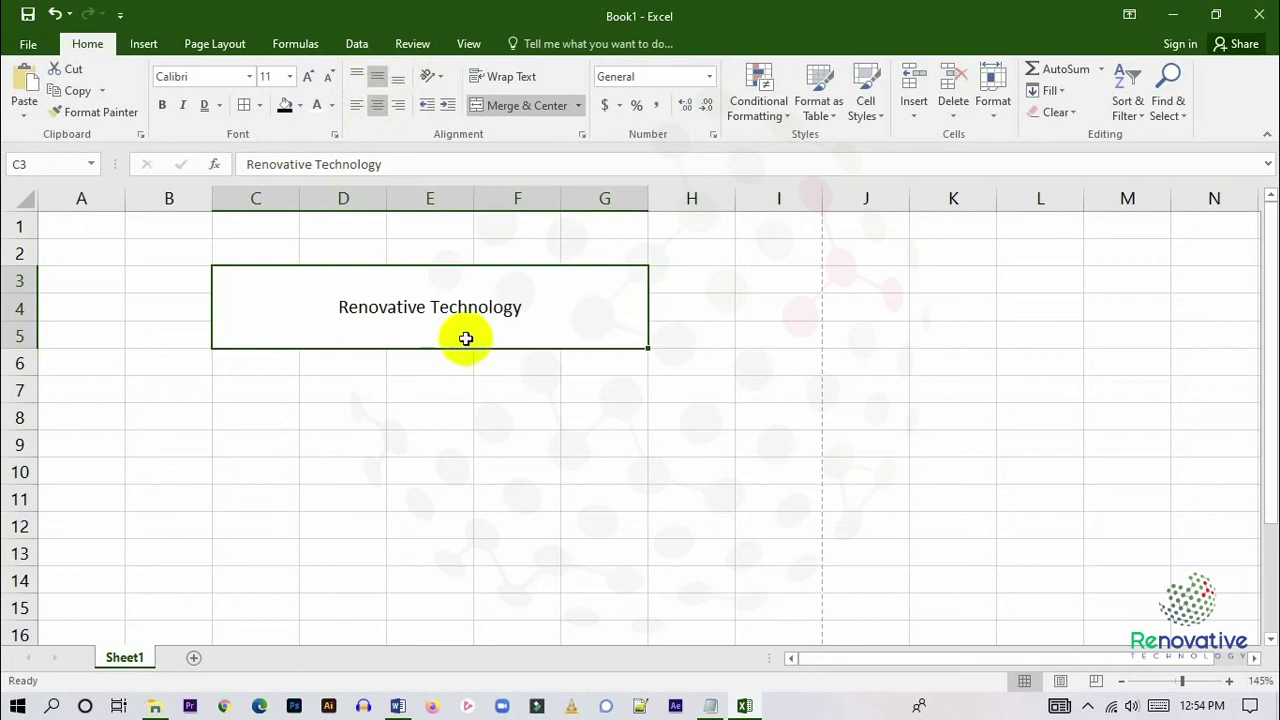
Try the Angle Counterclockwise and Angle Clockwise orientations on the text of the merged block C3 to G5.
{"action": "left_click", "coordinate": [441, 78]}
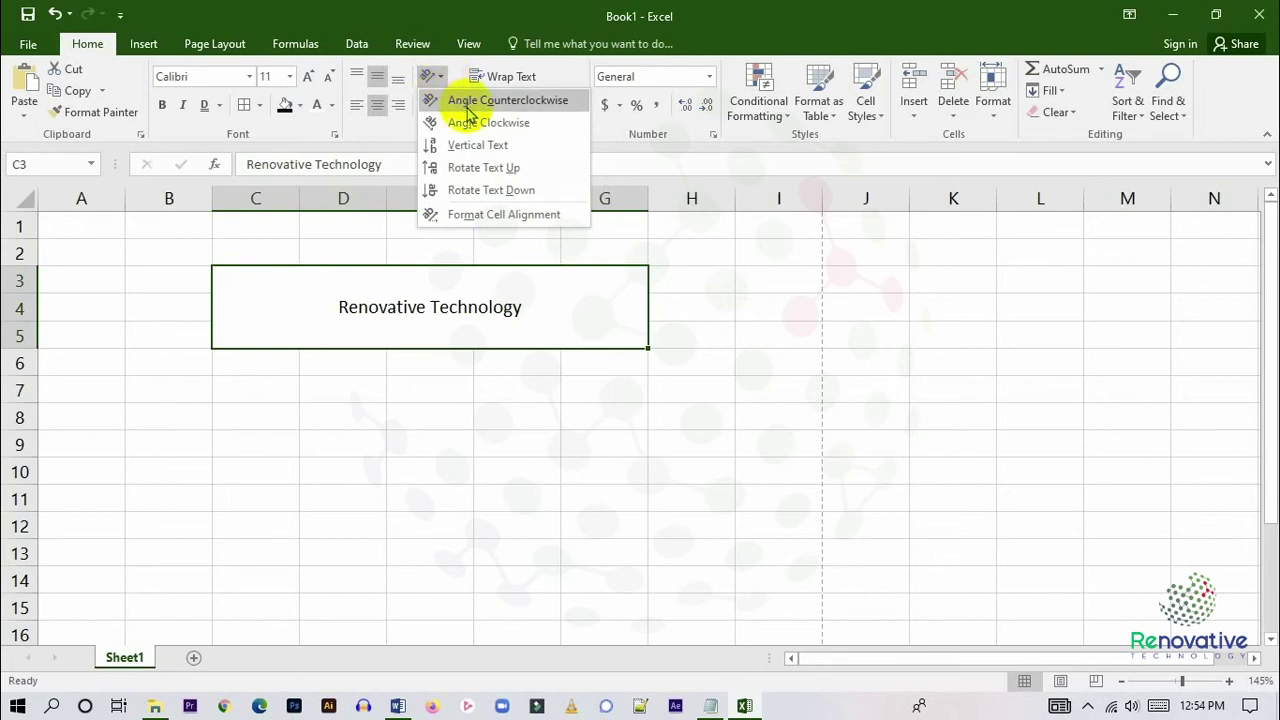
{"action": "left_click", "coordinate": [468, 104]}
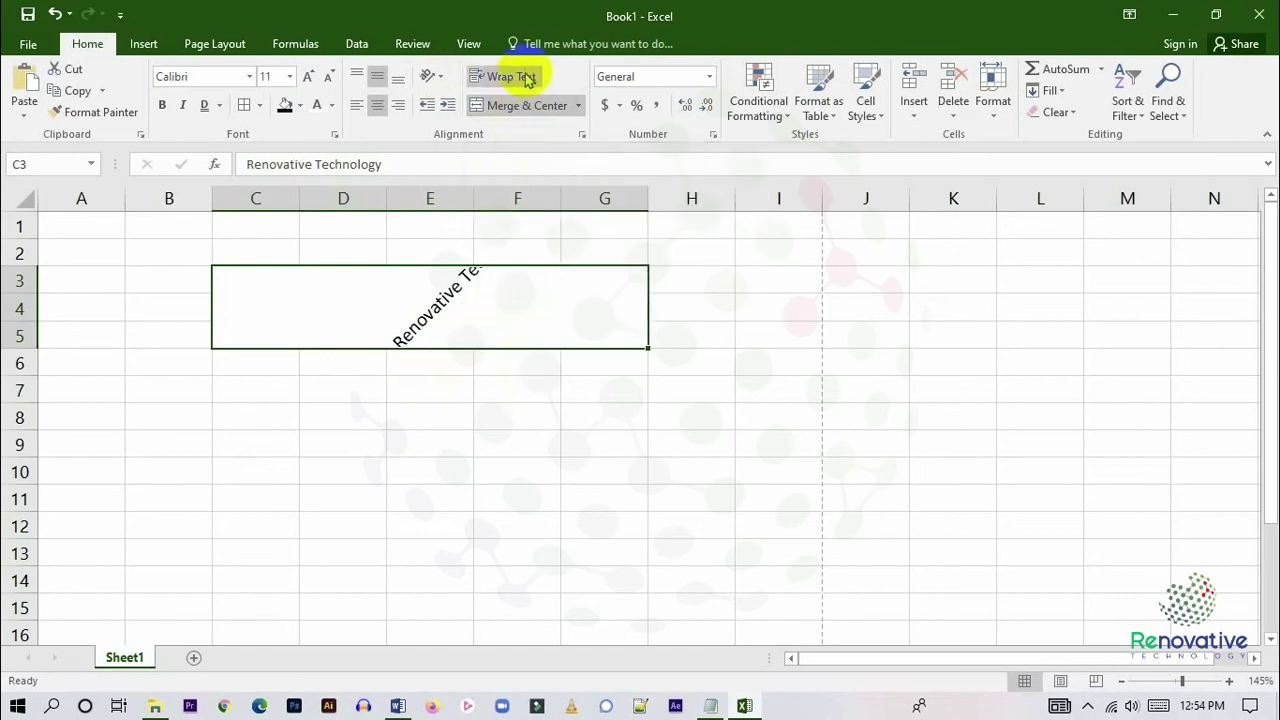
{"action": "left_click", "coordinate": [435, 88]}
{"action": "left_click", "coordinate": [468, 123]}
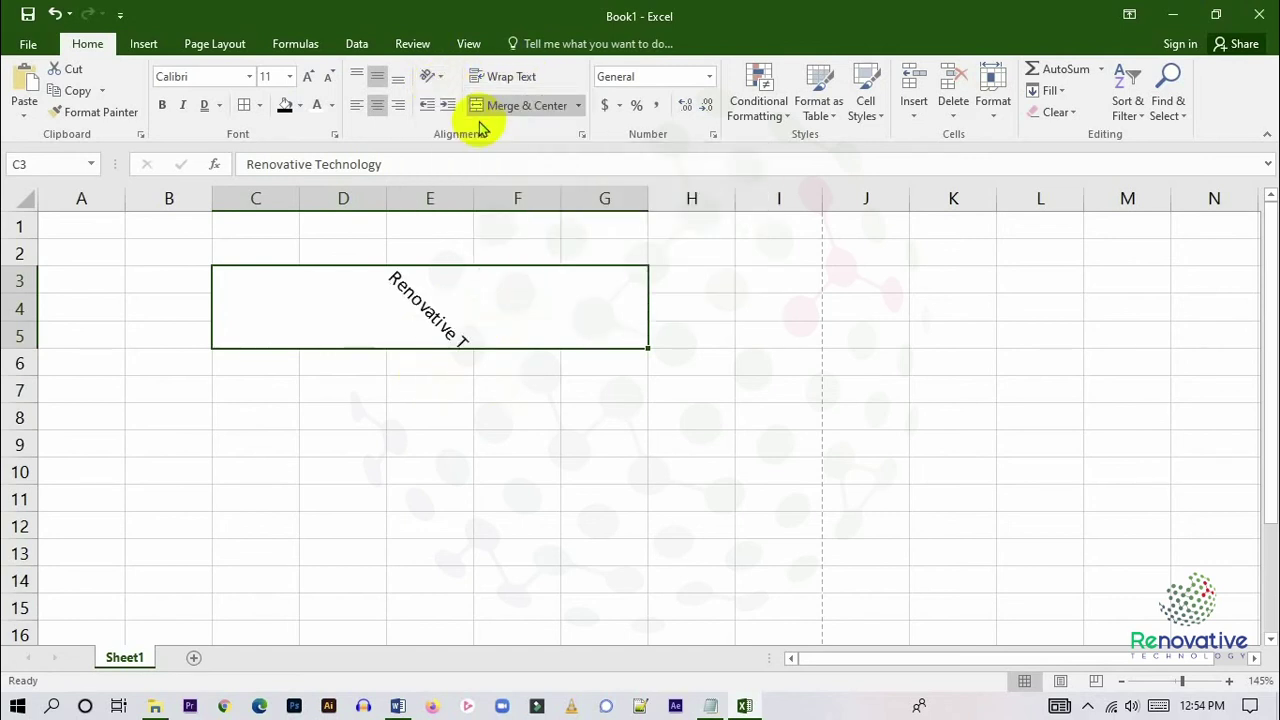
Try the Vertical Text, Rotate Text Up and Rotate Text Down orientations on the merged block's text.
{"action": "left_click", "coordinate": [440, 77]}
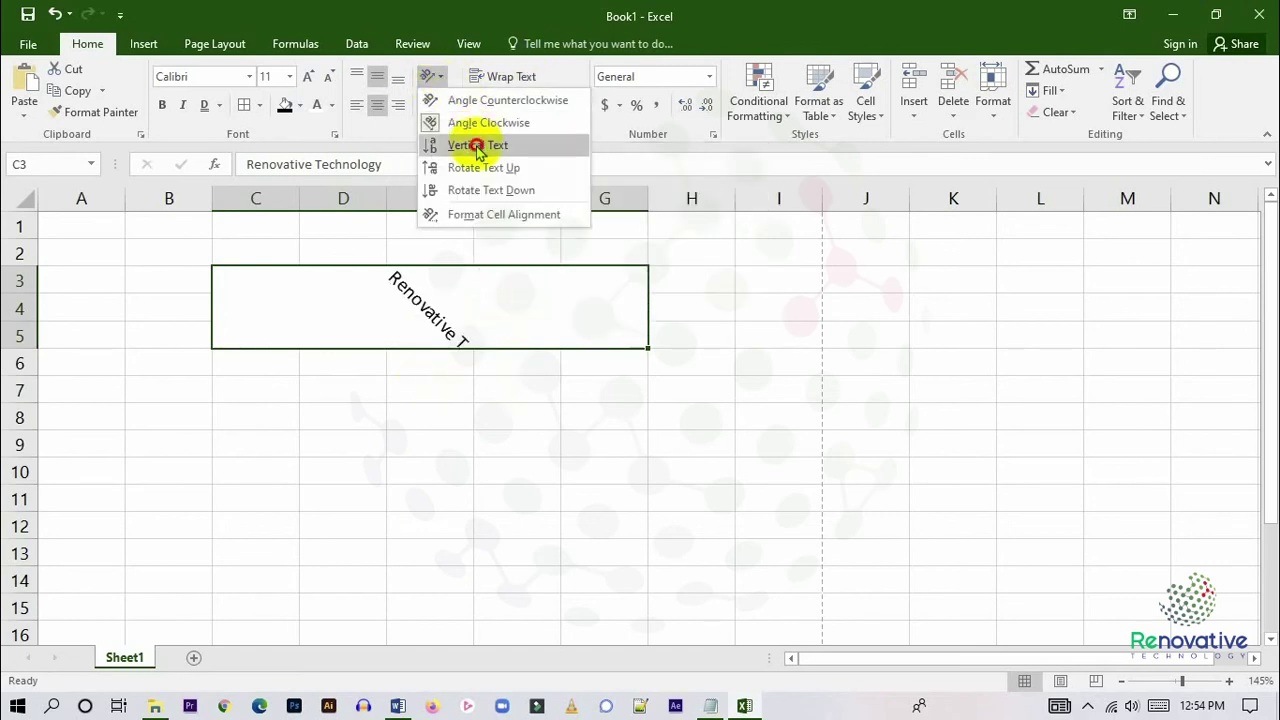
{"action": "left_click", "coordinate": [477, 143]}
{"action": "left_click", "coordinate": [435, 77]}
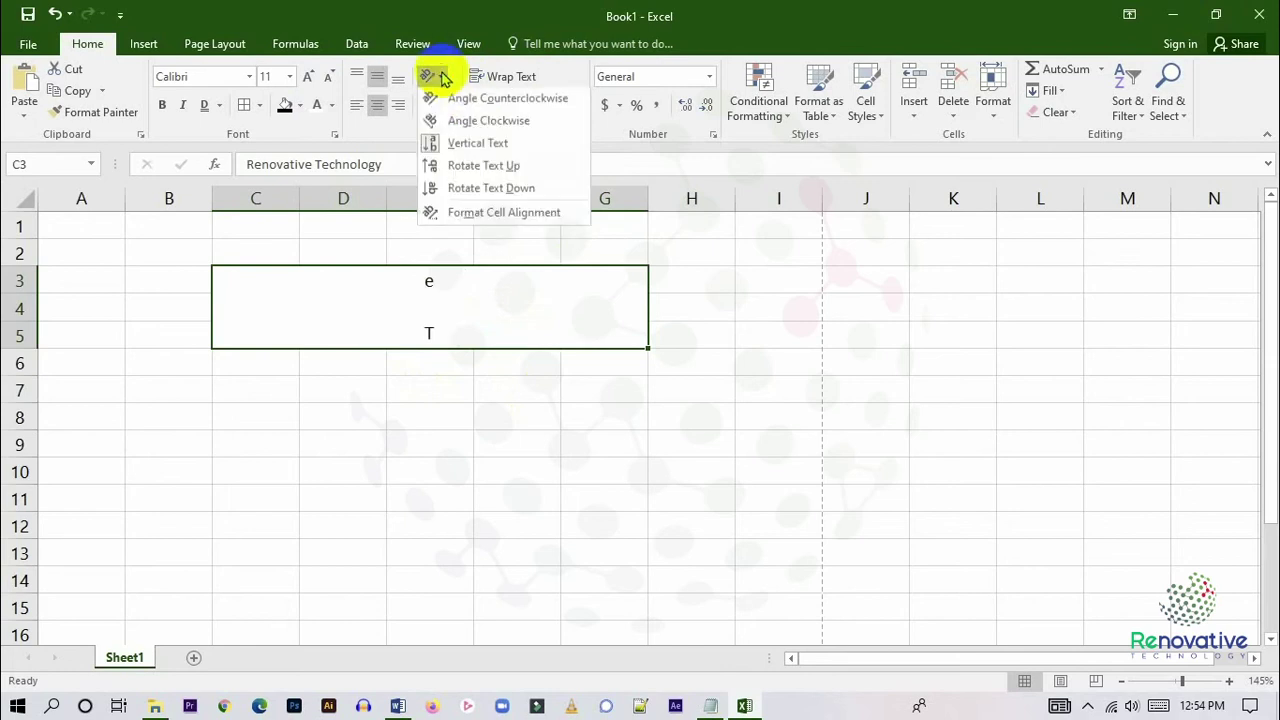
{"action": "left_click", "coordinate": [474, 169]}
{"action": "left_click", "coordinate": [435, 77]}
{"action": "left_click", "coordinate": [466, 191]}
Examine the alignment and orientation settings in Format Cells for the merged block and close them without changes.
{"action": "left_click", "coordinate": [437, 78]}
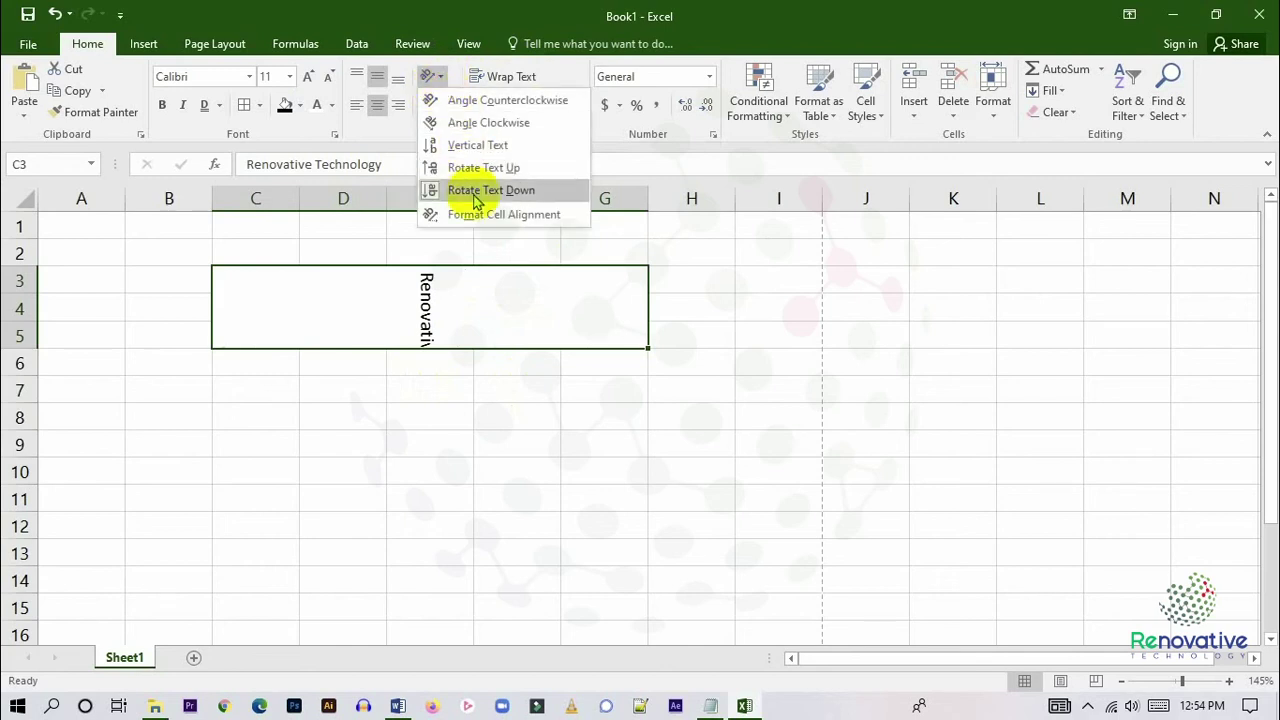
{"action": "left_click", "coordinate": [493, 216]}
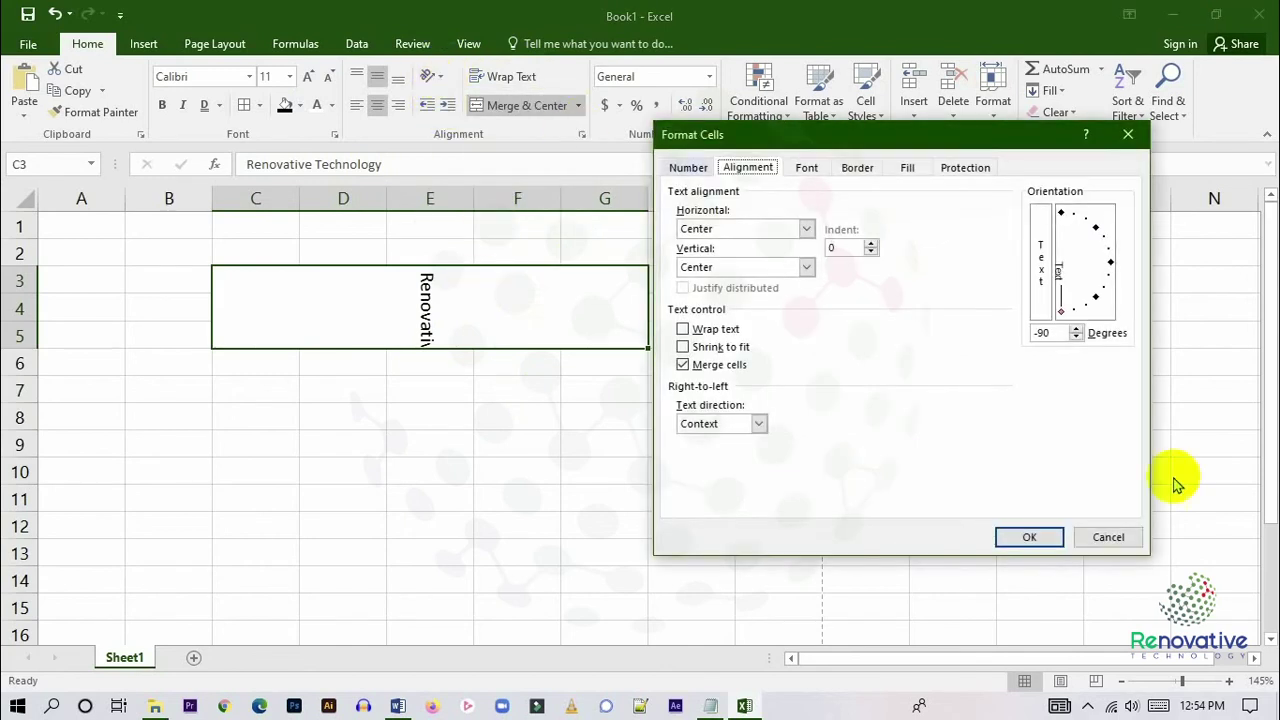
{"action": "left_click_drag", "start_coordinate": [726, 134], "coordinate": [724, 112]}
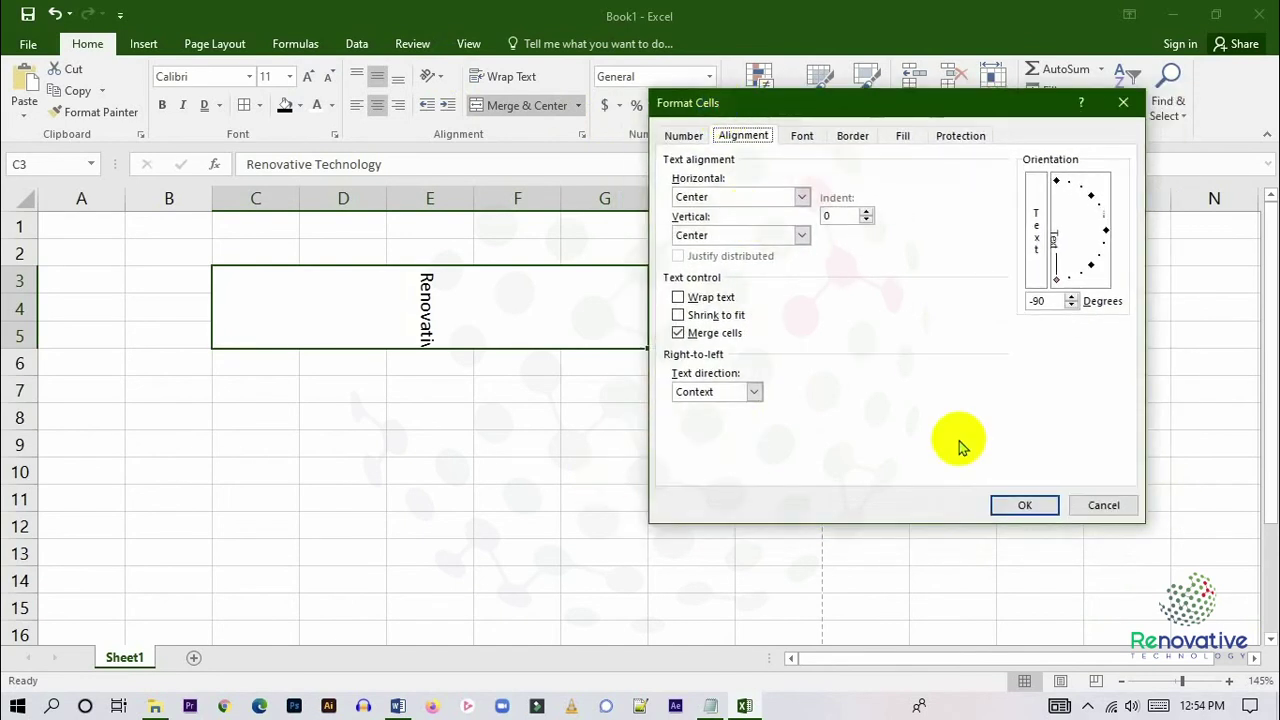
{"action": "left_click", "coordinate": [1103, 505]}
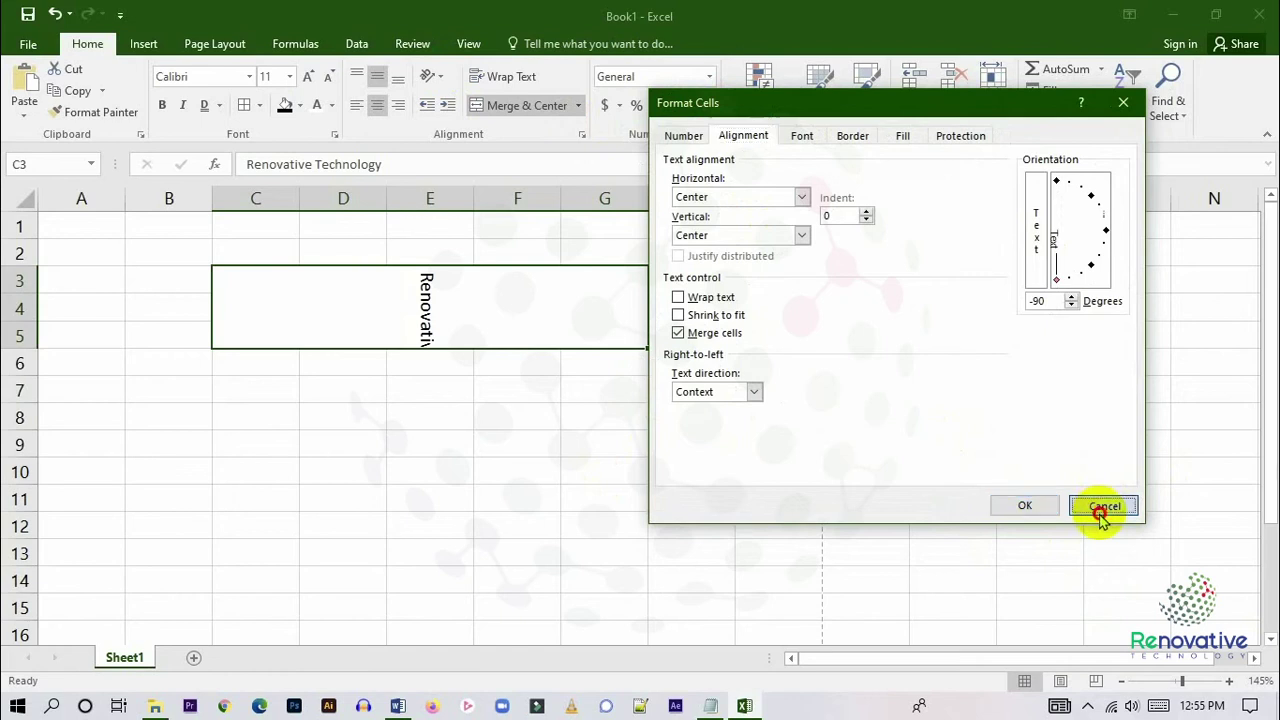
{"action": "left_click", "coordinate": [440, 77]}
{"action": "left_click", "coordinate": [555, 512]}
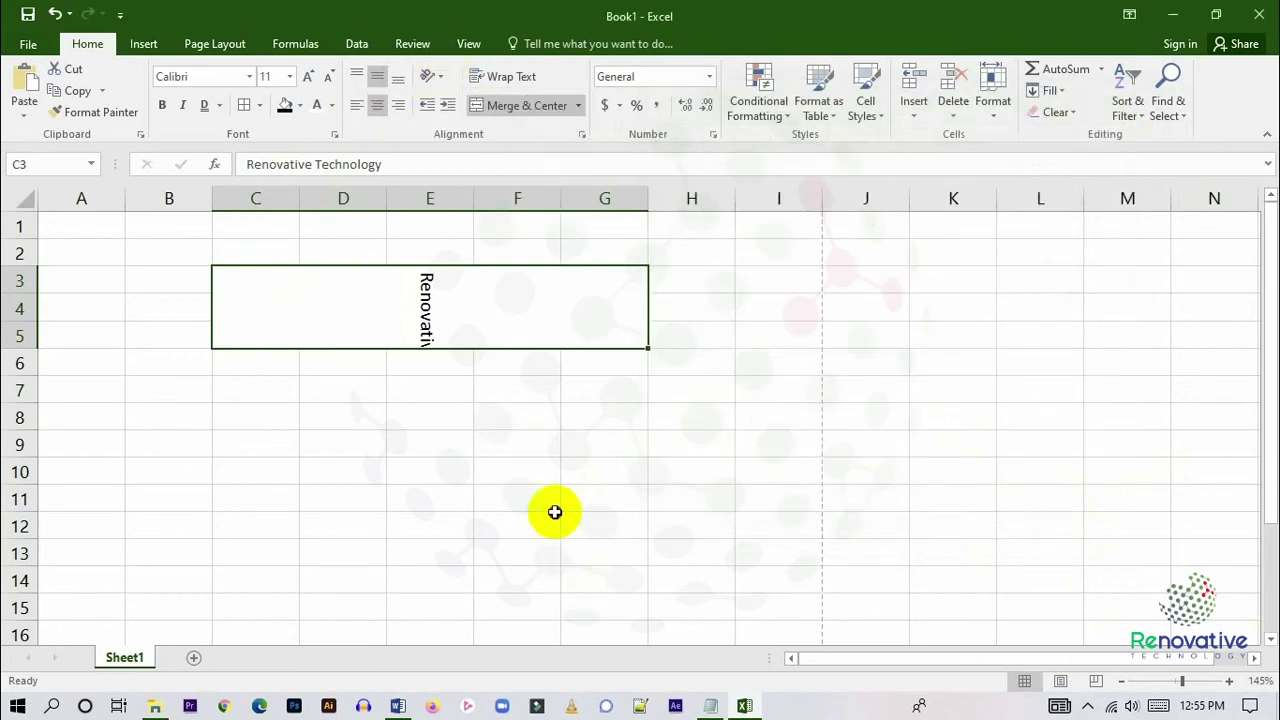
Undo the text orientation changes on the merged block C3 to G5.
{"action": "key", "text": "ctrl+z"}
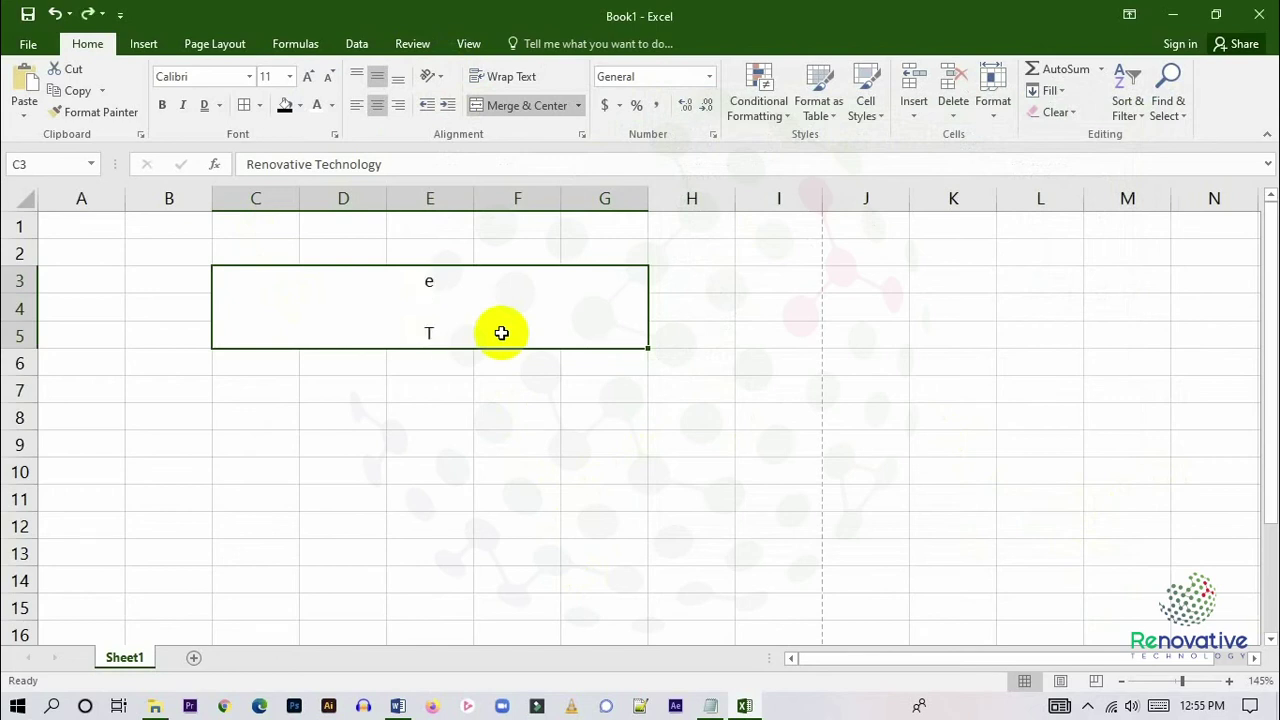
{"action": "key", "text": "ctrl+z"}
{"action": "key", "text": "ctrl+z"}
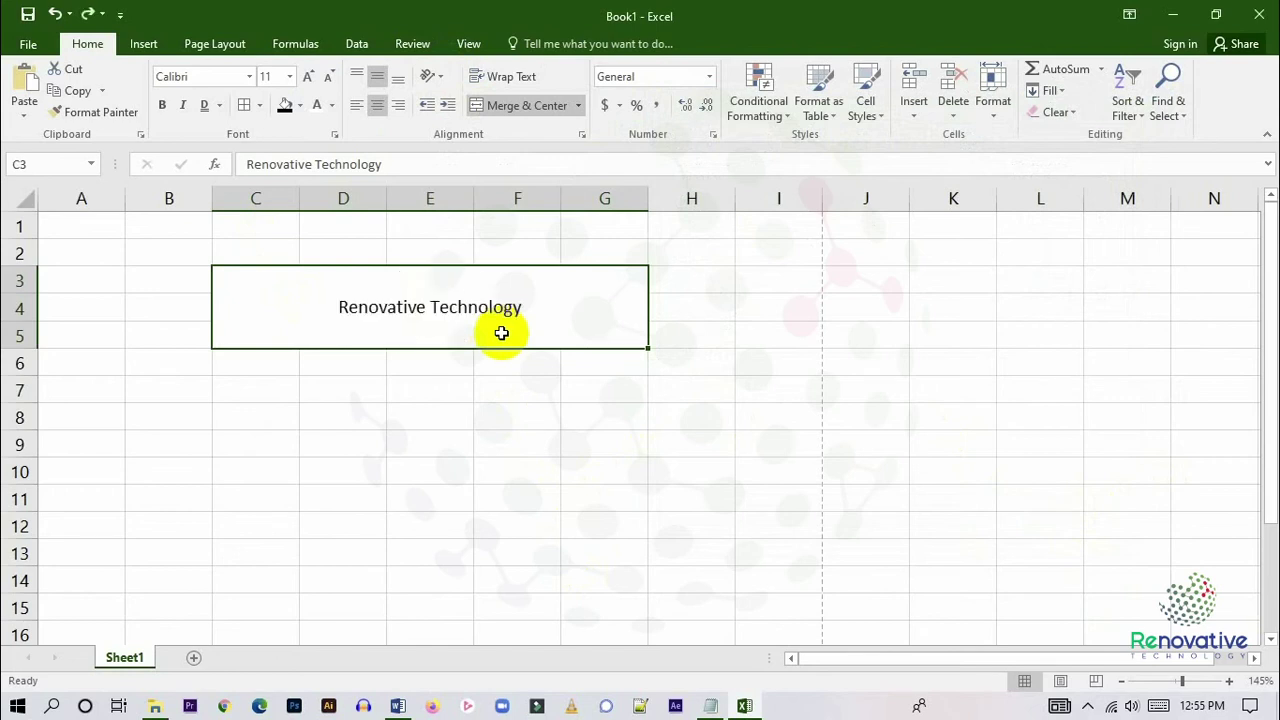
{"action": "left_click", "coordinate": [512, 385]}
{"action": "left_click", "coordinate": [468, 312]}
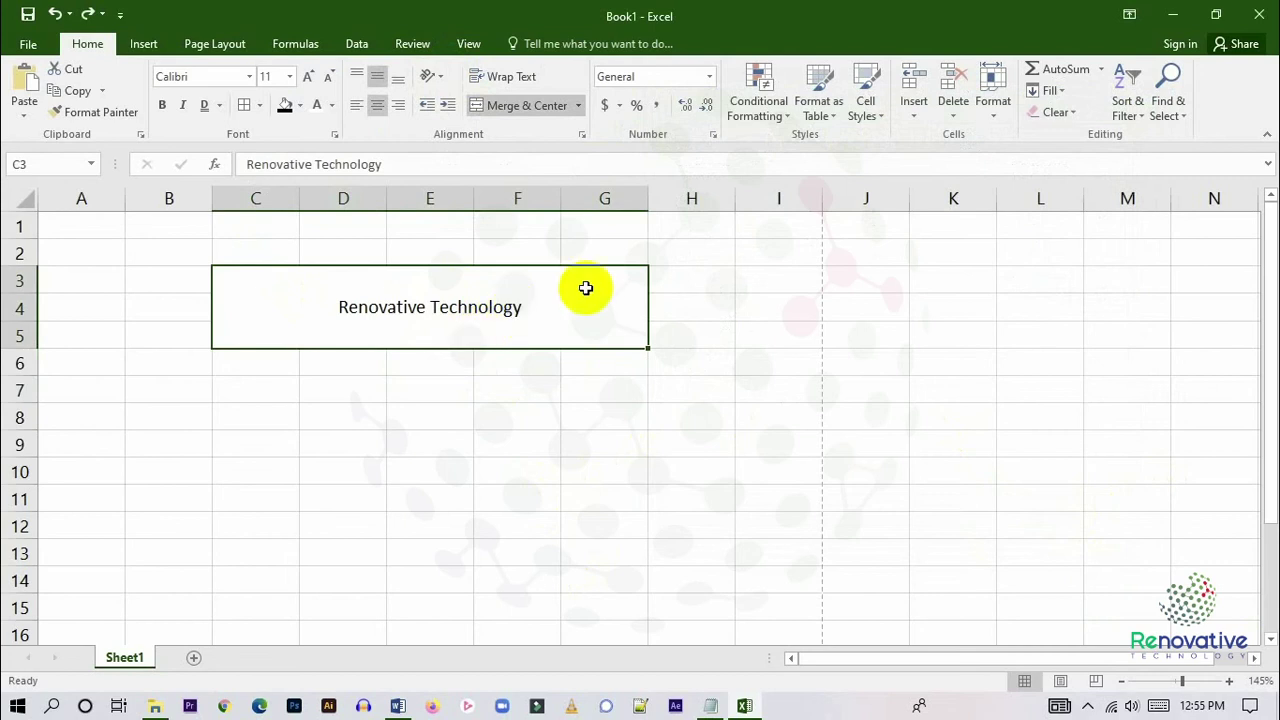
{"action": "left_click", "coordinate": [579, 108]}
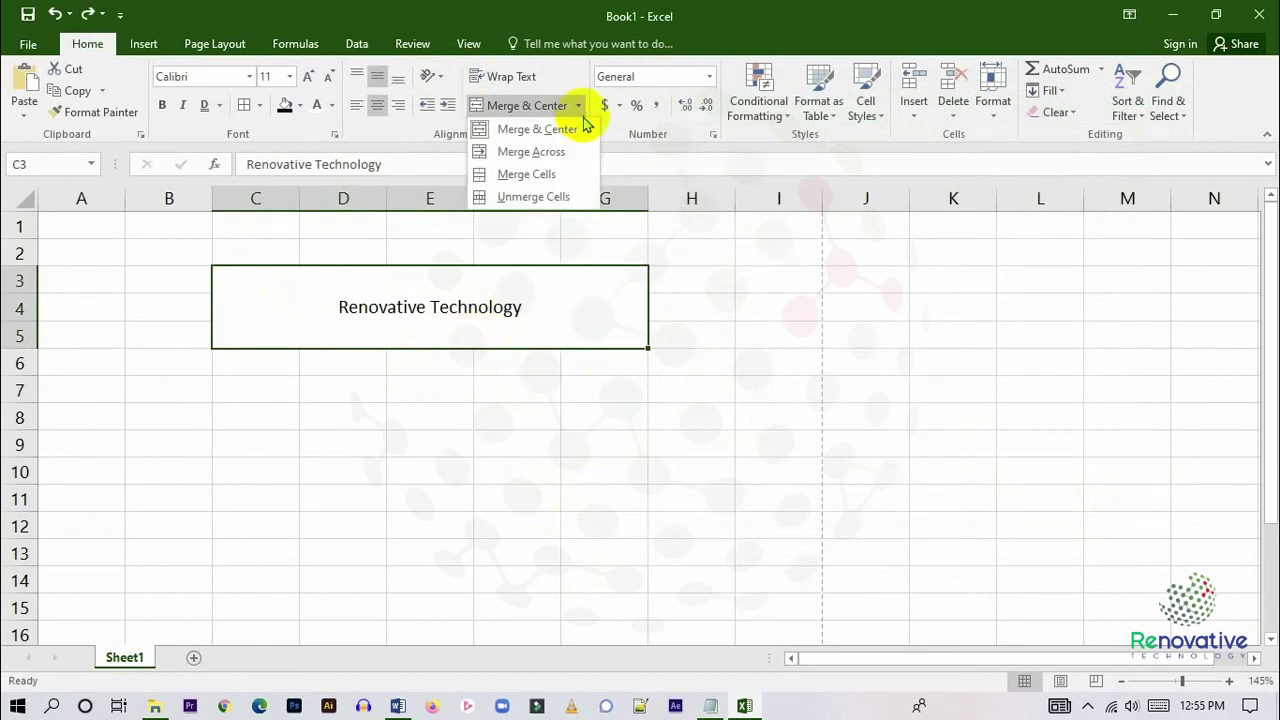
{"action": "key", "text": "Escape"}
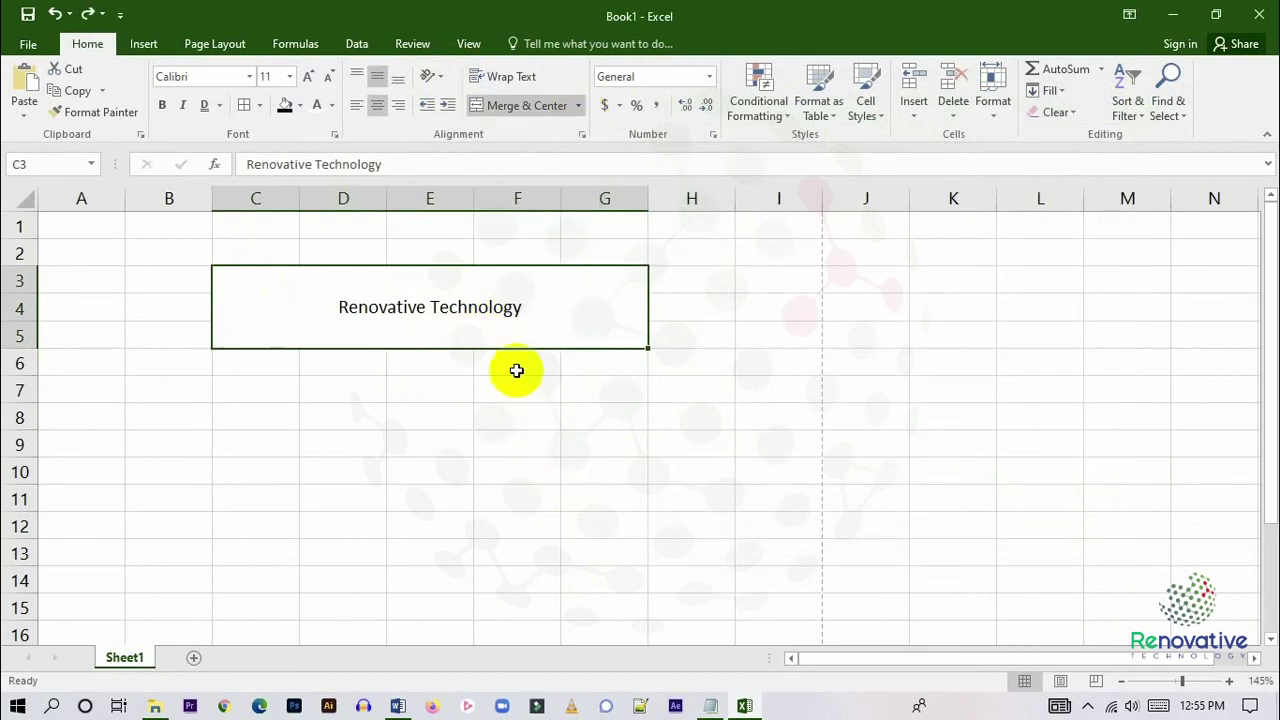
Increase the indent of the text in the merged block C3 to G5 repeatedly.
{"action": "left_click", "coordinate": [446, 106]}
{"action": "left_click", "coordinate": [446, 106]}
{"action": "left_click", "coordinate": [446, 106]}
{"action": "left_click", "coordinate": [446, 106]}
{"action": "left_click", "coordinate": [446, 106]}
{"action": "left_click", "coordinate": [446, 106]}
{"action": "left_click", "coordinate": [446, 106]}
{"action": "left_click", "coordinate": [446, 106]}
{"action": "left_click", "coordinate": [446, 106]}
{"action": "left_click", "coordinate": [445, 106]}
{"action": "left_click", "coordinate": [445, 106]}
{"action": "left_click", "coordinate": [445, 106]}
Decrease the indent of the merged block's text repeatedly, moving it back toward the cell's left edge.
{"action": "left_click", "coordinate": [424, 106]}
{"action": "left_click", "coordinate": [424, 106]}
{"action": "left_click", "coordinate": [424, 106]}
{"action": "left_click", "coordinate": [424, 106]}
{"action": "left_click", "coordinate": [424, 106]}
{"action": "left_click", "coordinate": [424, 106]}
{"action": "left_click", "coordinate": [424, 106]}
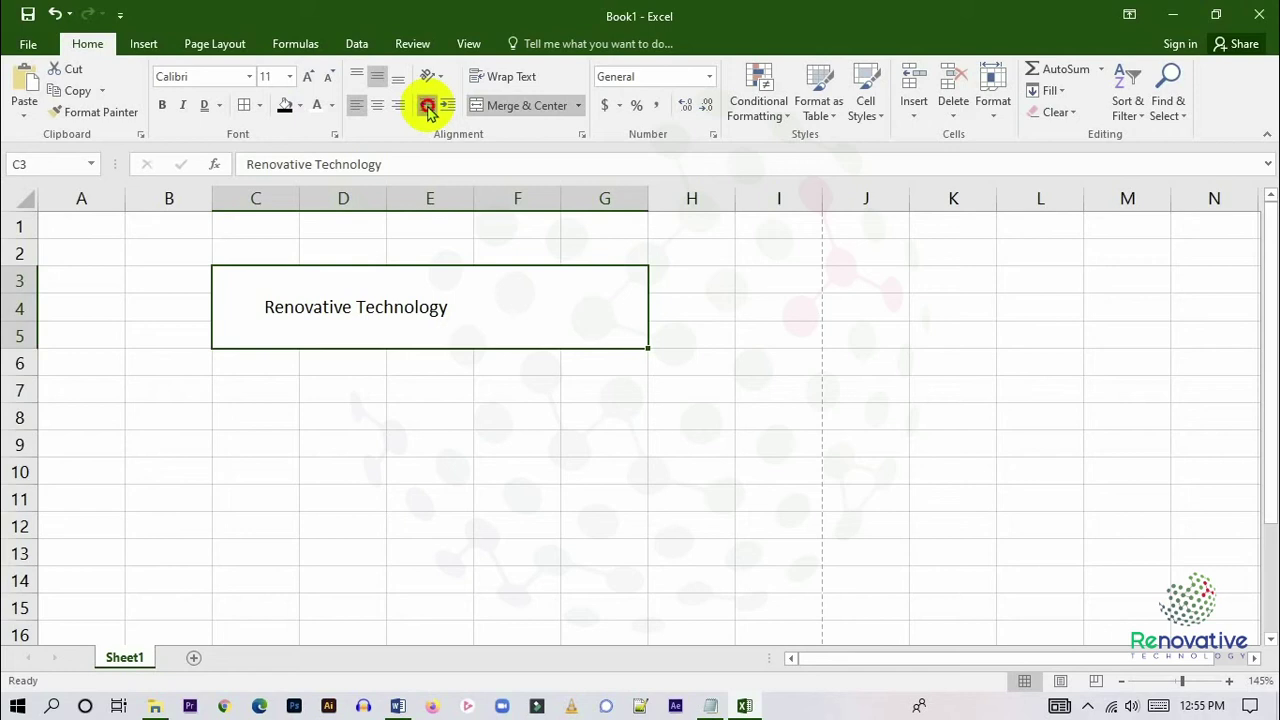
{"action": "left_click", "coordinate": [427, 106]}
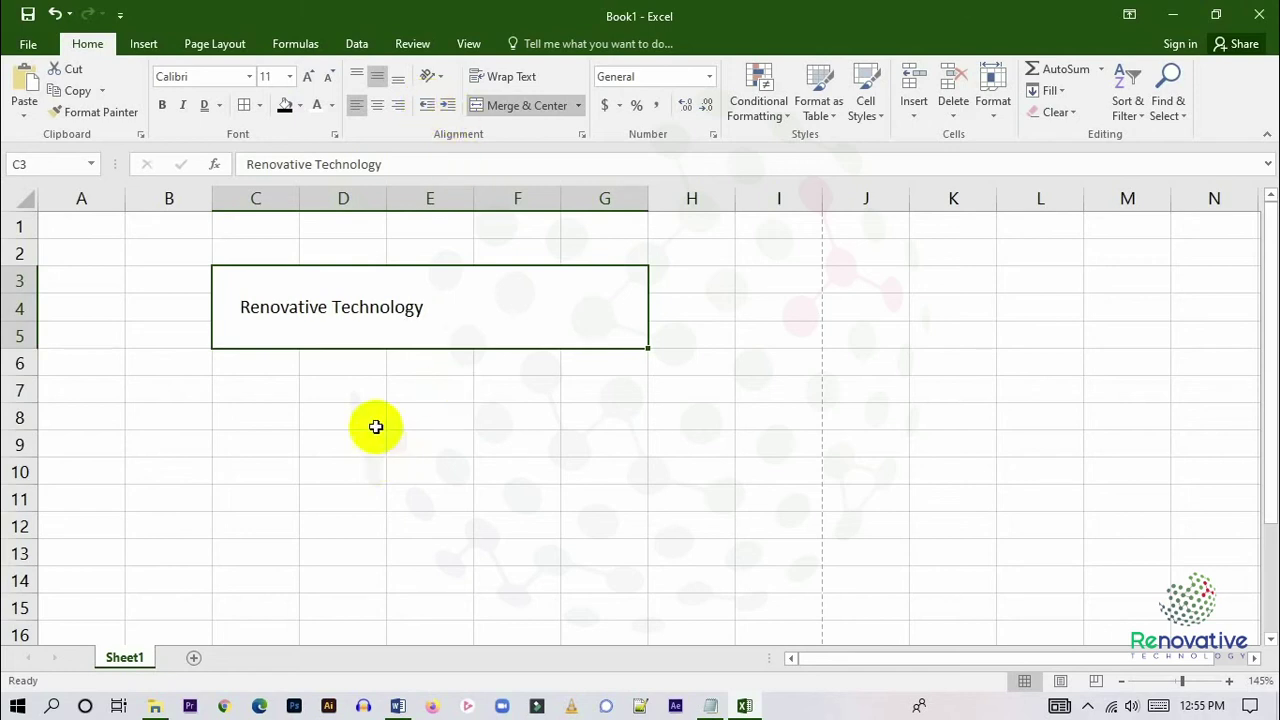
Unmerge the block C3 to G5 by switching off Merge & Center.
{"action": "left_click", "coordinate": [495, 110]}
{"action": "left_click", "coordinate": [415, 493]}
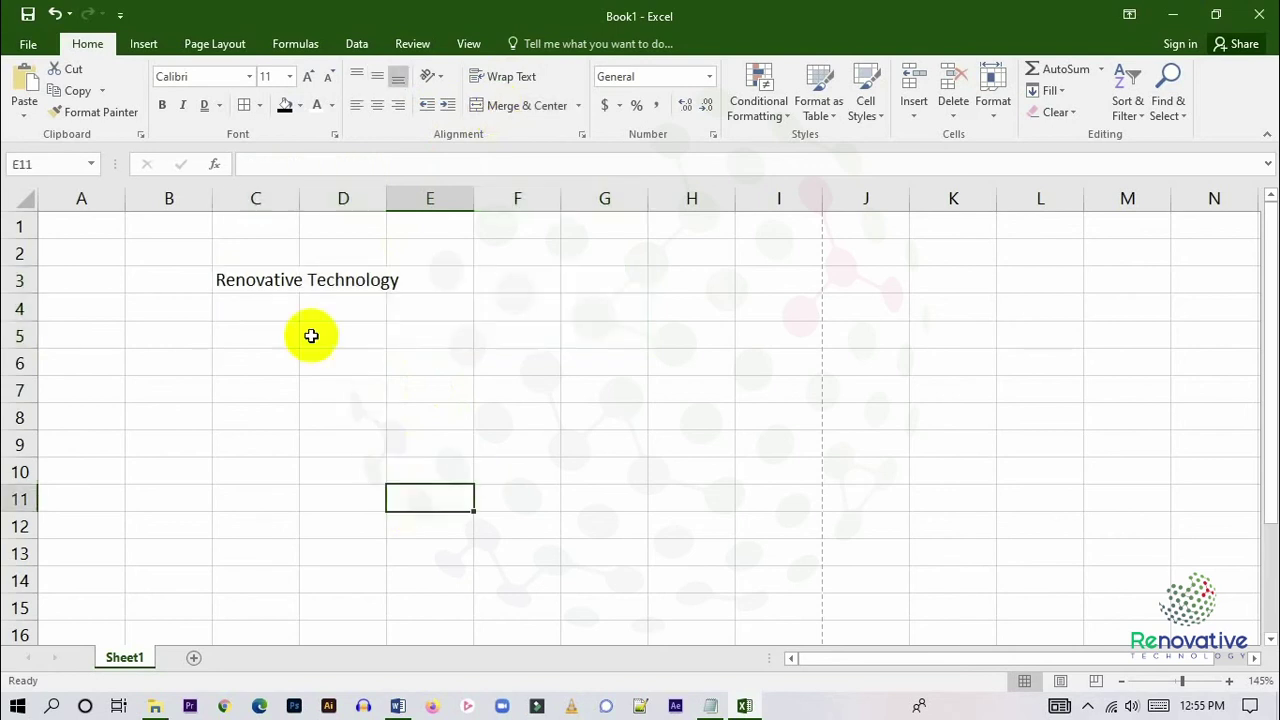
Try Wrap Text on the full text in cell C3 and undo the wrapping.
{"action": "left_click", "coordinate": [277, 283]}
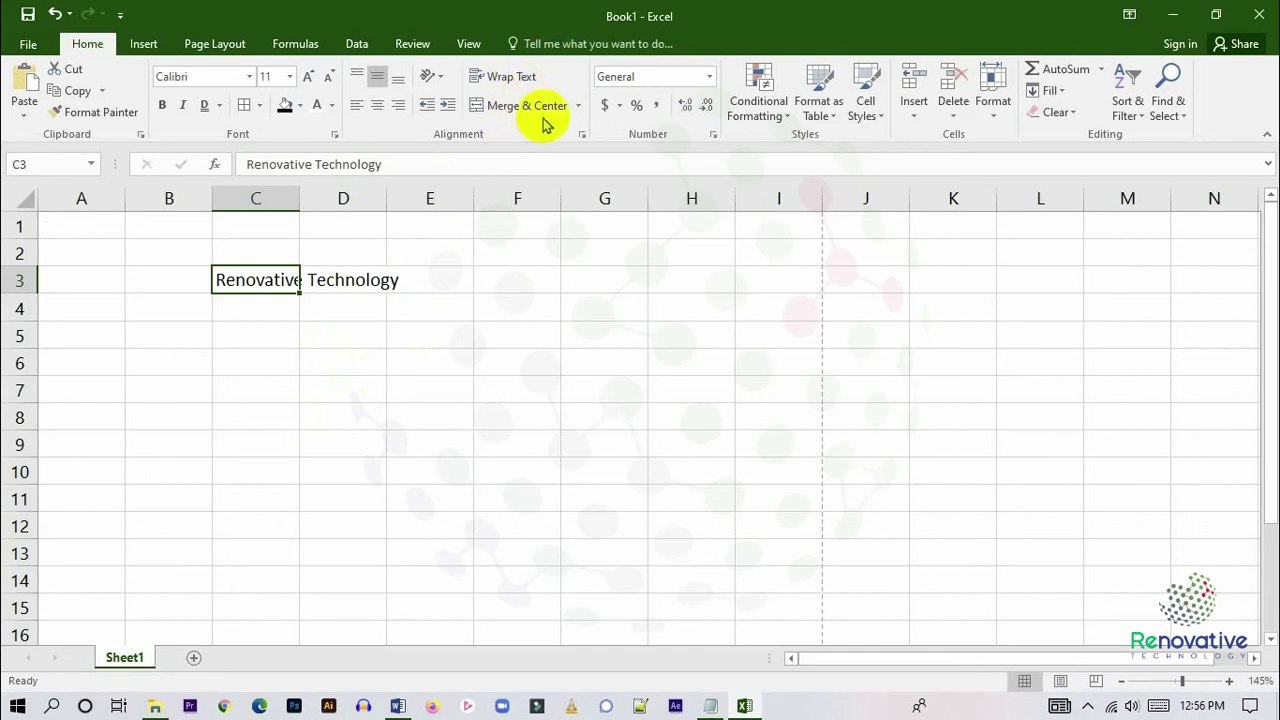
{"action": "left_click", "coordinate": [500, 80]}
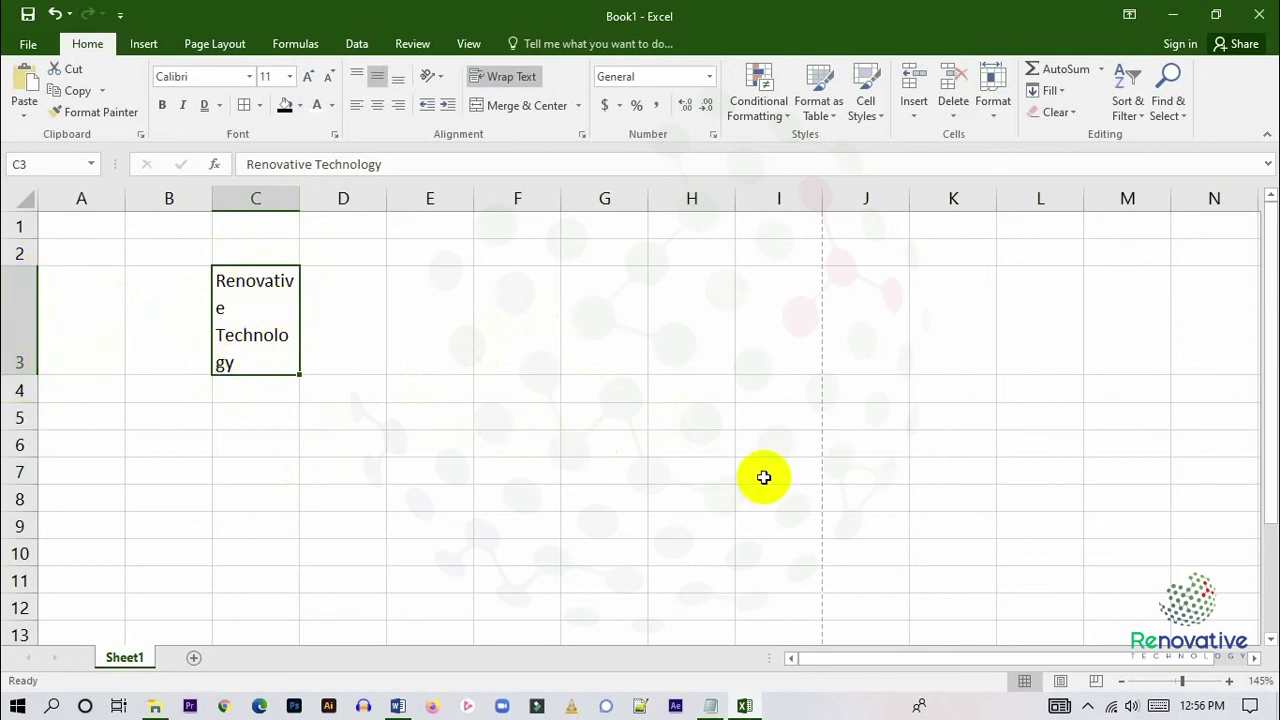
{"action": "key", "text": "ctrl+z"}
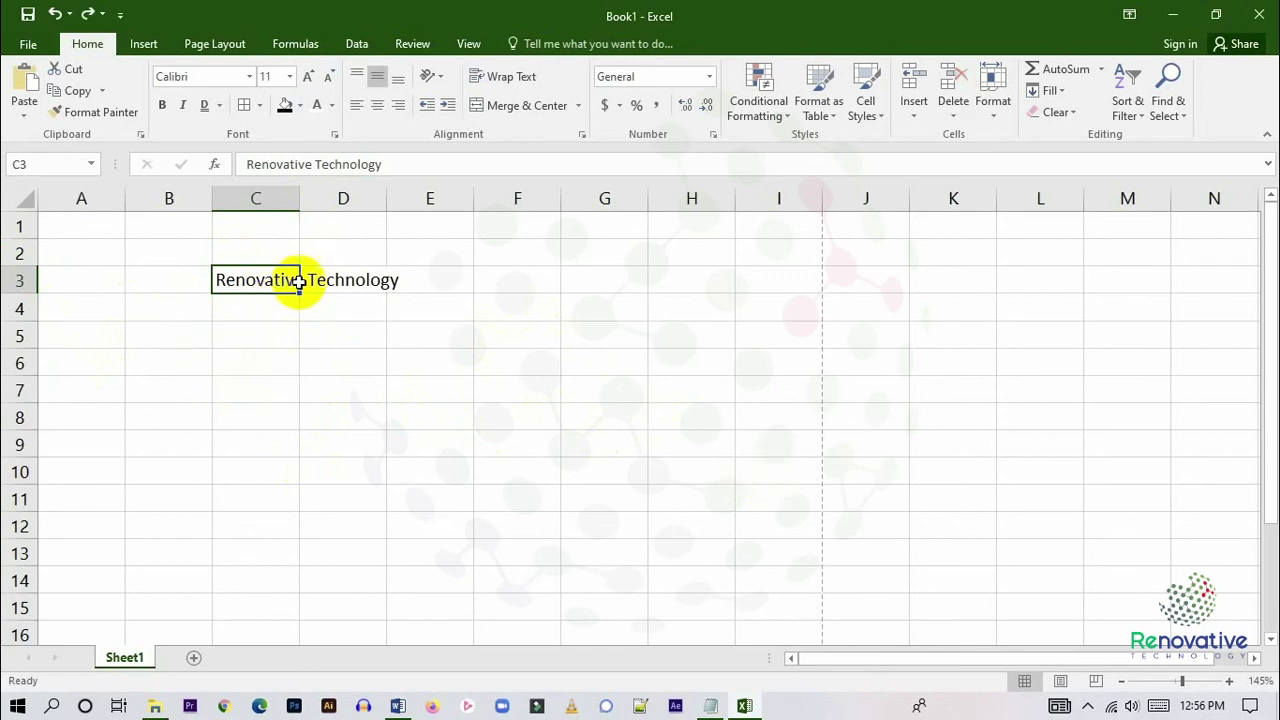
Shorten the text in cell C3 to "Renovative Tech".
{"action": "left_click", "coordinate": [371, 279]}
{"action": "double_click", "coordinate": [371, 279]}
{"action": "double_click", "coordinate": [263, 280]}
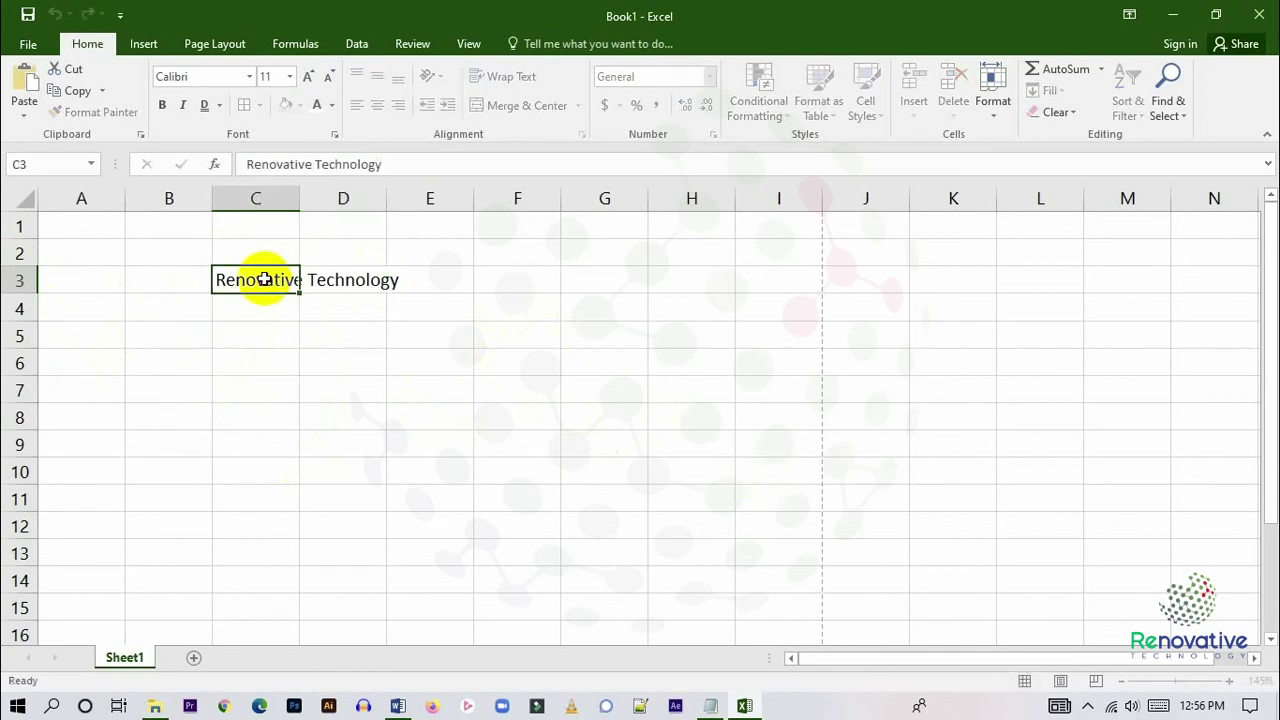
{"action": "left_click", "coordinate": [390, 165]}
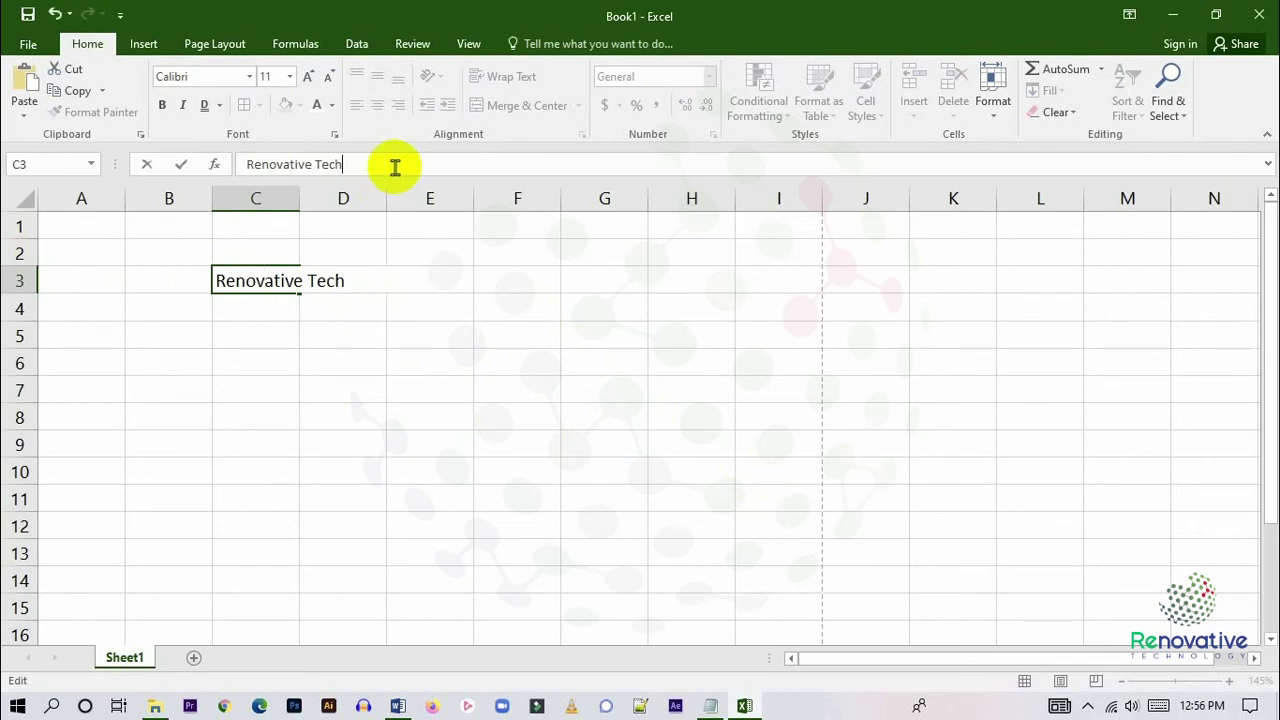
{"action": "left_click", "coordinate": [430, 417]}
Apply Wrap Text to cell C3 and widen column C so the word "Renovative" fits on one line.
{"action": "left_click", "coordinate": [251, 277]}
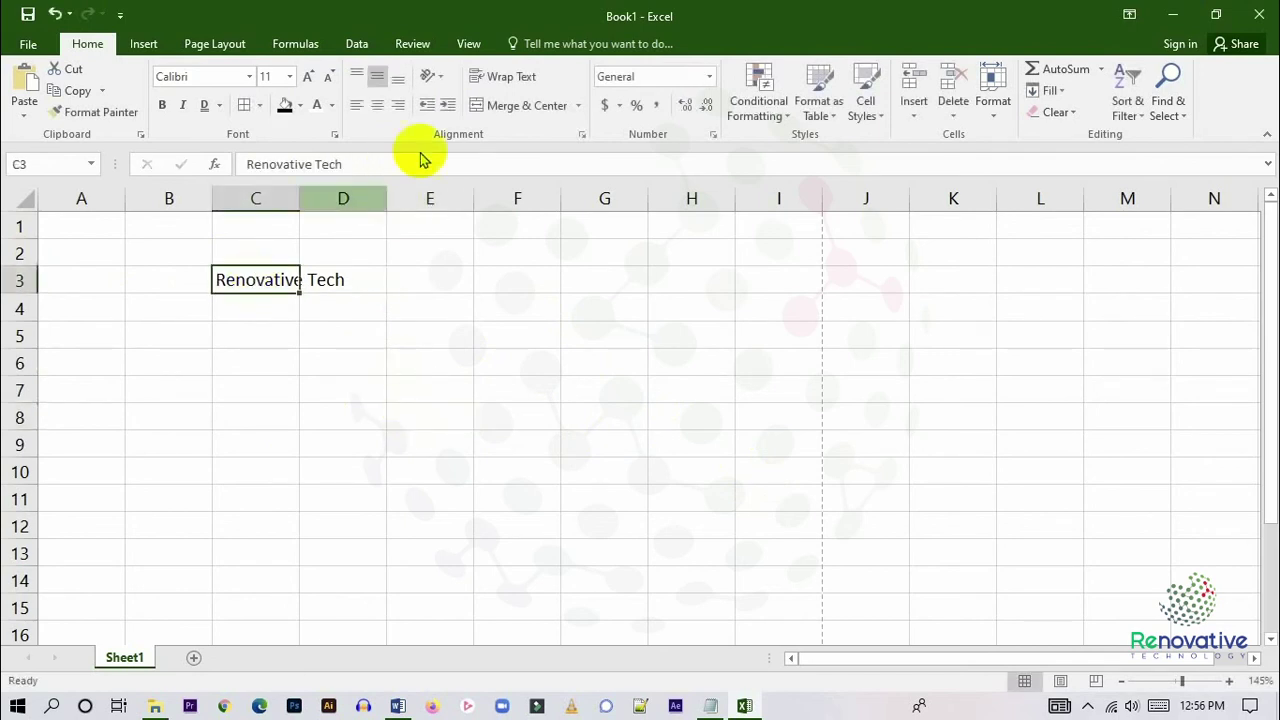
{"action": "left_click", "coordinate": [540, 77]}
{"action": "left_click", "coordinate": [320, 424]}
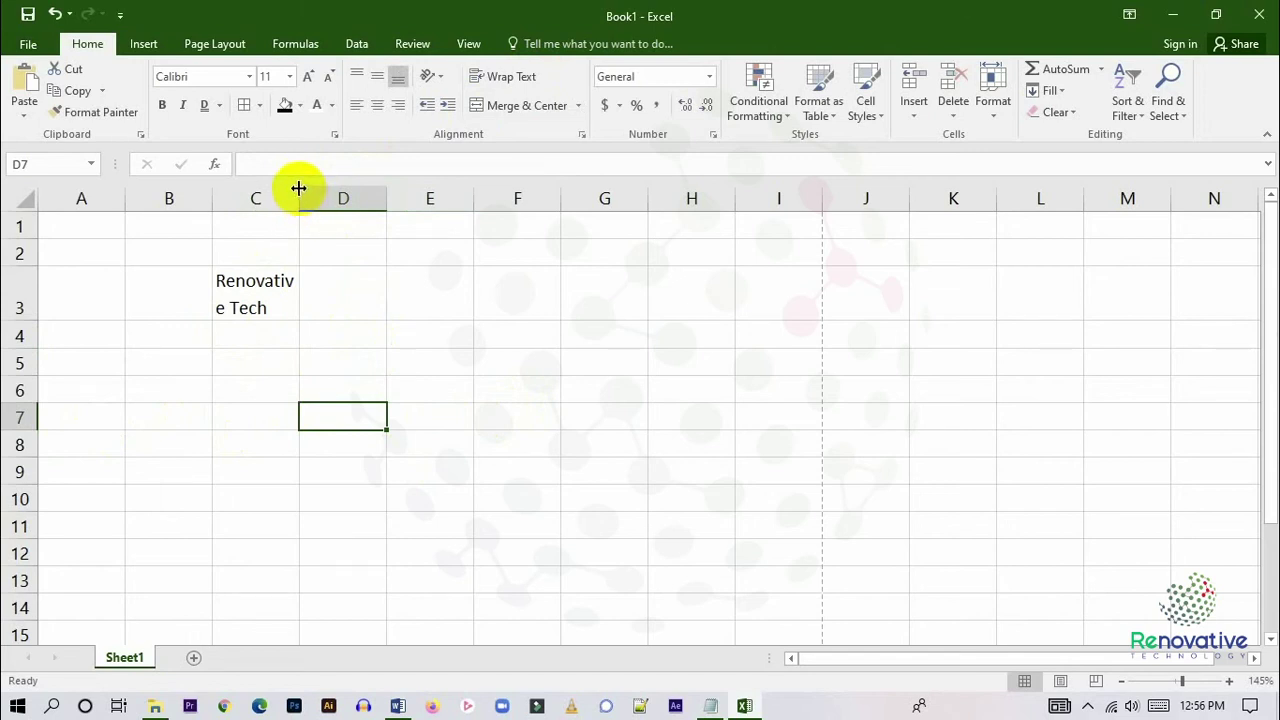
{"action": "left_click_drag", "start_coordinate": [299, 188], "coordinate": [338, 185]}
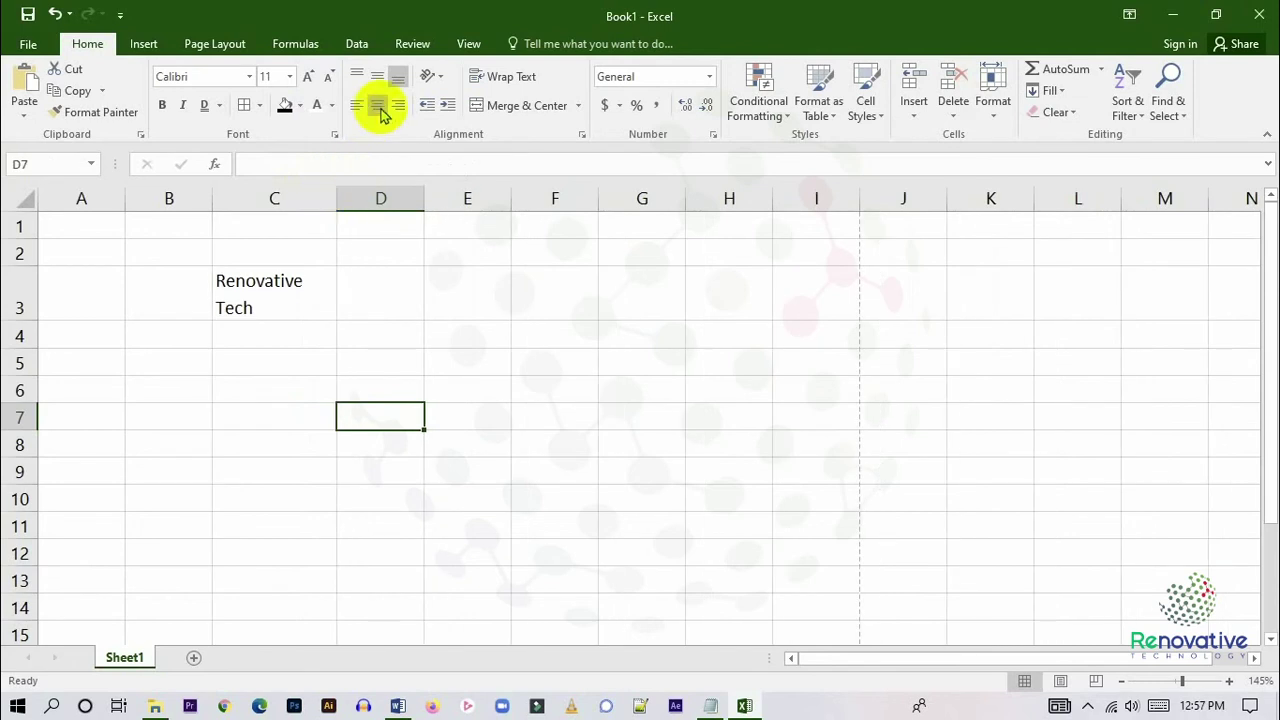
Center the wrapped text in cell C3 horizontally.
{"action": "left_click", "coordinate": [263, 294]}
{"action": "left_click", "coordinate": [376, 104]}
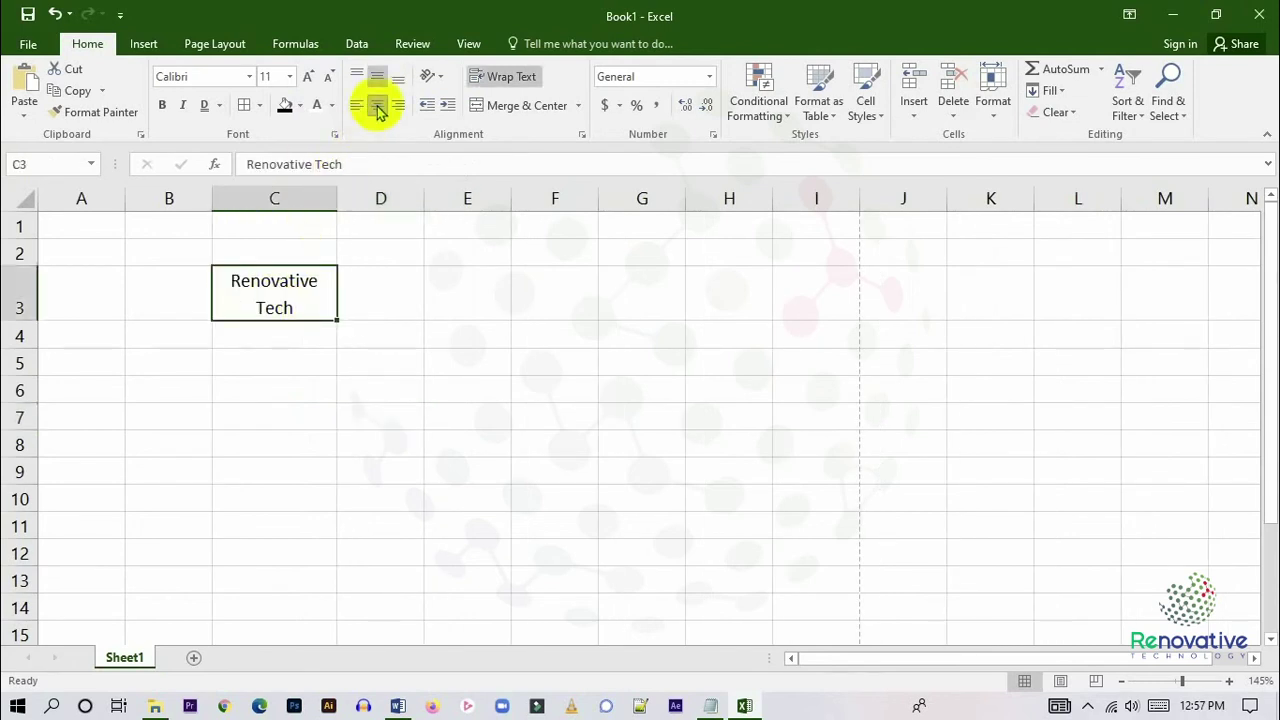
{"action": "left_click", "coordinate": [371, 391]}
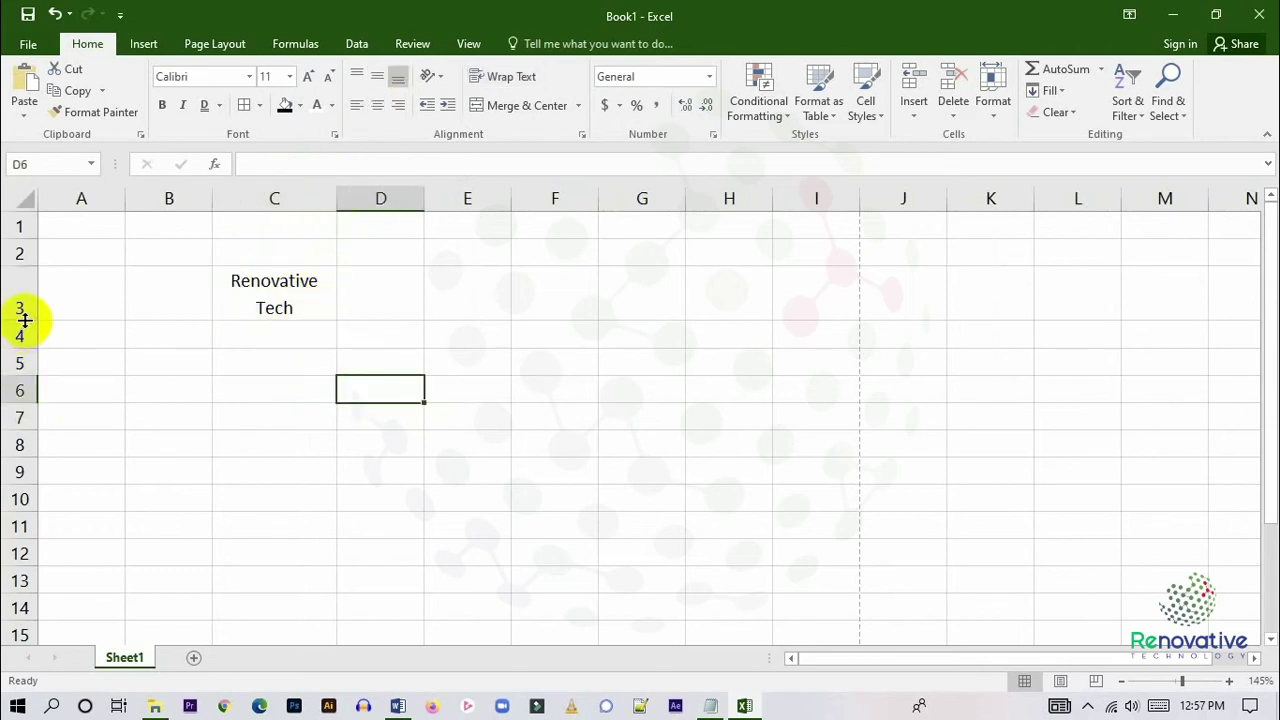
{"action": "left_click_drag", "start_coordinate": [25, 320], "coordinate": [41, 324]}
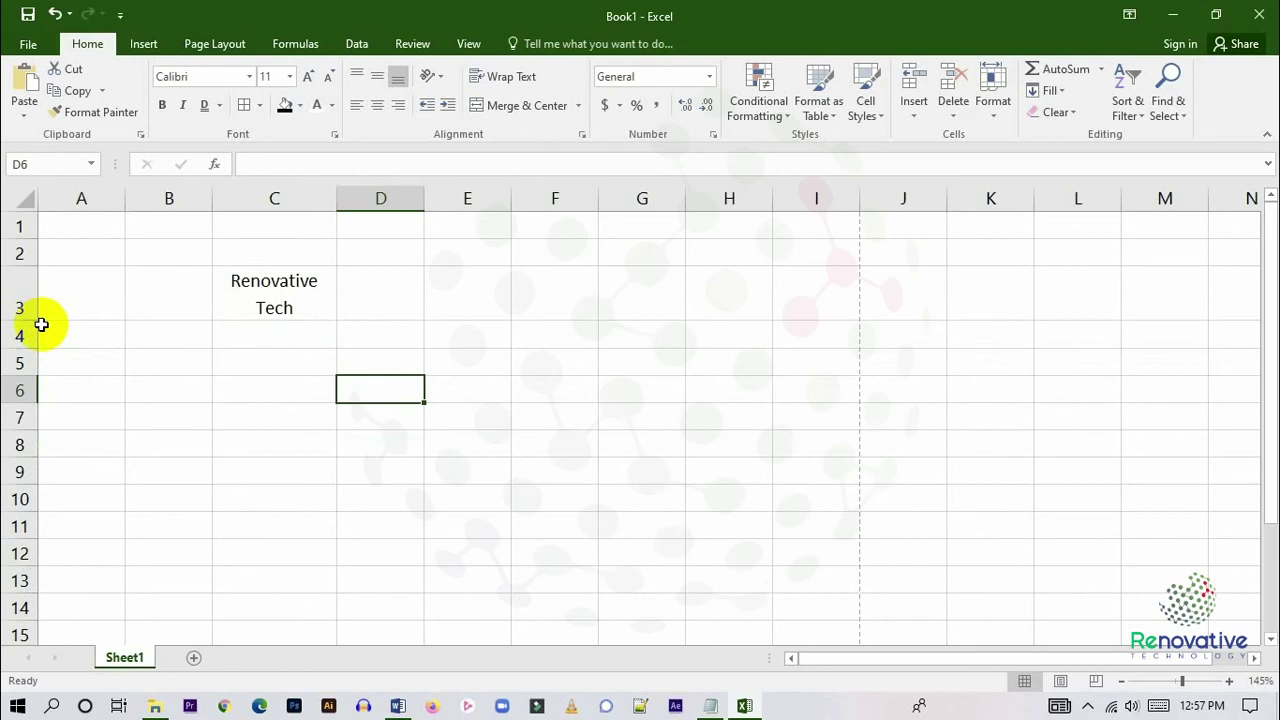
Widen column C until "Renovative Tech" fits on one line, and AutoFit the column to its contents.
{"action": "left_click_drag", "start_coordinate": [338, 196], "coordinate": [459, 198]}
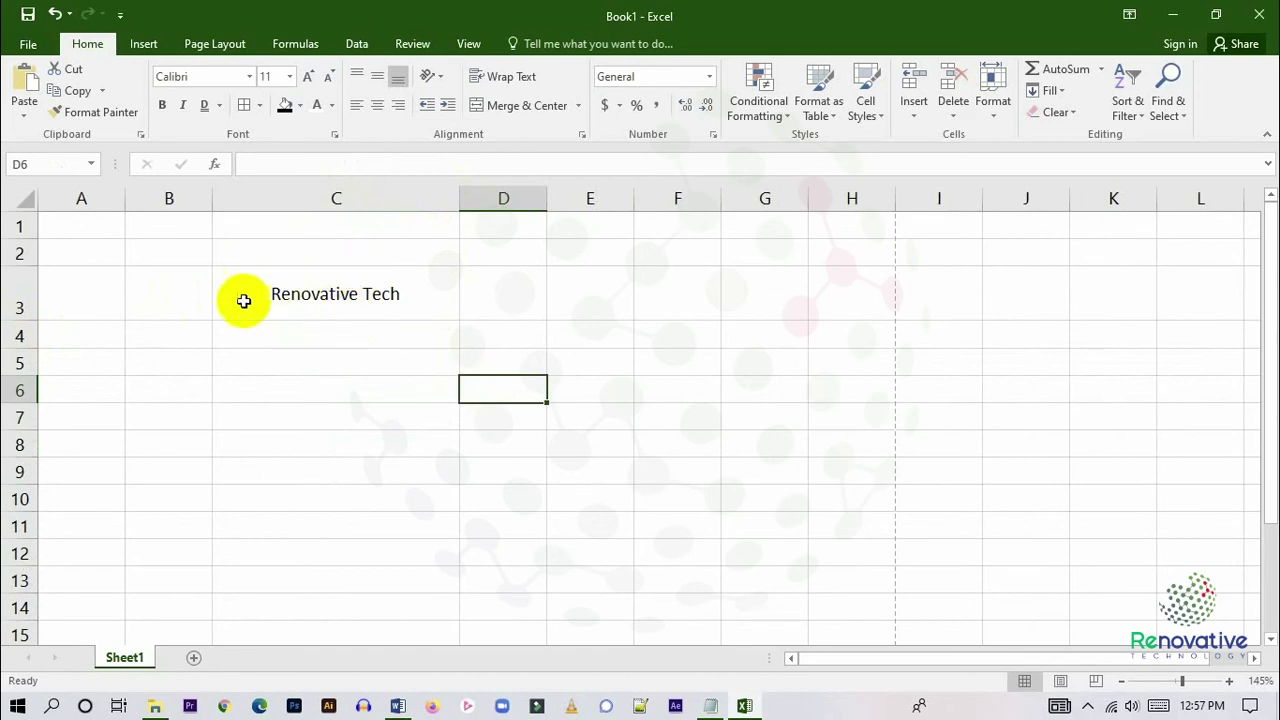
{"action": "left_click_drag", "start_coordinate": [460, 193], "coordinate": [497, 196]}
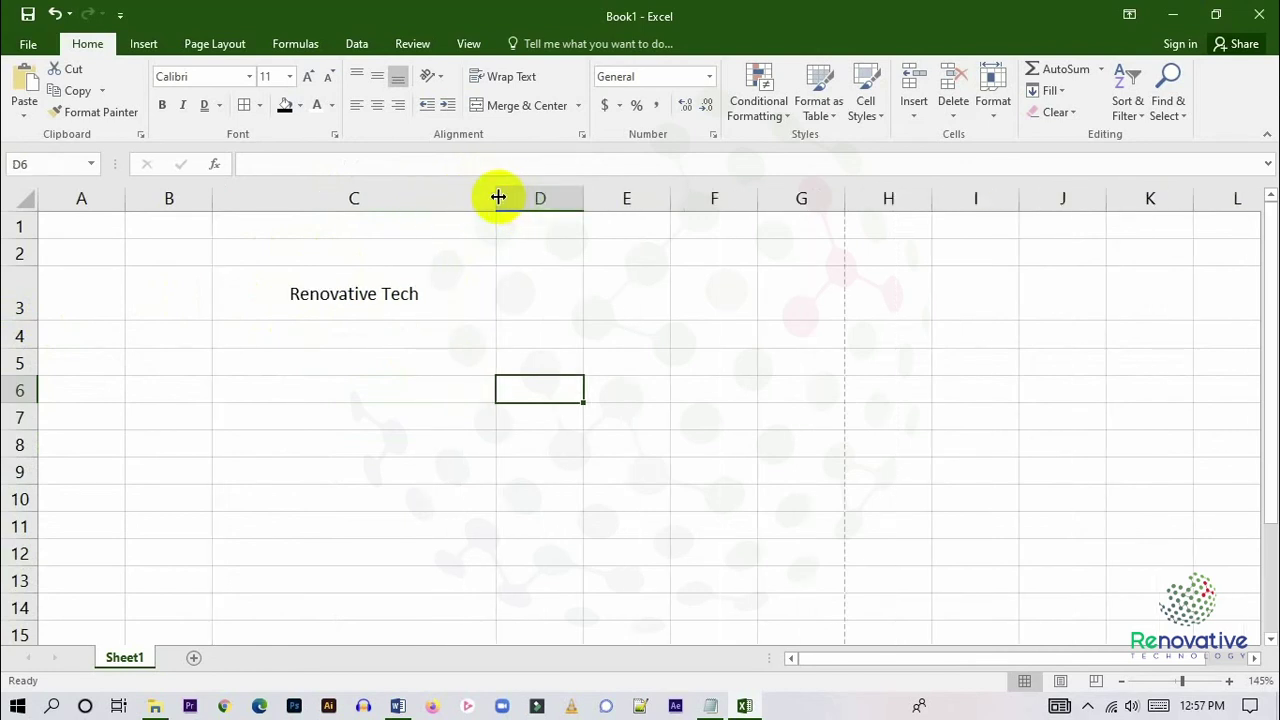
{"action": "double_click", "coordinate": [497, 195]}
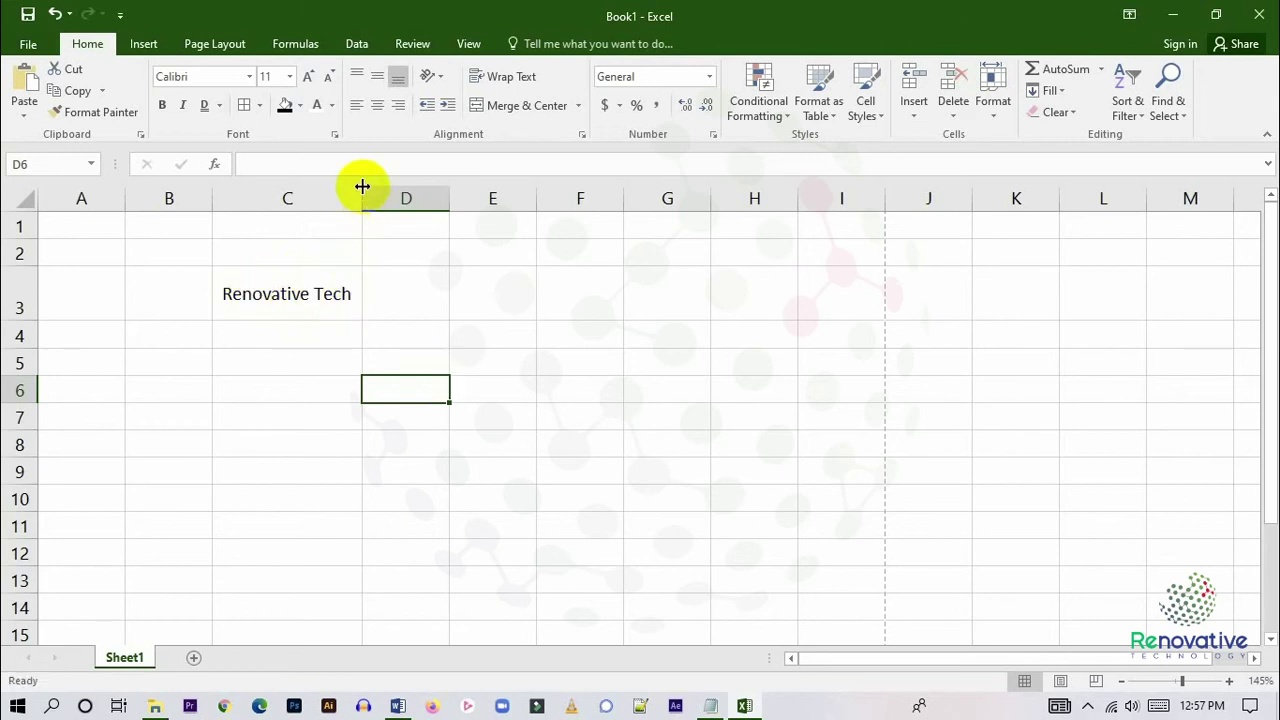
AutoFit the height of row 3 to its single line of text.
{"action": "double_click", "coordinate": [22, 318]}
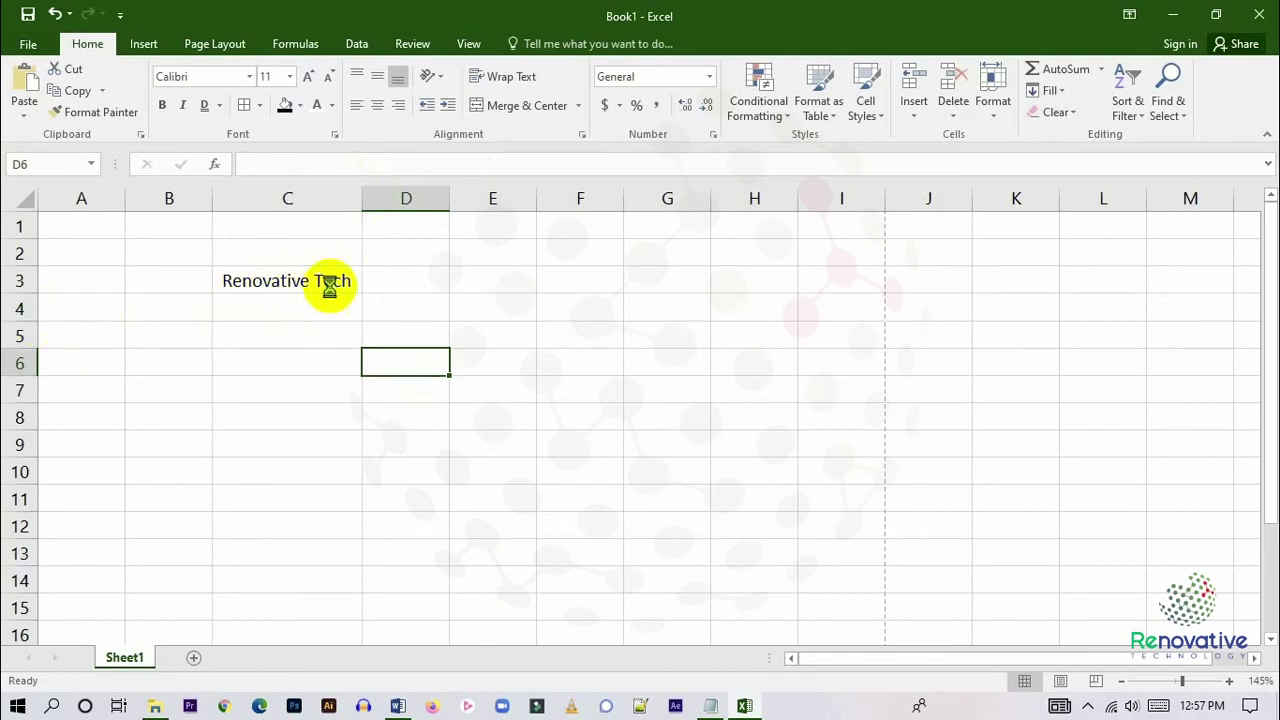
{"action": "key", "text": "ctrl+z"}
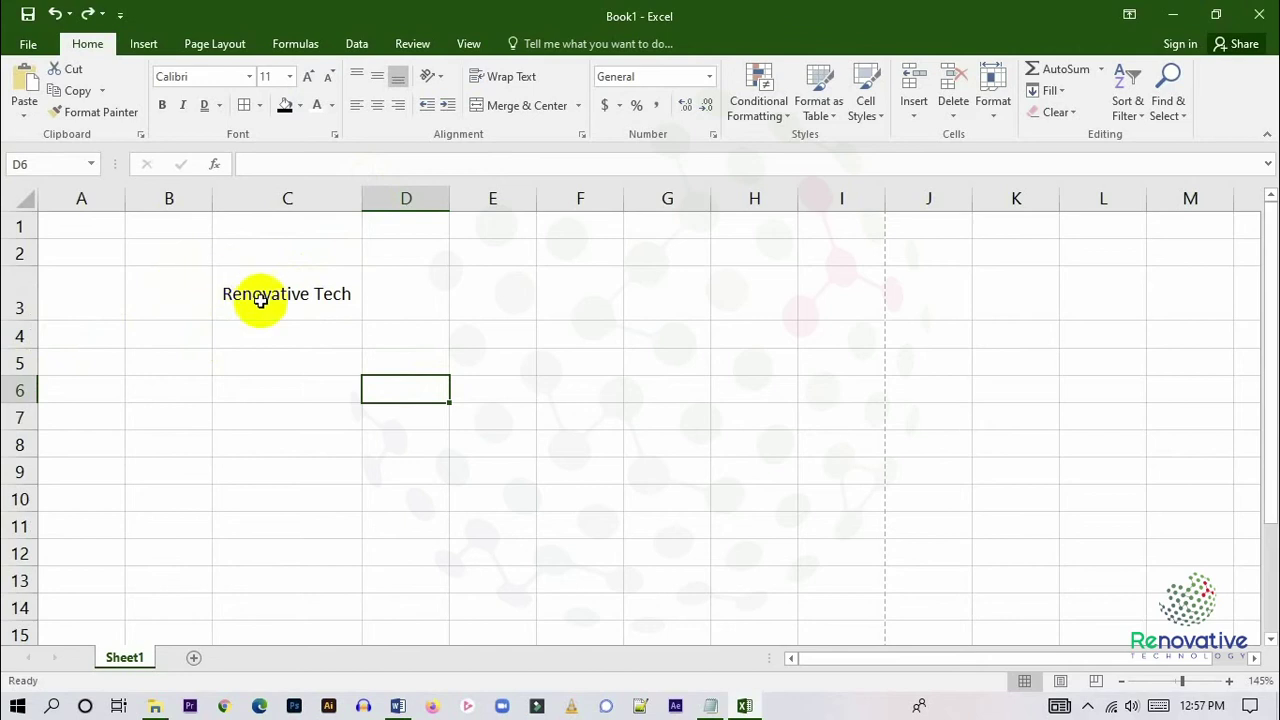
{"action": "double_click", "coordinate": [20, 321]}
{"action": "left_click", "coordinate": [530, 468]}
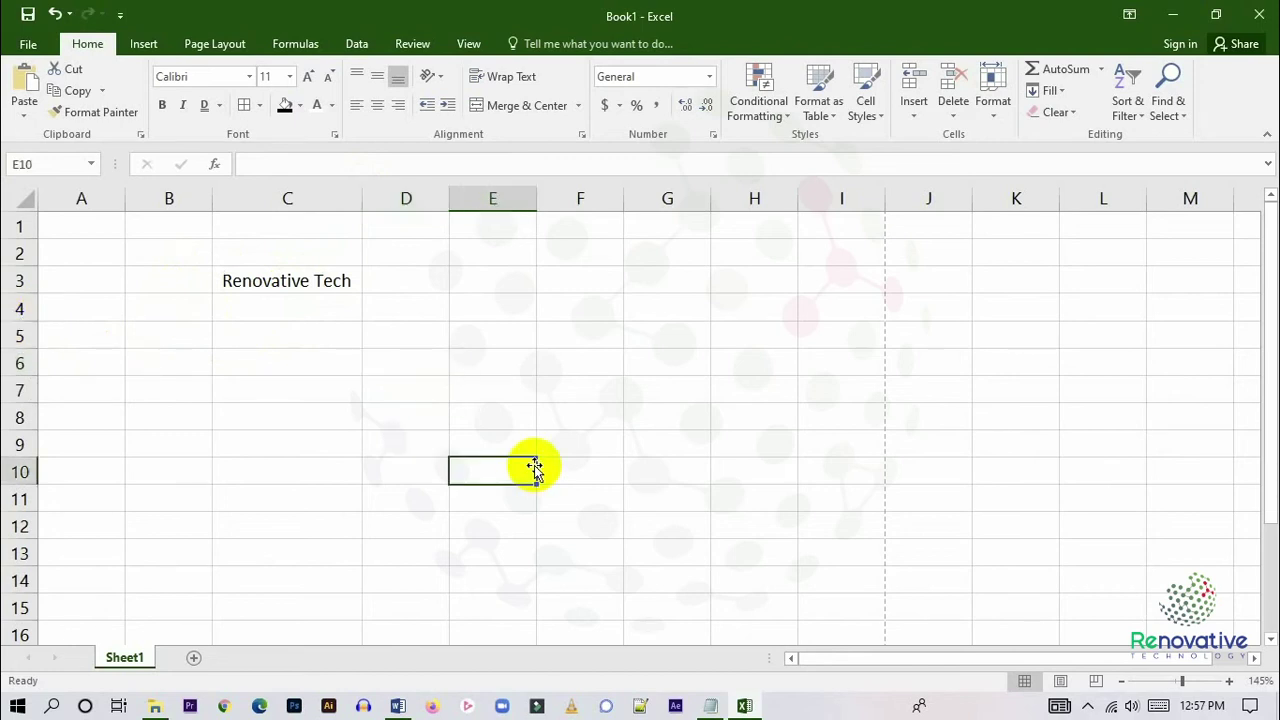
Clear the text from cell C3.
{"action": "left_click", "coordinate": [288, 278]}
{"action": "key", "text": "BackSpace"}
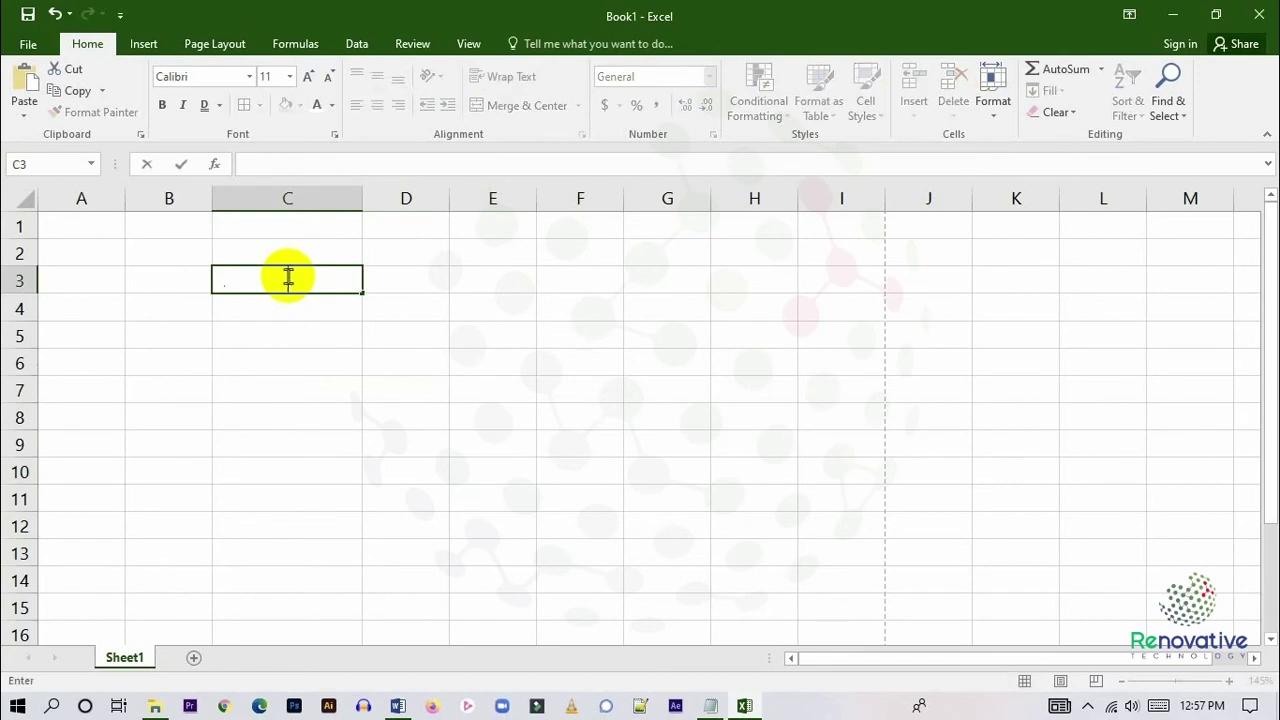
{"action": "left_click", "coordinate": [340, 414]}
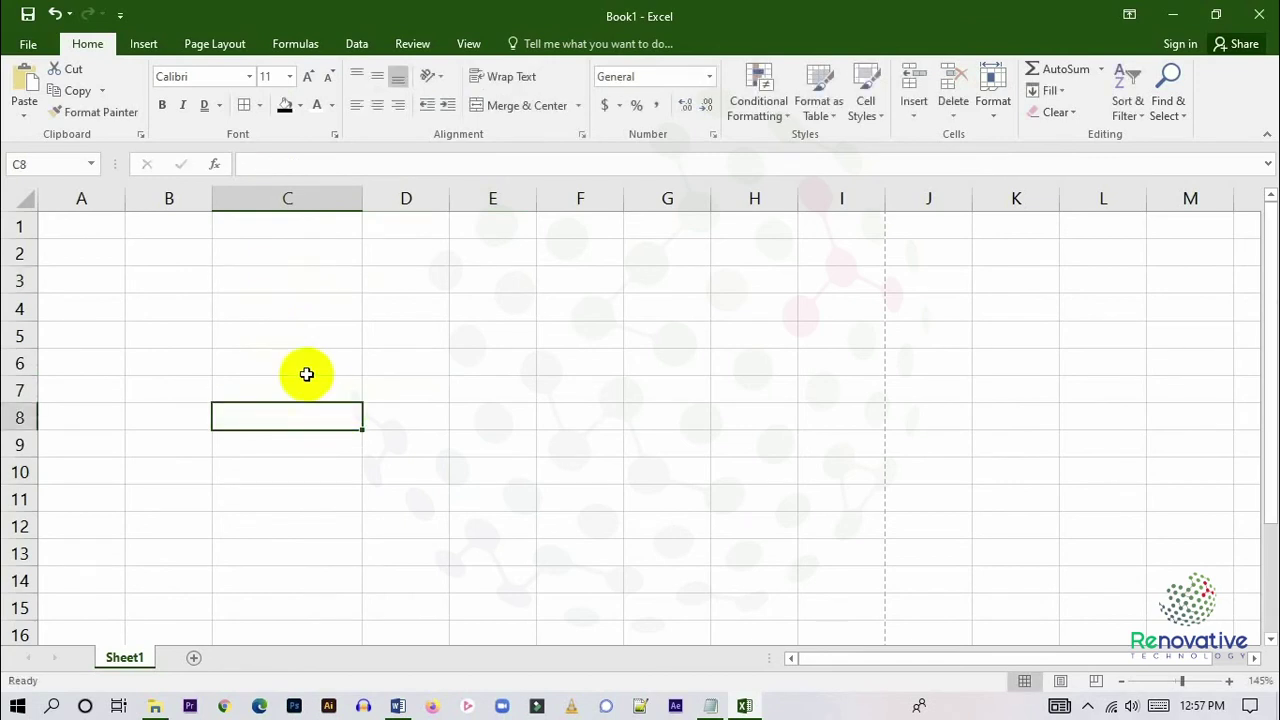
{"action": "left_click", "coordinate": [271, 258]}
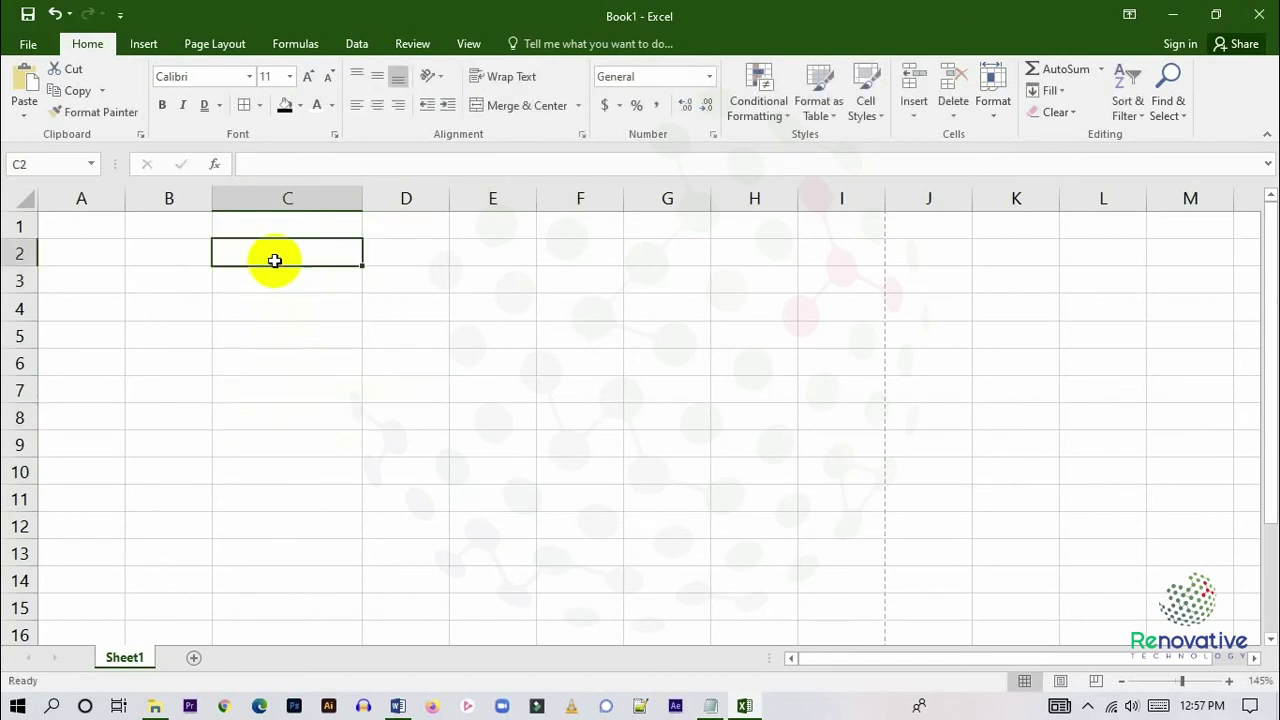
{"action": "left_click", "coordinate": [489, 308]}
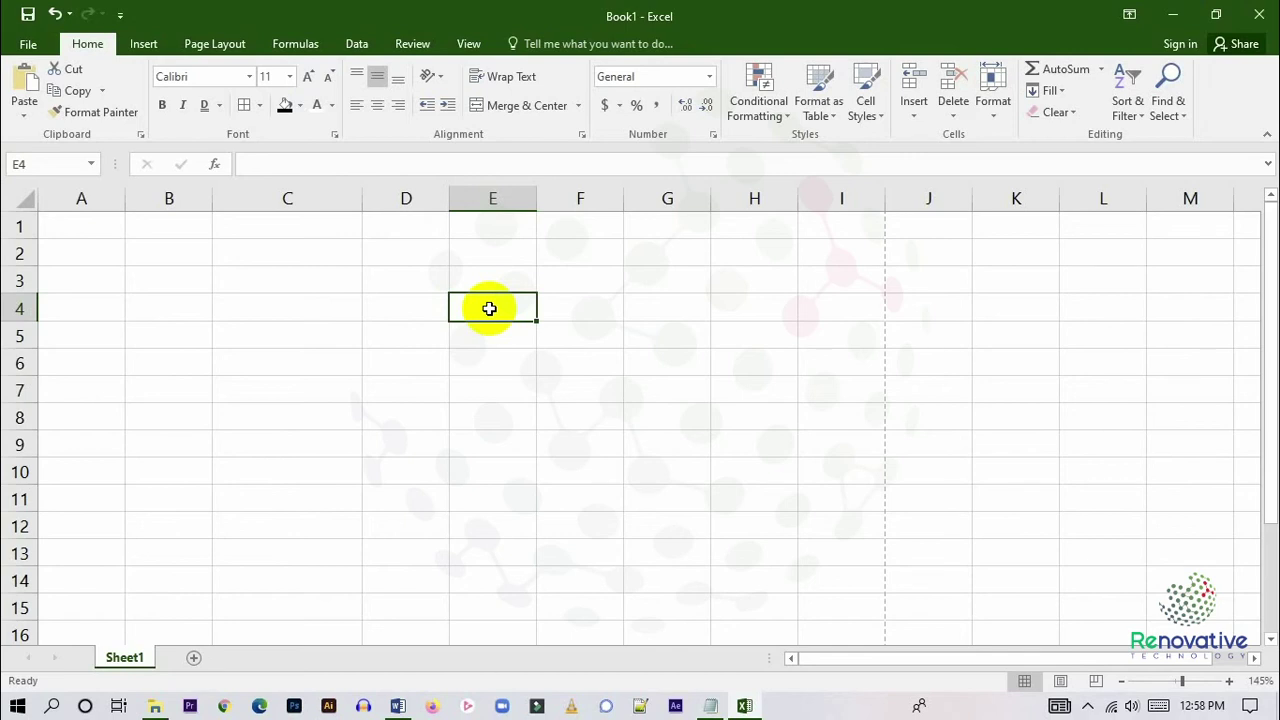
{"action": "left_click", "coordinate": [413, 309]}
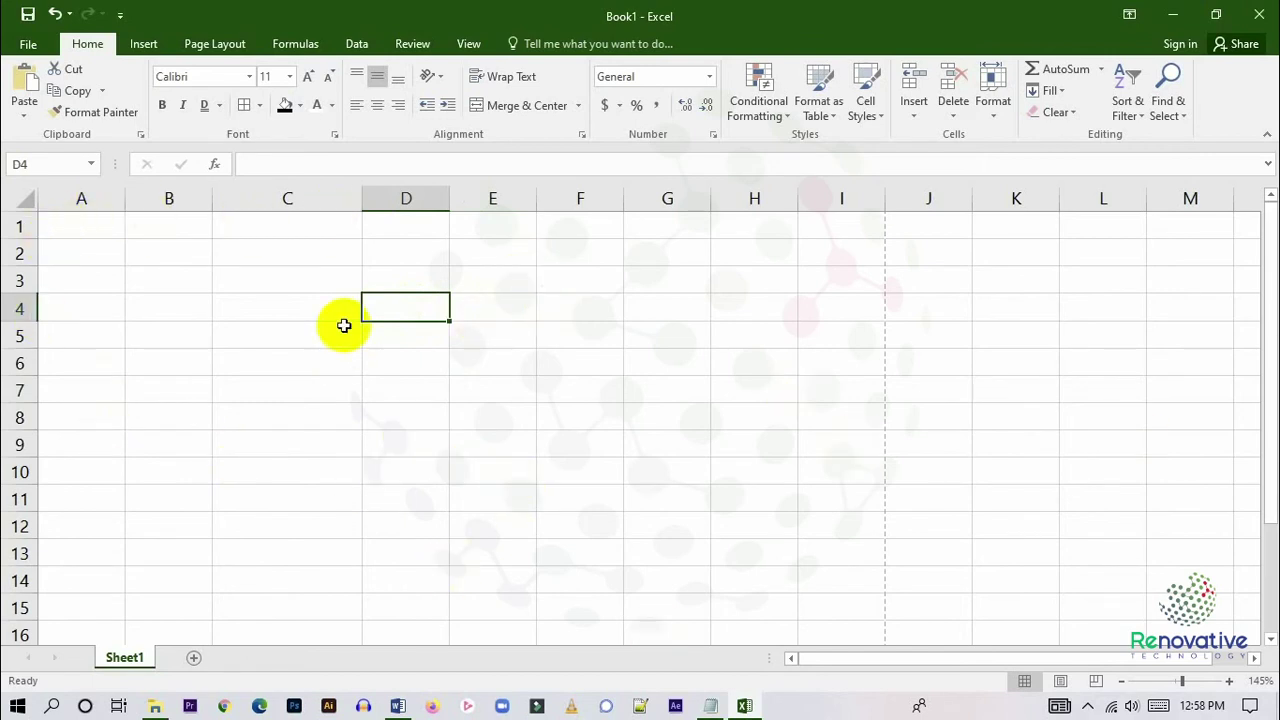
{"action": "left_click", "coordinate": [292, 302]}
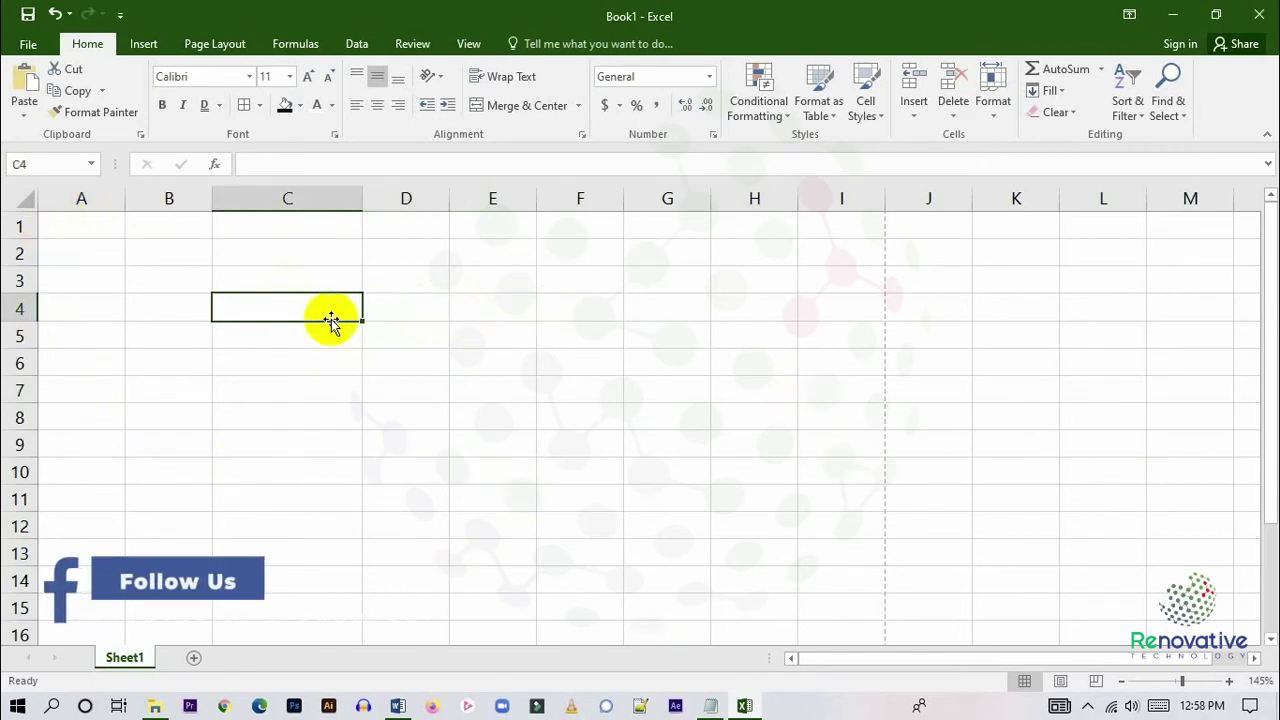
{"action": "left_click", "coordinate": [428, 302]}
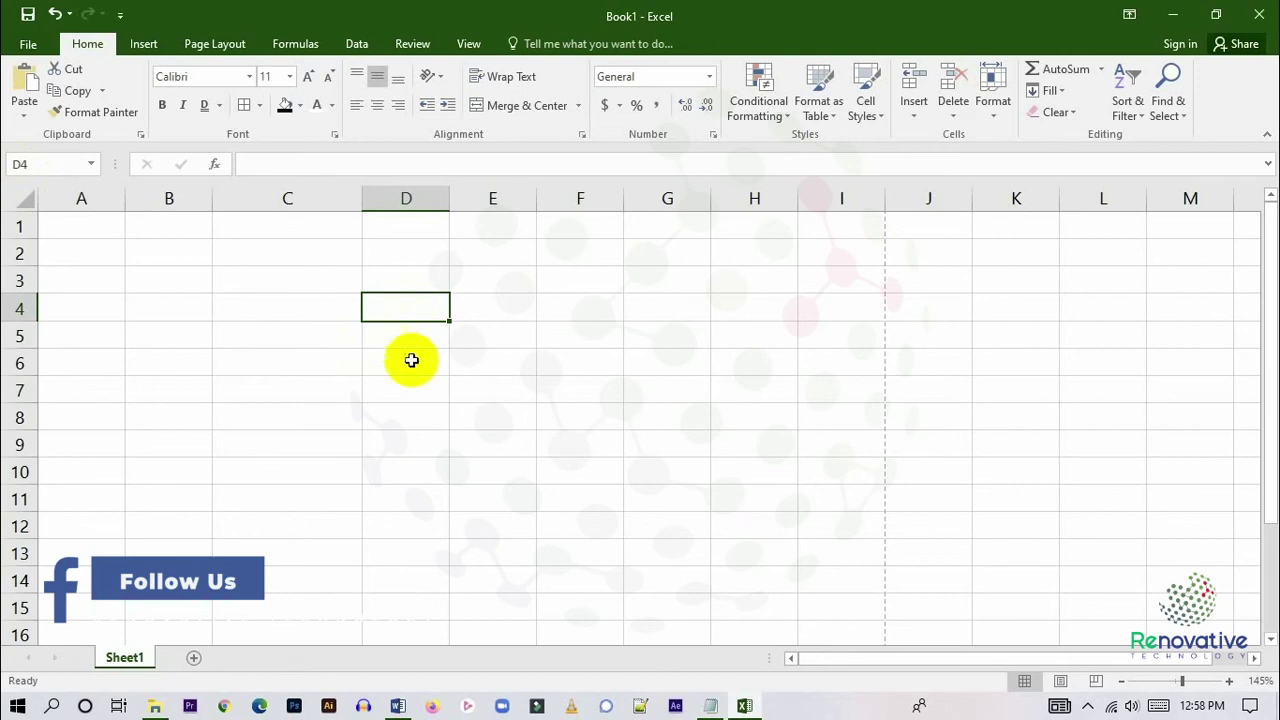
{"action": "left_click", "coordinate": [572, 386]}
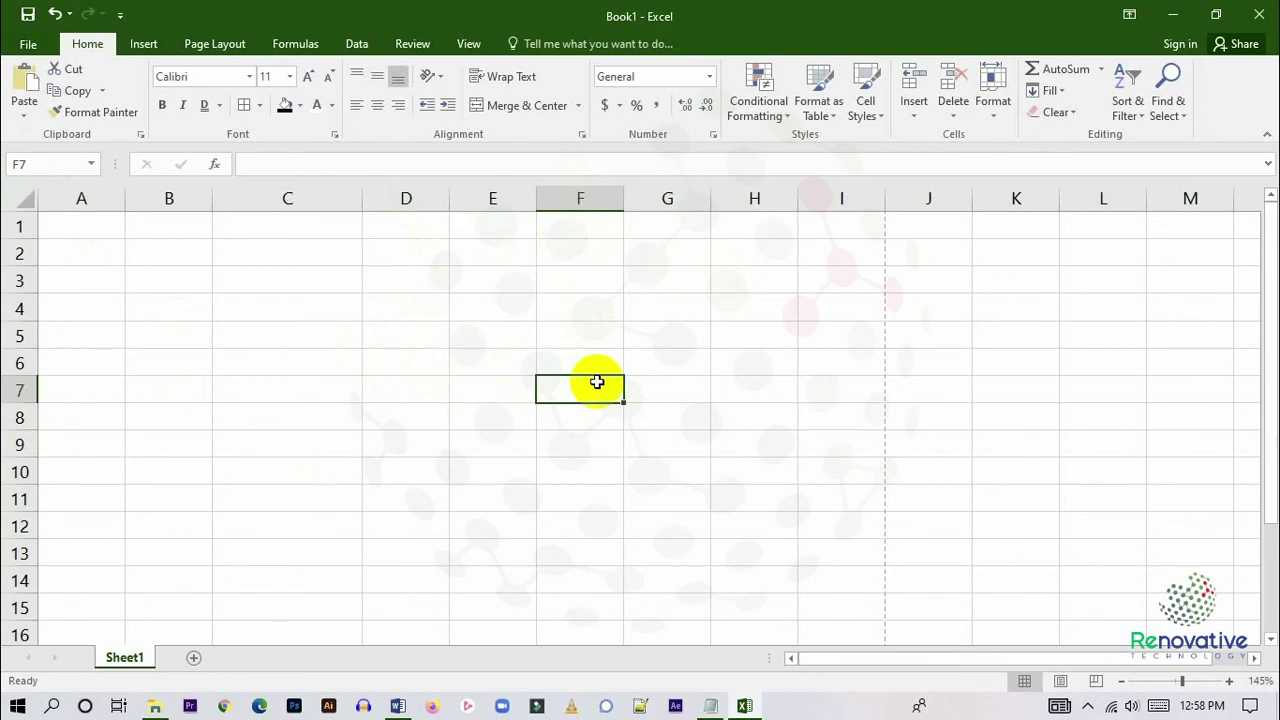
{"action": "left_click", "coordinate": [481, 393]}
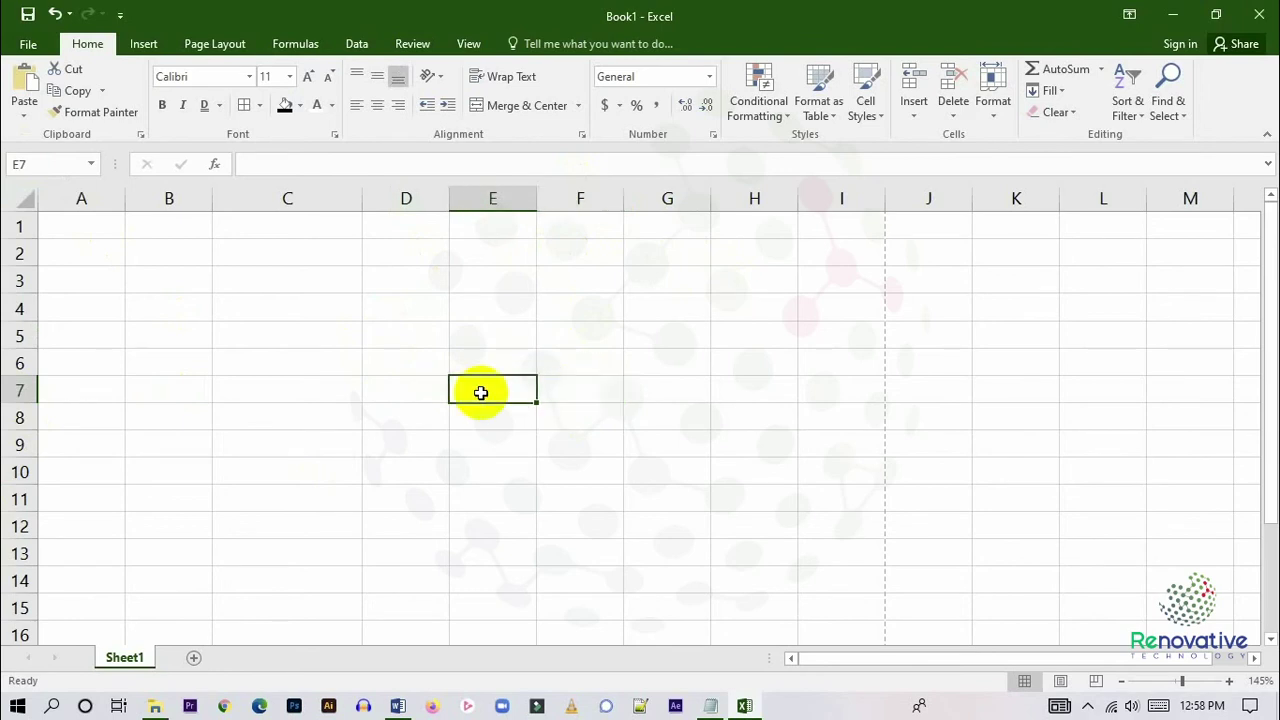
{"action": "left_click", "coordinate": [394, 389]}
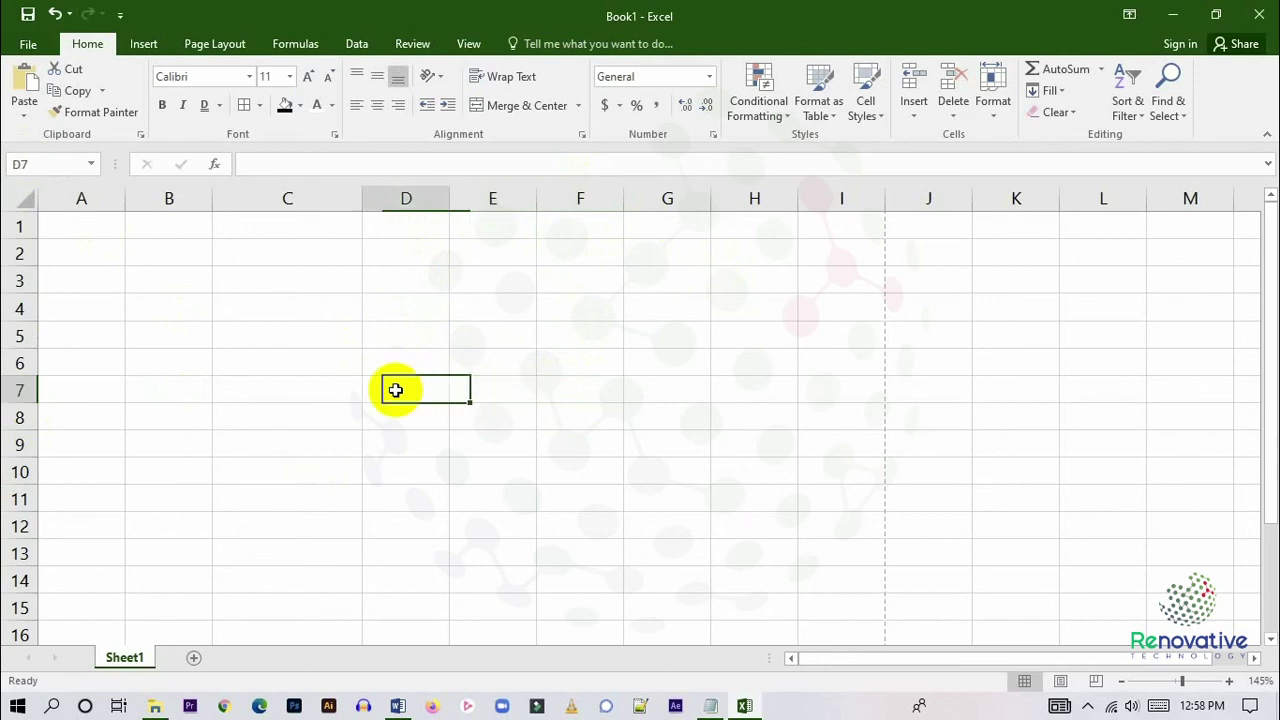
{"action": "left_click", "coordinate": [280, 396]}
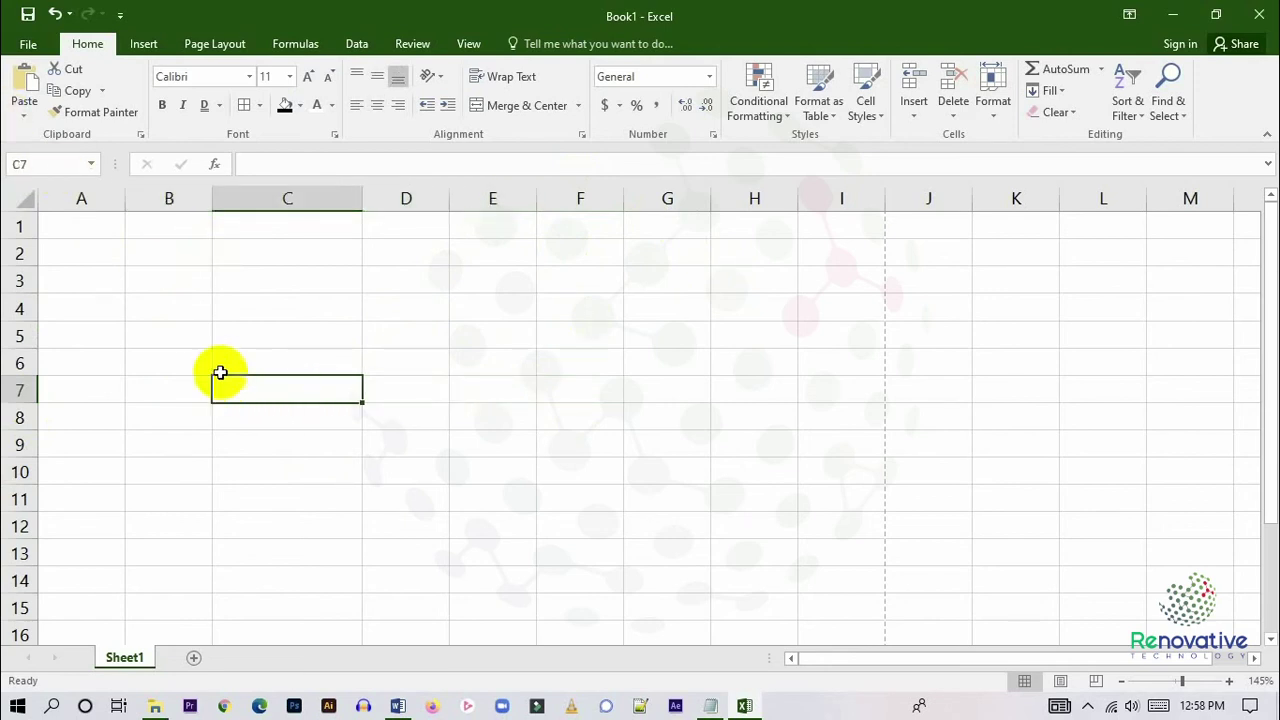
{"action": "left_click", "coordinate": [540, 390]}
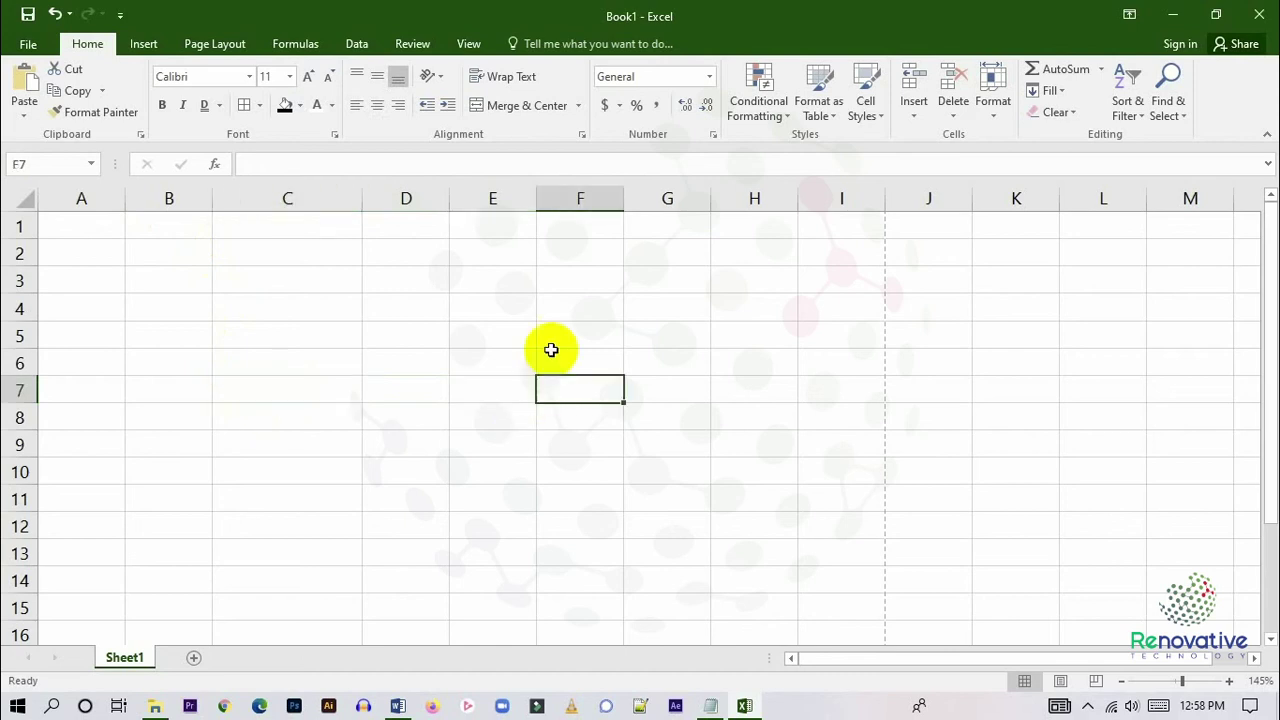
{"action": "left_click", "coordinate": [551, 273]}
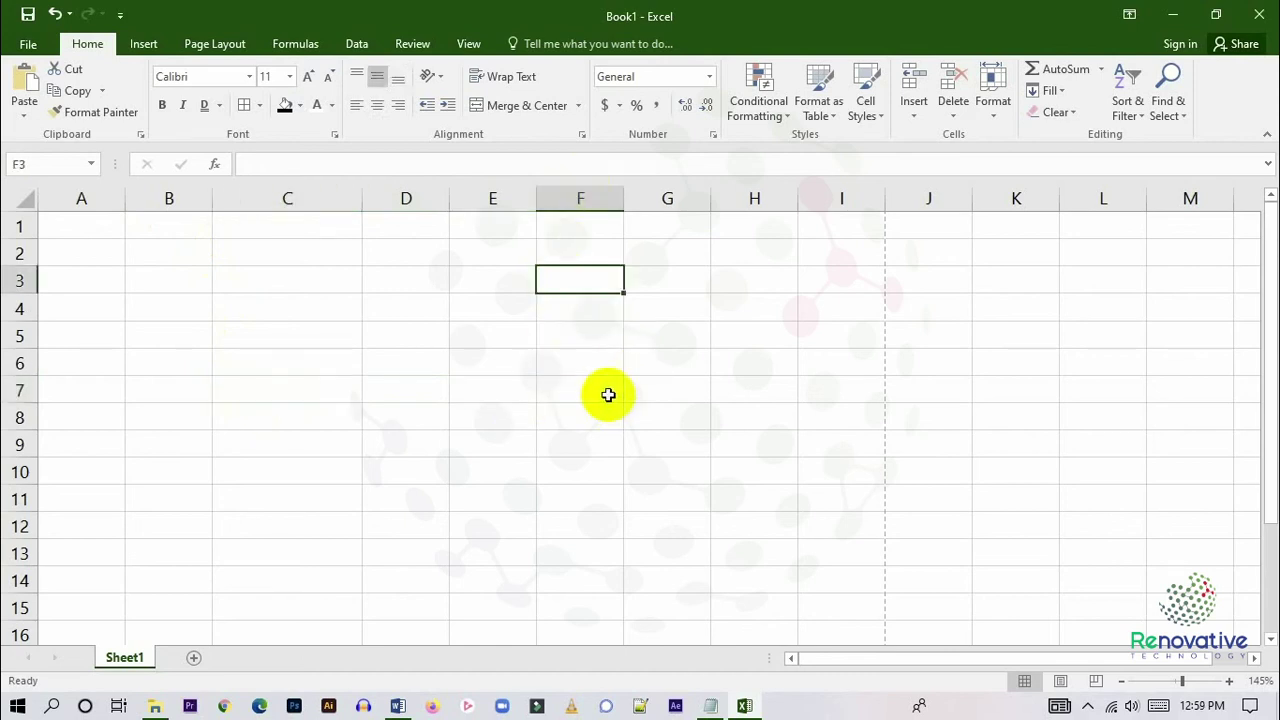
{"action": "left_click", "coordinate": [598, 364]}
Go to cells I6 and F8 by their addresses, reselecting cell E2 after each.
{"action": "left_click", "coordinate": [490, 258]}
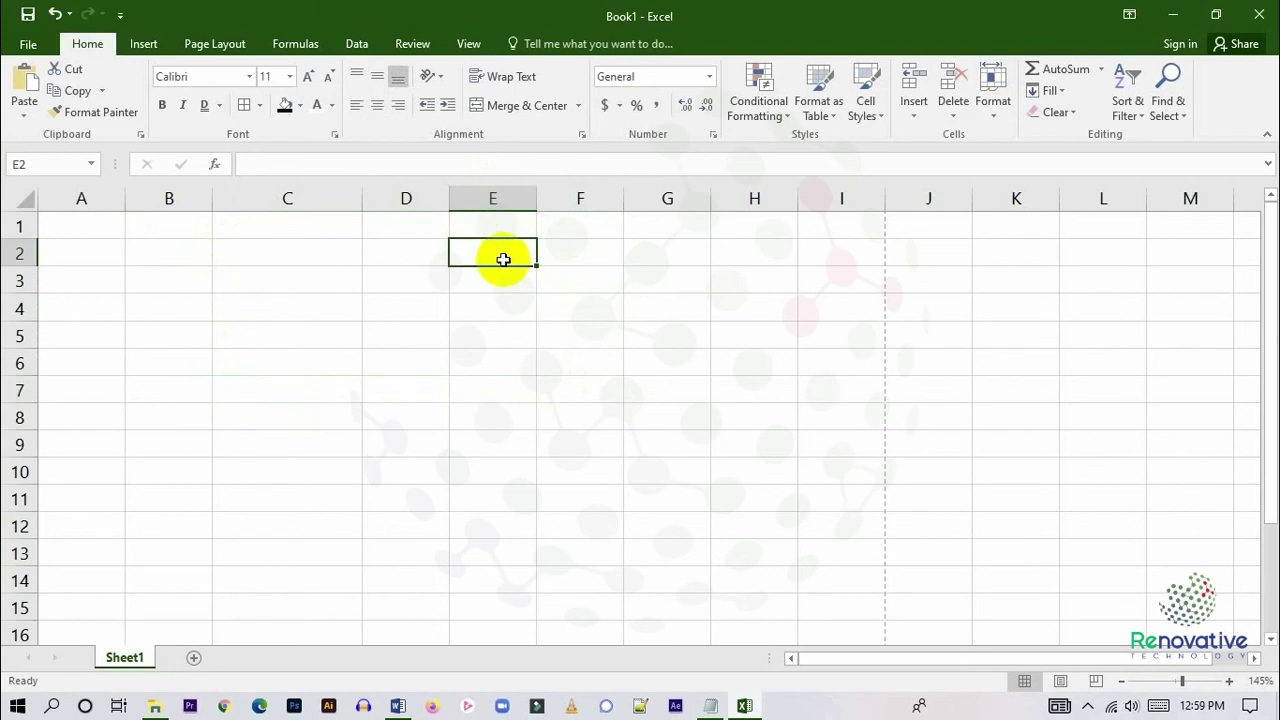
{"action": "left_click", "coordinate": [14, 163]}
{"action": "type", "text": "I6"}
{"action": "key", "text": "Return"}
{"action": "left_click", "coordinate": [486, 253]}
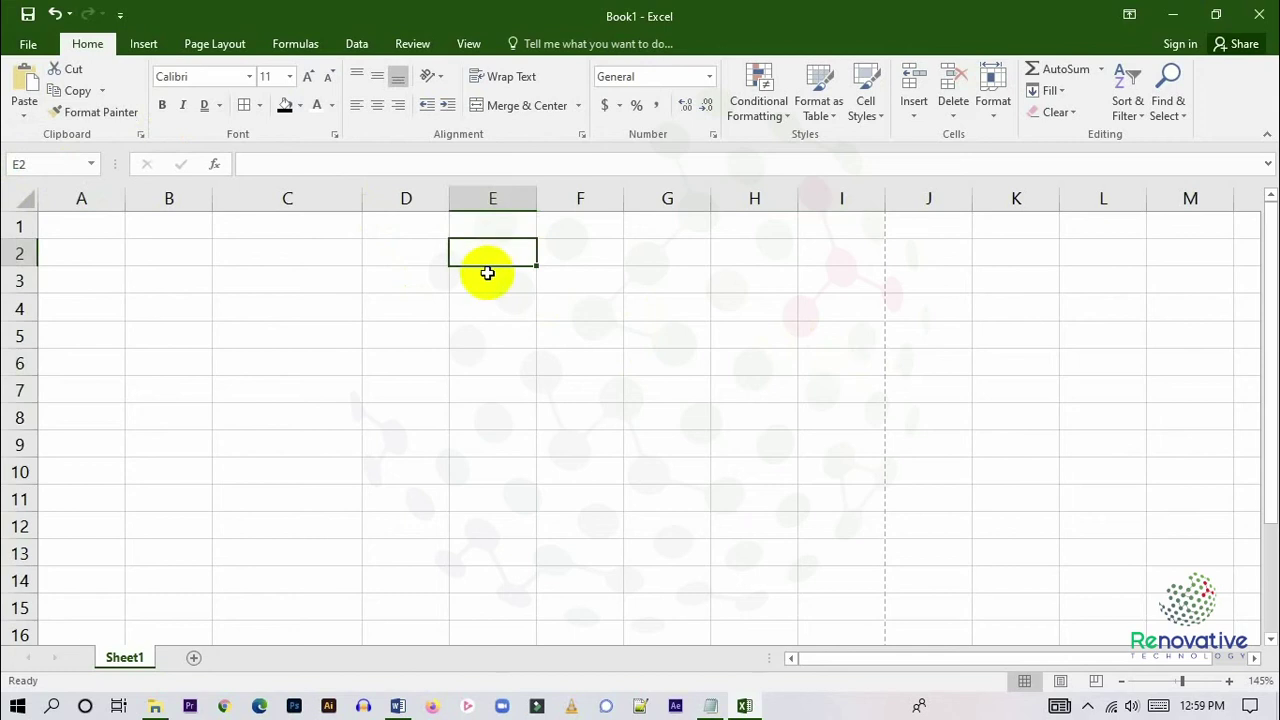
{"action": "left_click", "coordinate": [20, 163]}
{"action": "type", "text": "F8"}
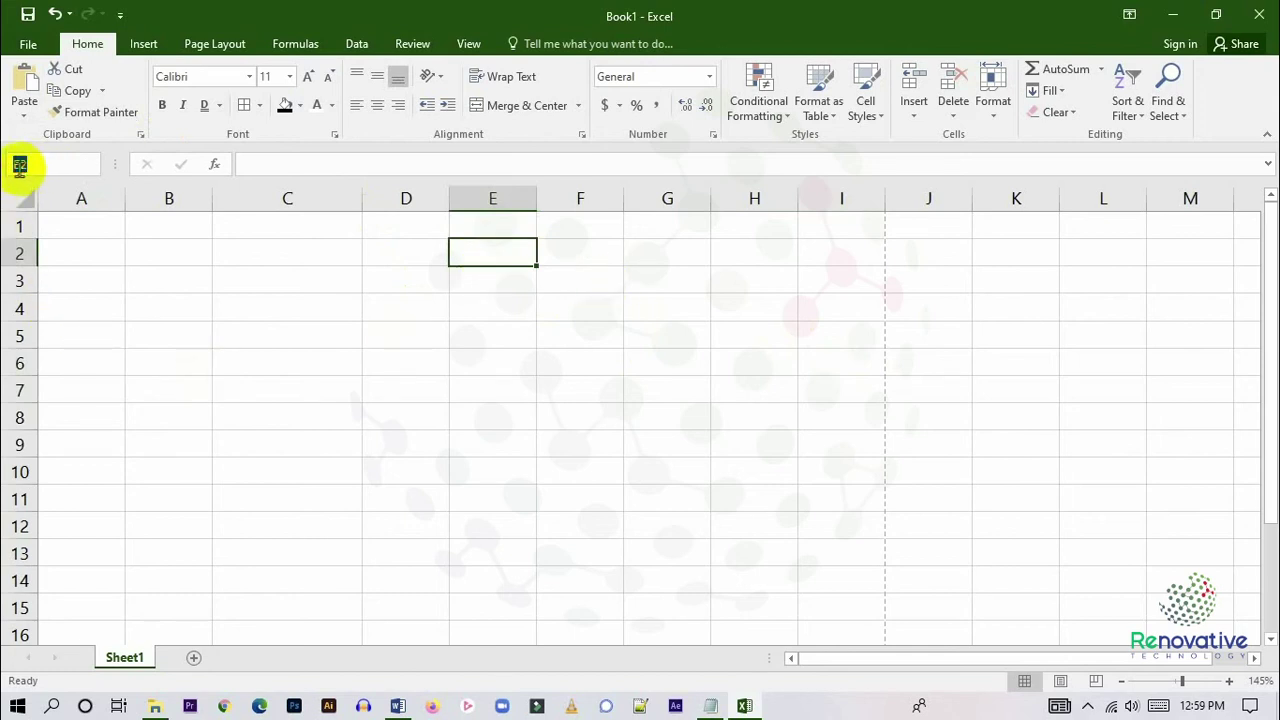
{"action": "key", "text": "Return"}
{"action": "left_click", "coordinate": [486, 250]}
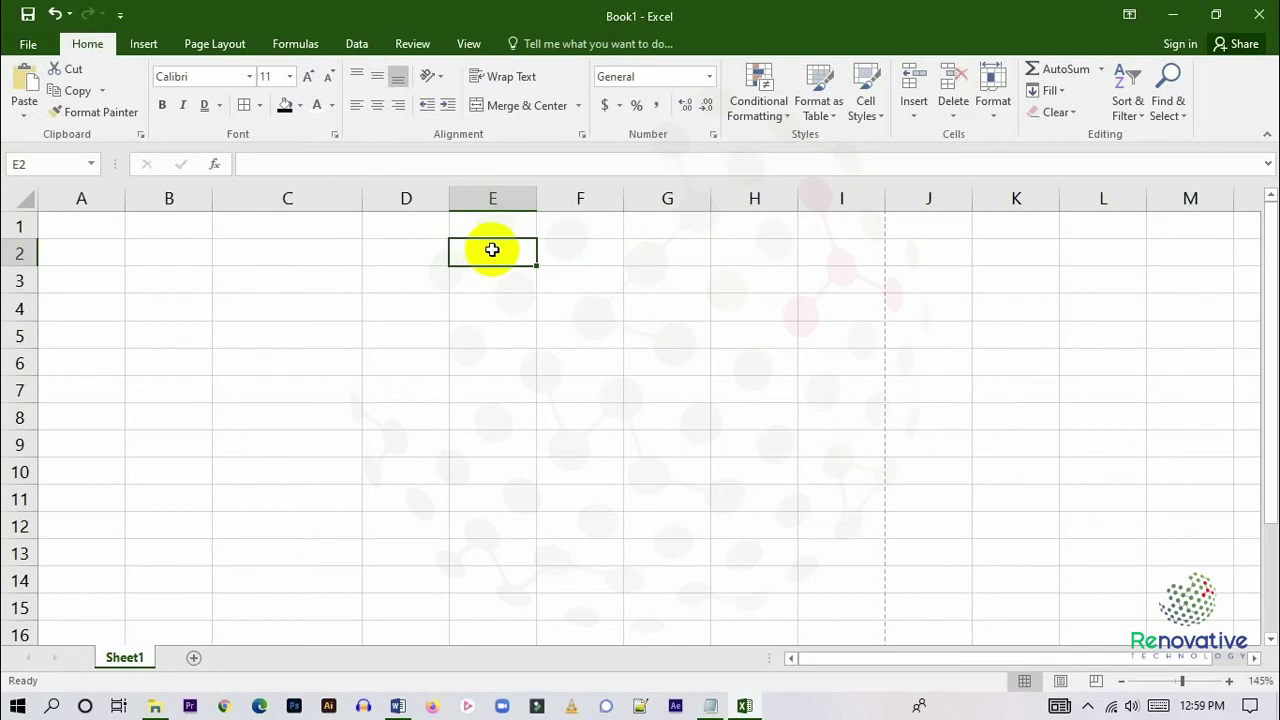
{"action": "left_click", "coordinate": [229, 450]}
{"action": "left_click", "coordinate": [94, 229]}
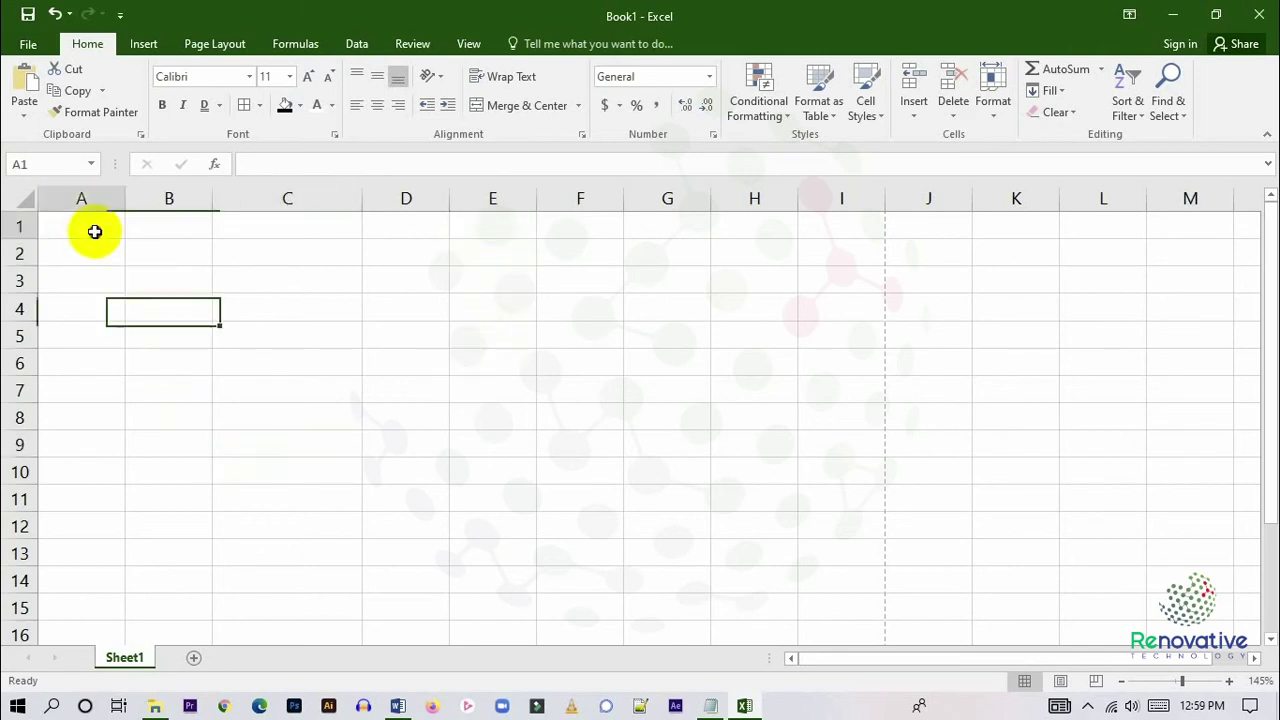
{"action": "left_click", "coordinate": [200, 286]}
{"action": "left_click", "coordinate": [273, 286]}
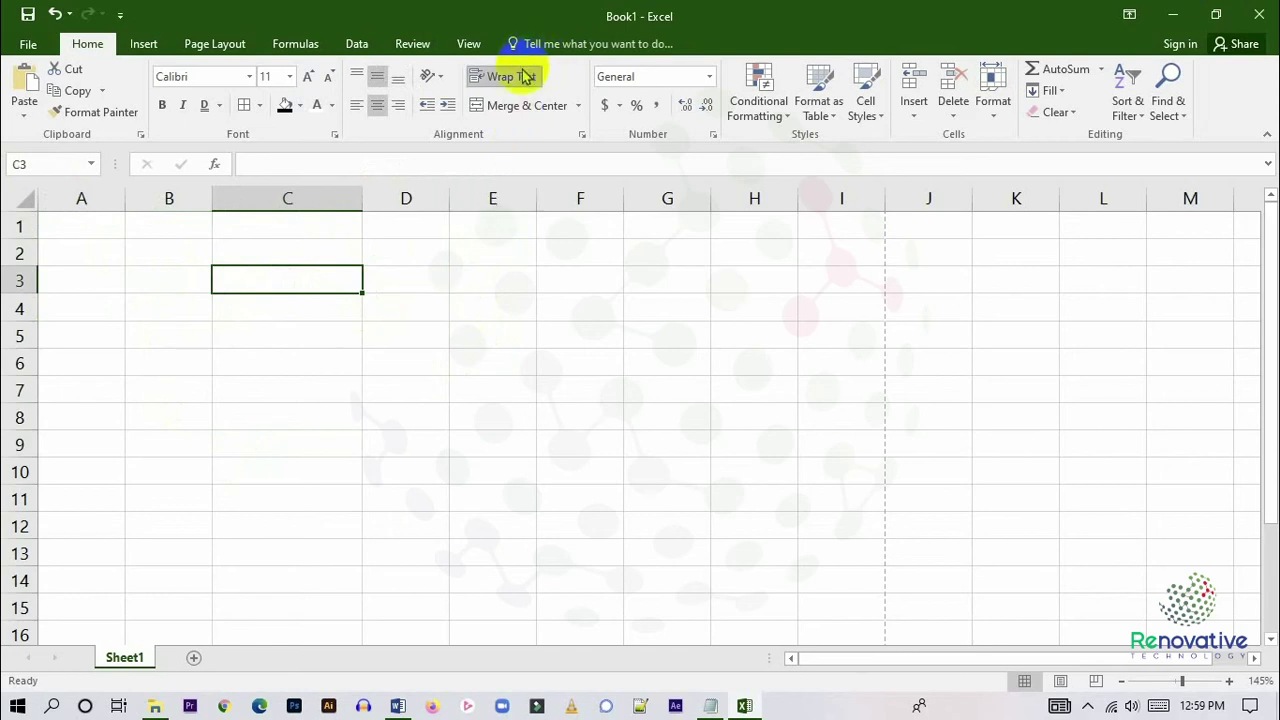
Narrow column C to roughly the width of its neighbouring columns.
{"action": "left_click", "coordinate": [349, 460]}
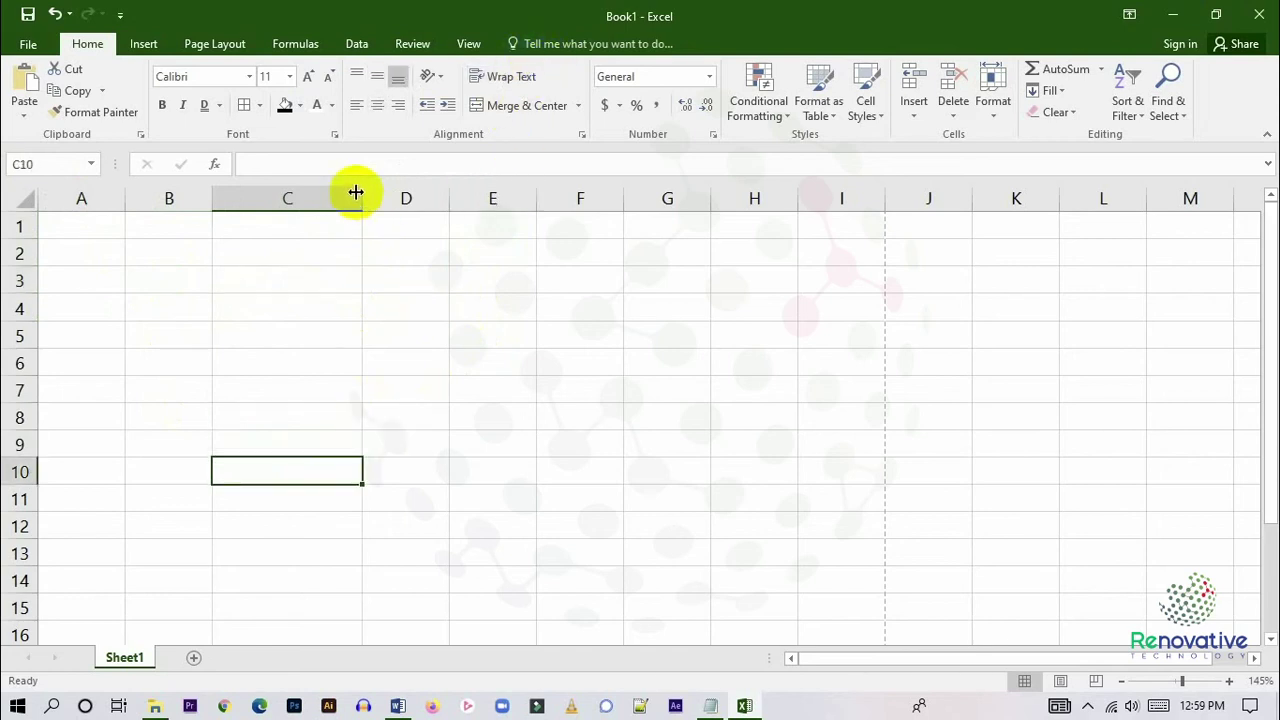
{"action": "left_click_drag", "start_coordinate": [361, 191], "coordinate": [294, 192]}
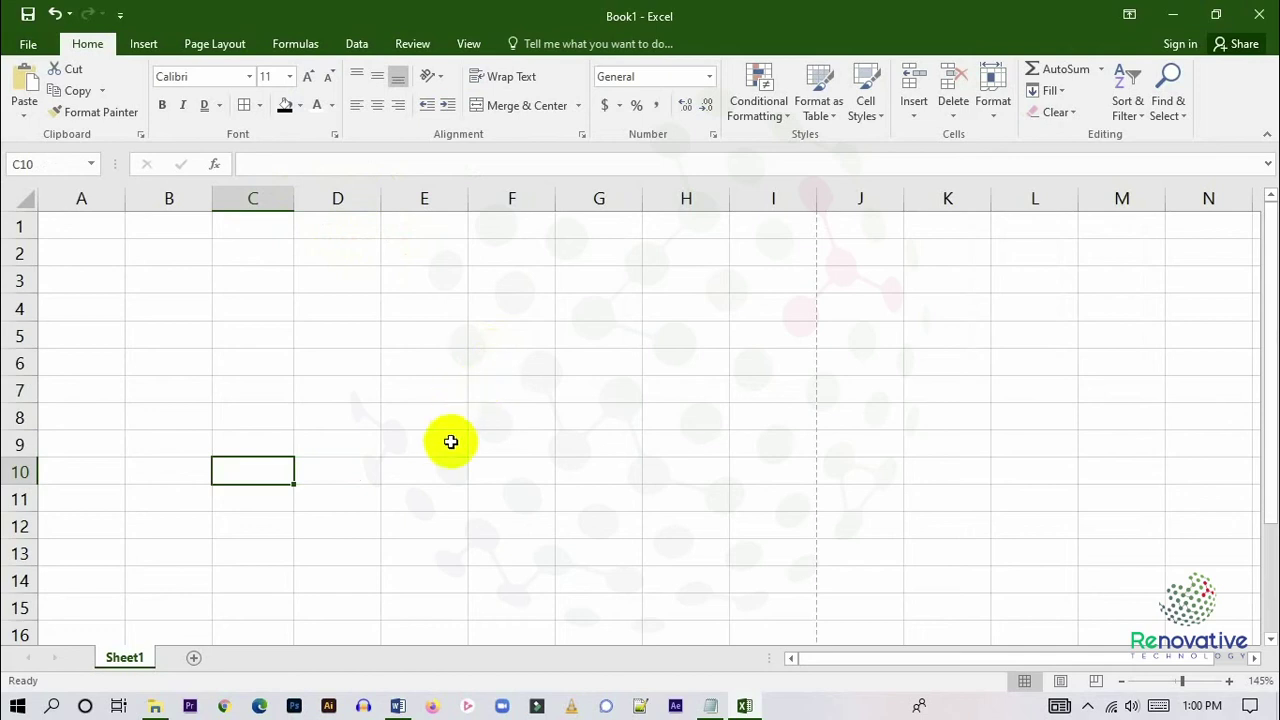
{"action": "left_click", "coordinate": [1092, 706]}
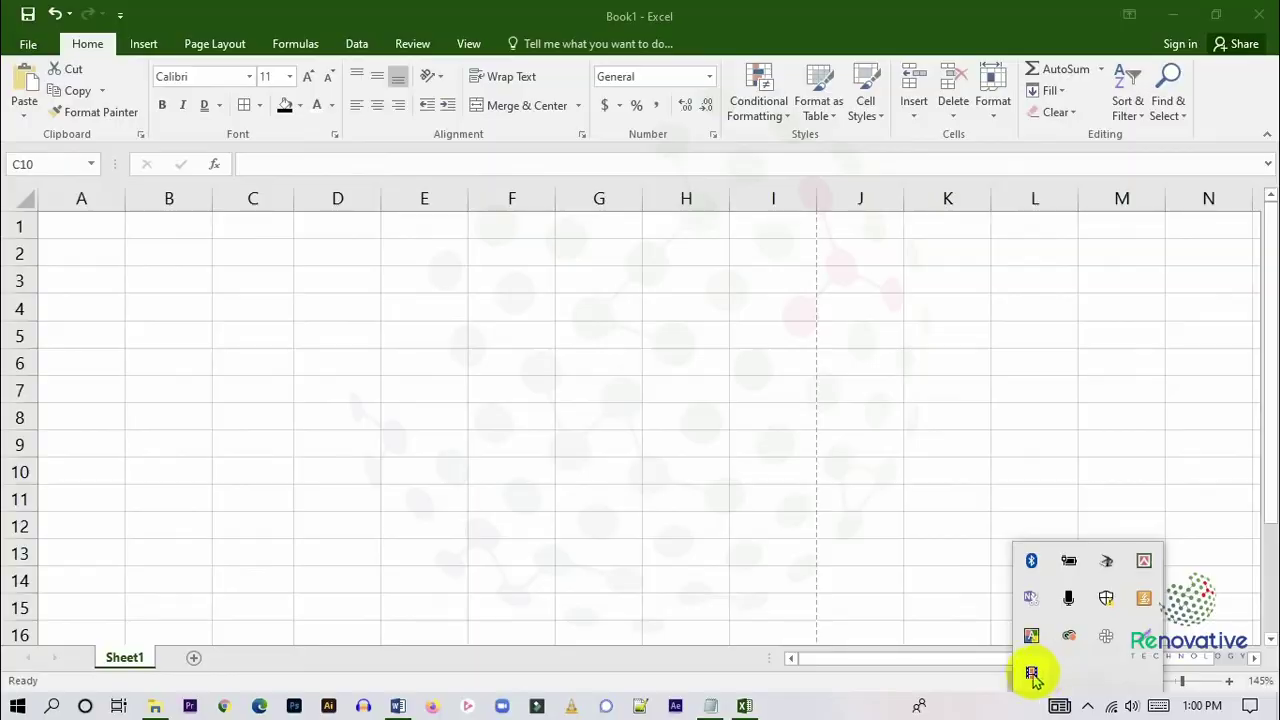